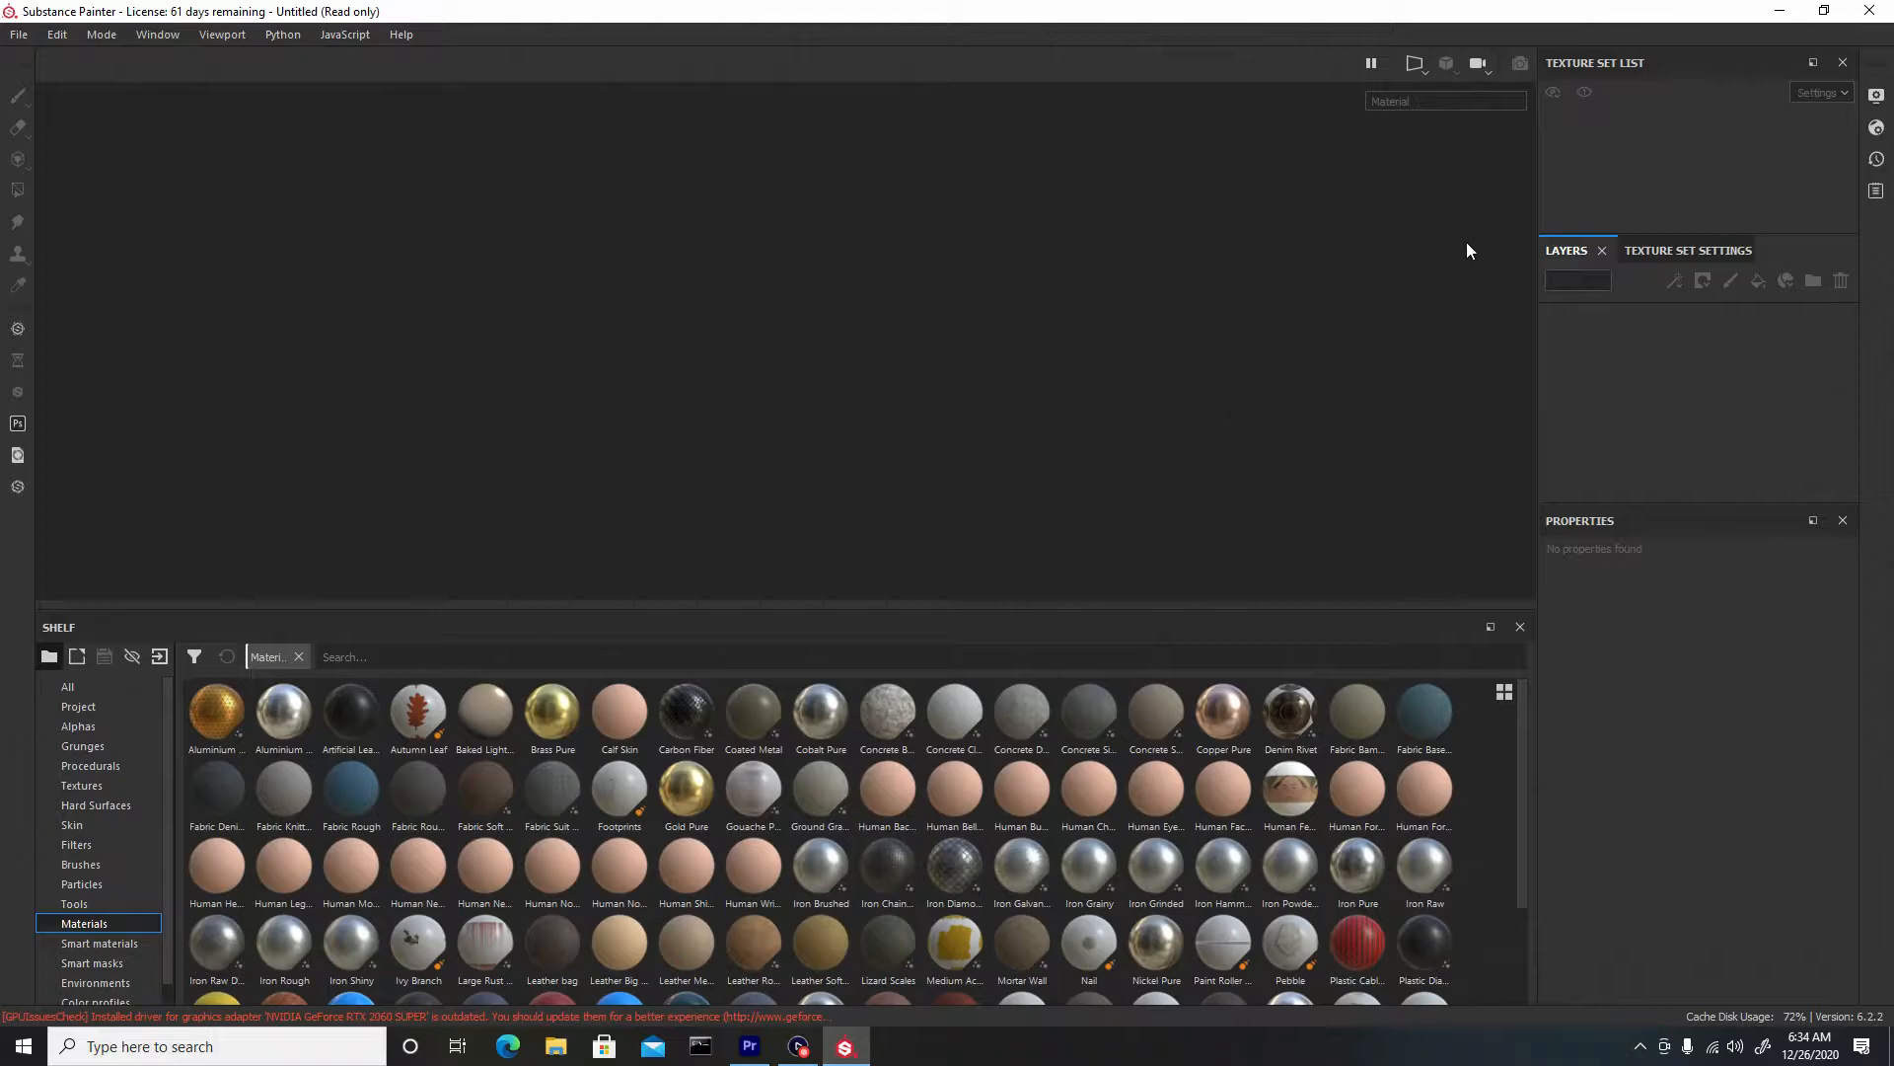
Open the mesh map baking settings for the texture set and set the output size to 4096
click(1693, 249)
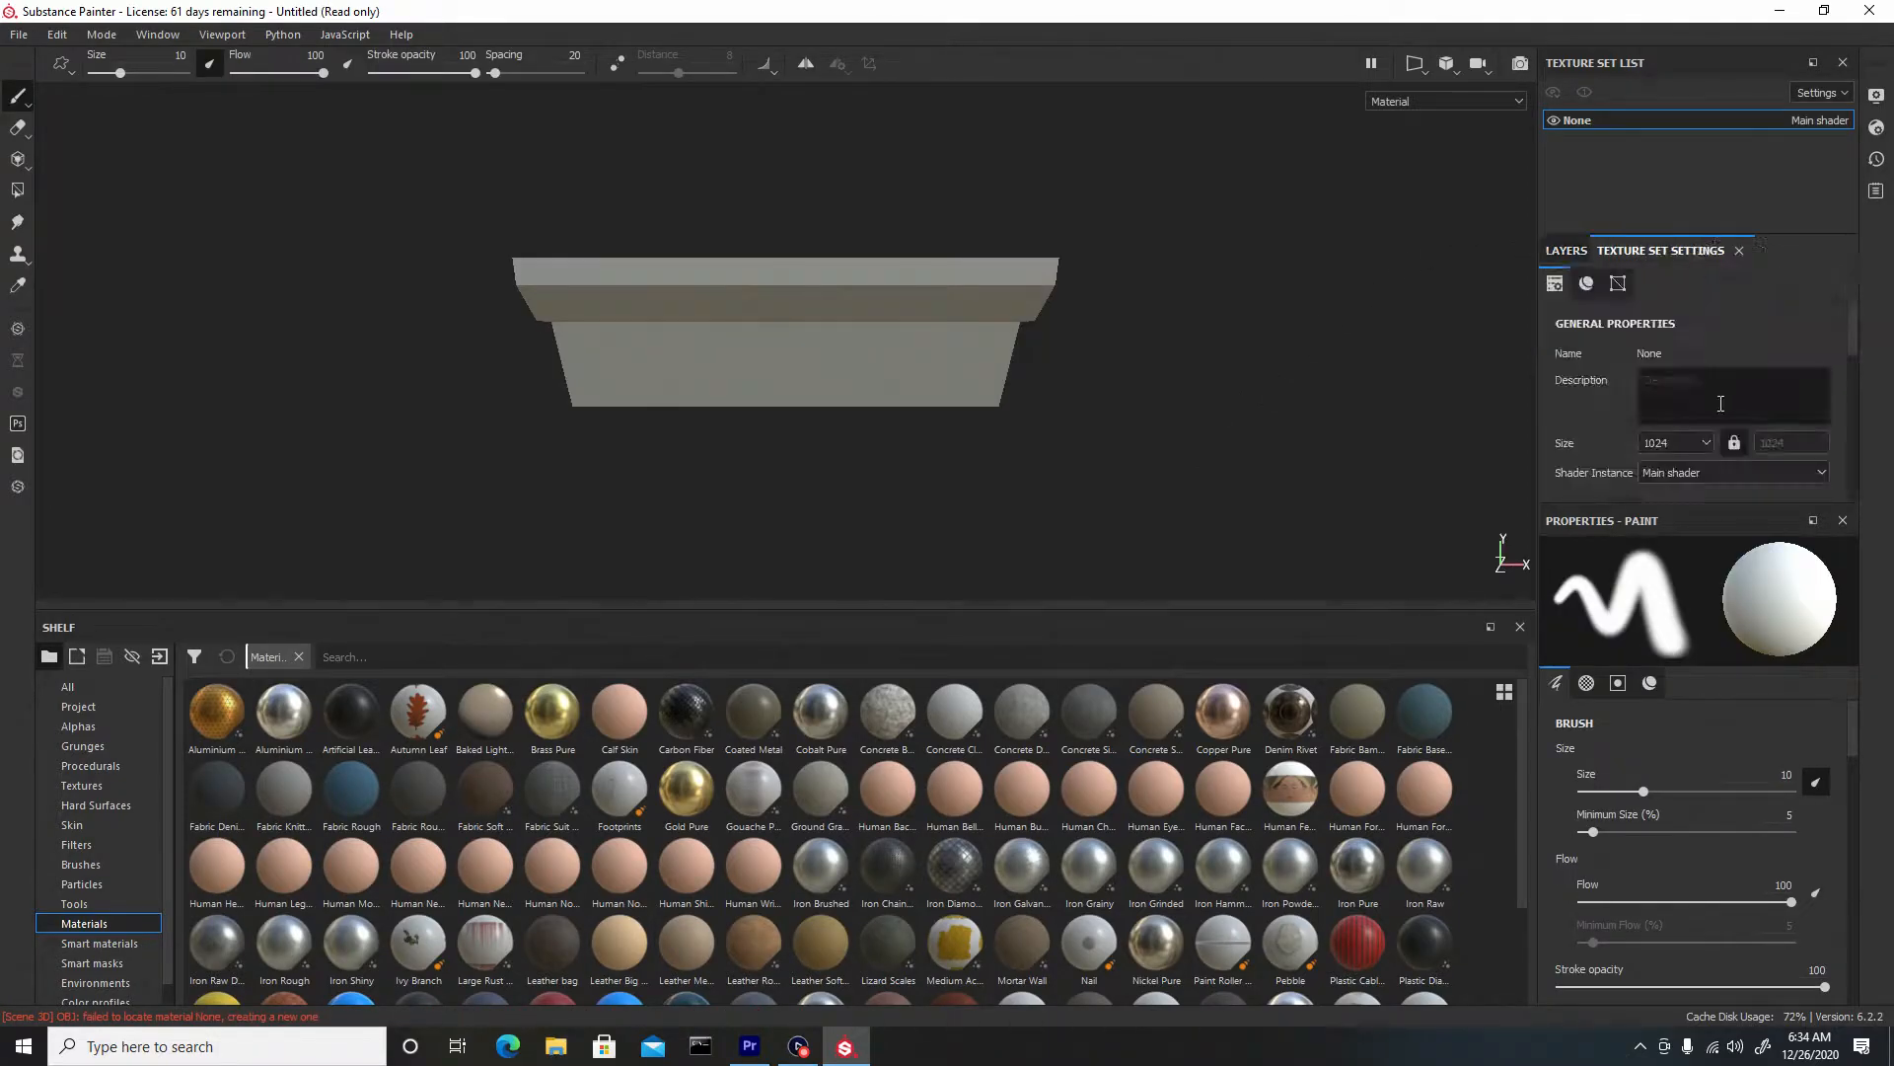
scroll(1648, 422, down, 5)
scroll(1687, 406, down, 2)
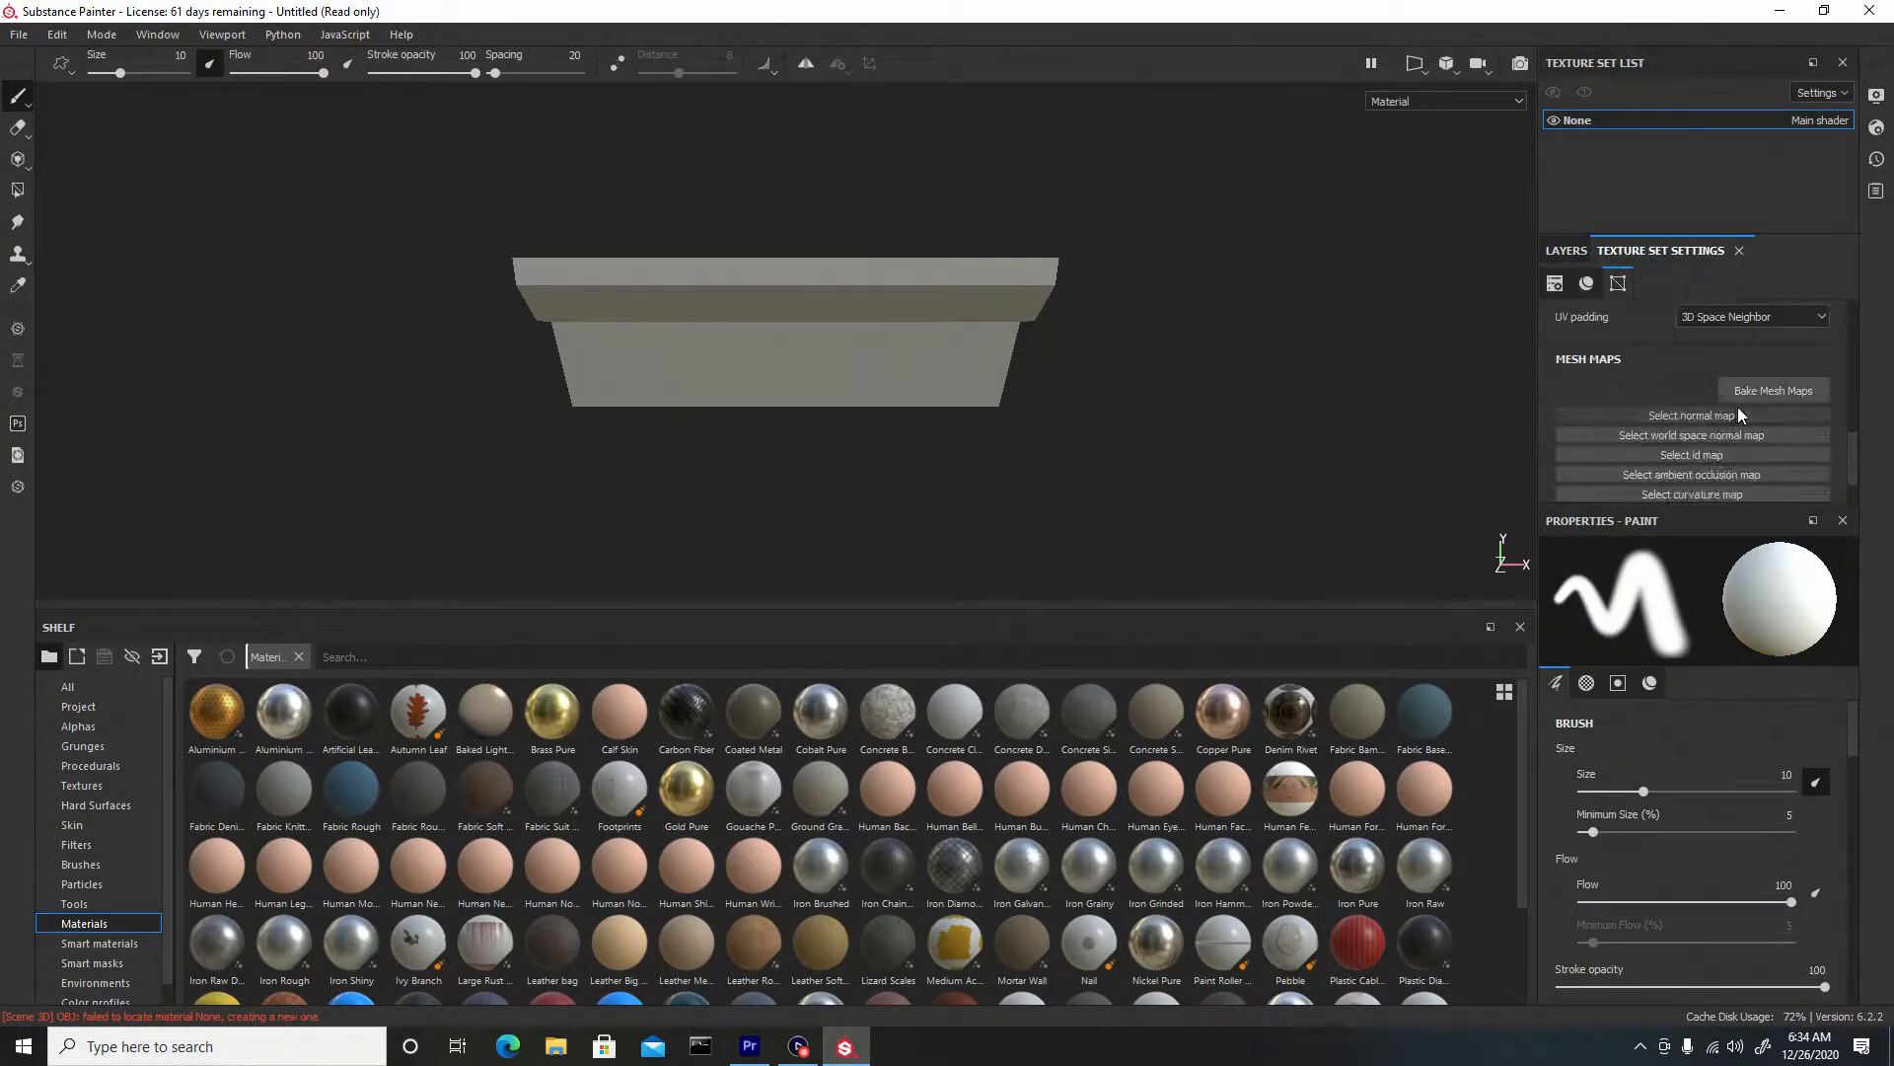
click(1773, 386)
click(969, 249)
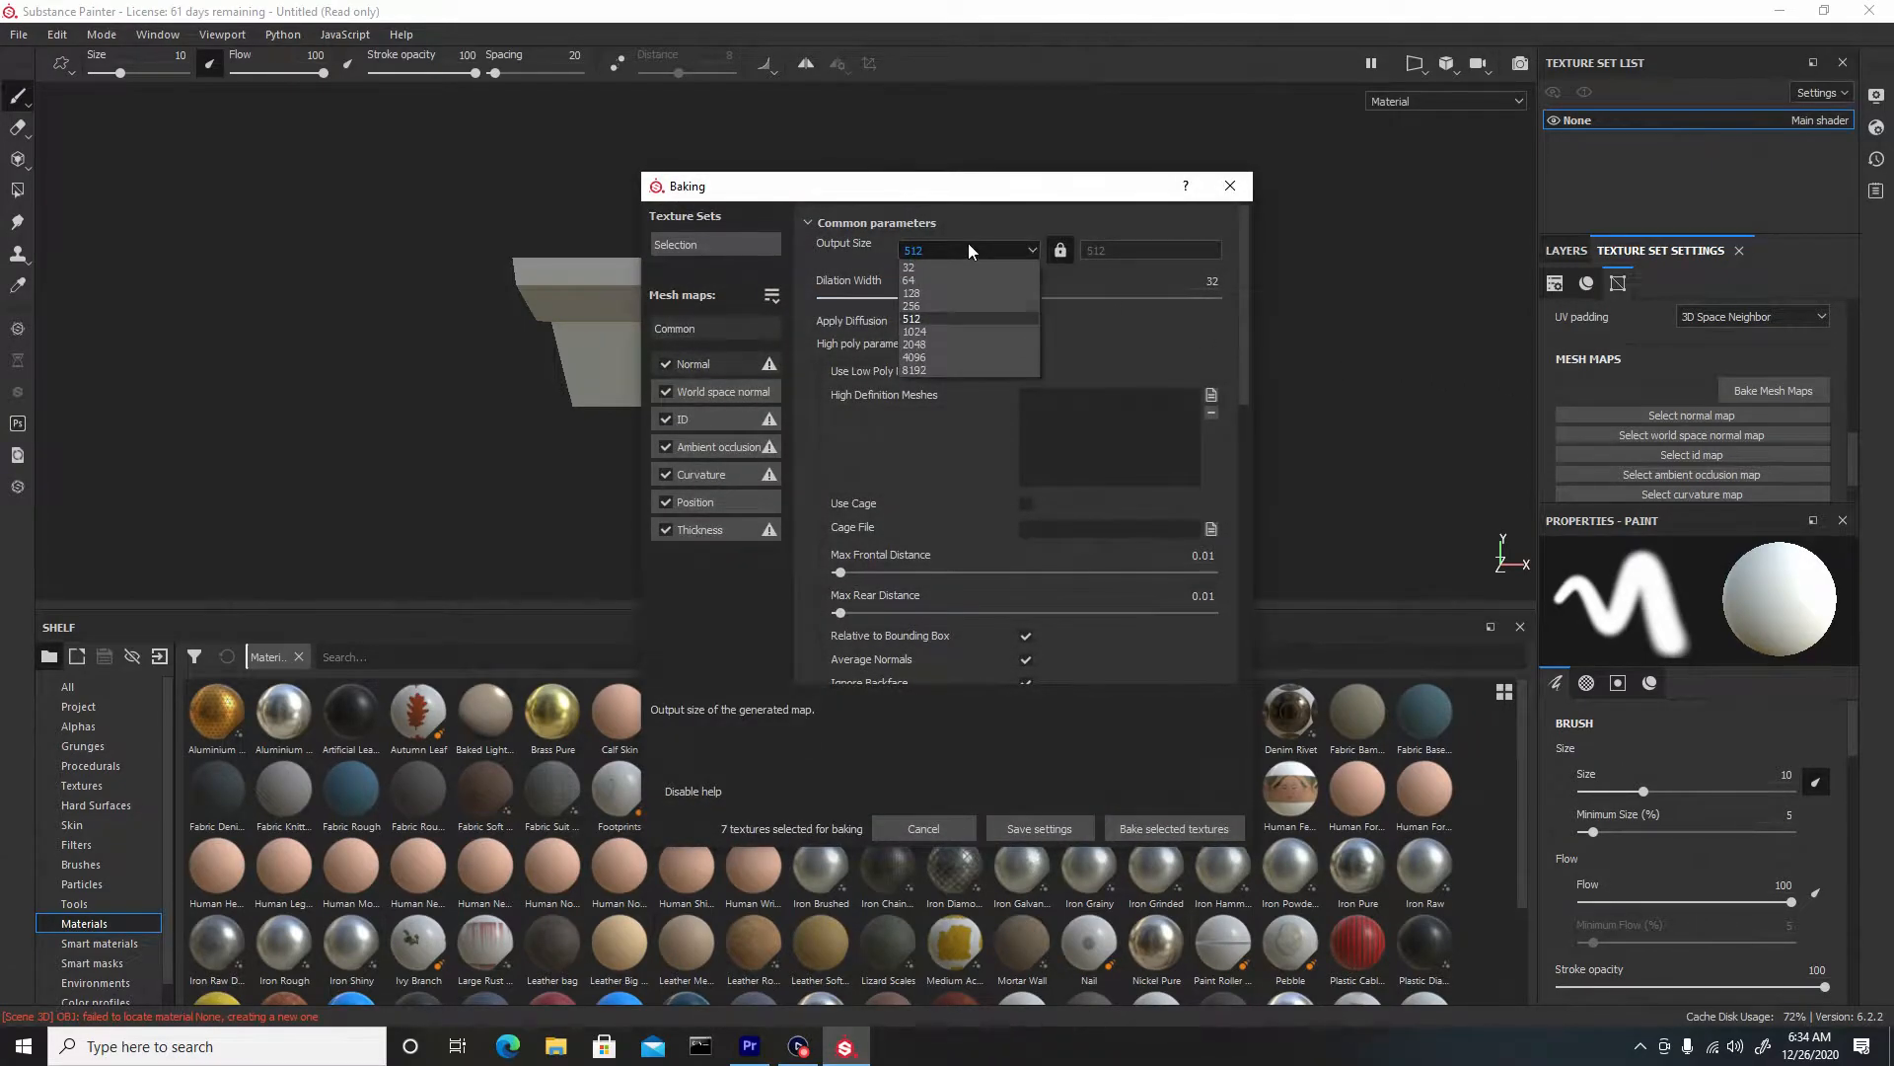
click(941, 356)
Load trim1_high from the High Poly folder as the high definition mesh for the bake
click(1212, 393)
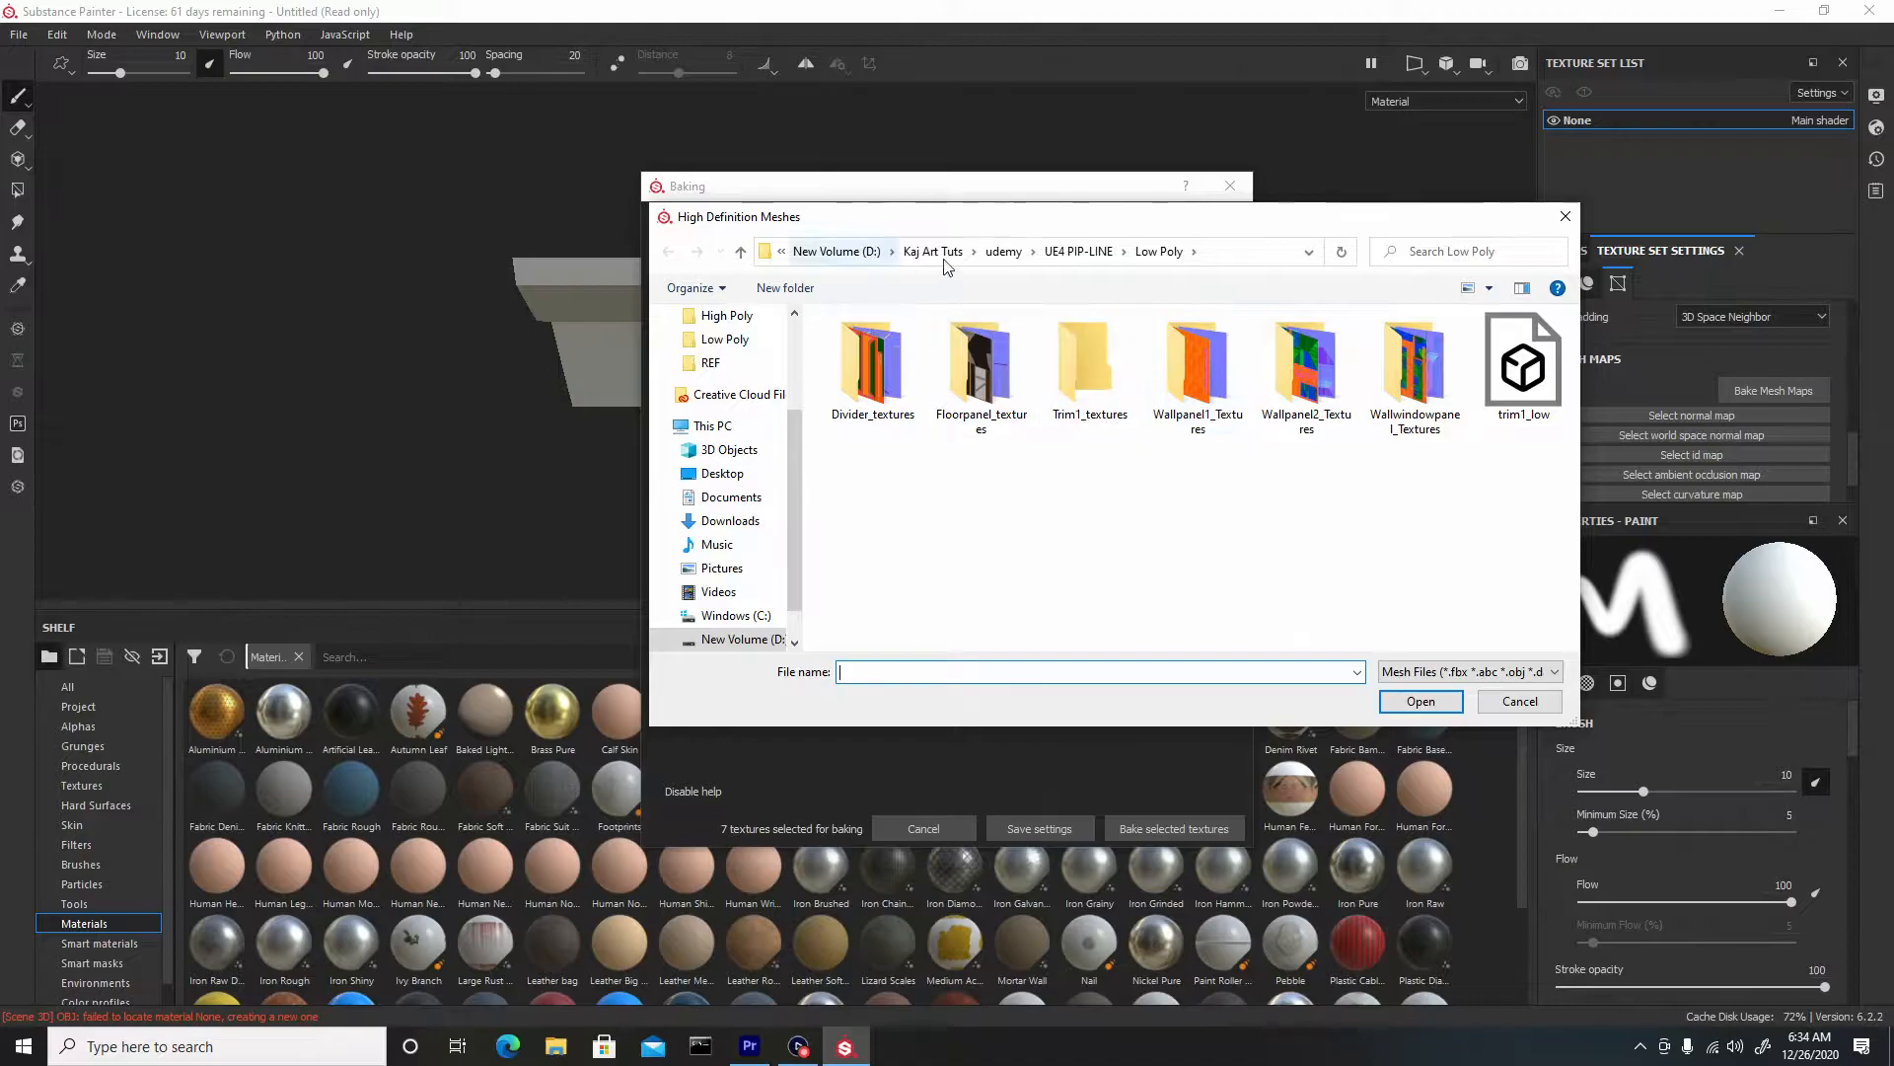
click(1078, 251)
double_click(945, 341)
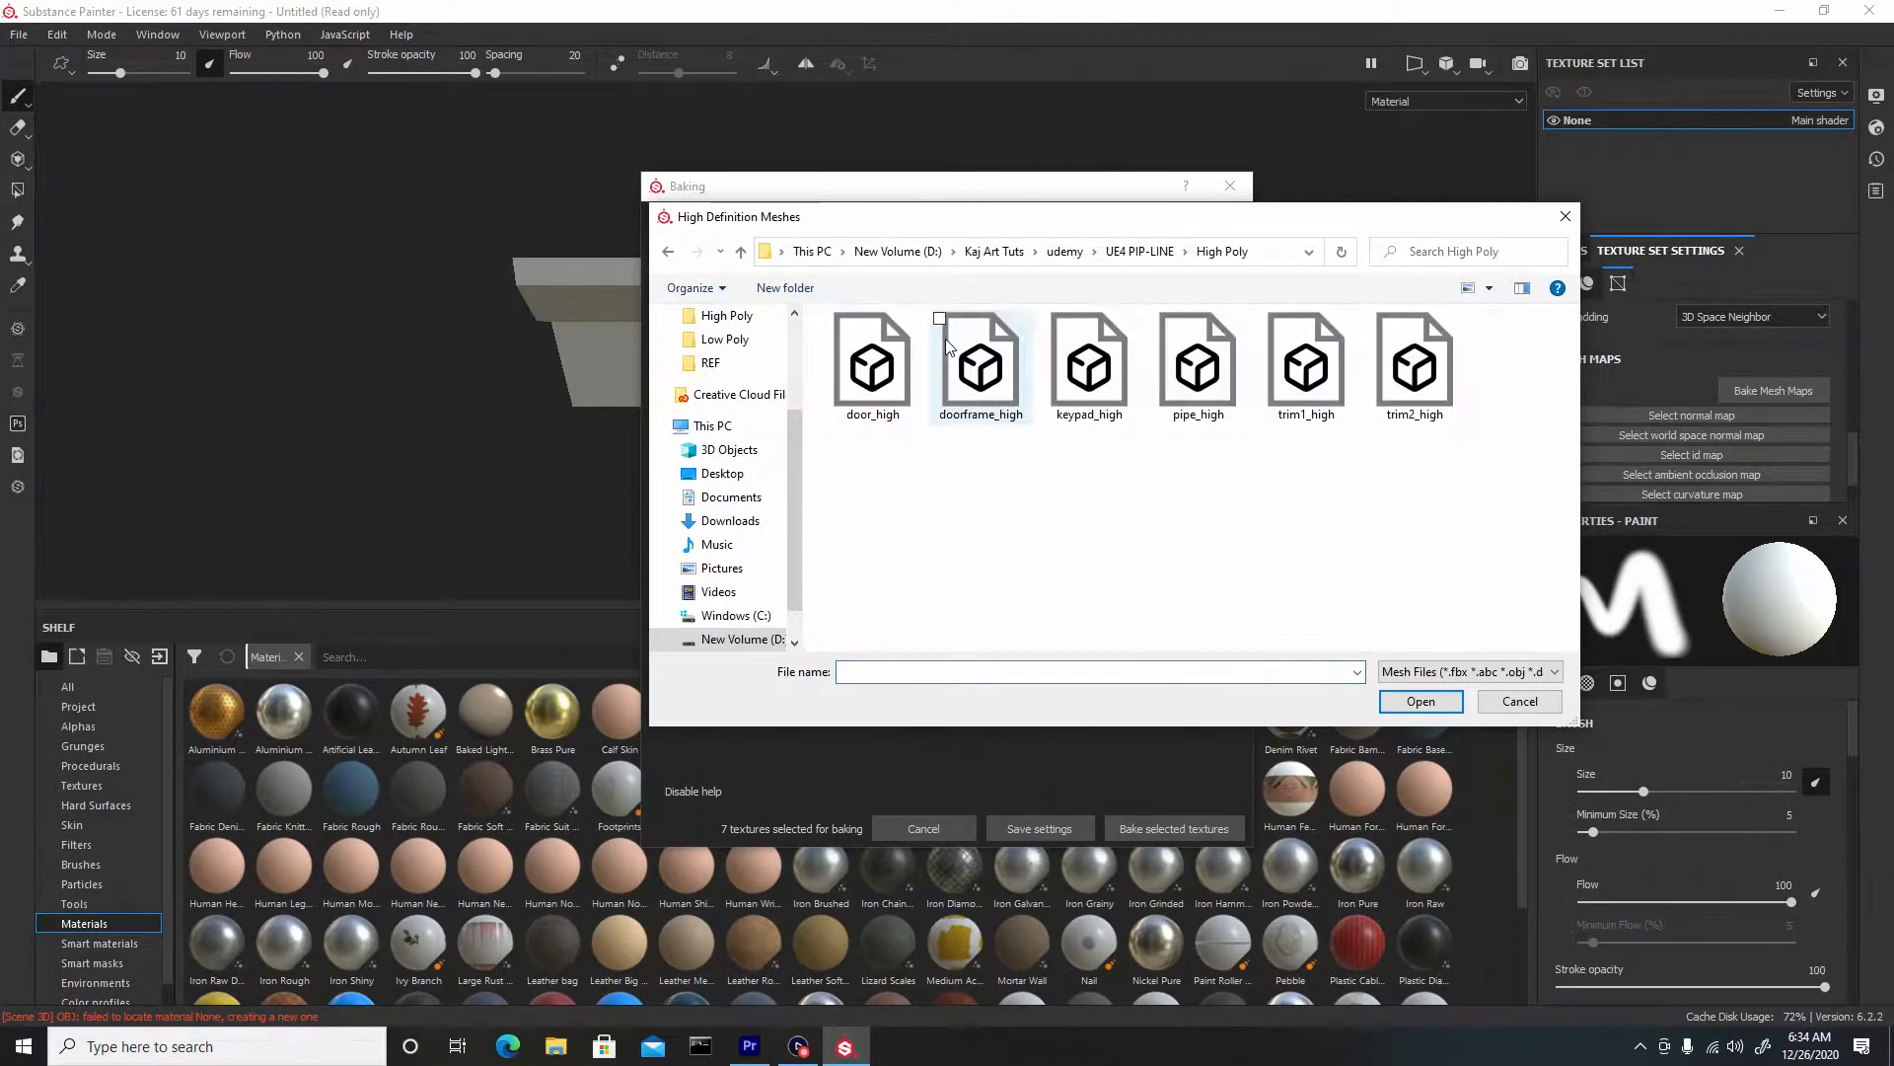
click(1311, 372)
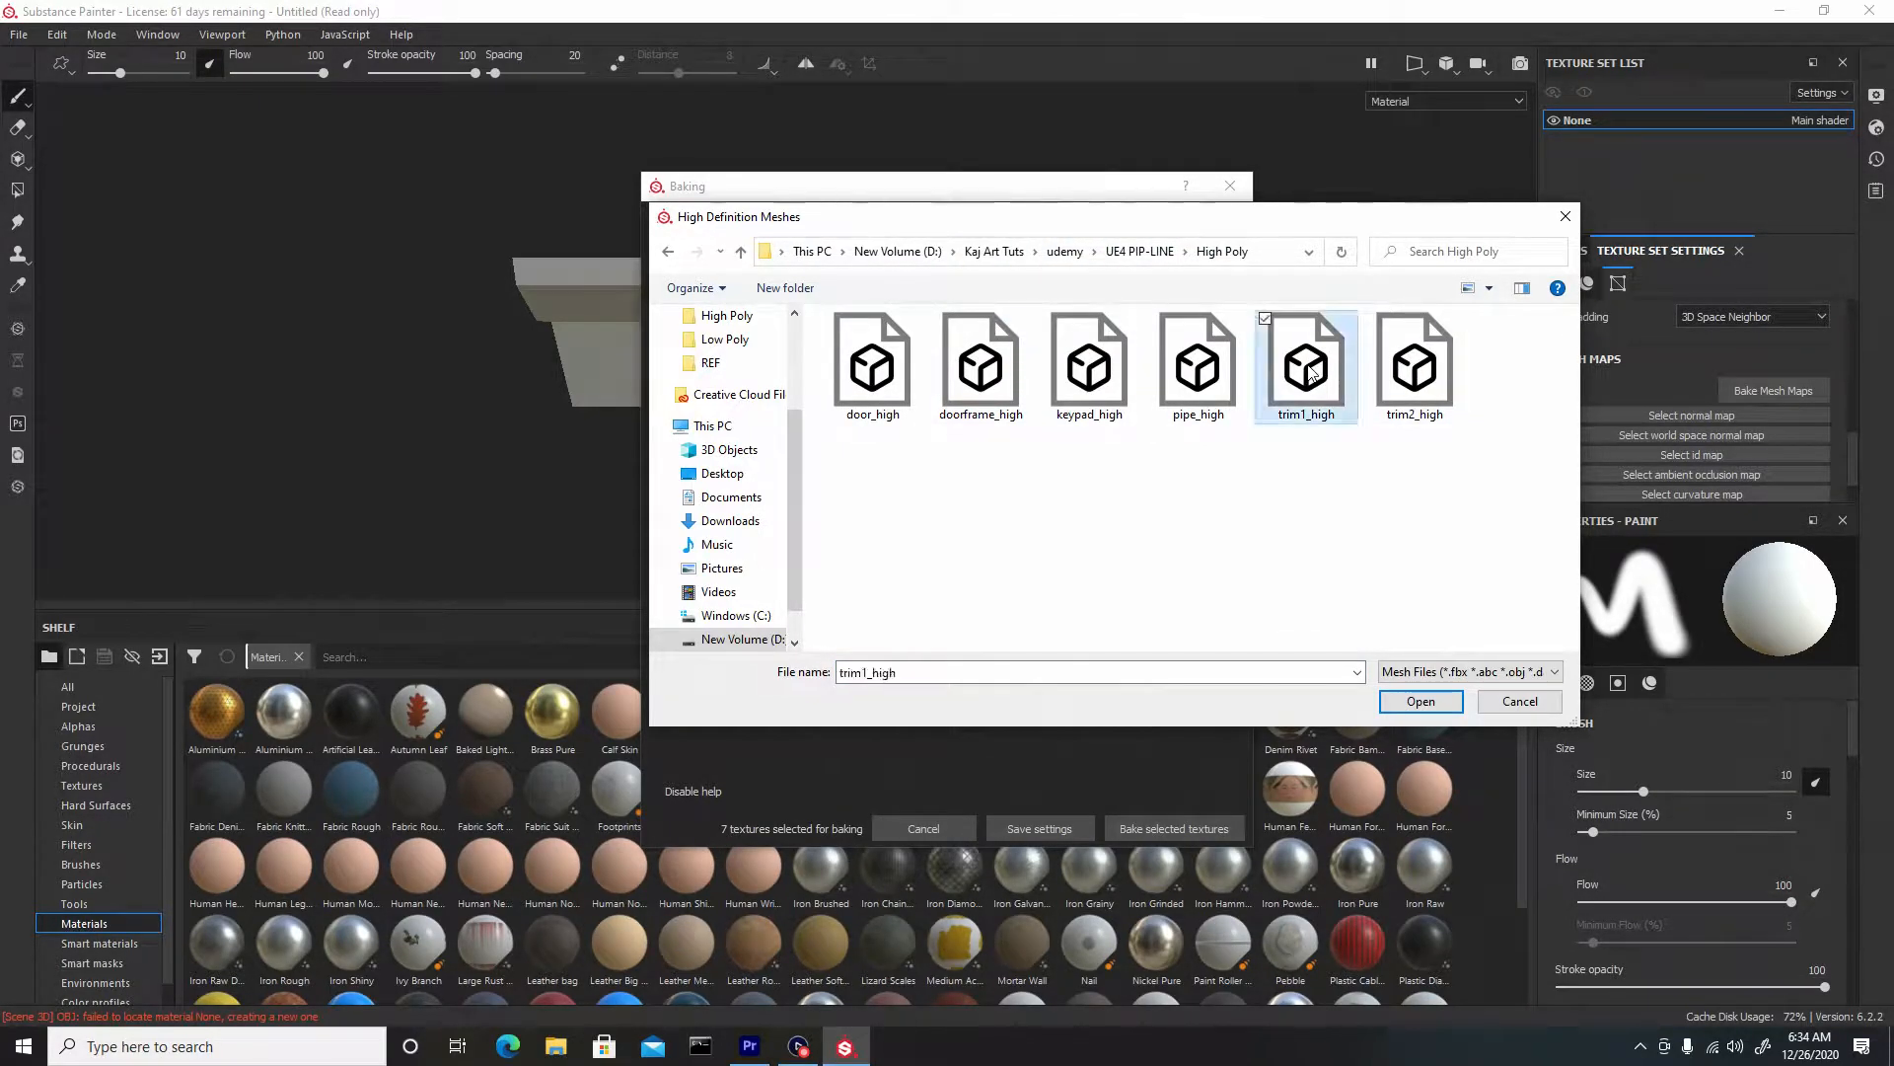
click(1427, 701)
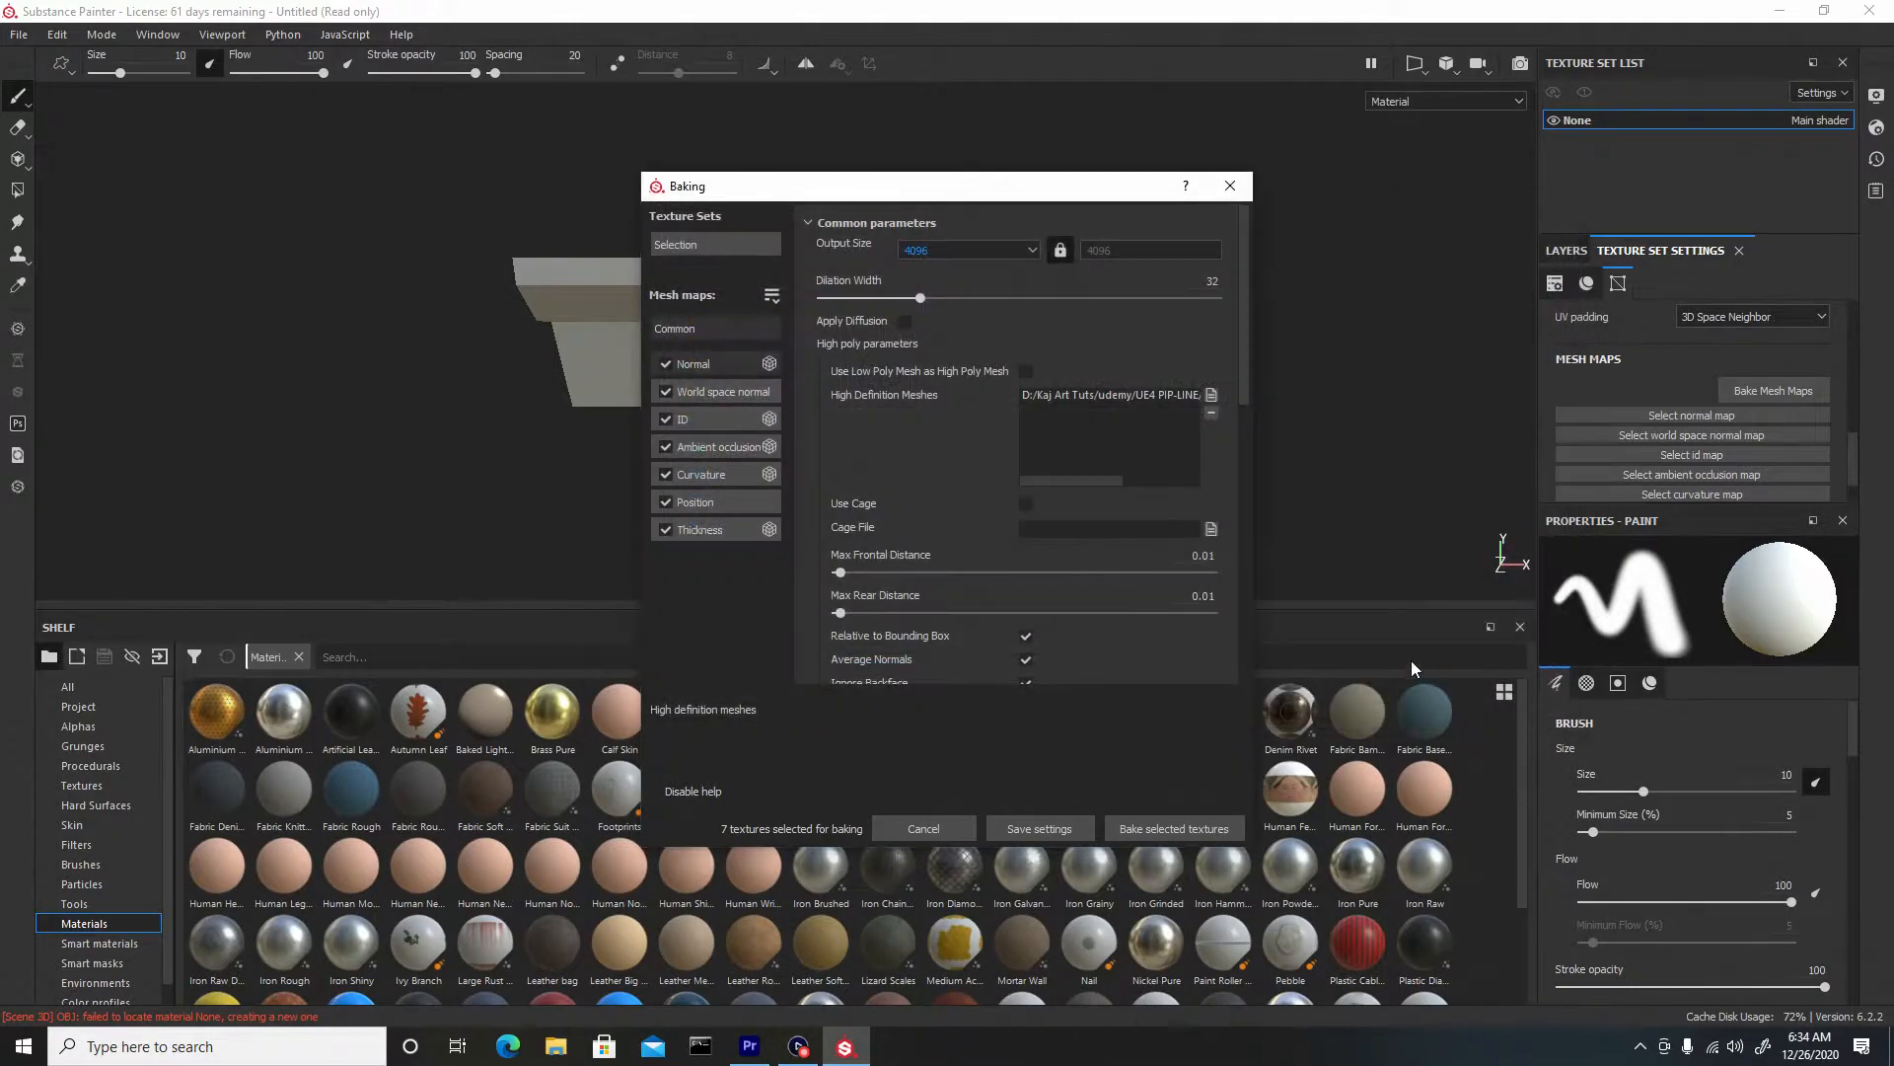
Set the max frontal and rear distances to 0.024 and the antialiasing to Subsampling 8x8
drag(839, 570, 844, 609)
scroll(937, 636, down, 5)
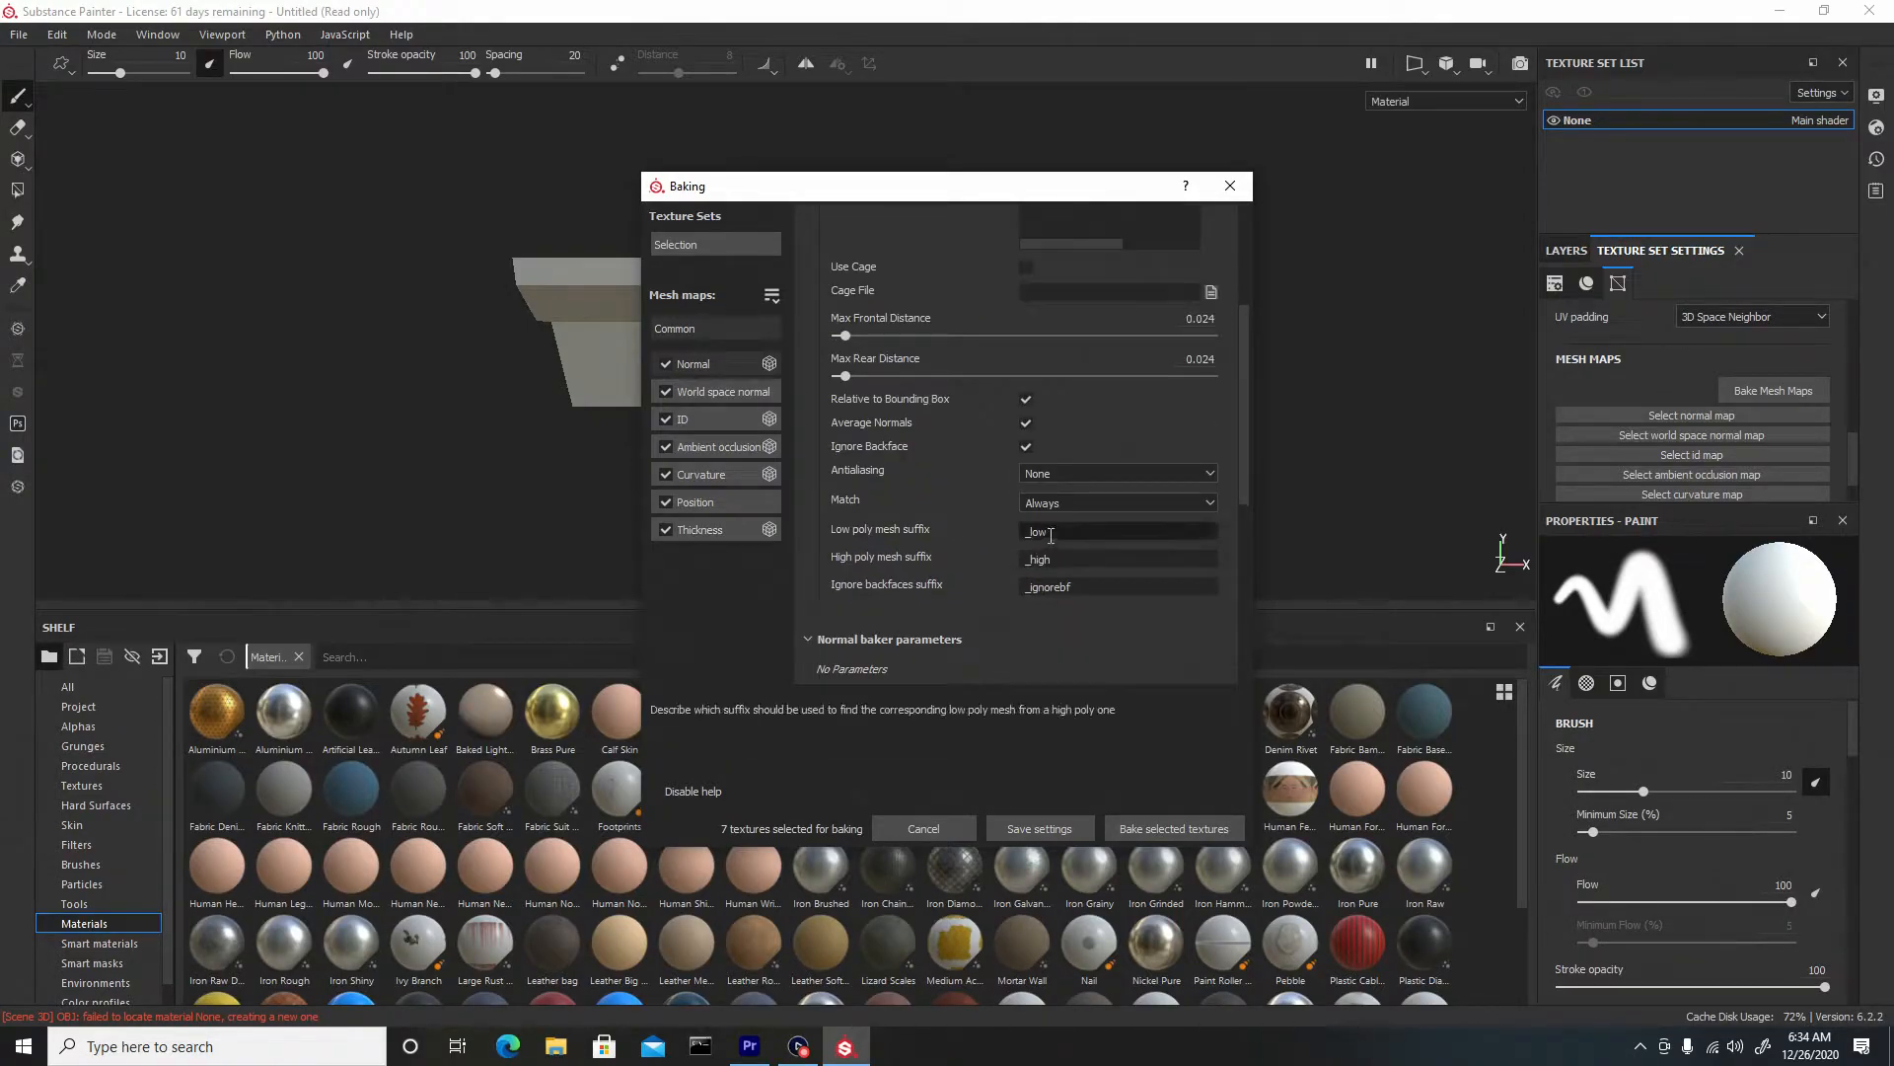
click(1096, 473)
click(1105, 529)
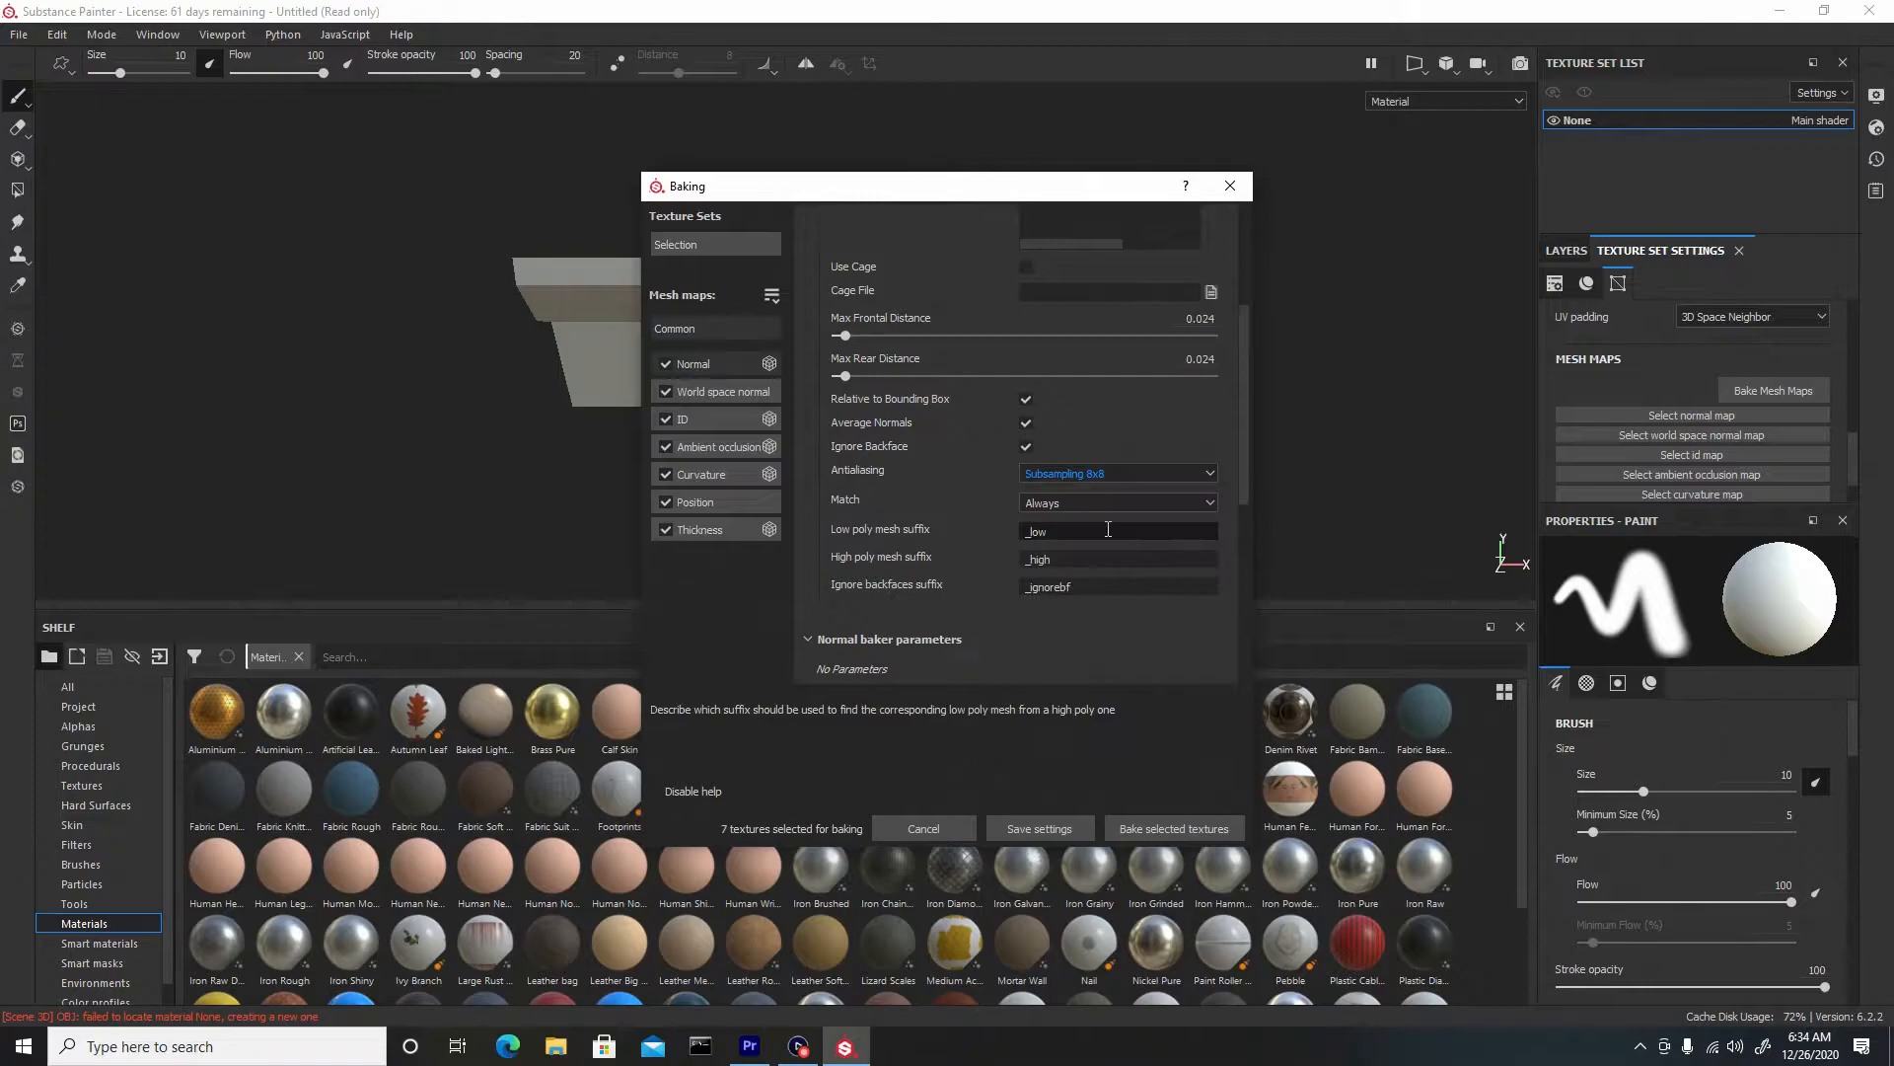
Bake all the selected mesh maps, dismiss the finished bake report and inspect the trim
click(1182, 831)
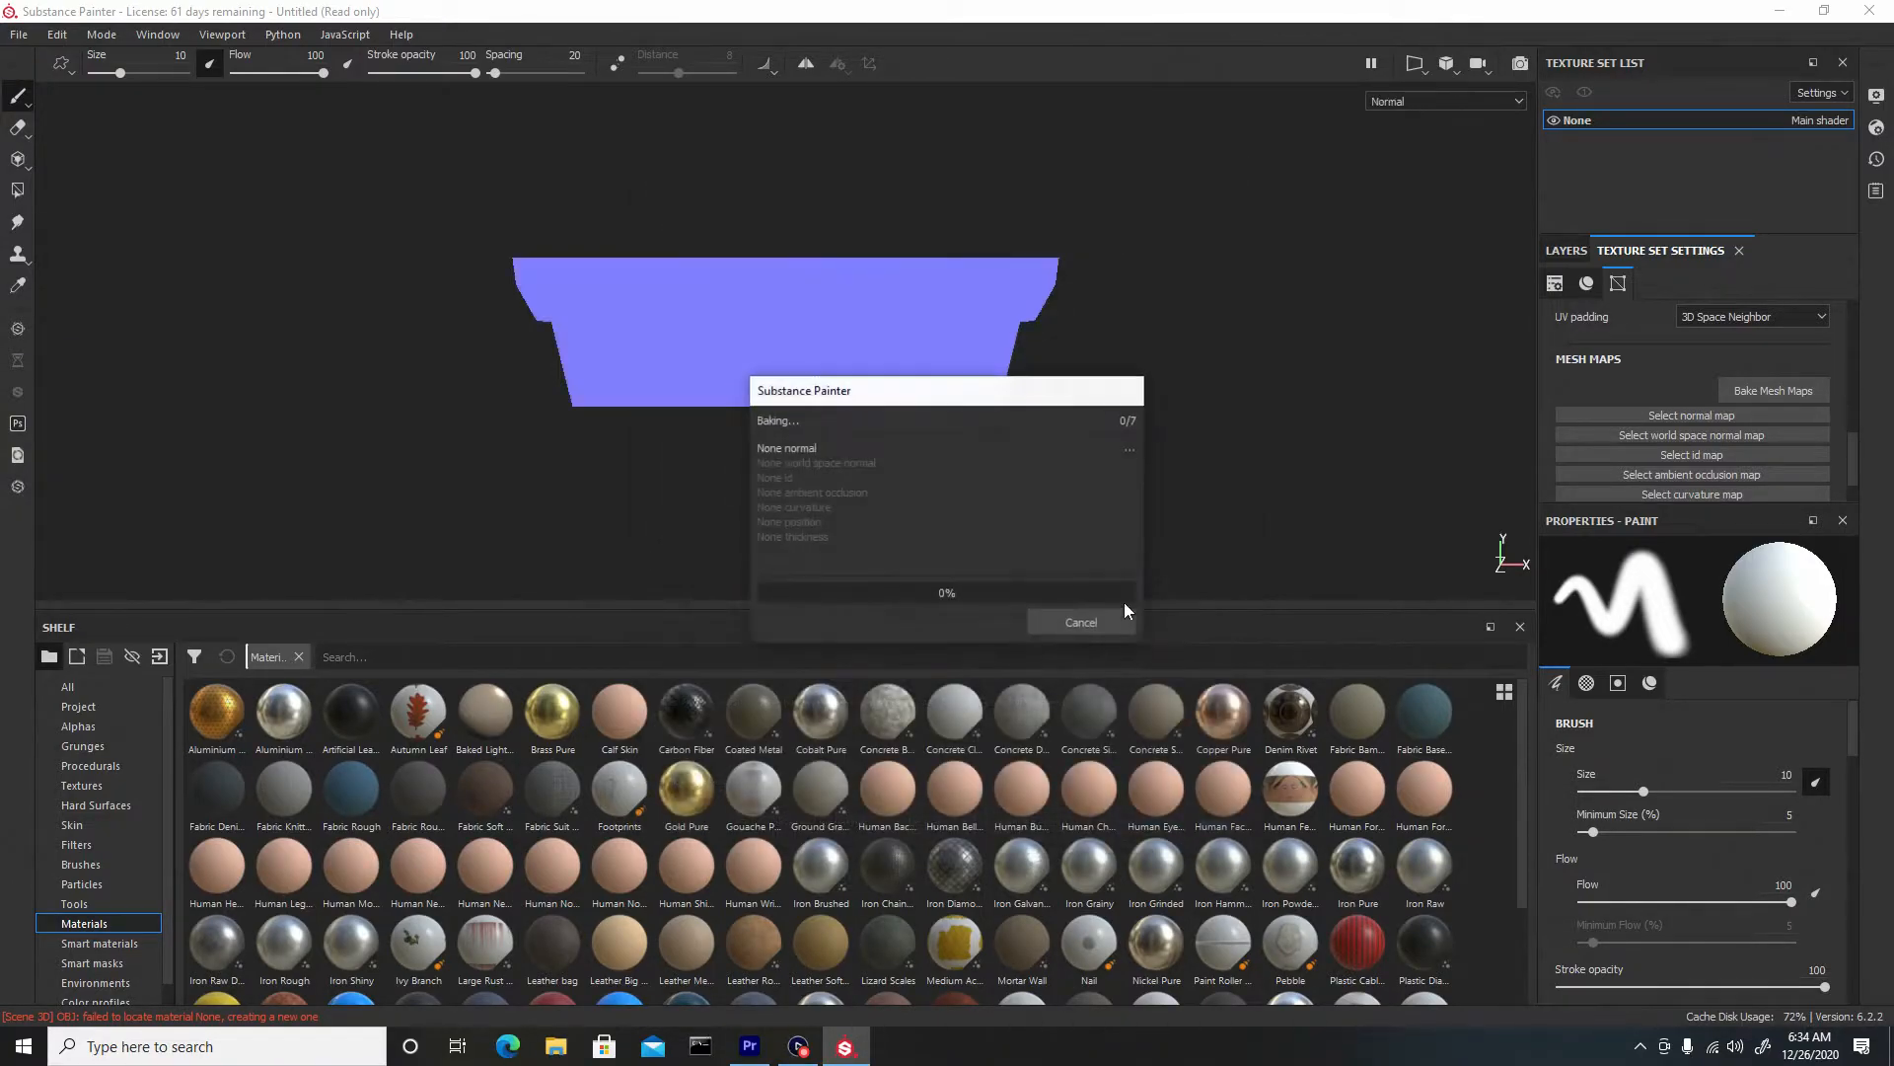
drag(891, 394, 1213, 301)
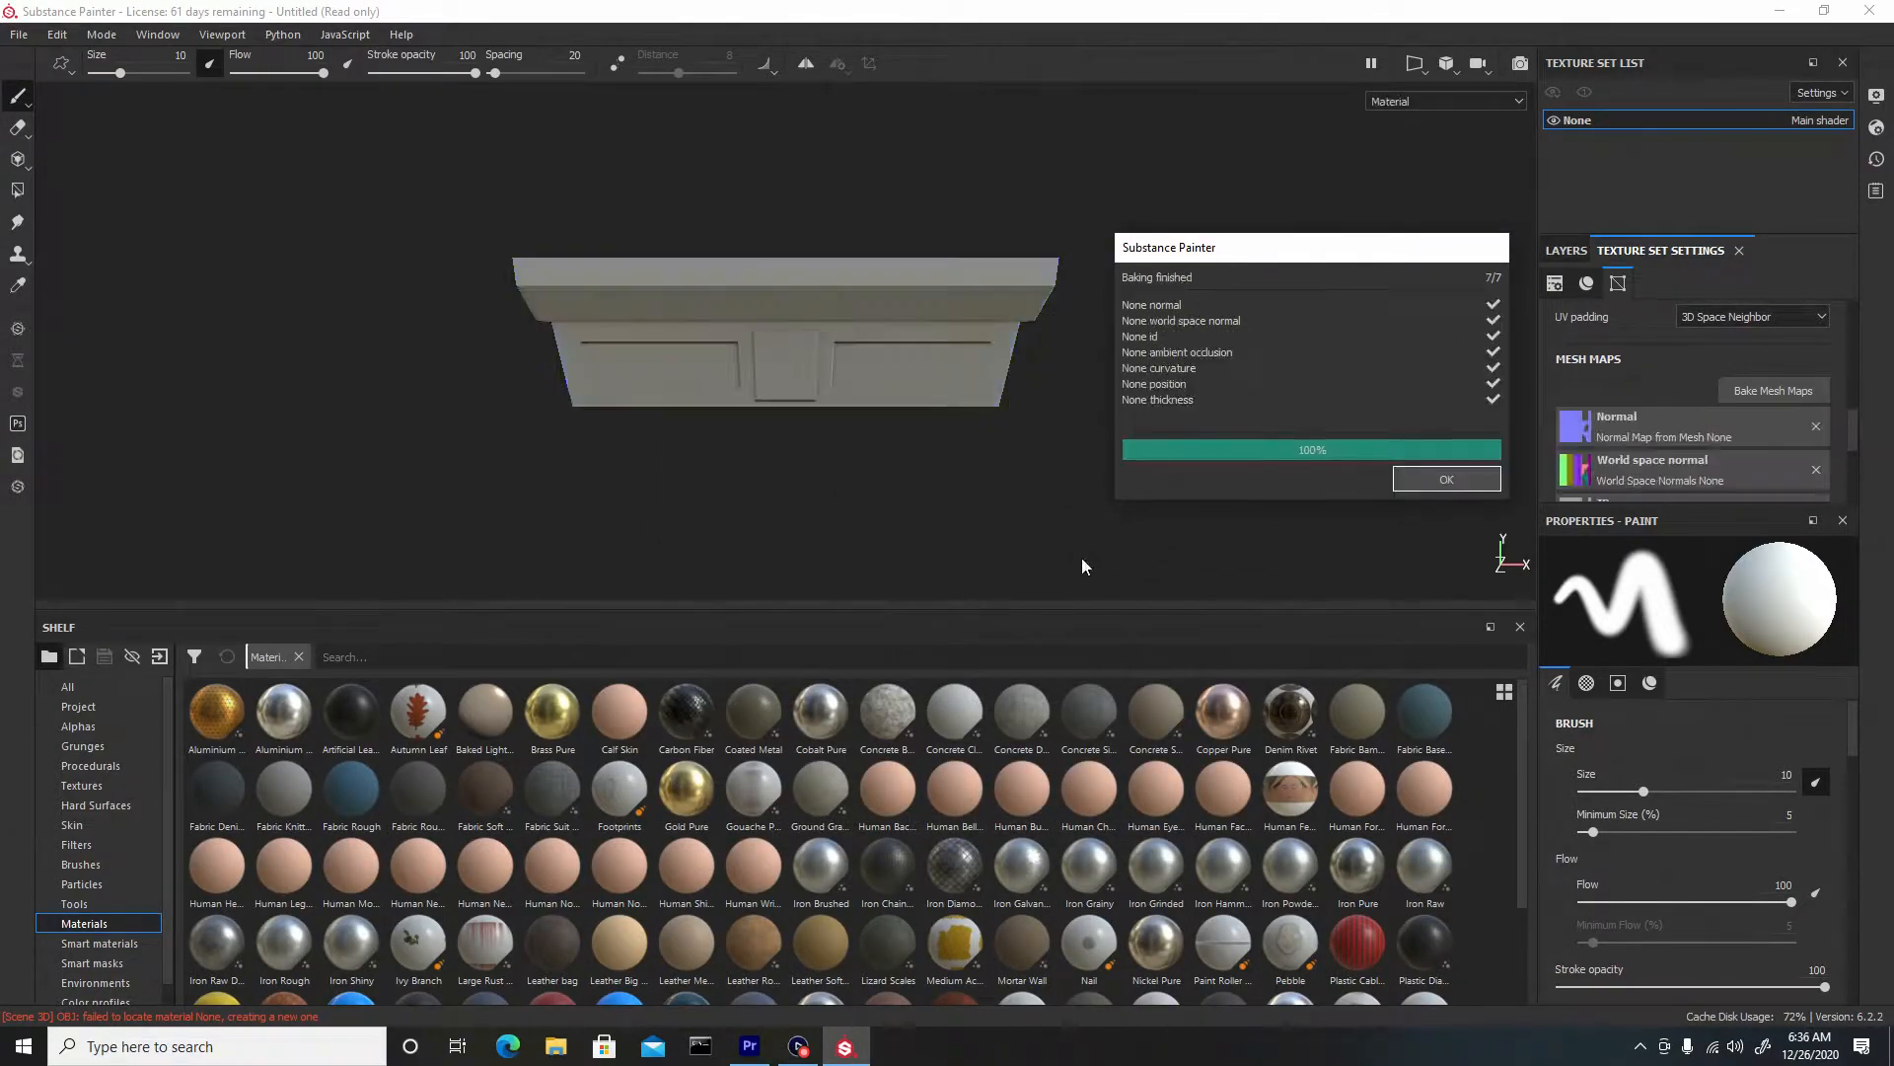
click(1460, 480)
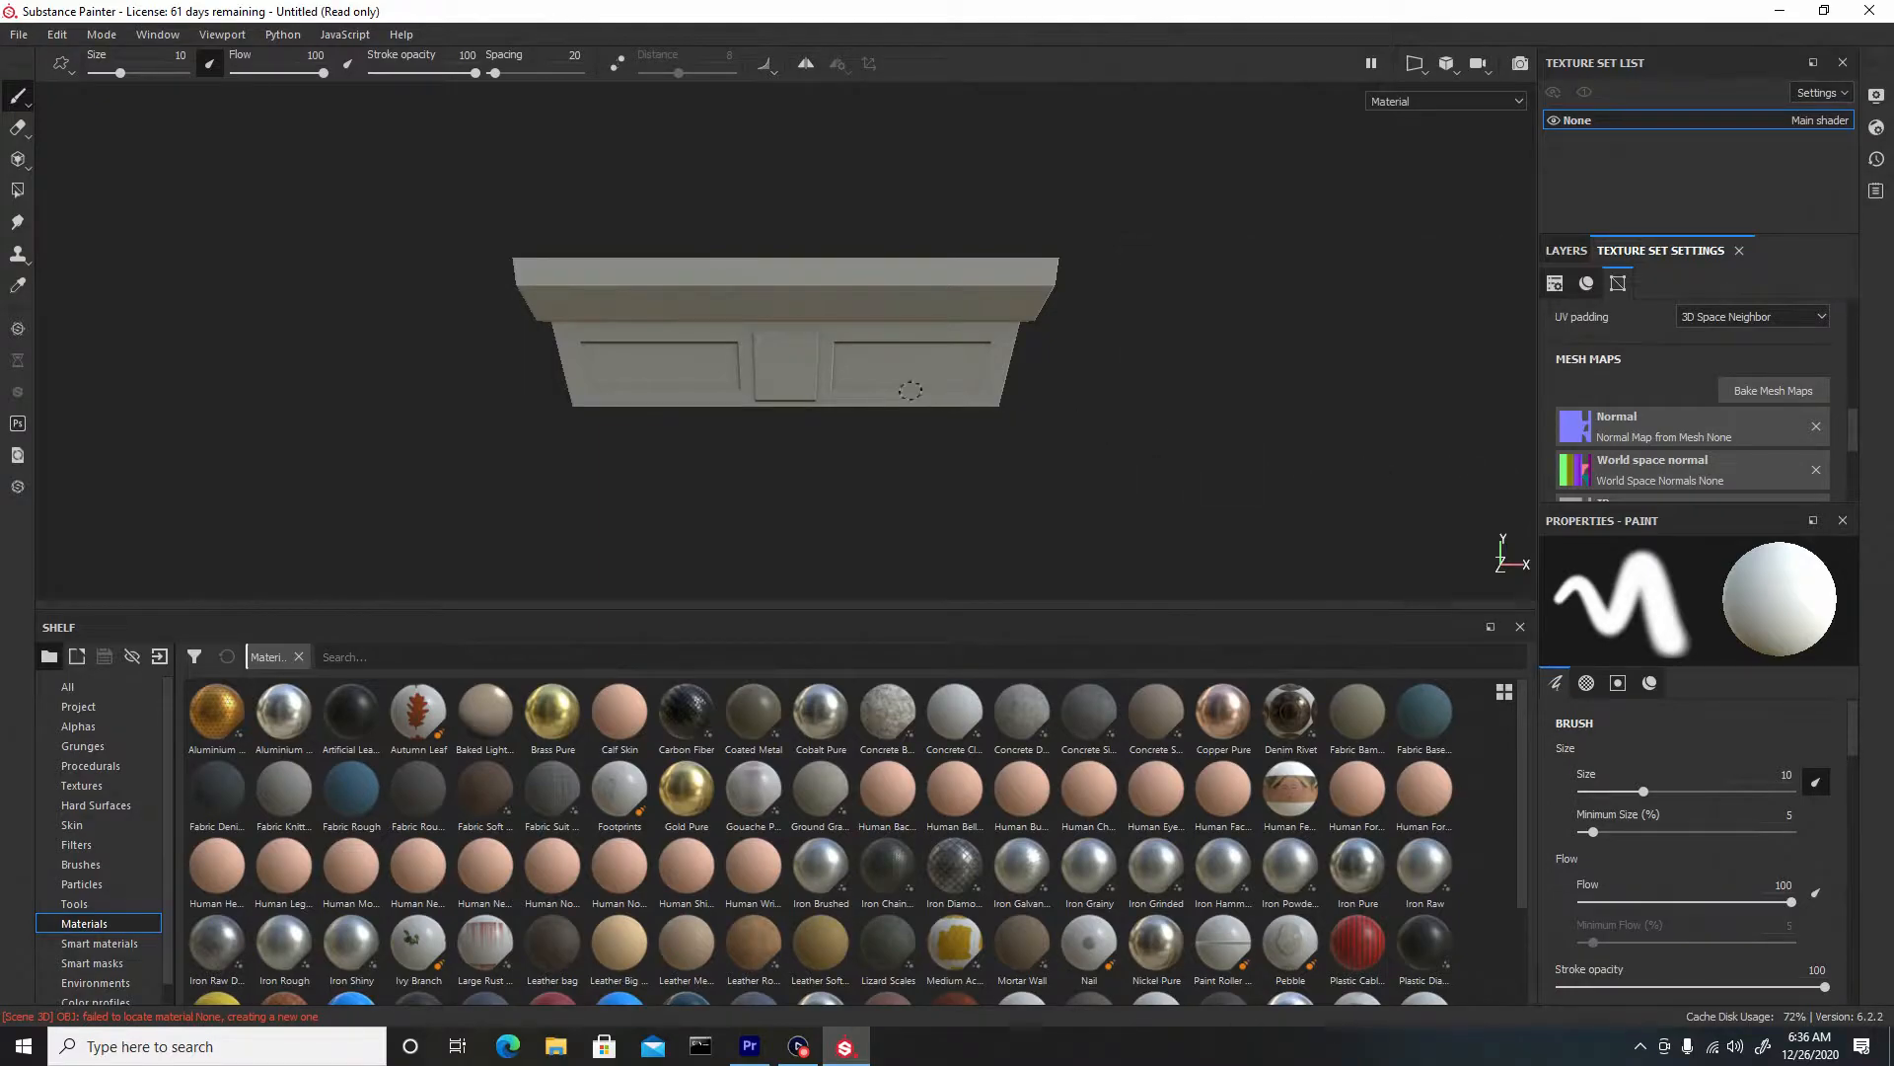
mouse_move(837, 430)
alt+mouse_down()
mouse_move(1107, 414)
mouse_move(1226, 368)
mouse_move(711, 437)
mouse_move(477, 423)
mouse_move(1070, 423)
alt+mouse_up()
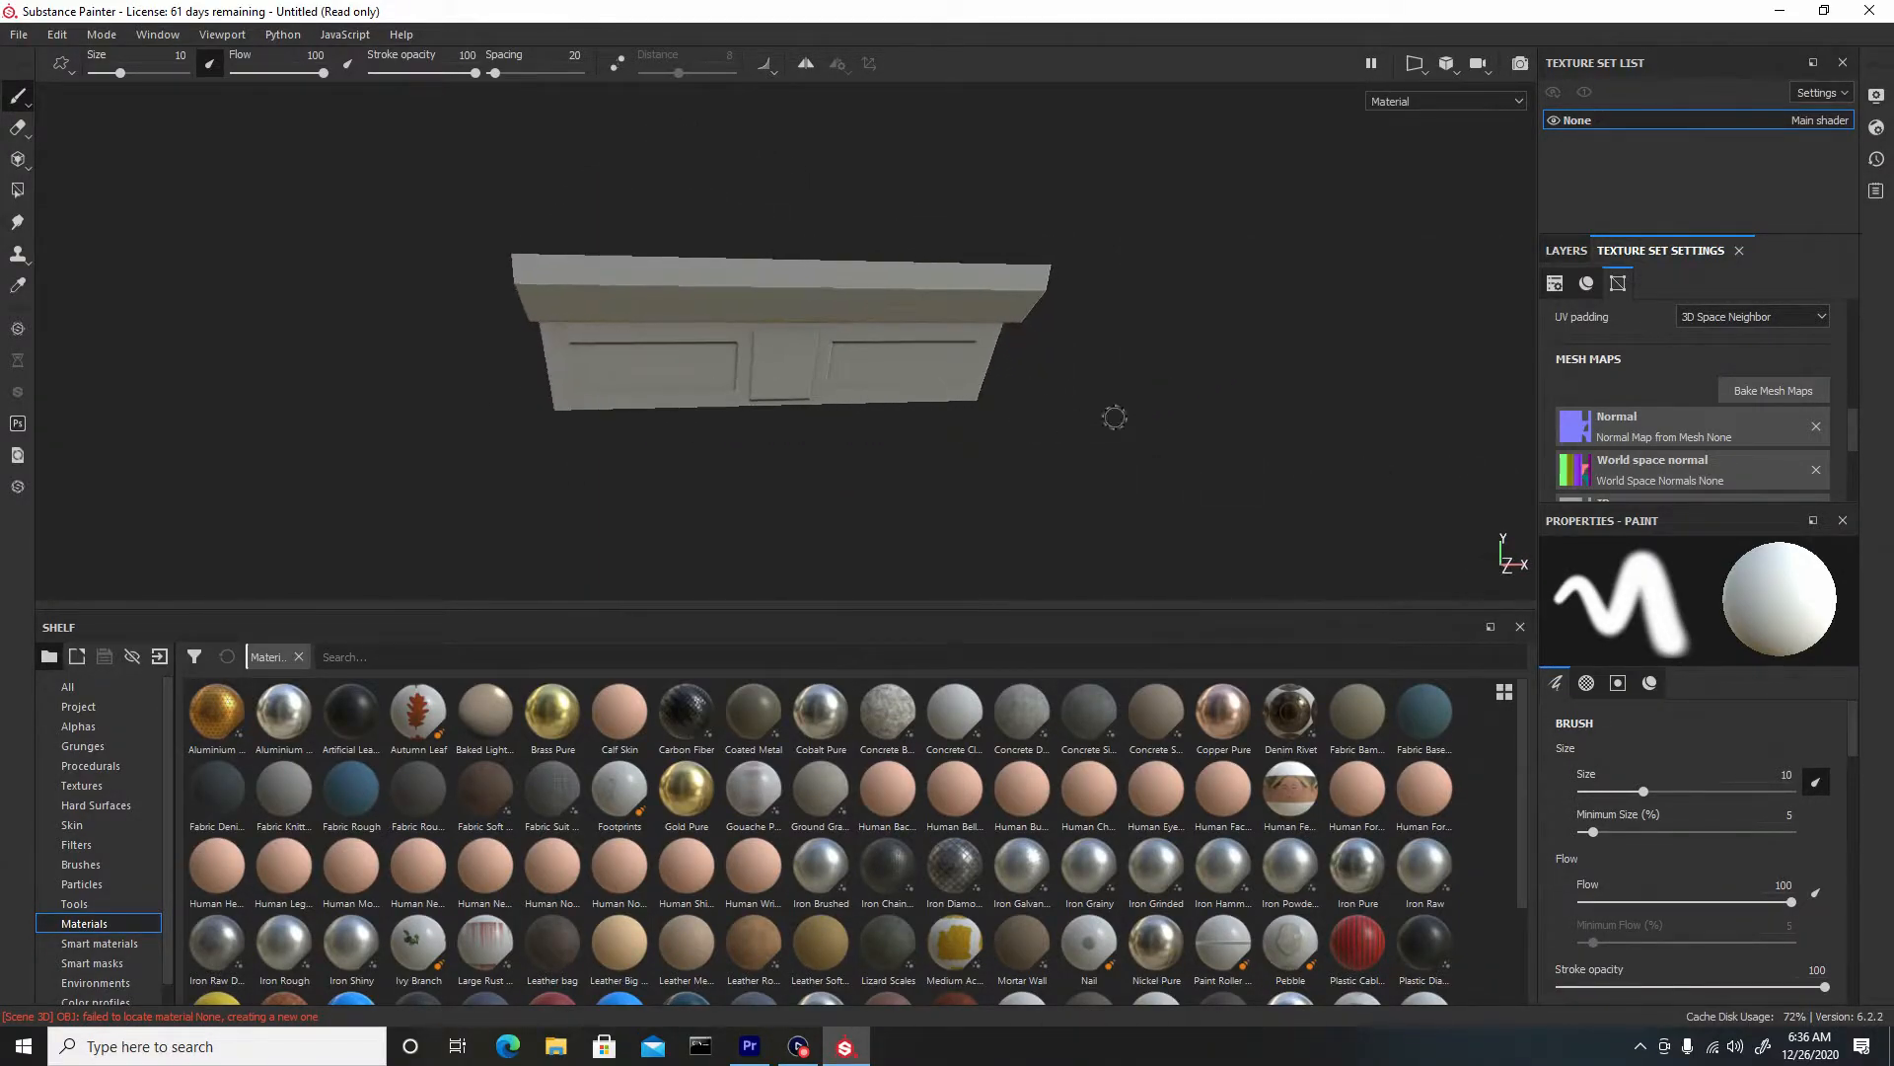
Set the texture set's size to 2048
scroll(1850, 412, up, 5)
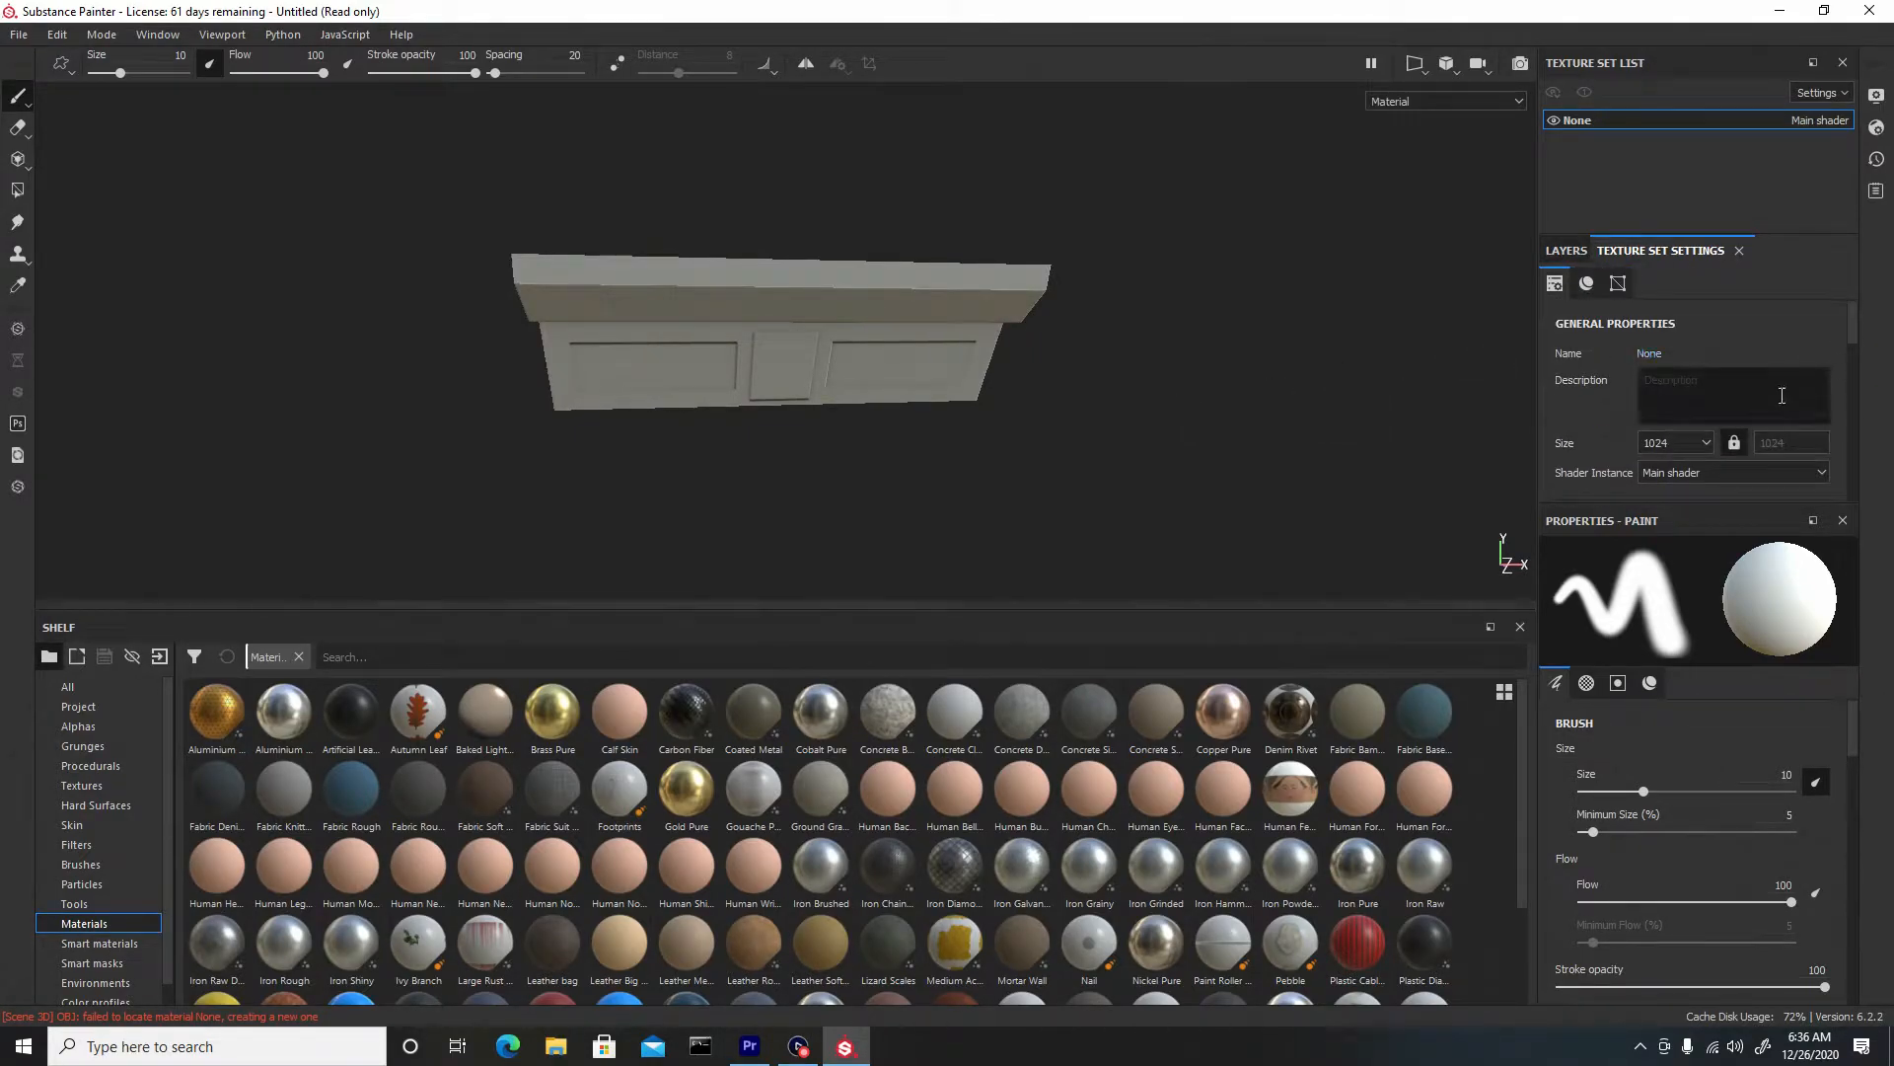
click(1684, 442)
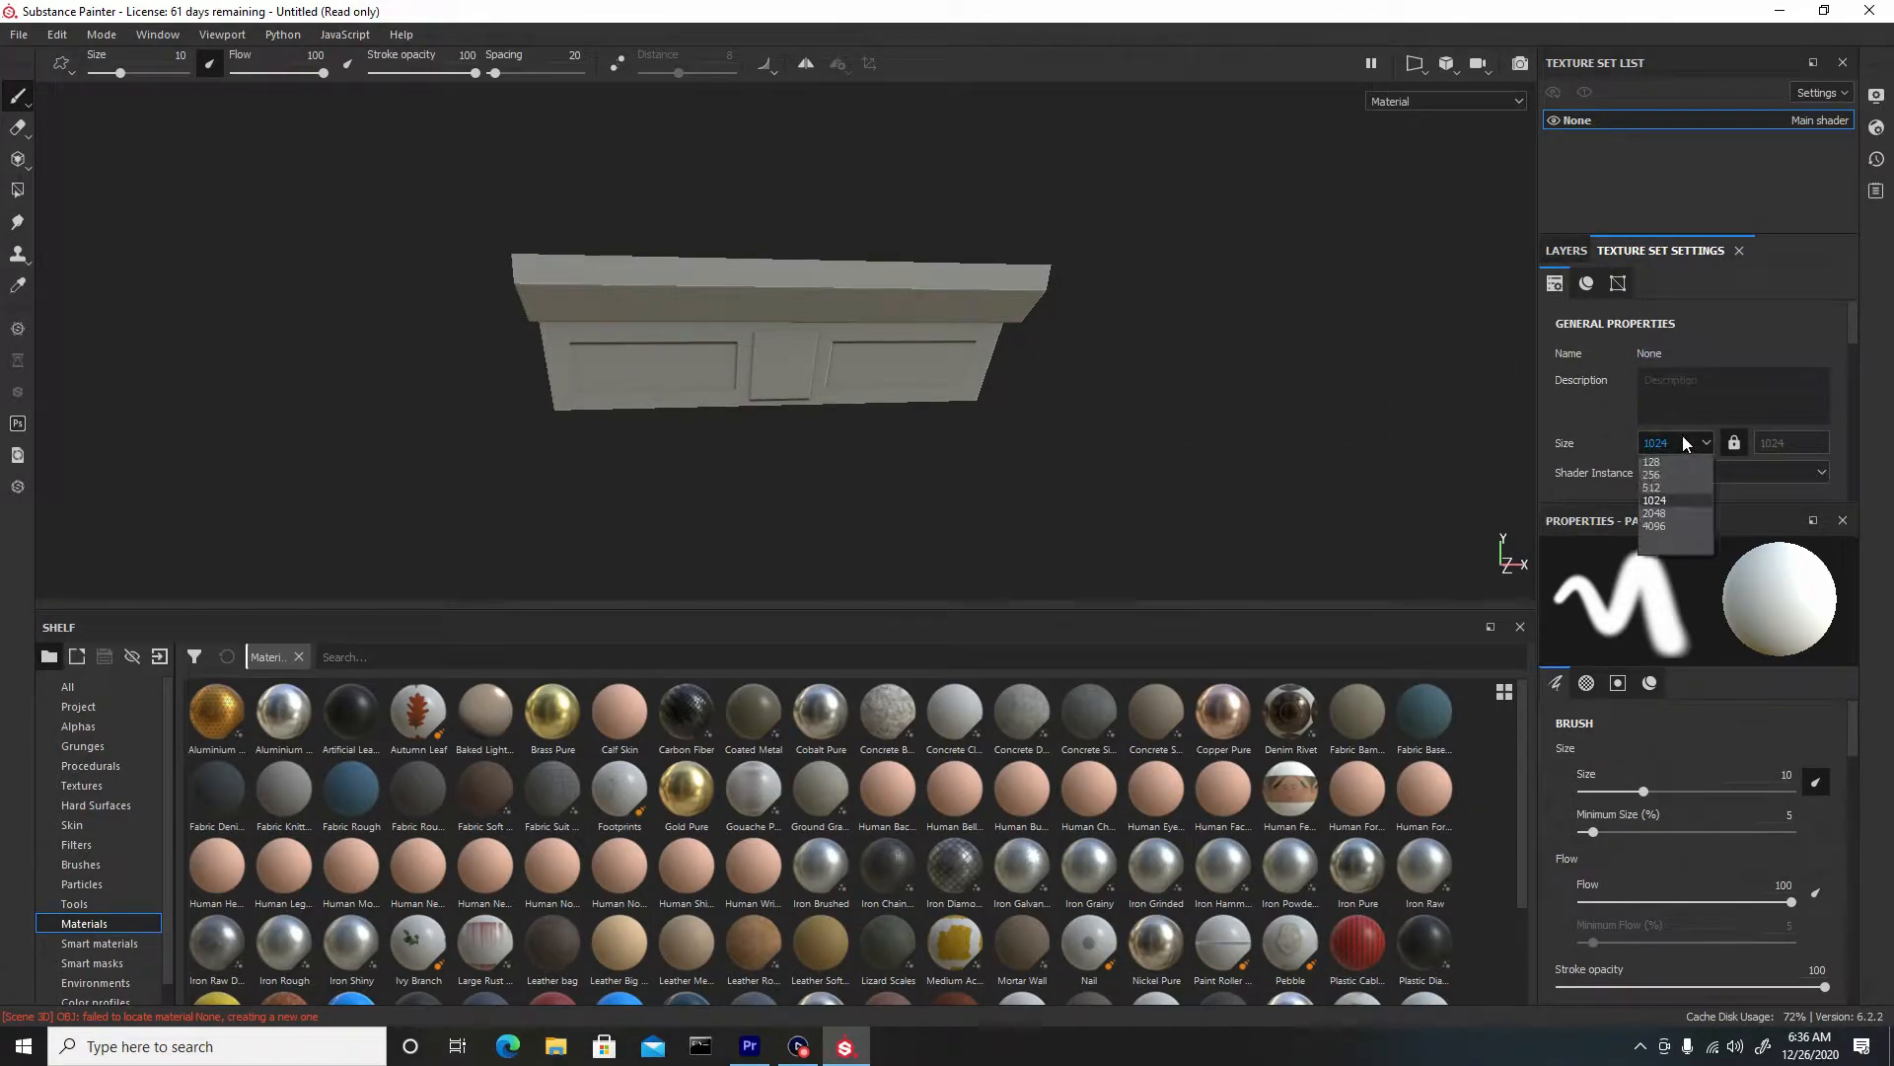
click(1669, 512)
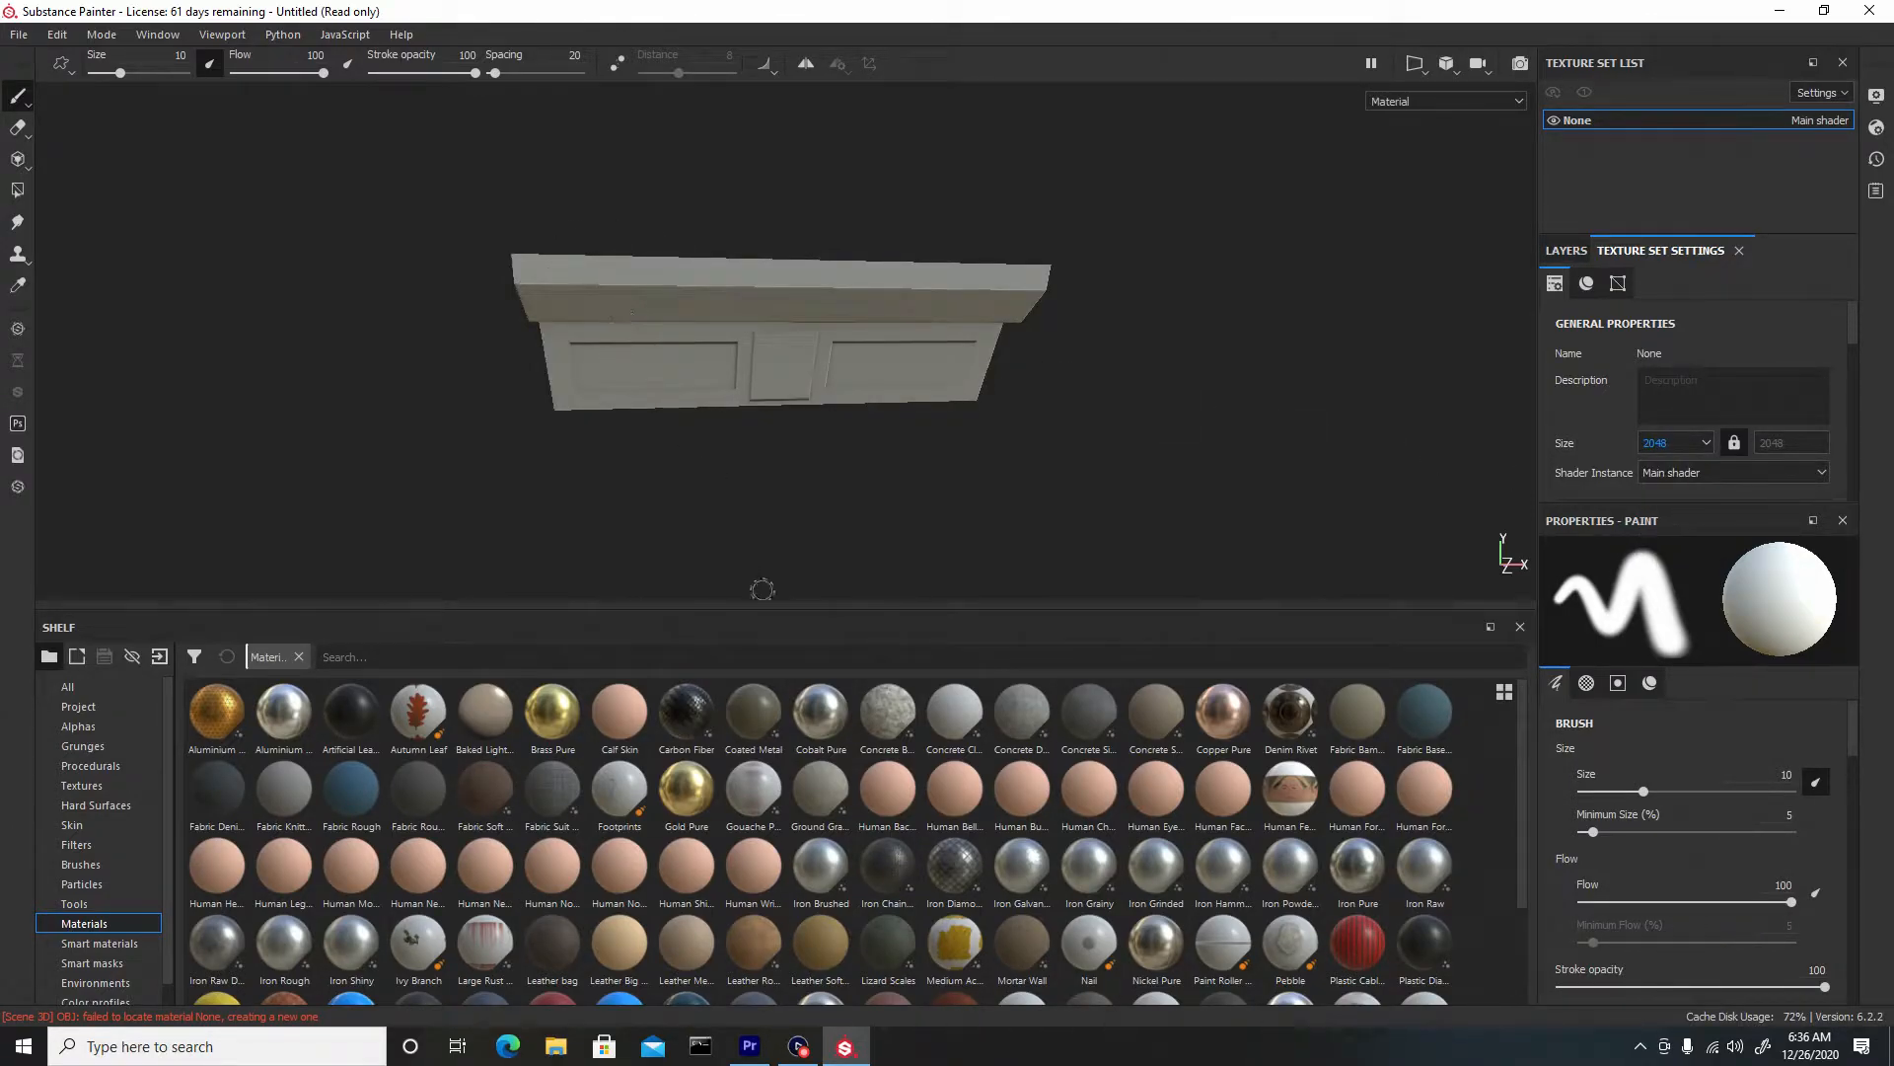
Enlarge the 3D viewport by shrinking the shelf, and list the smart materials in the shelf
drag(765, 609, 789, 775)
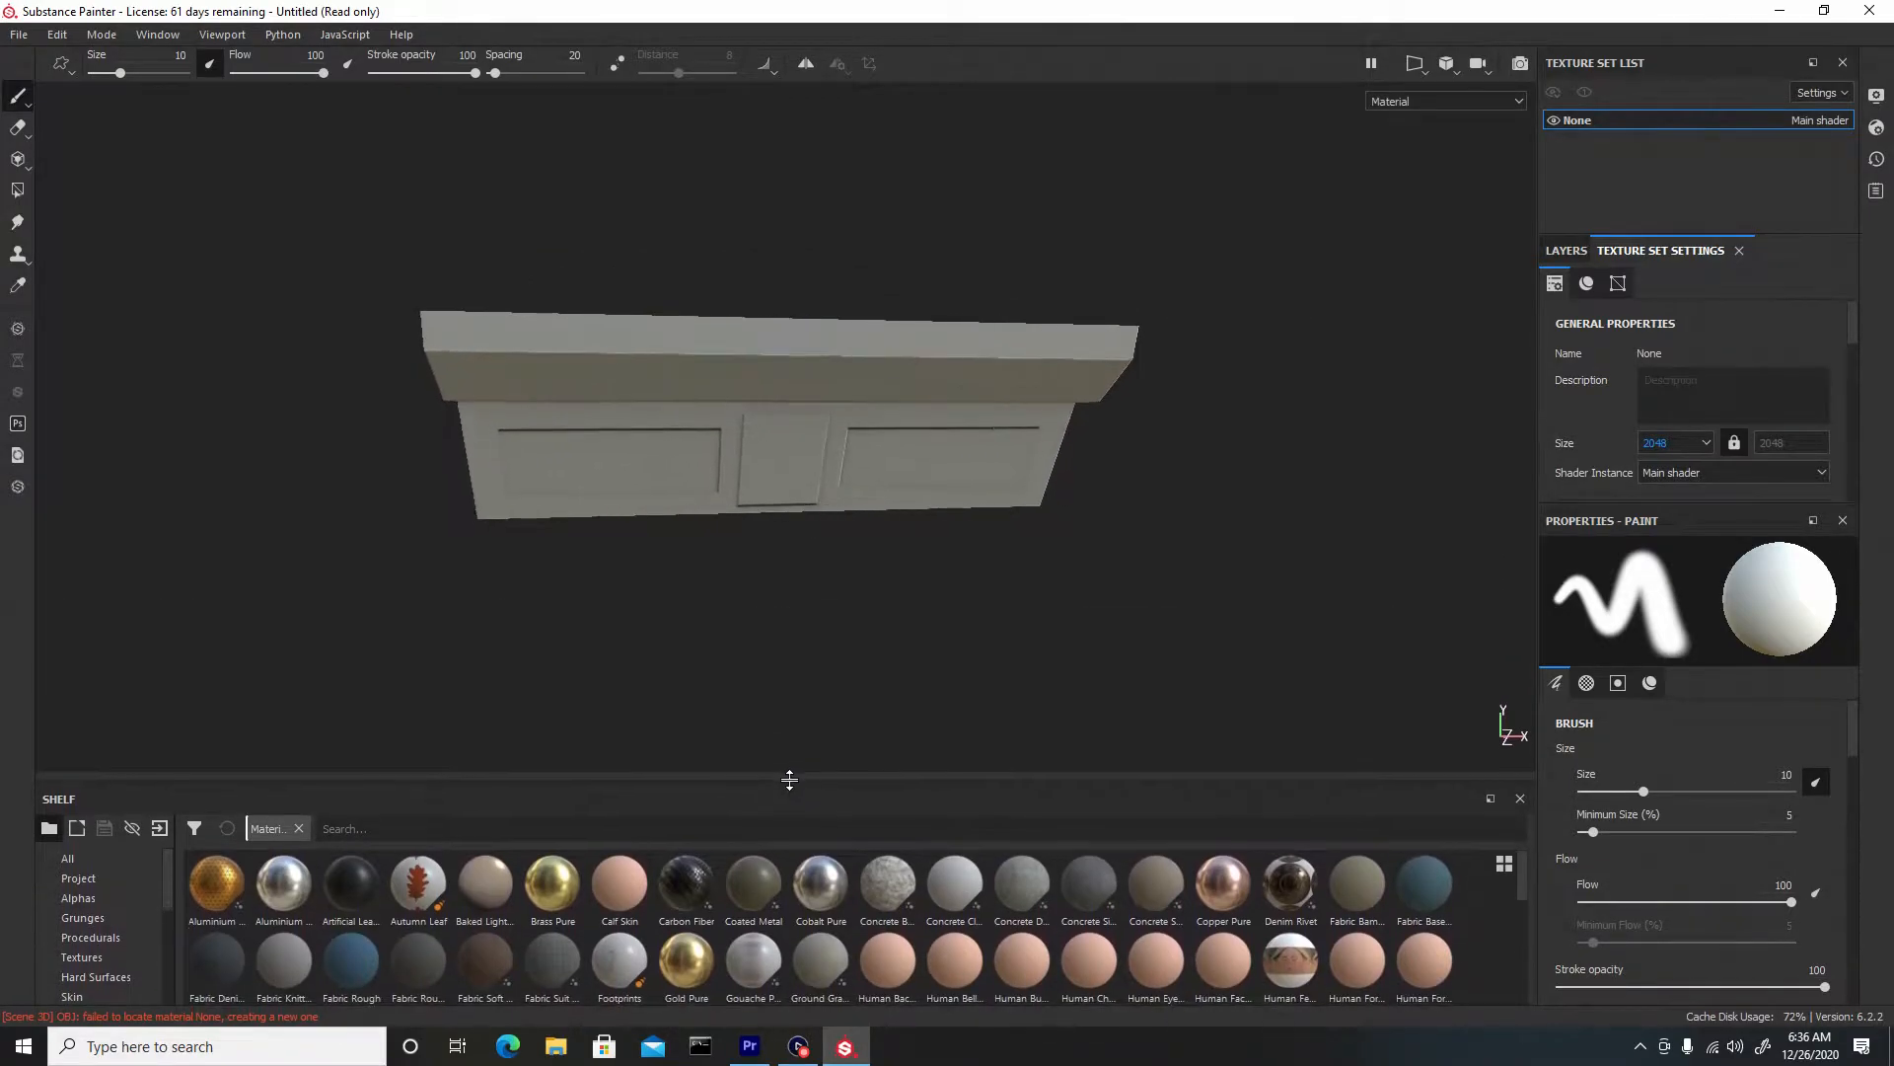
scroll(575, 359, up, 2)
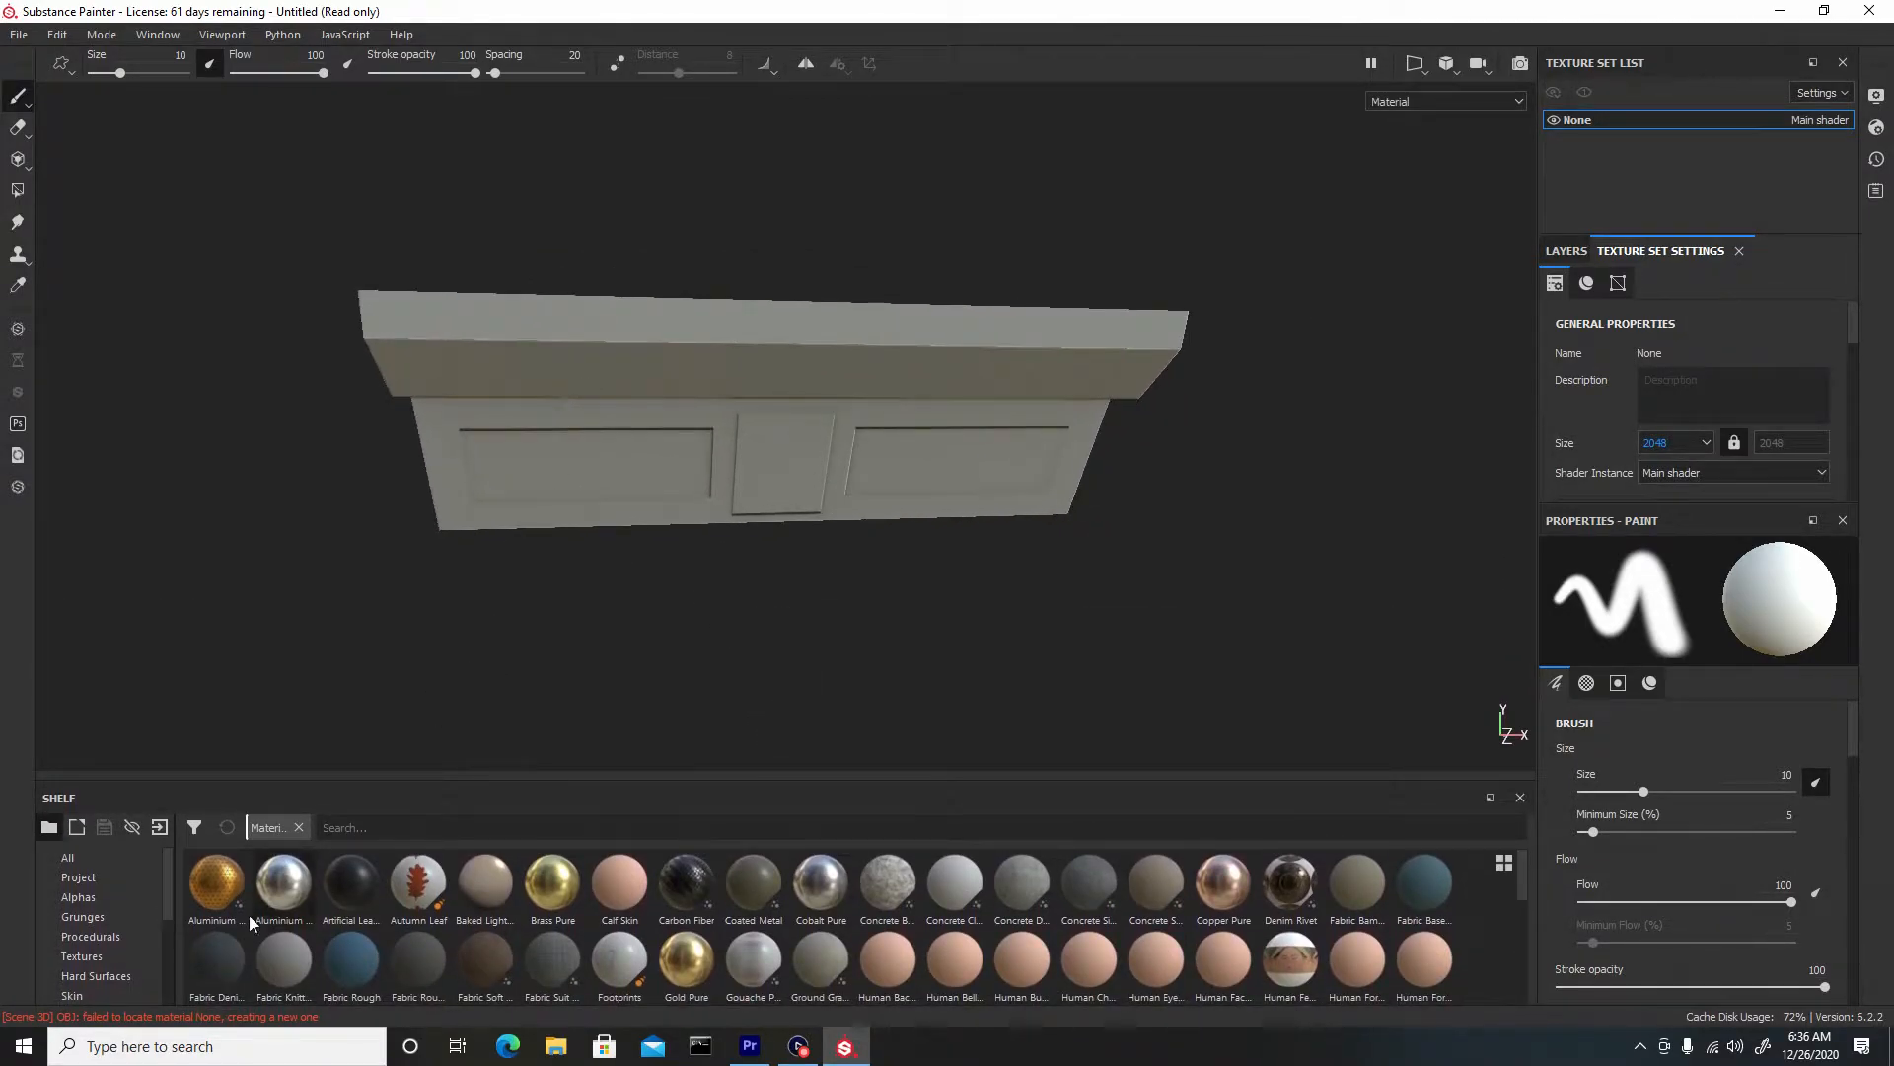
scroll(166, 916, down, 2)
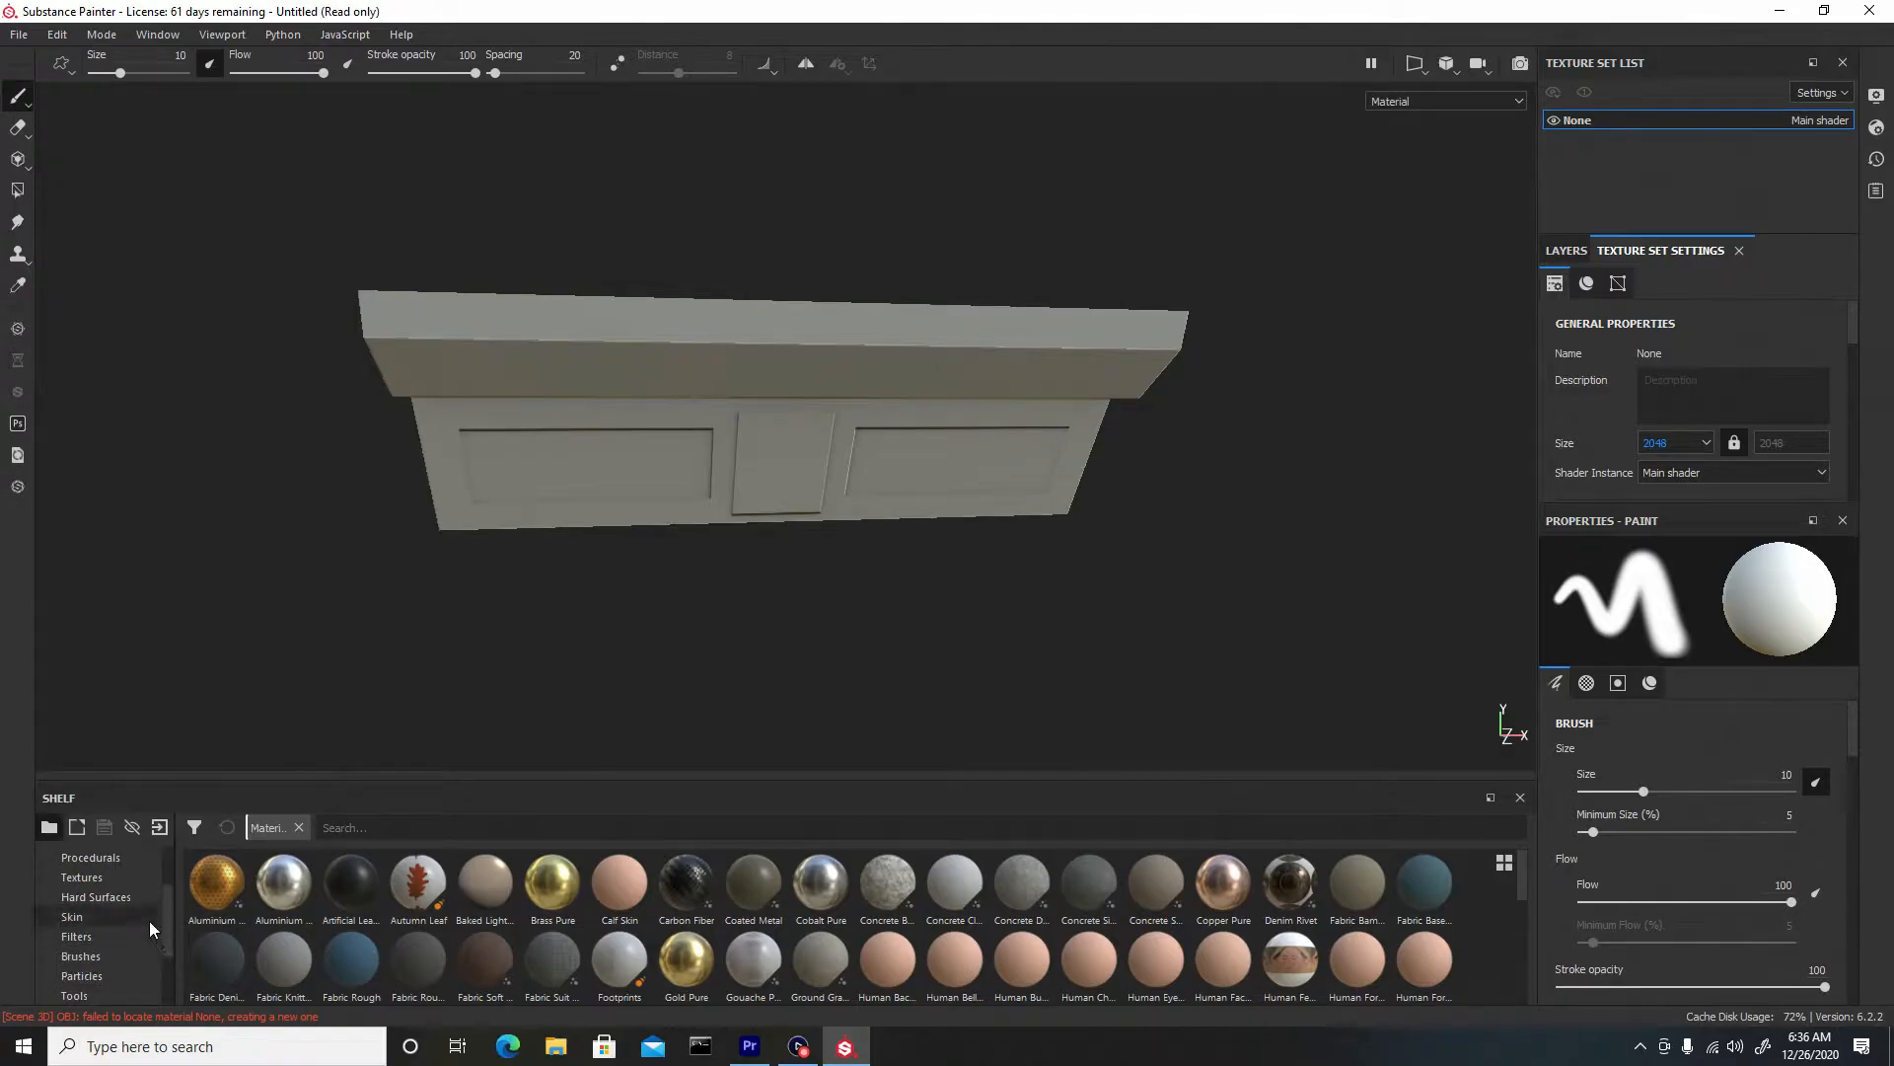
scroll(150, 921, down, 3)
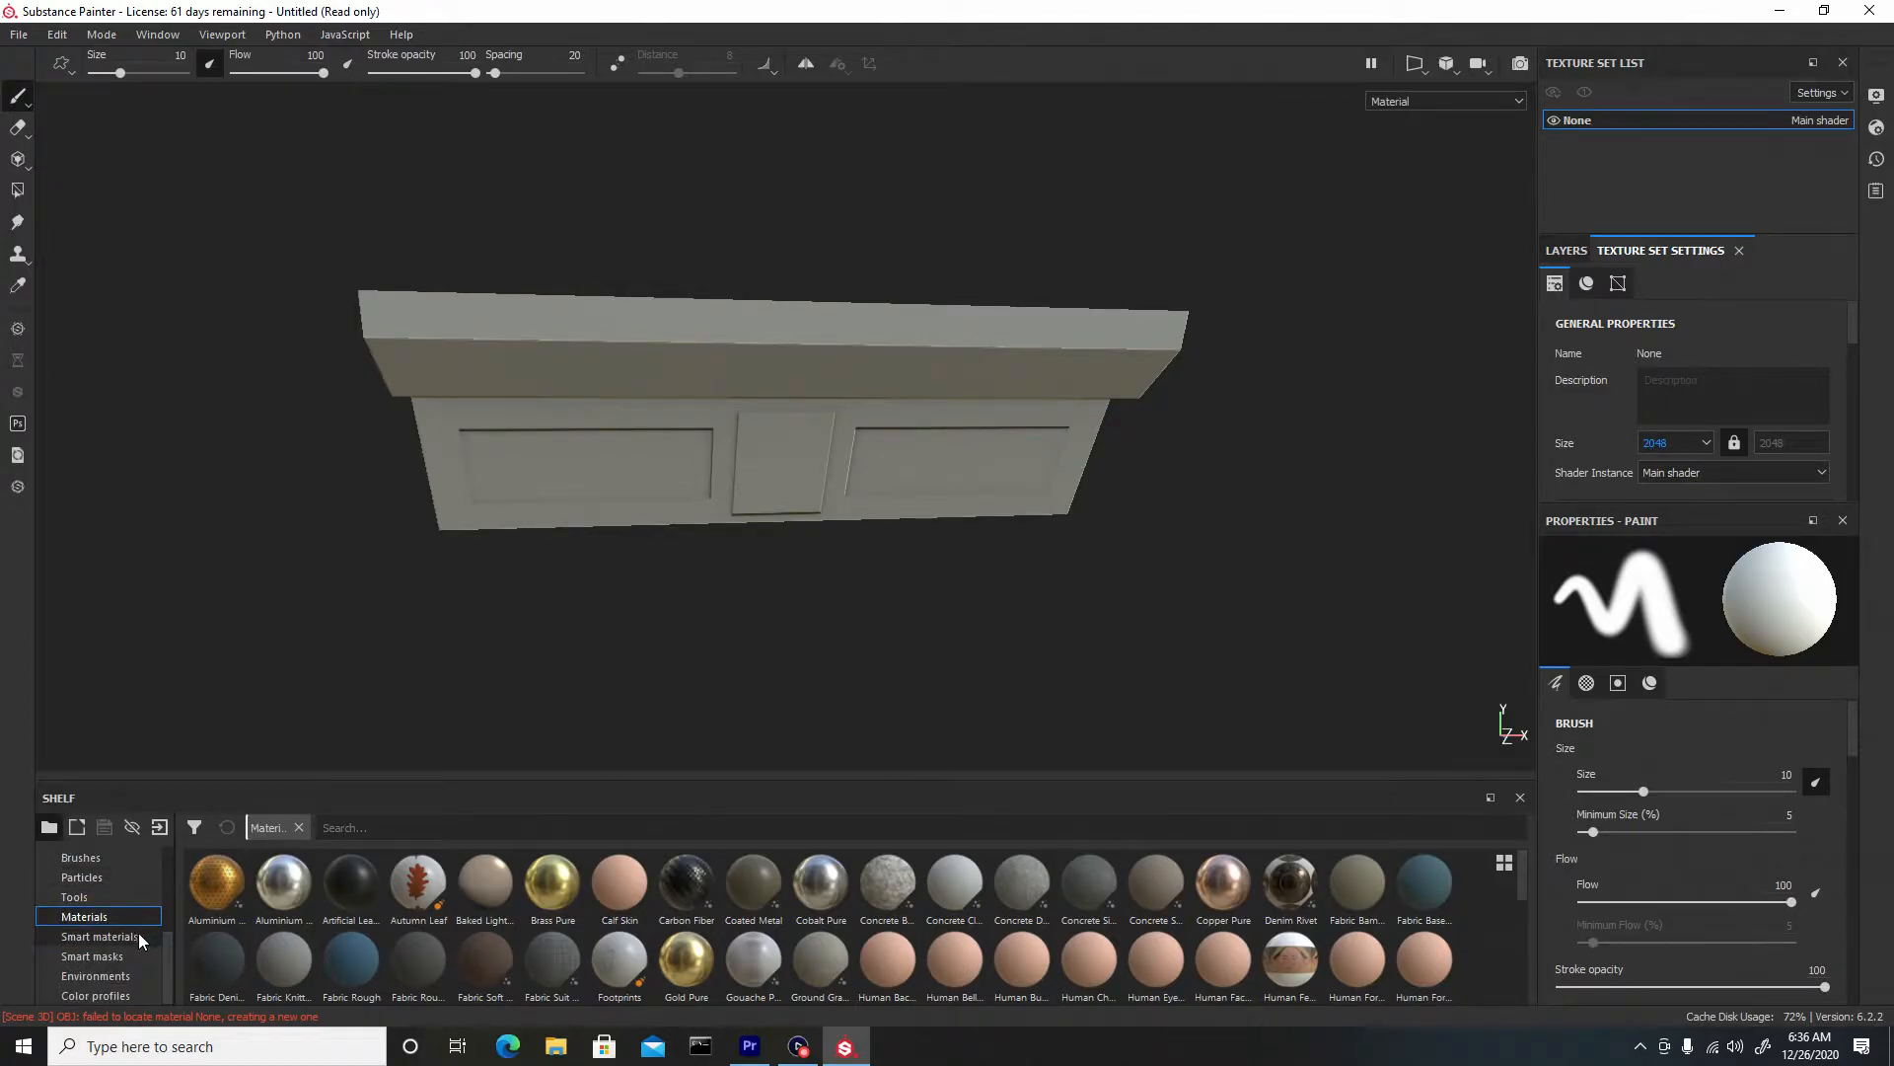
click(148, 928)
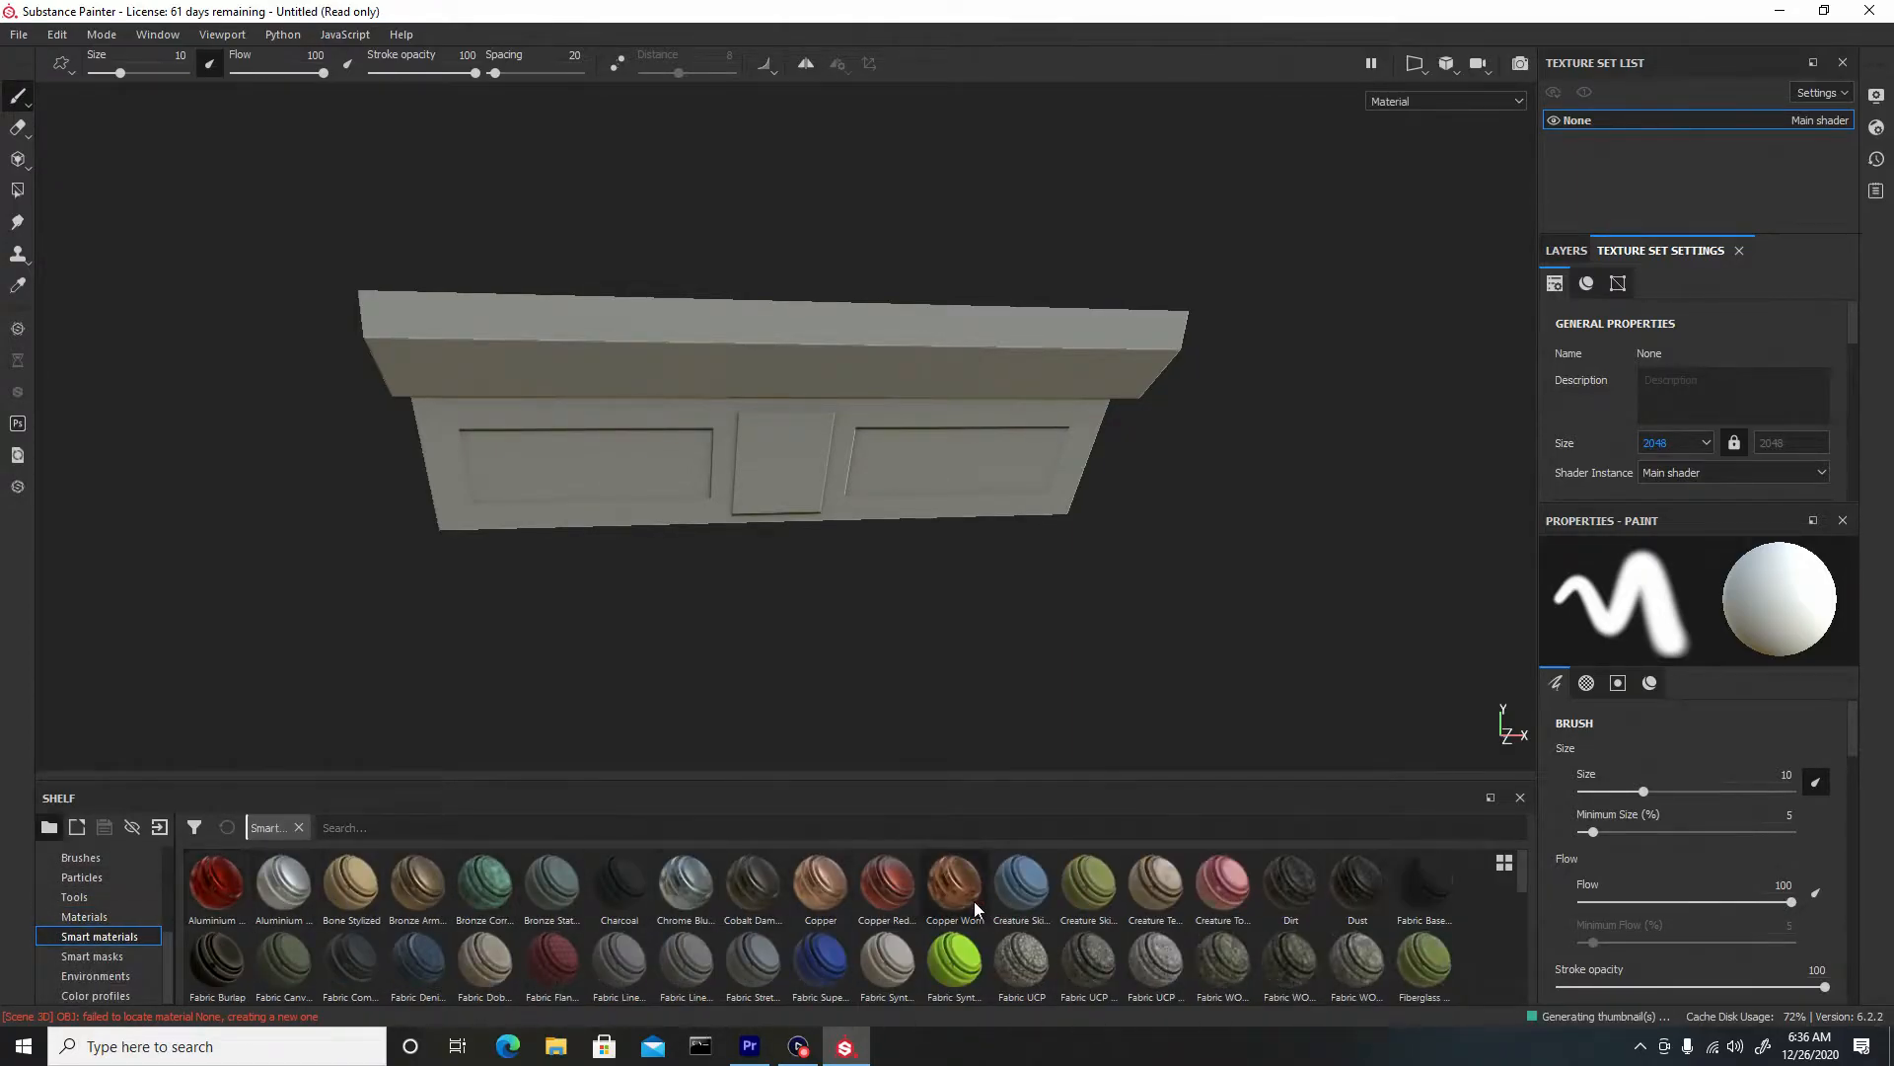
Apply the Glass Film Dirty Mirror smart material to the trim mesh
drag(1523, 880, 1525, 921)
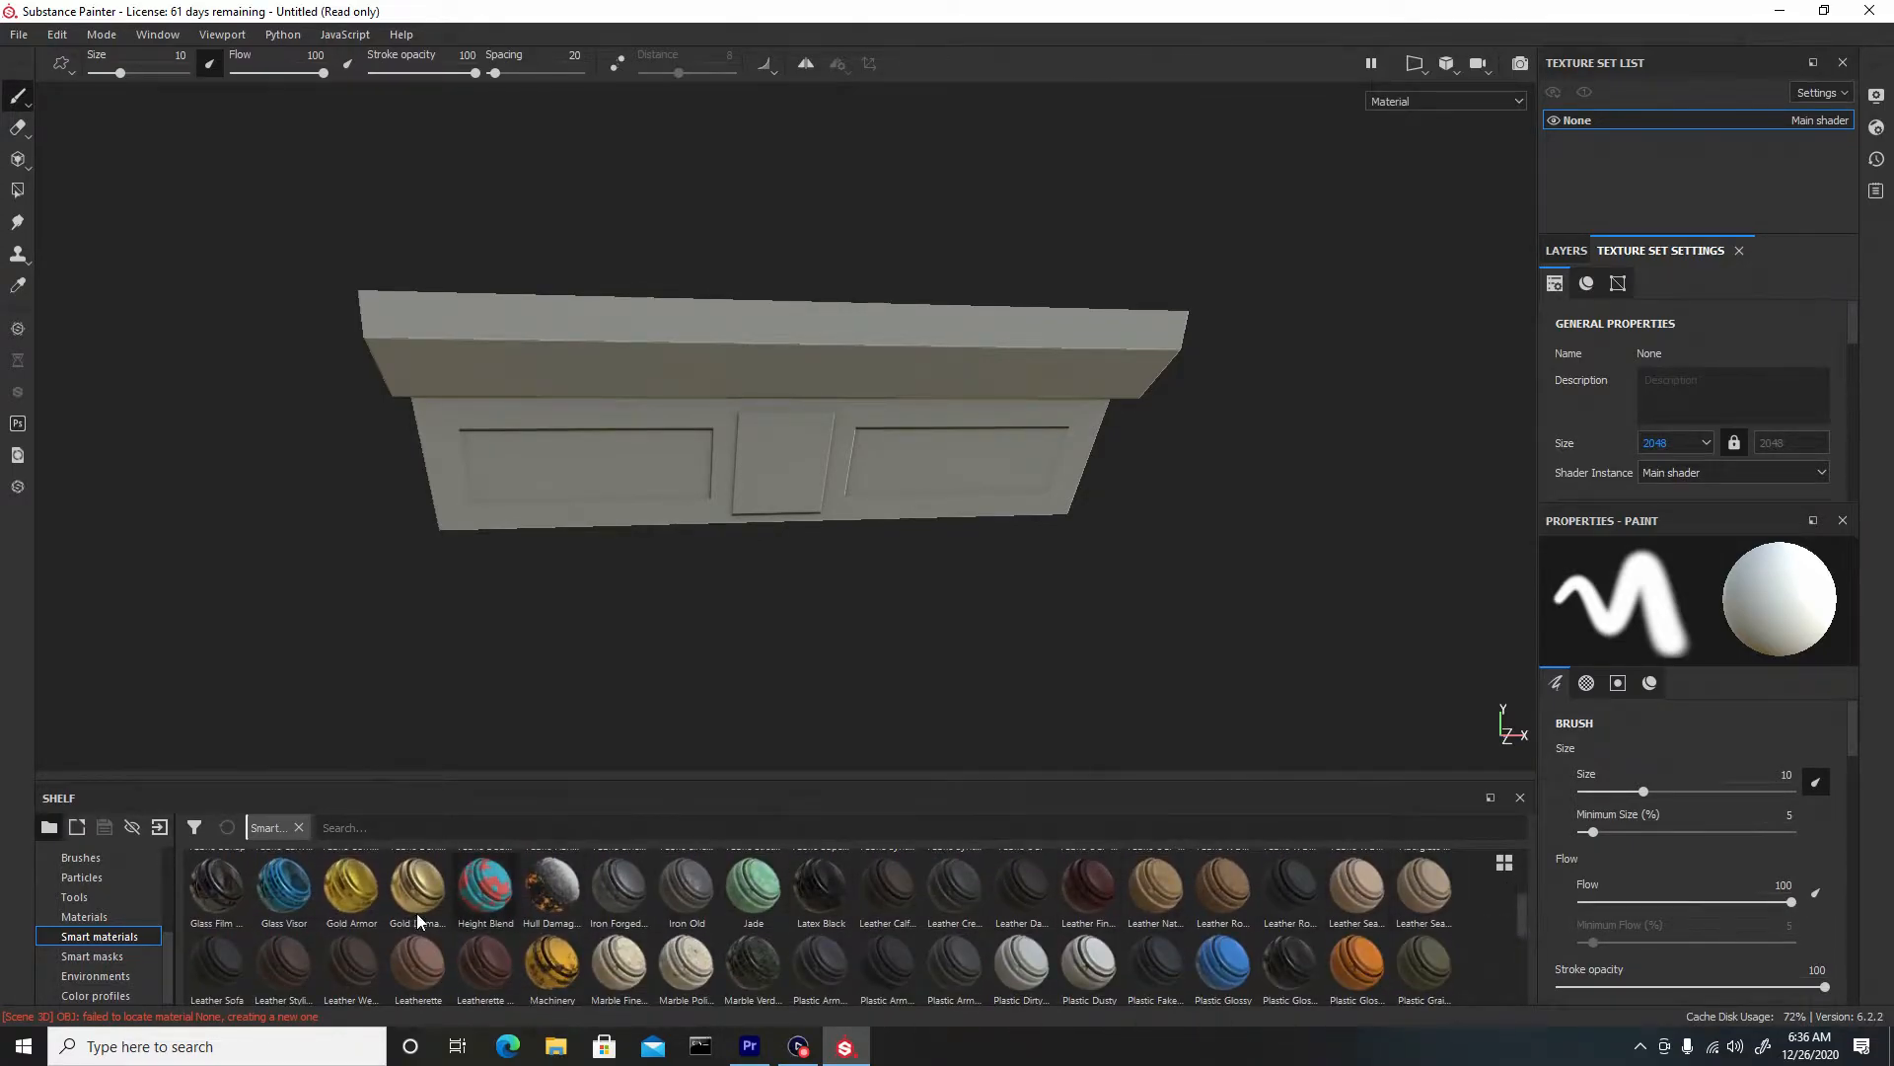
drag(216, 886, 600, 412)
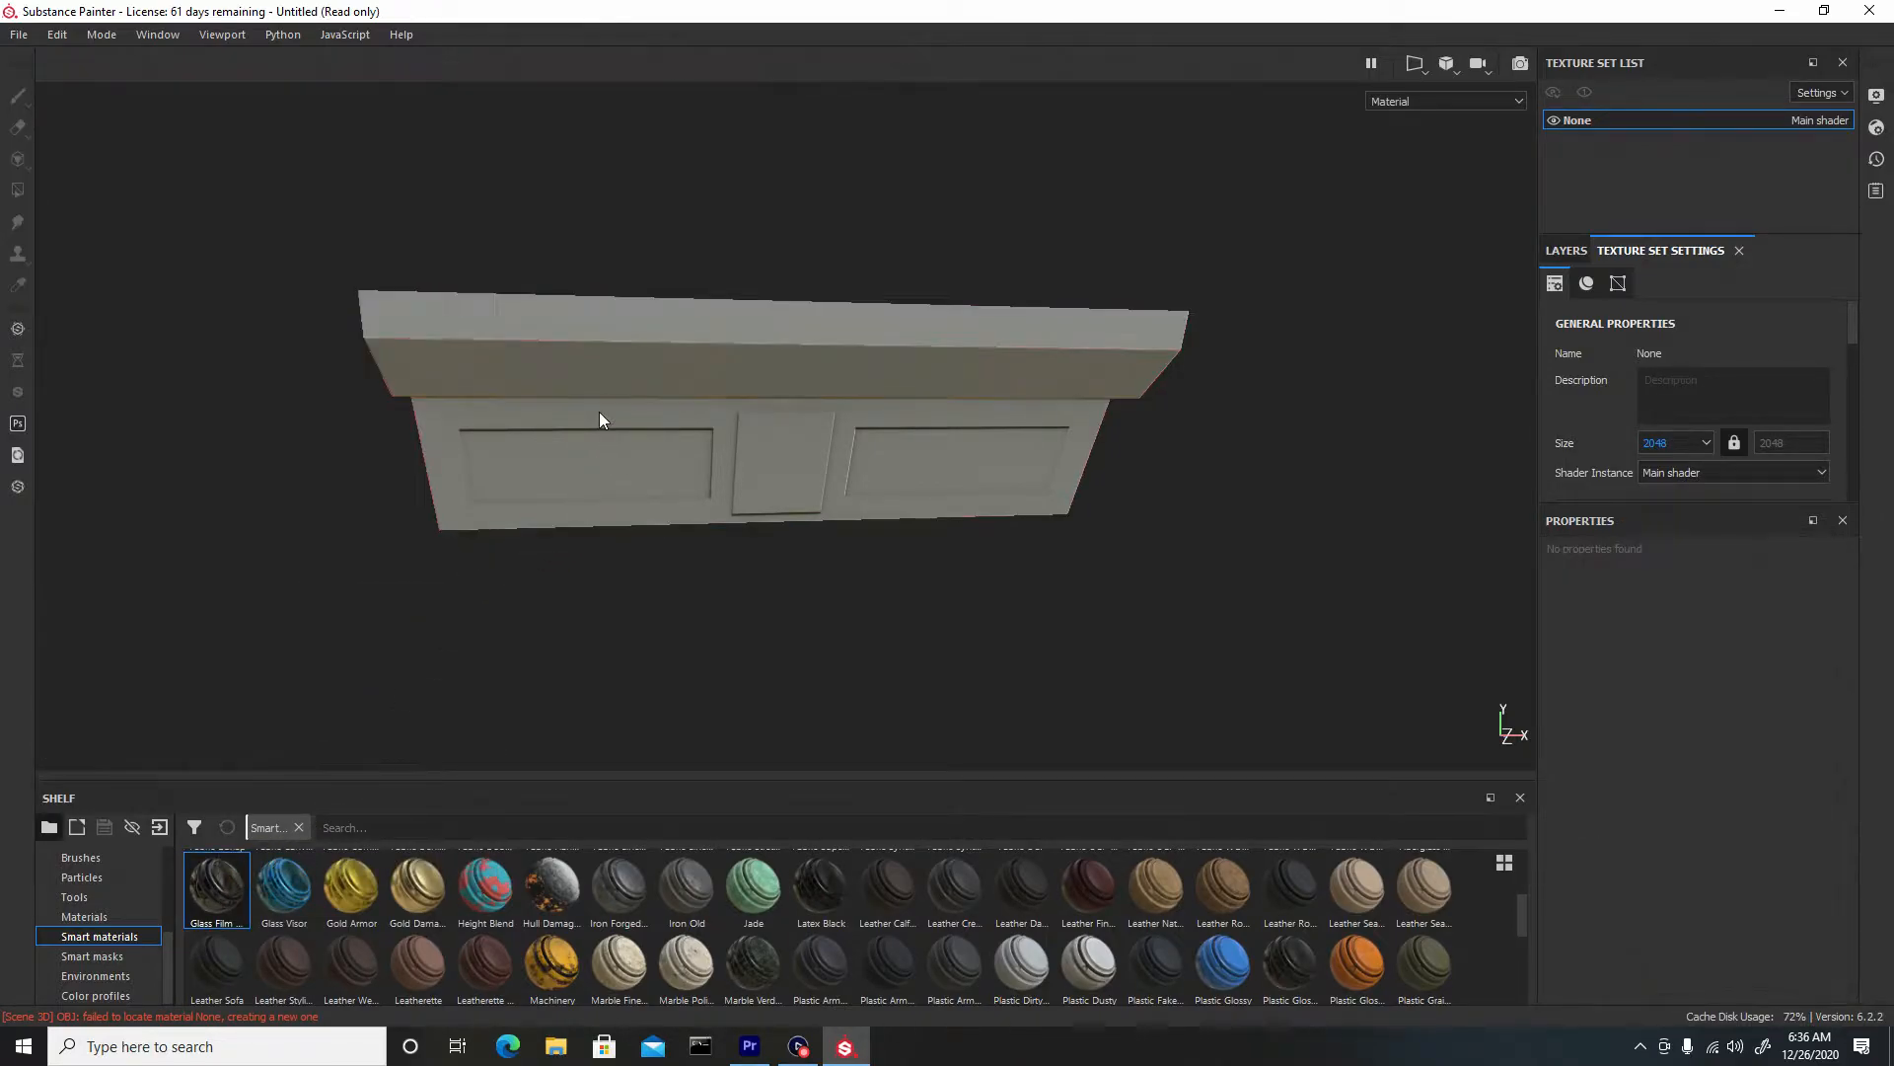
alt+drag(878, 449, 725, 507)
shift+right_drag(725, 507, 630, 517)
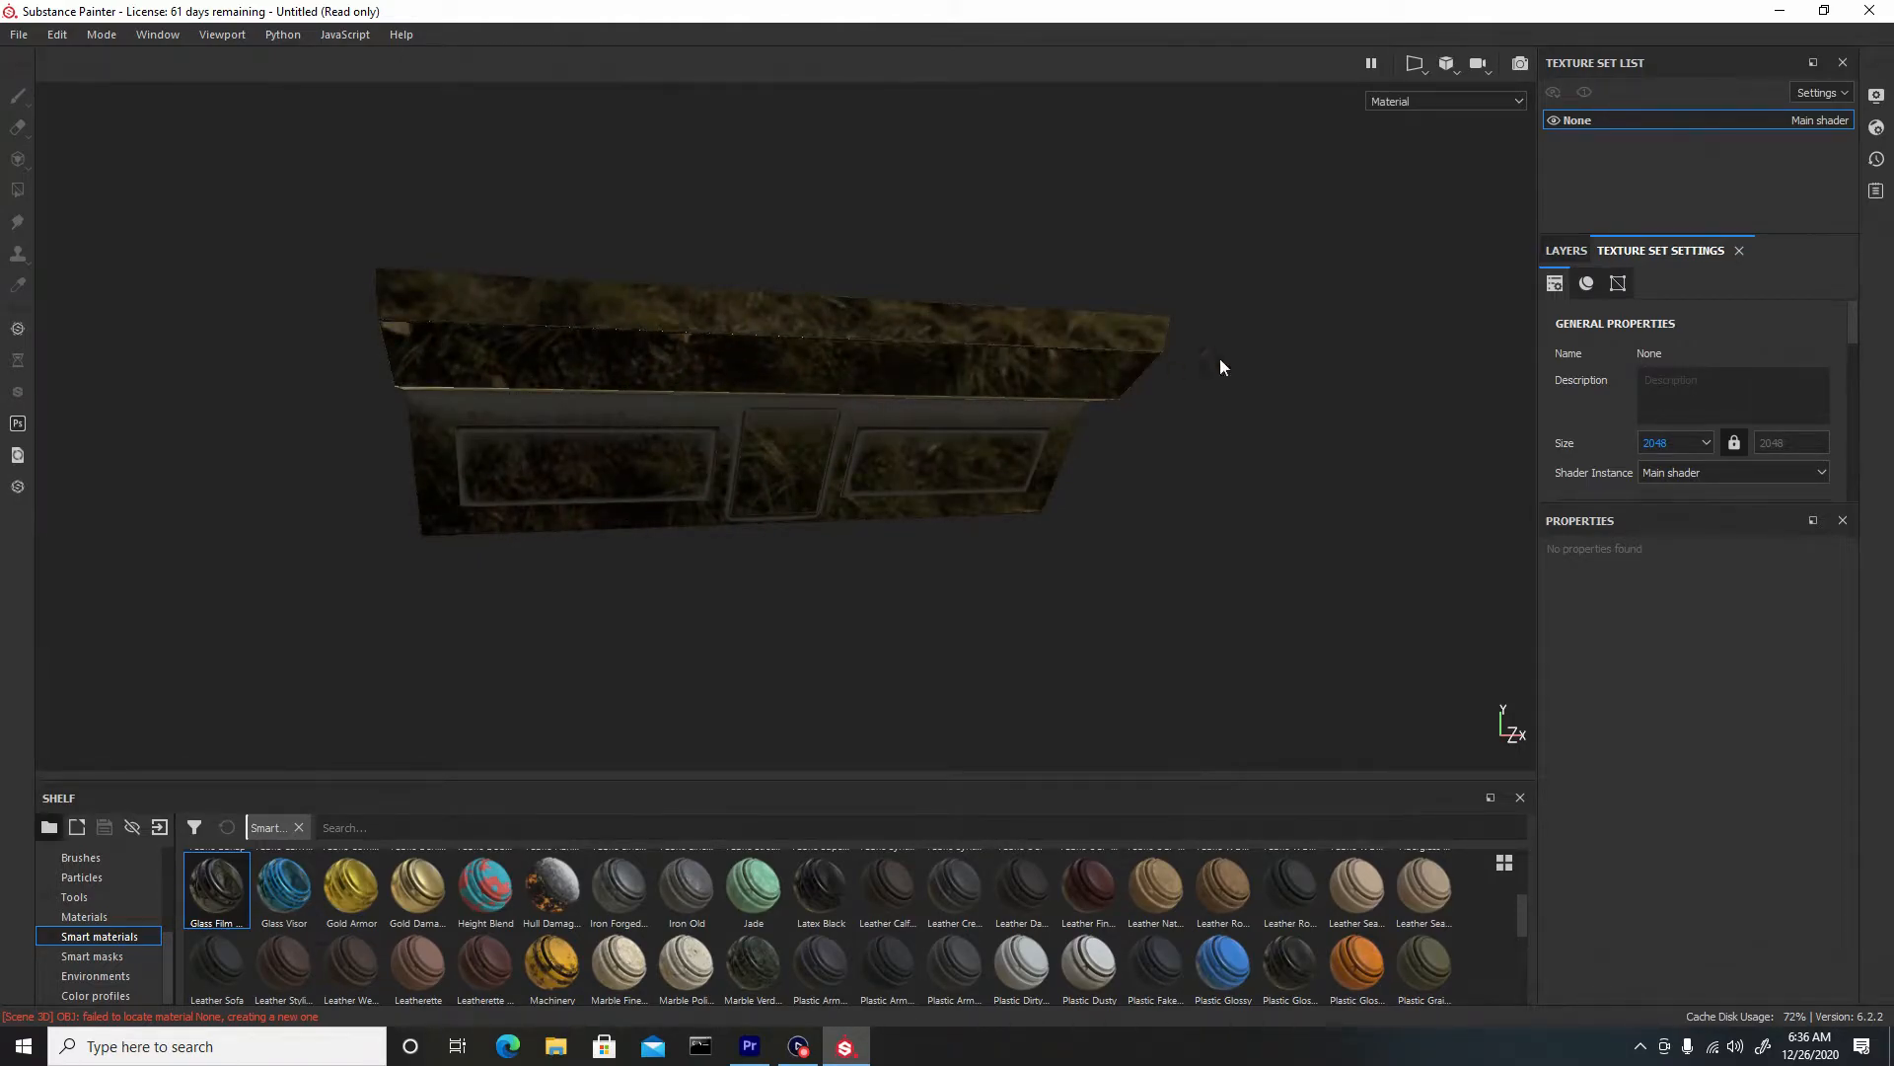
Expand the Glass Film Dirty Mirror group and raise the Glass layer's roughness to about 0.44
click(1558, 248)
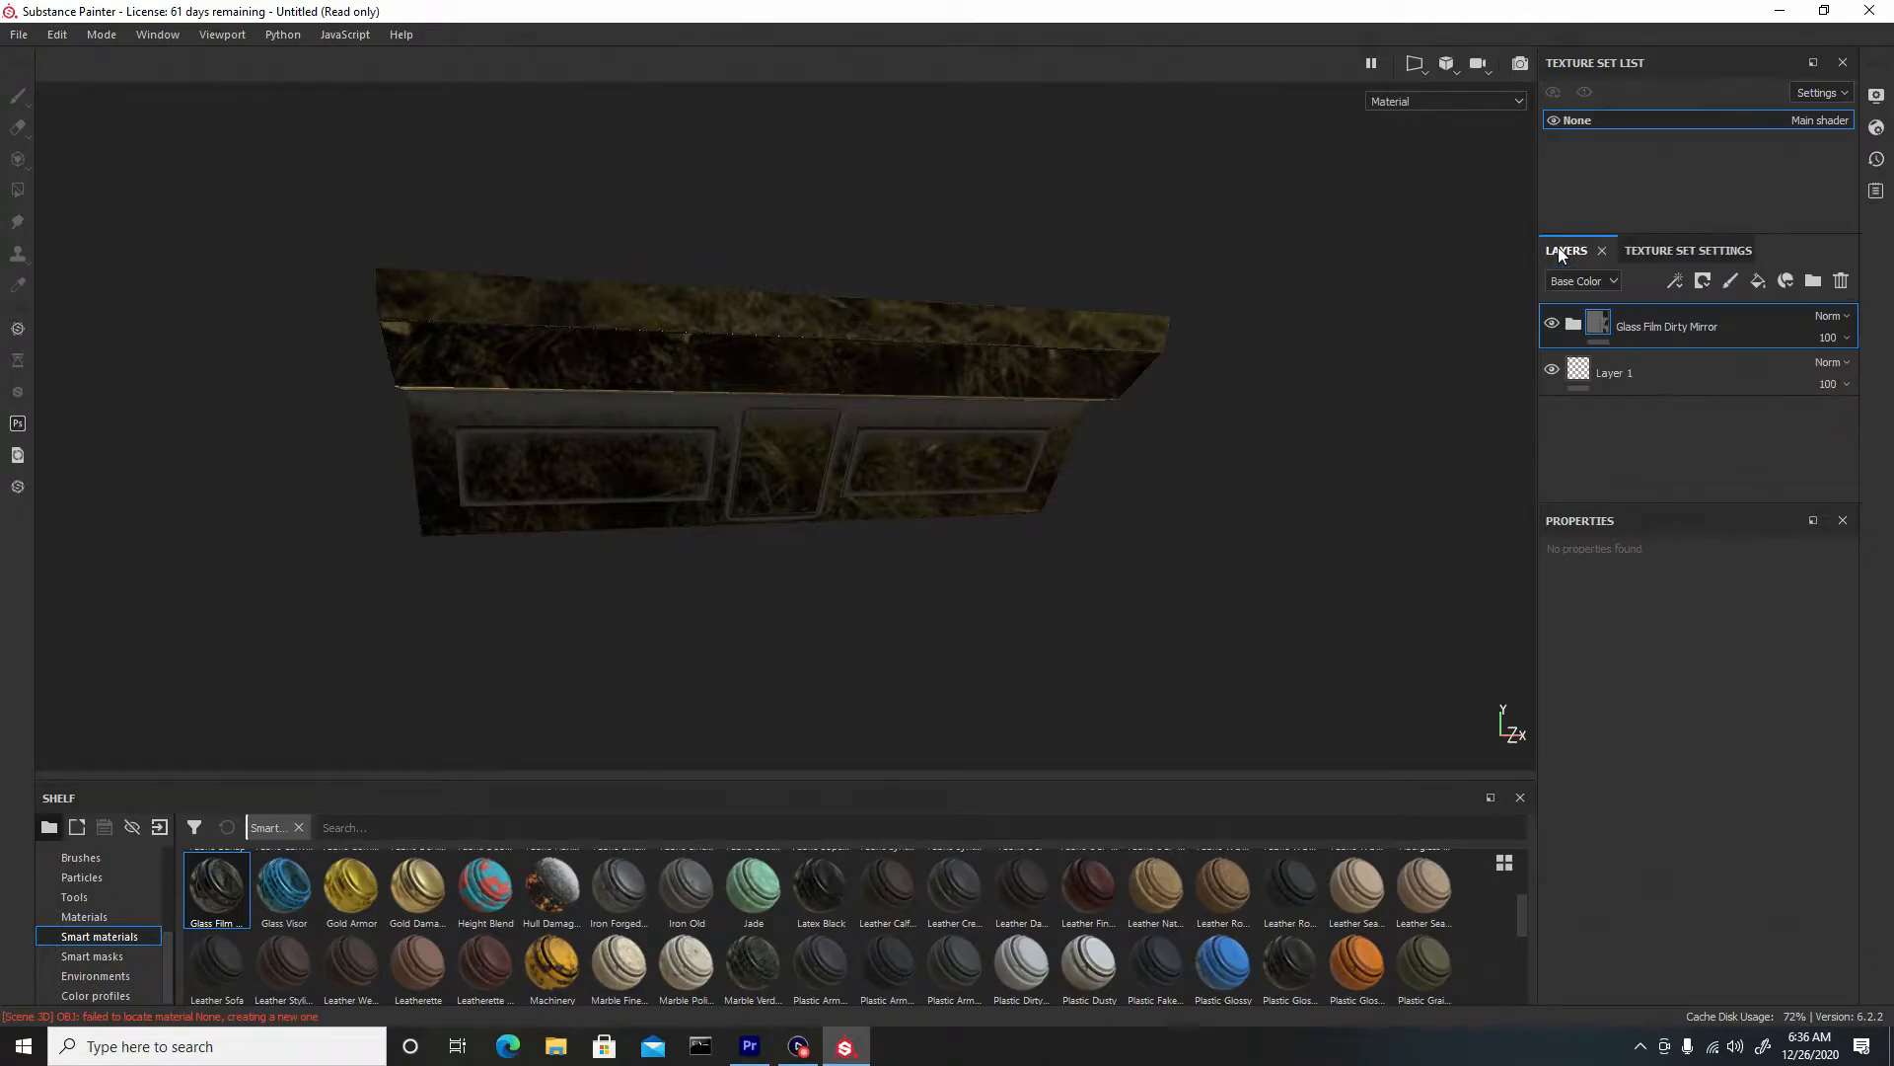
click(1572, 322)
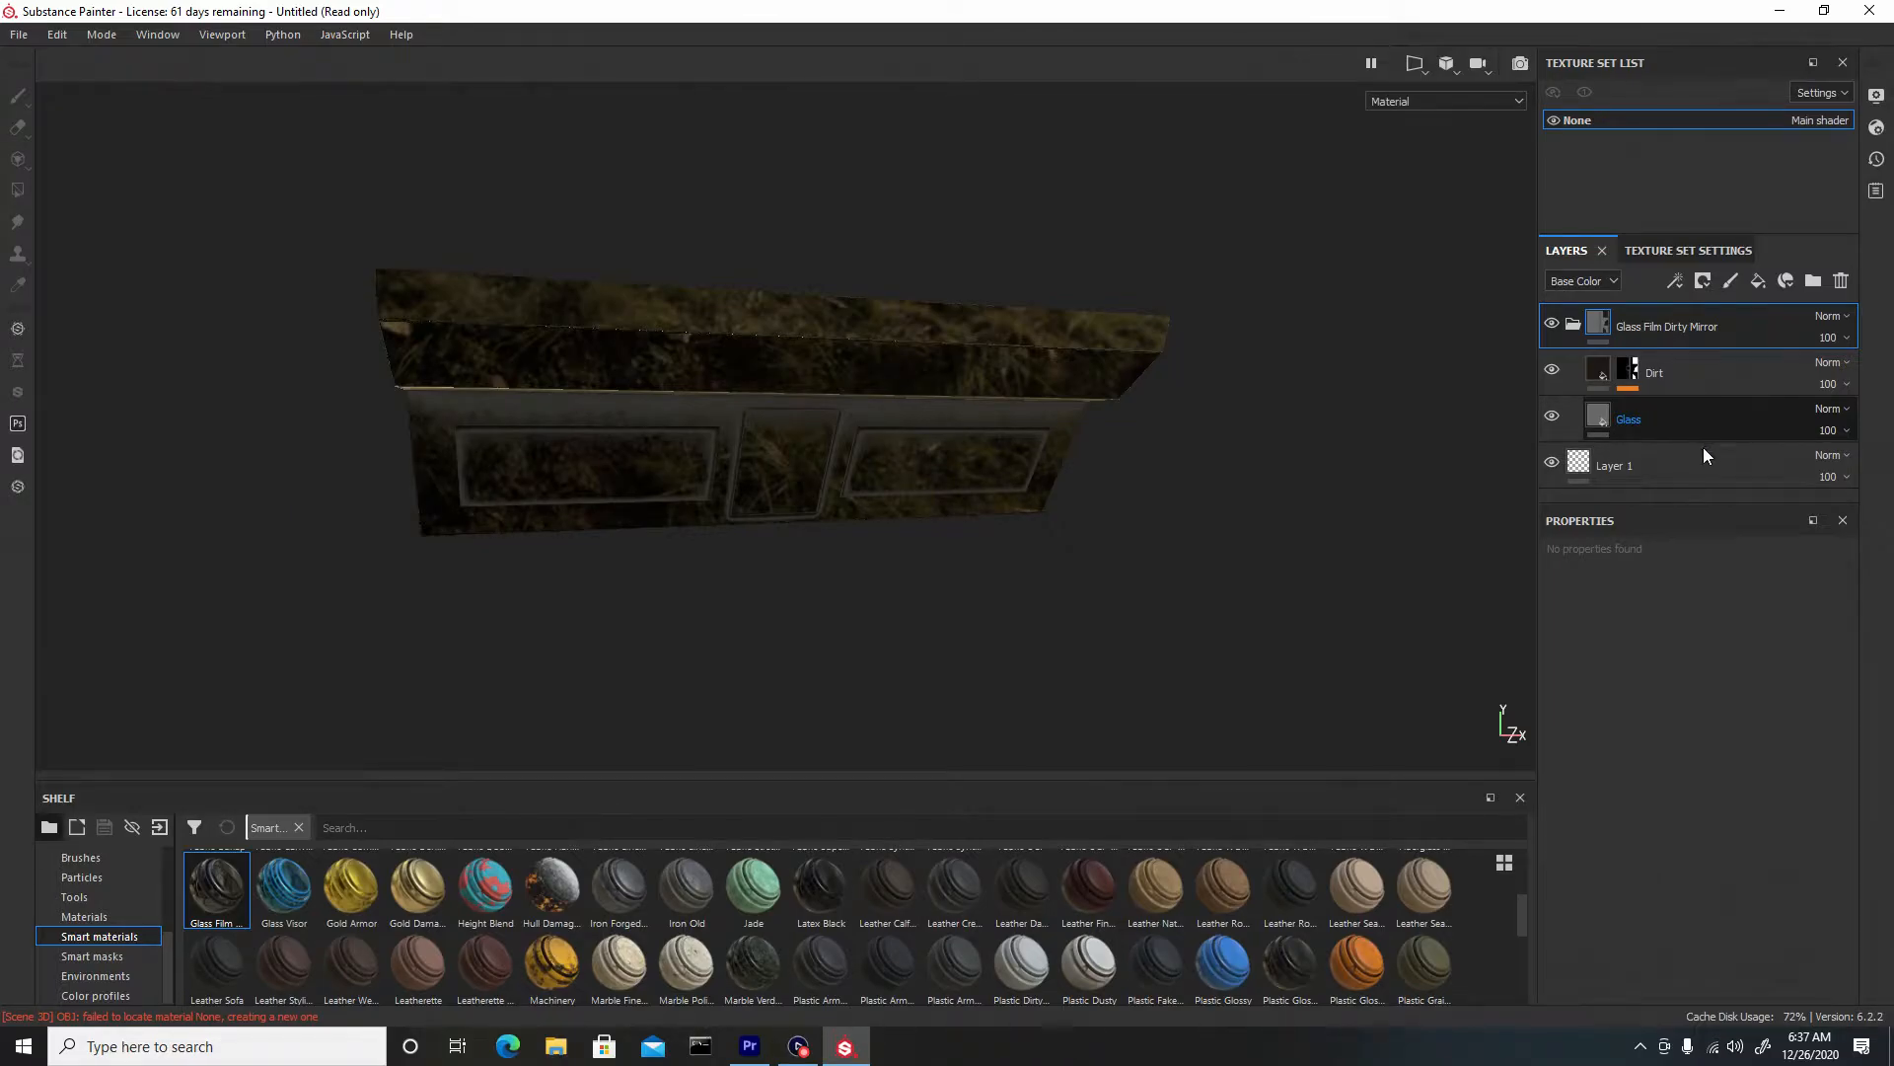
click(1690, 422)
scroll(1624, 868, down, 3)
scroll(1622, 876, down, 1)
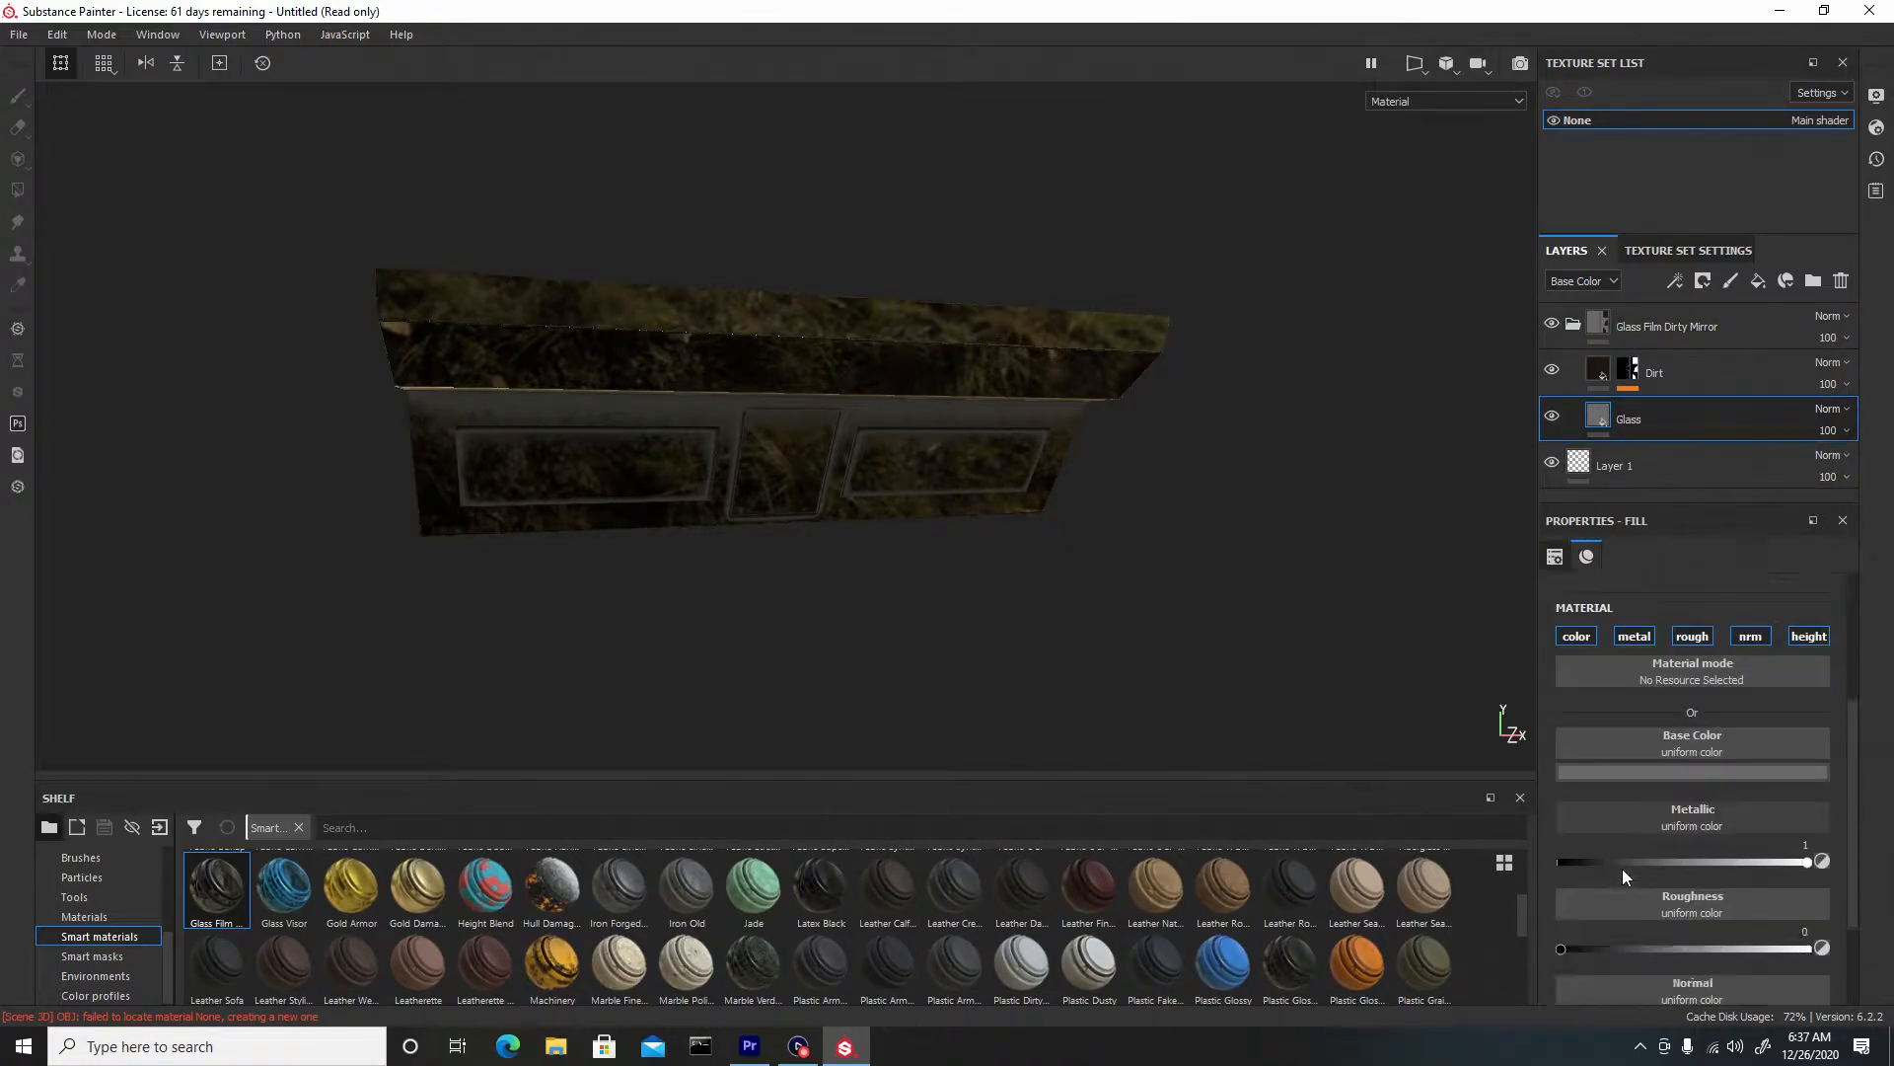
drag(1567, 949, 1667, 963)
alt+drag(892, 715, 906, 663)
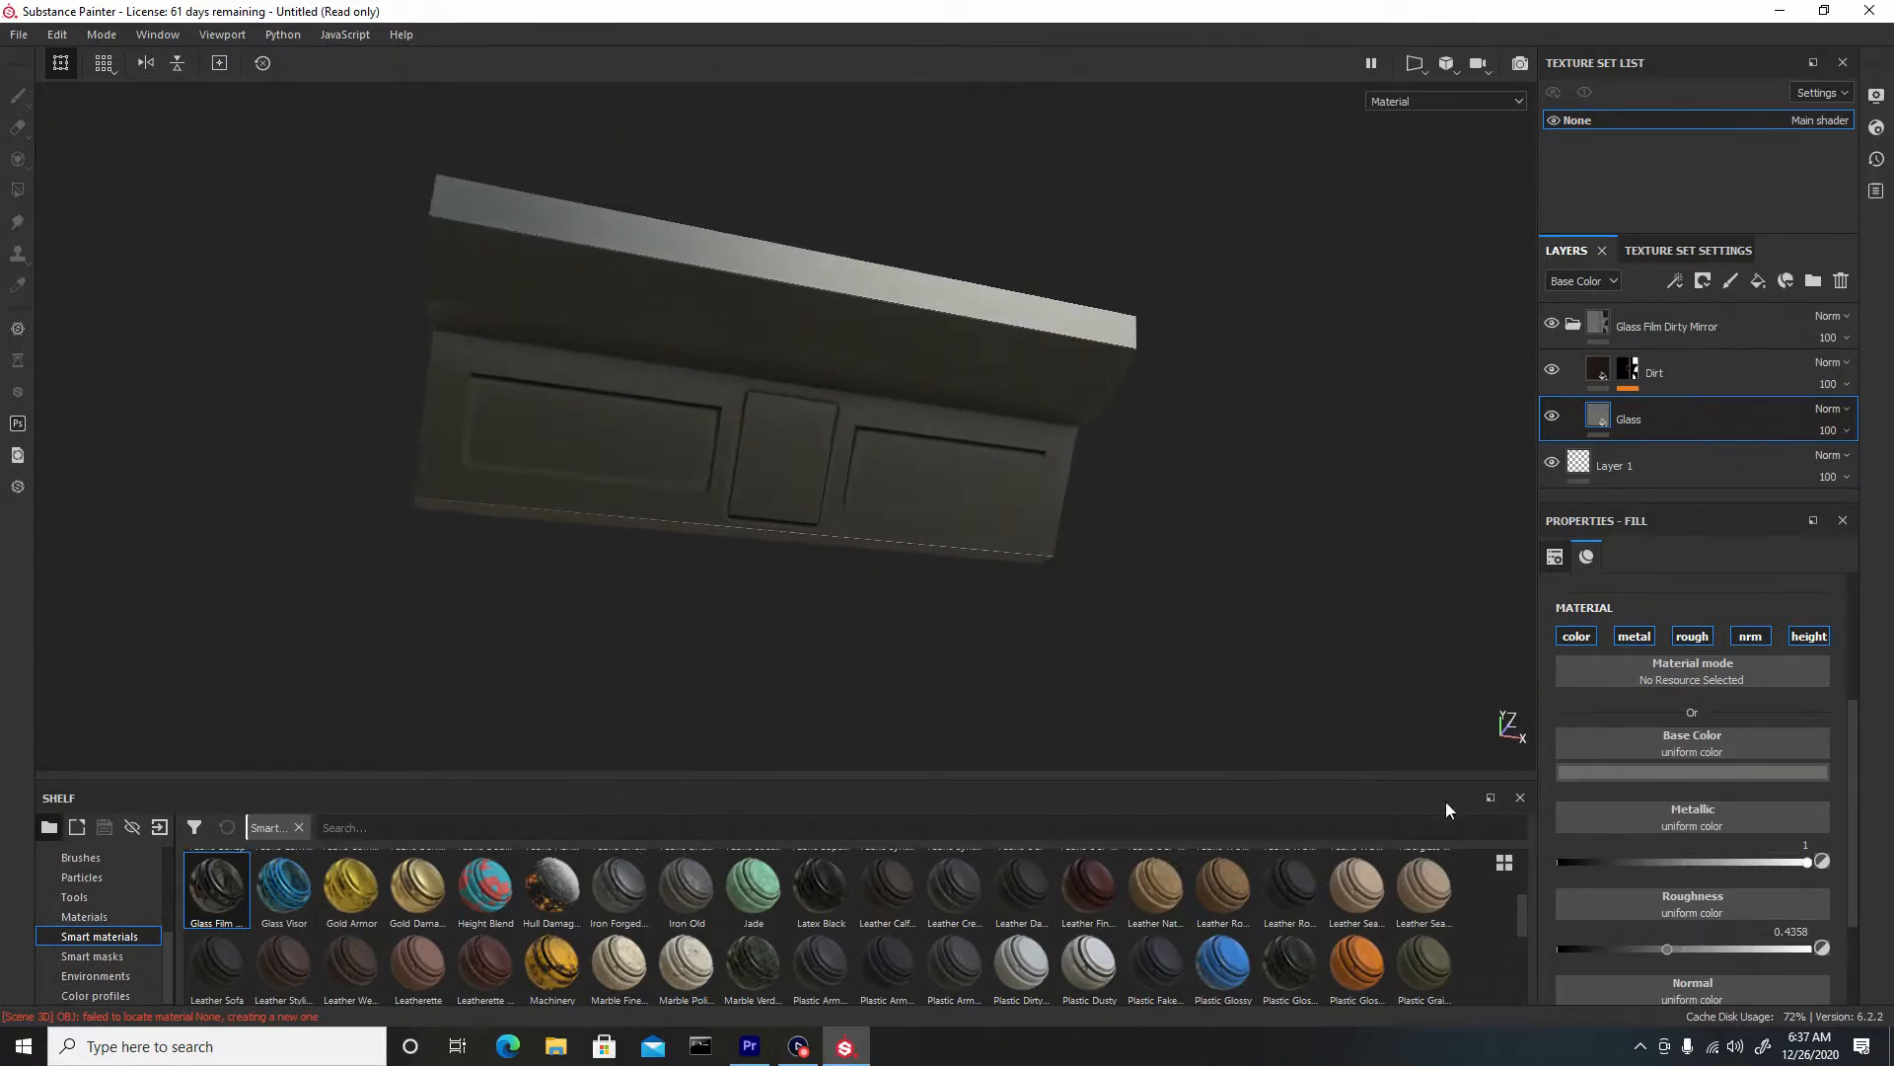
Change the Glass layer's base color to a dark warm grey of about R 0.156, G 0.142, B 0.142
click(1638, 775)
drag(1633, 921, 1631, 913)
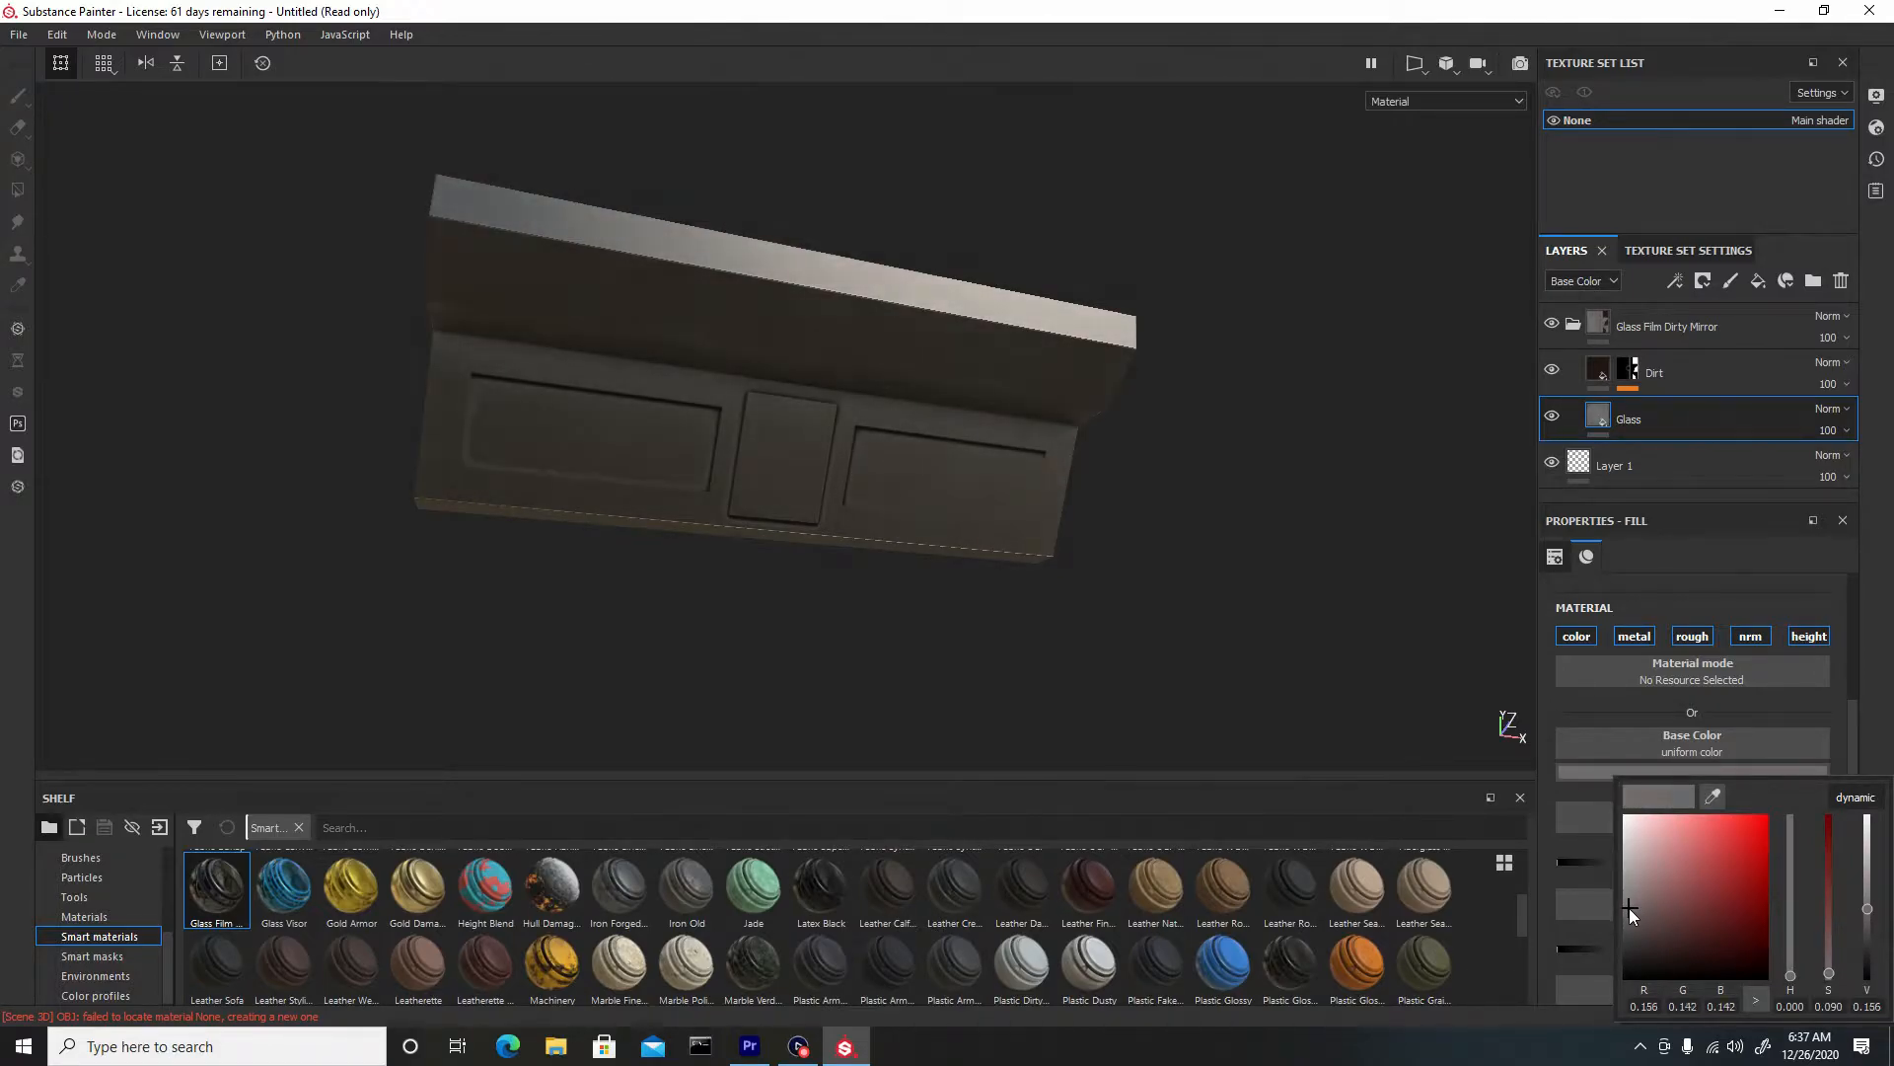
alt+drag(1085, 493, 680, 371)
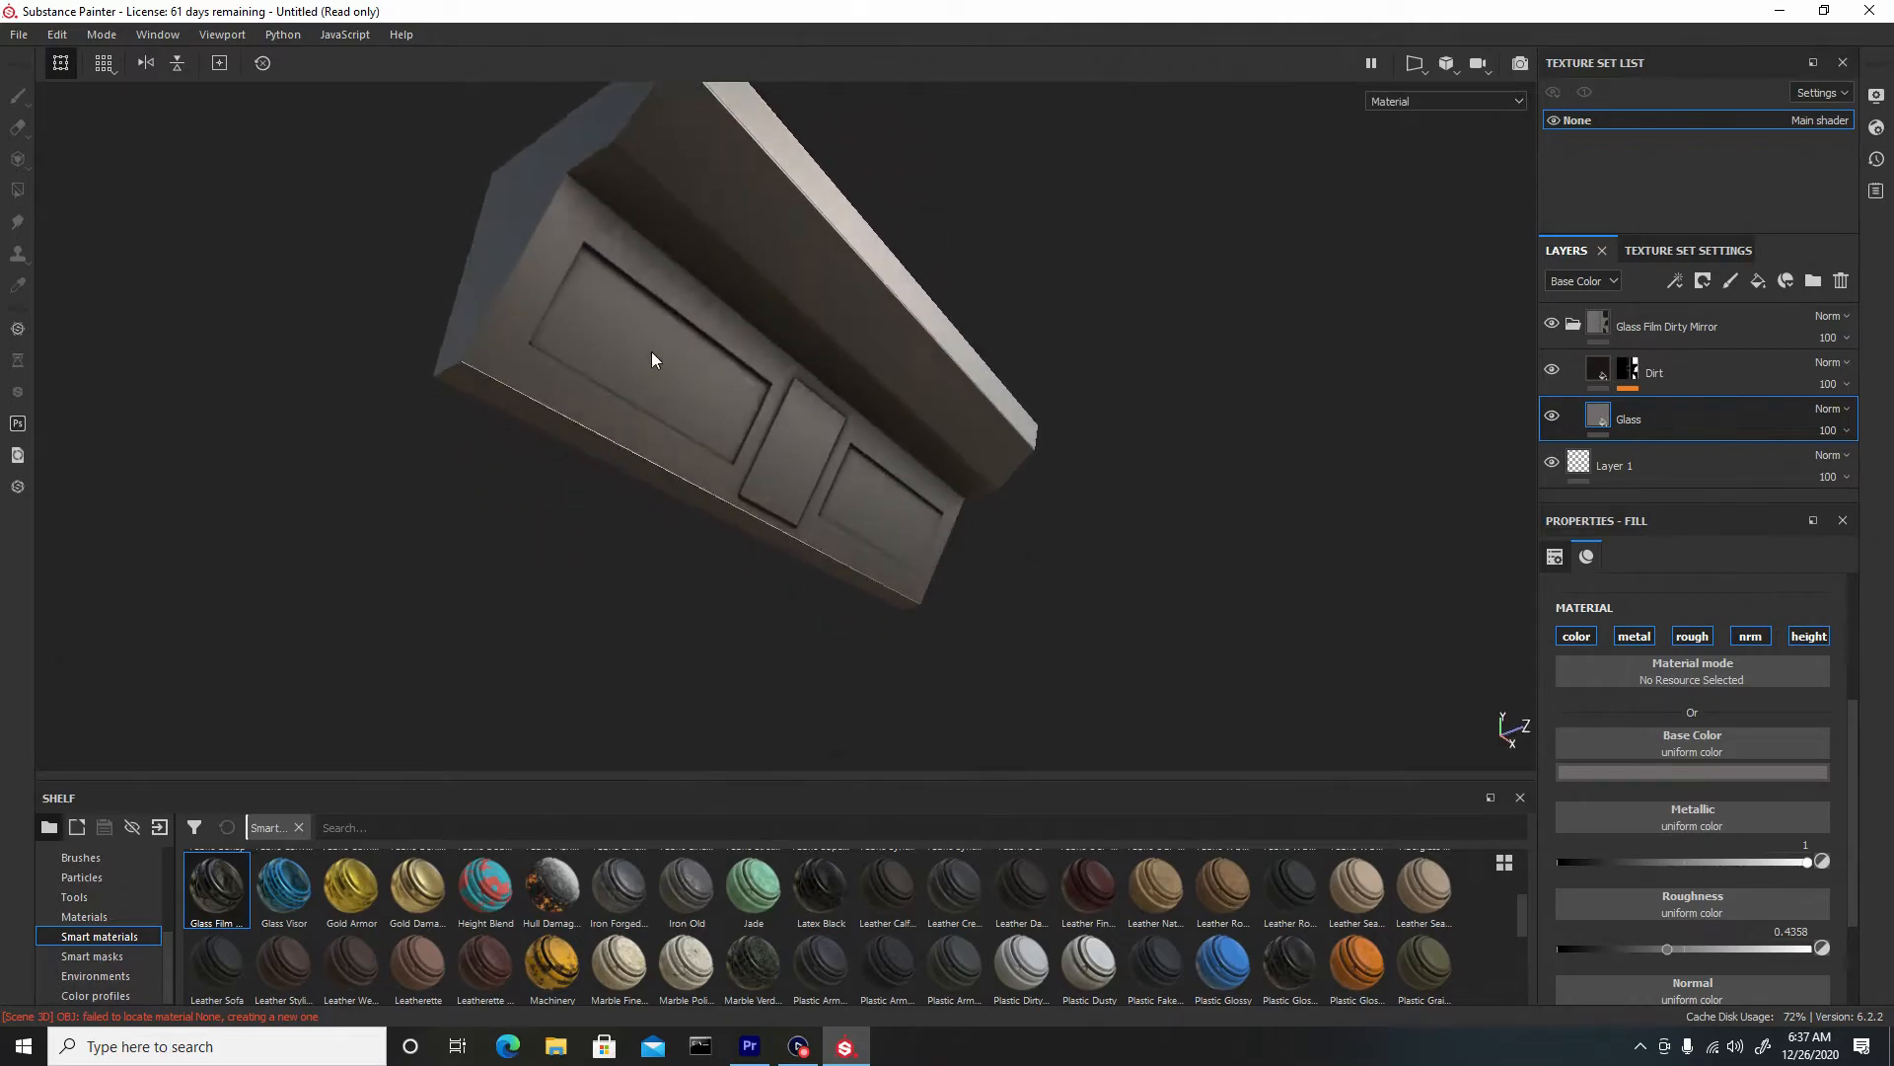
alt+drag(540, 223, 890, 506)
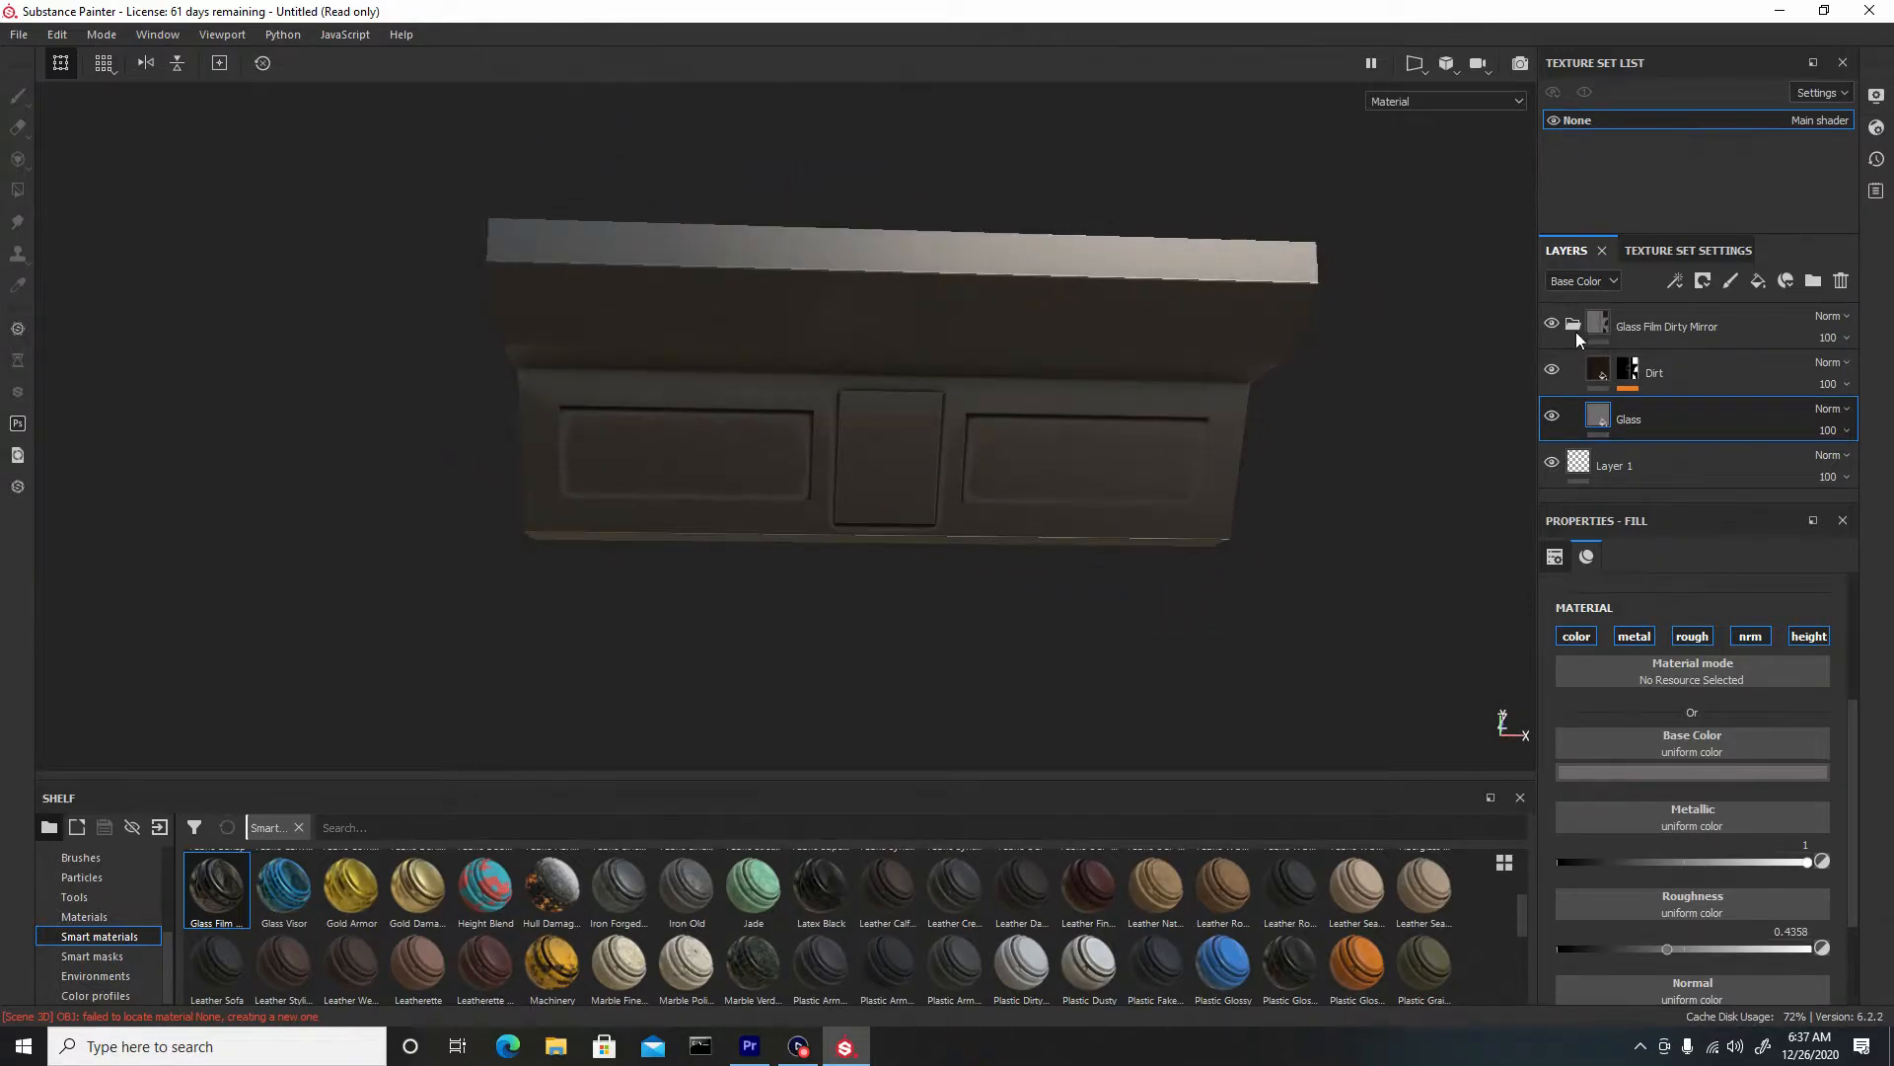
Collapse the Glass Film Dirty Mirror group and add the Chrome Blue Tint smart material above it on the trim
click(1575, 324)
click(1702, 335)
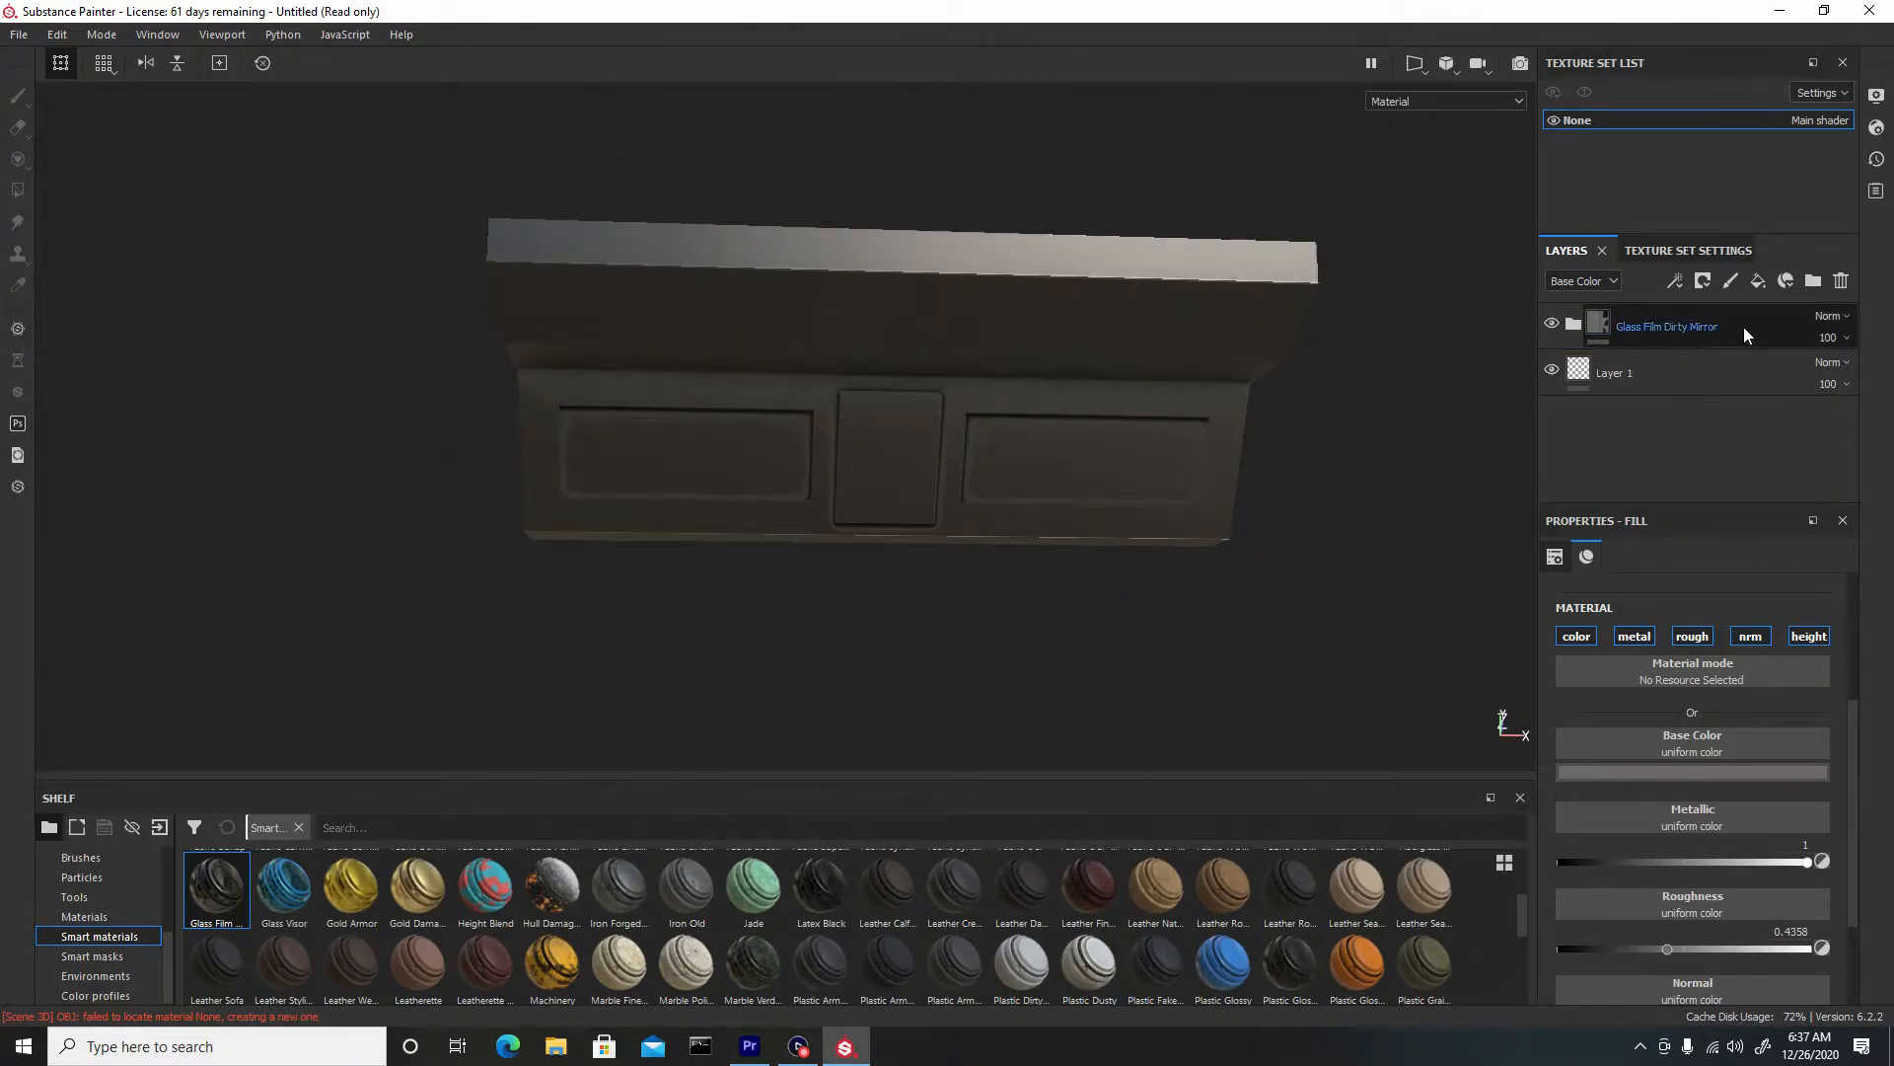
click(1744, 328)
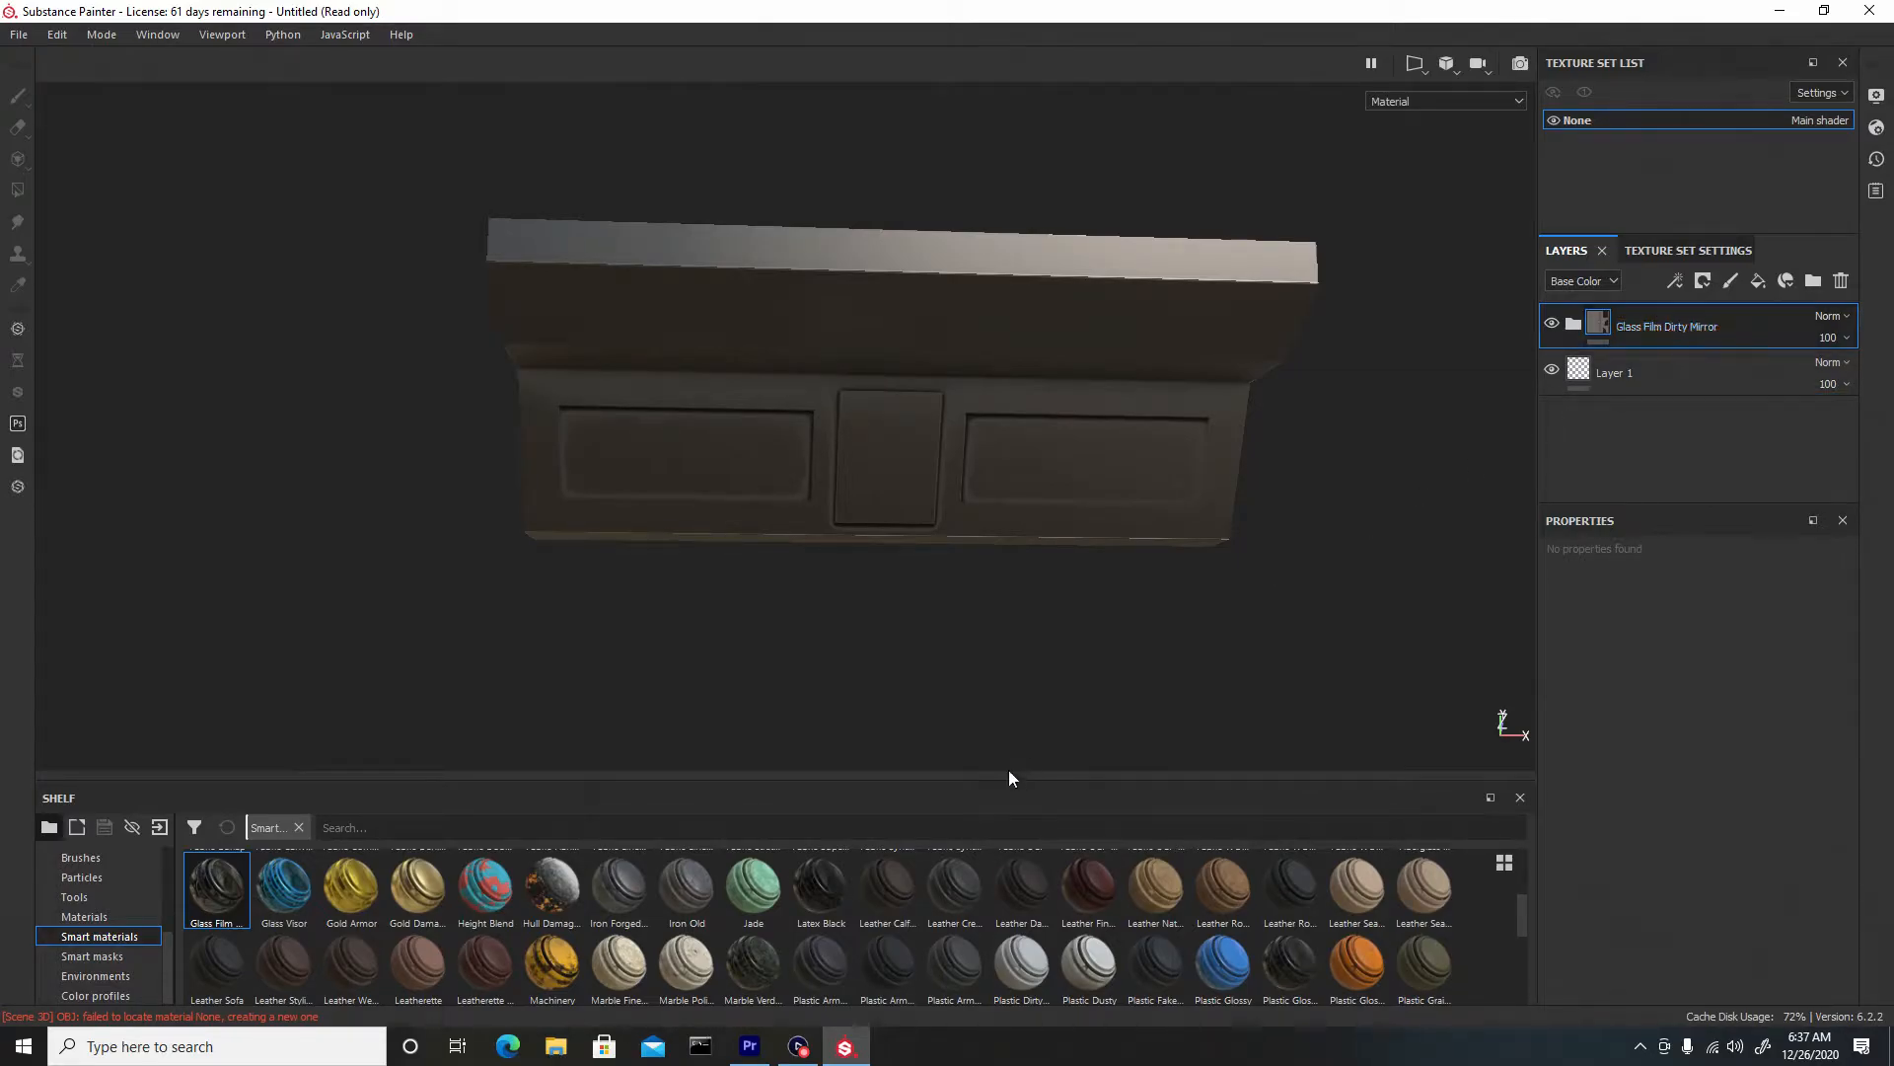
drag(1526, 916, 1524, 884)
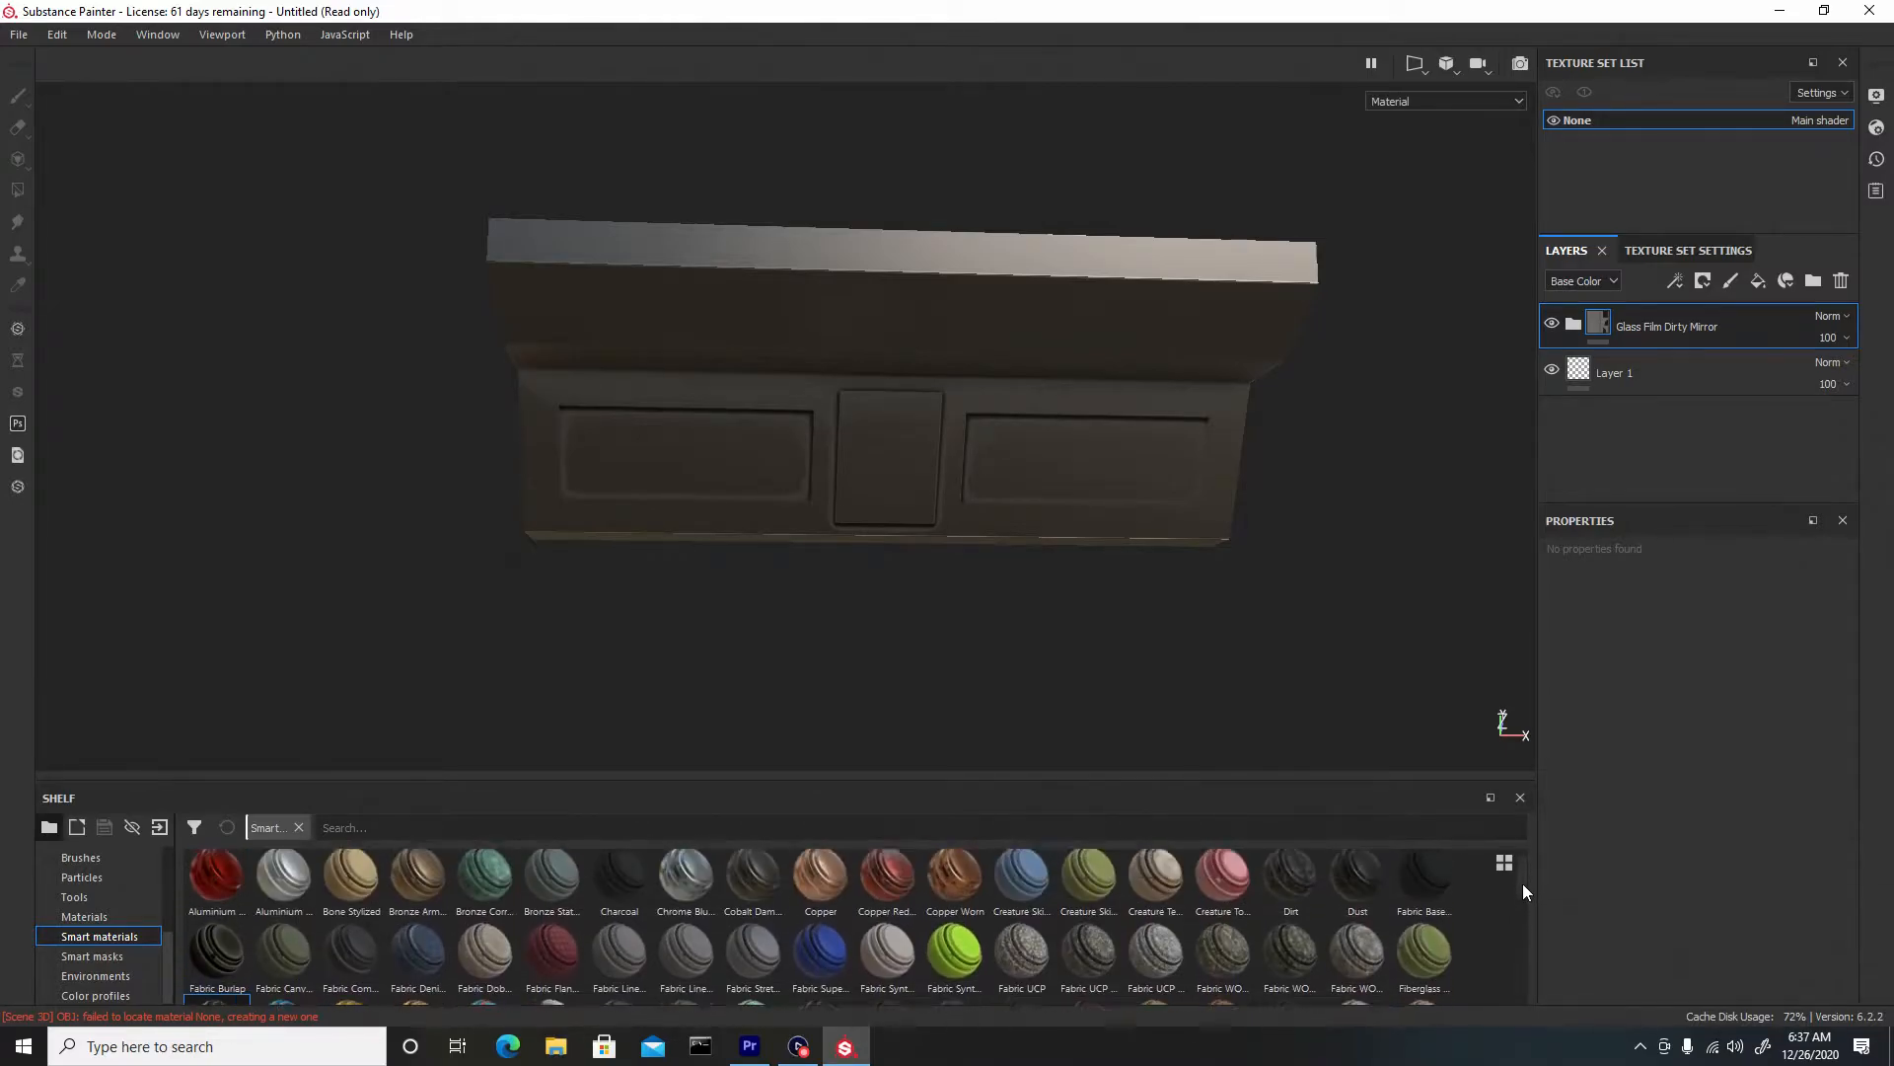
click(688, 893)
drag(688, 894, 917, 375)
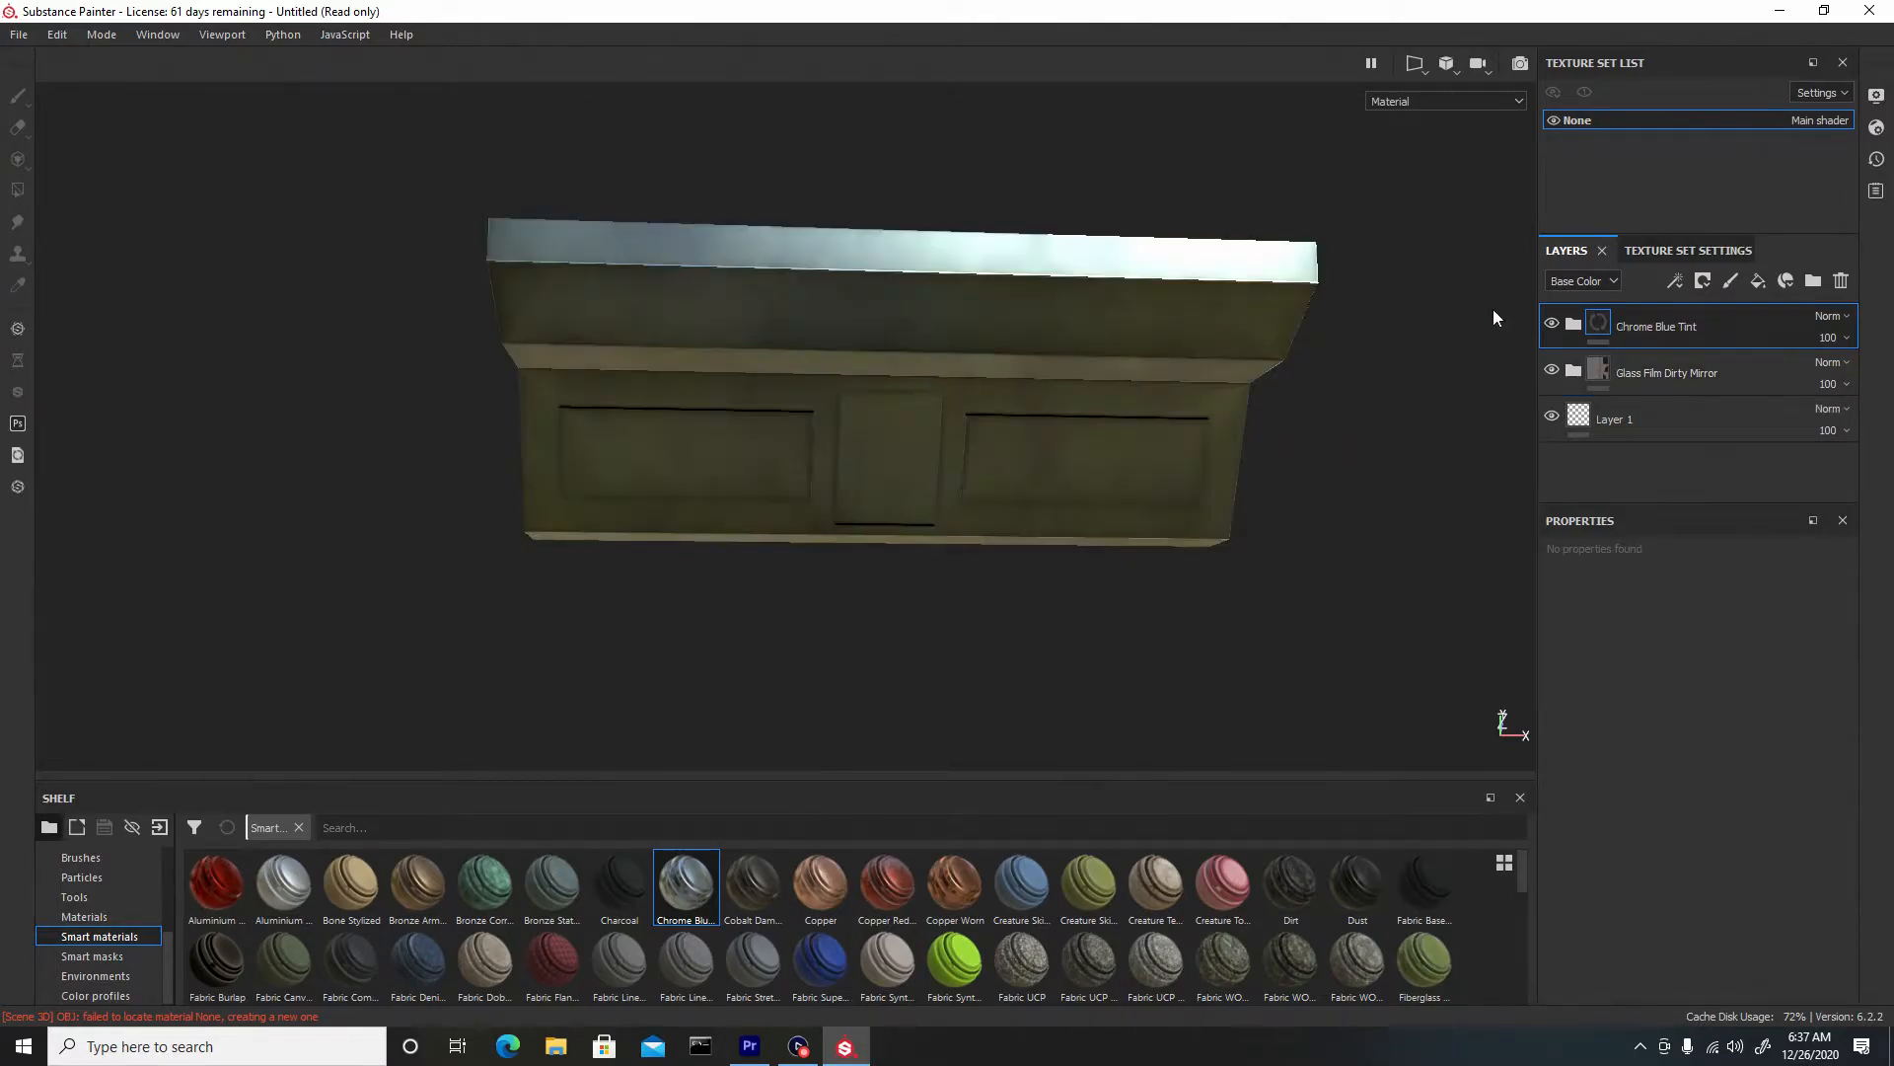
Move the Chrome Blue Tint group below Glass Film Dirty Mirror and add a white mask to Glass Film Dirty Mirror
drag(1701, 325, 1707, 417)
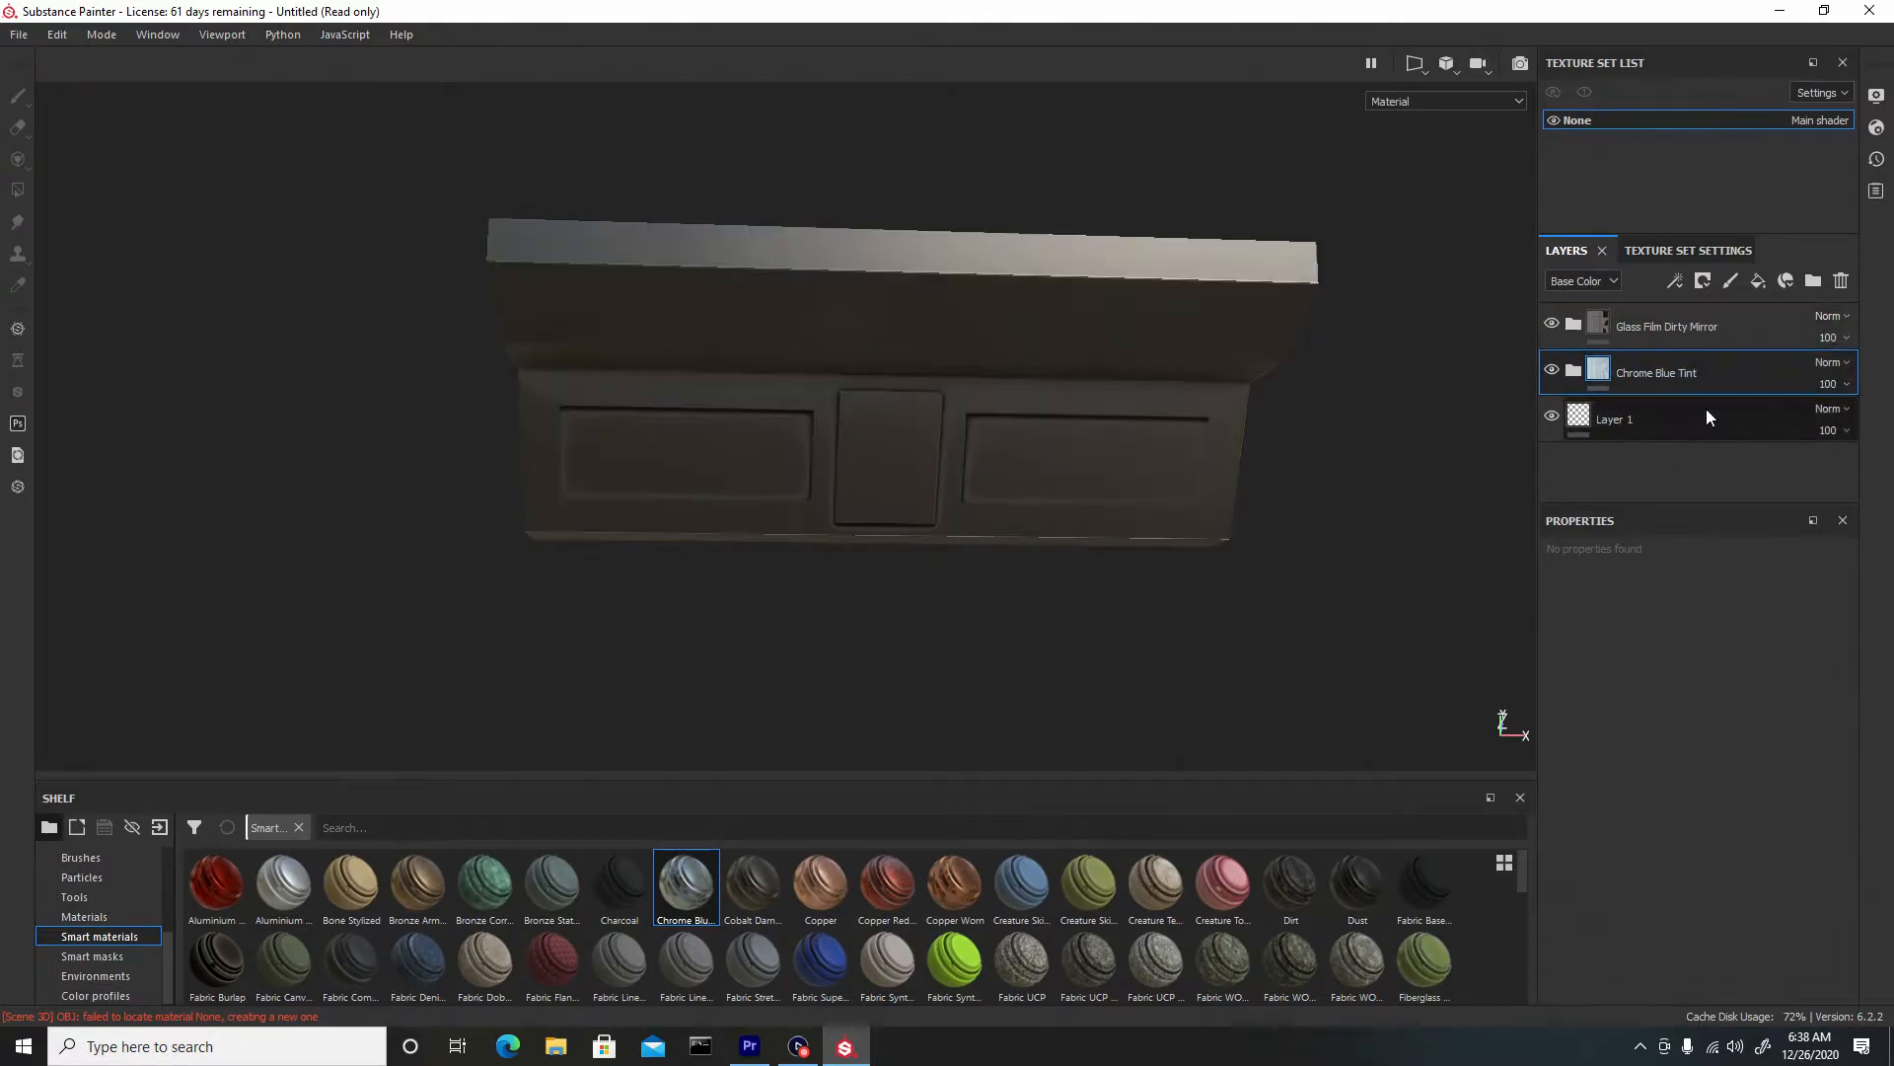
click(1701, 334)
right_click(1758, 318)
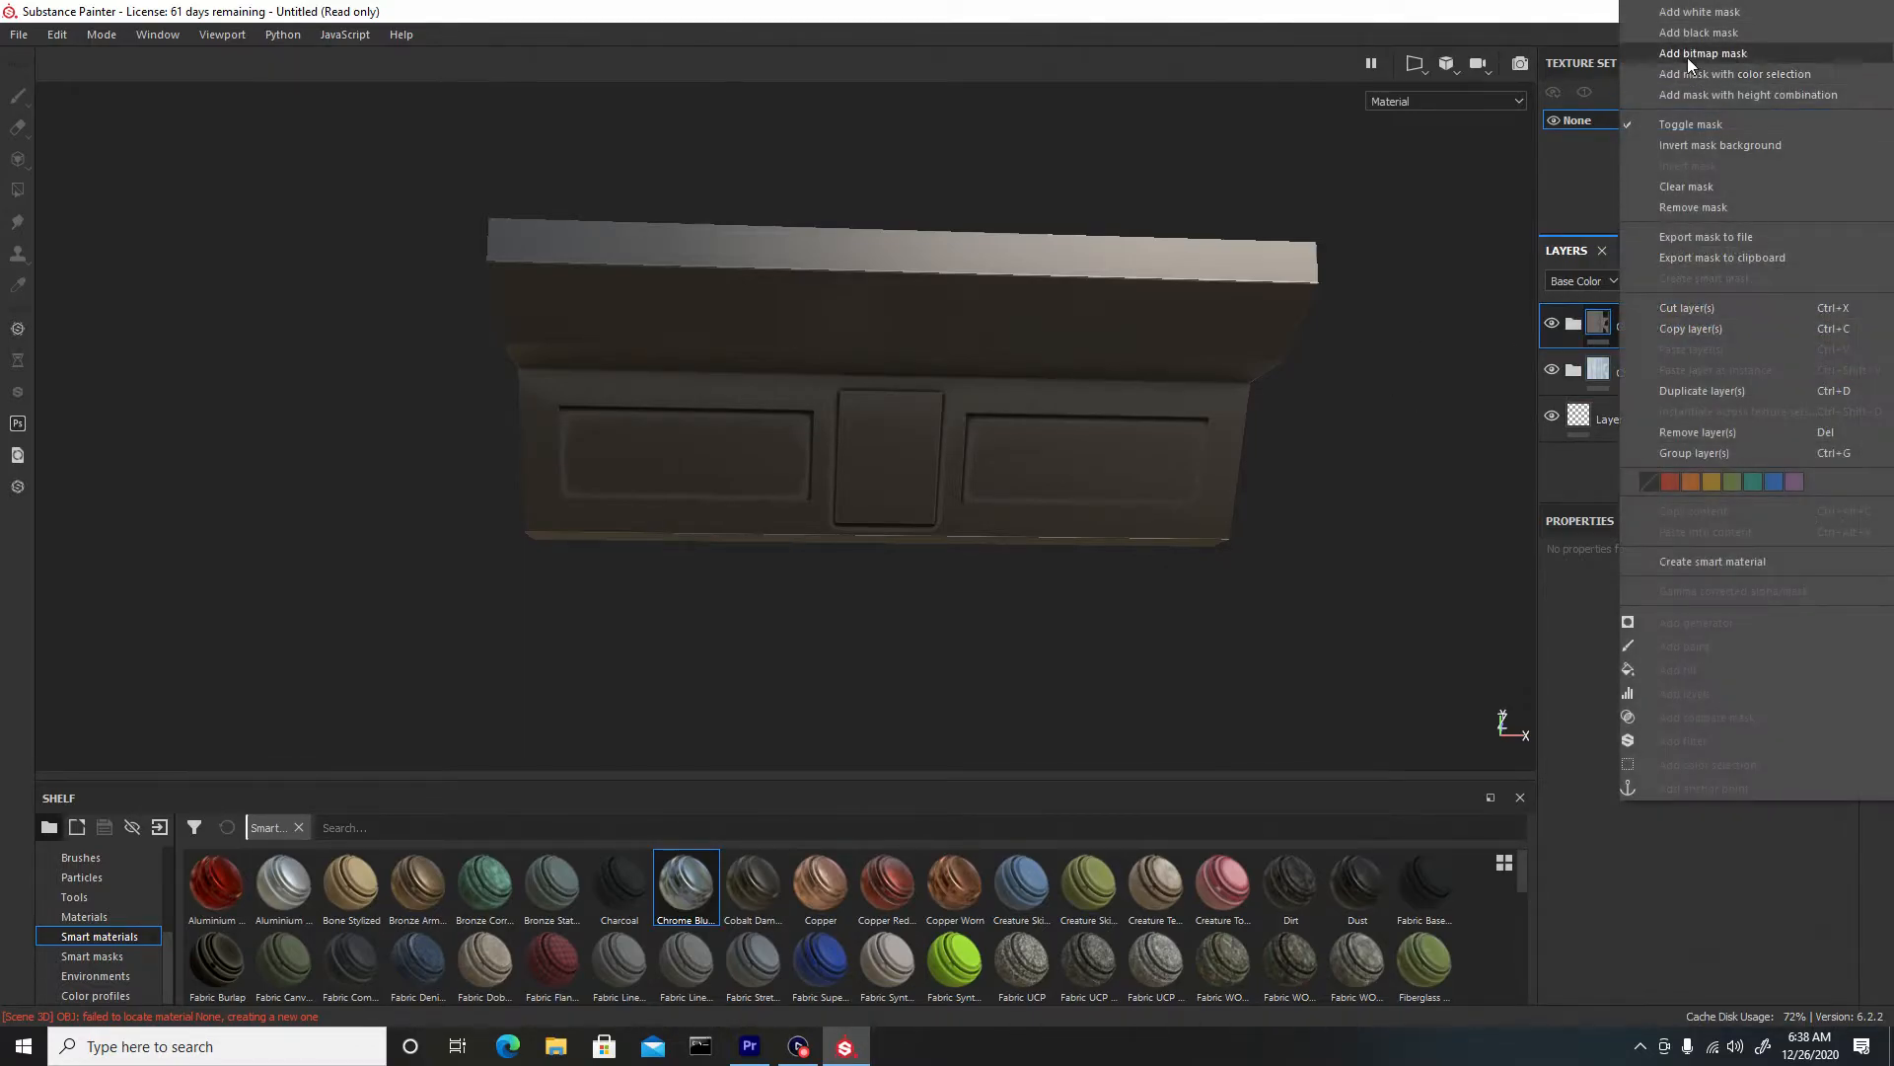
click(1700, 13)
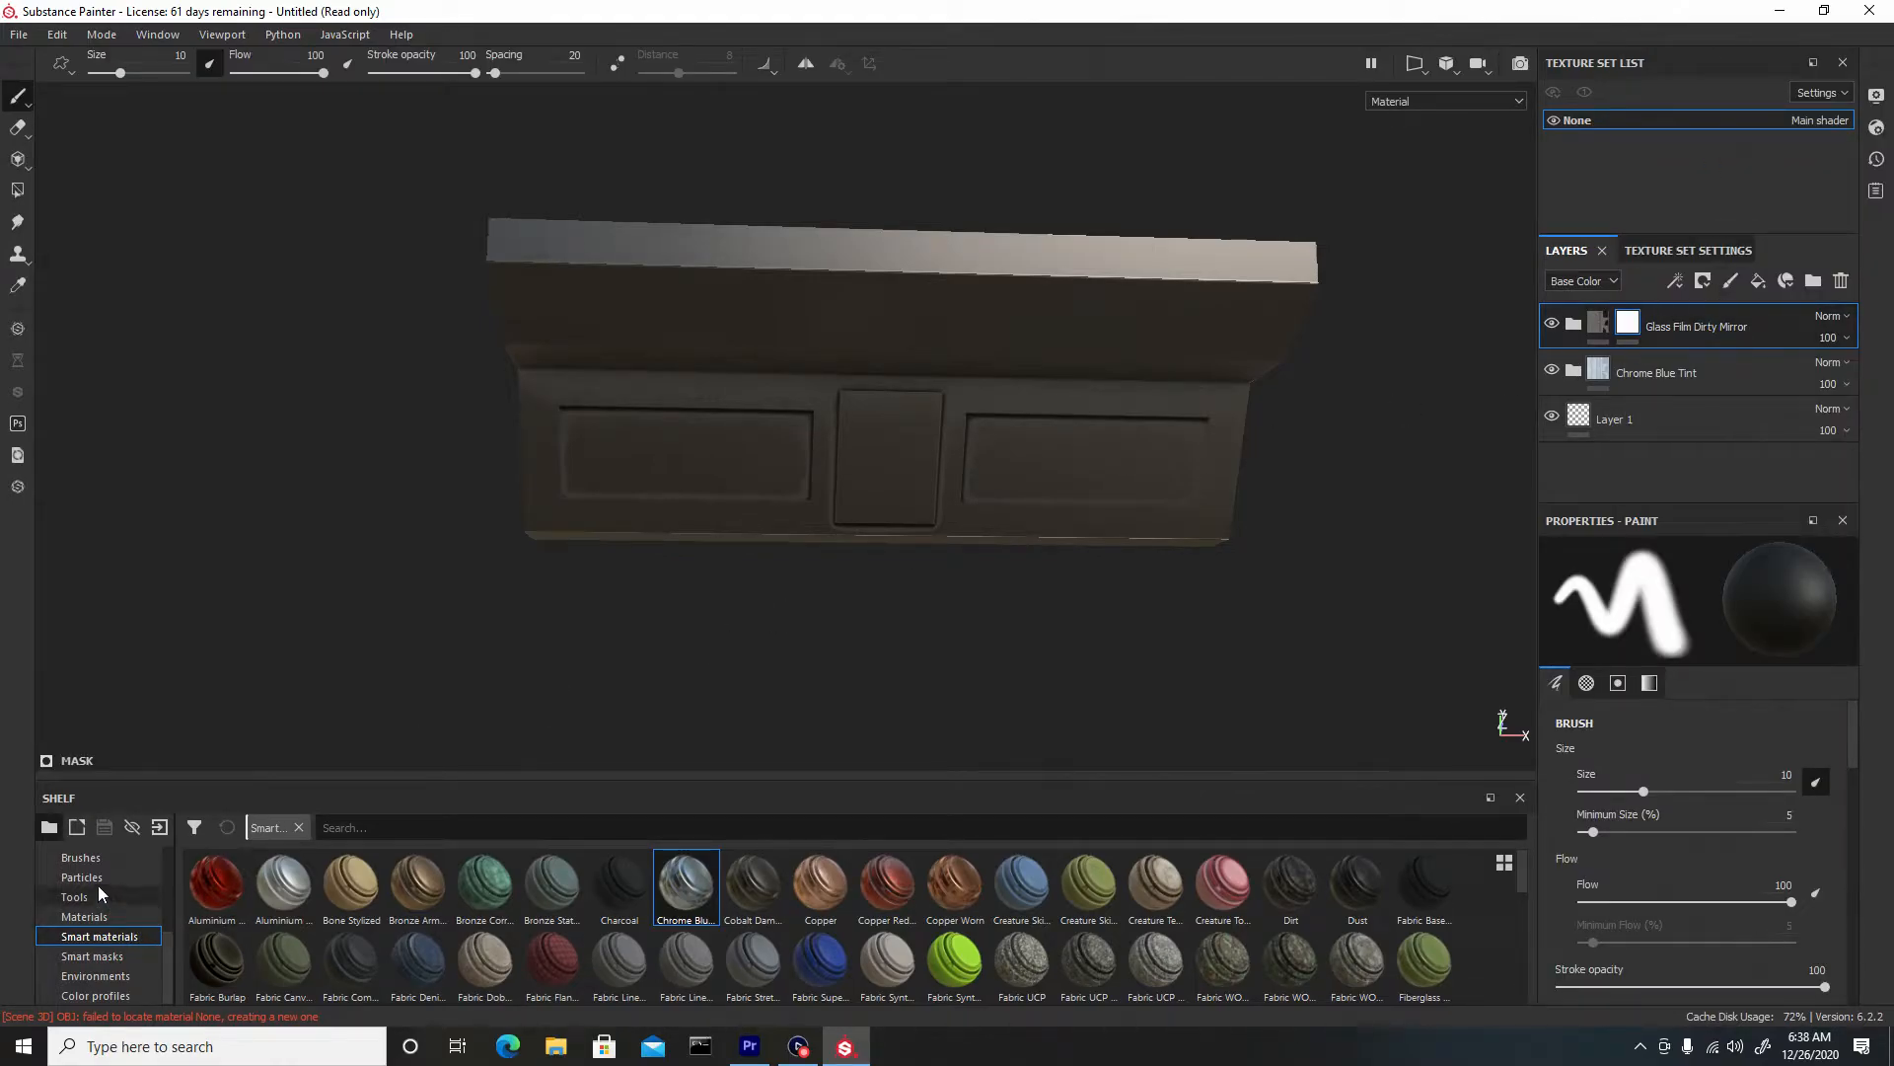
Choose the heavy Artistic brush for painting the mask and enlarge it to a size of about 28
click(81, 857)
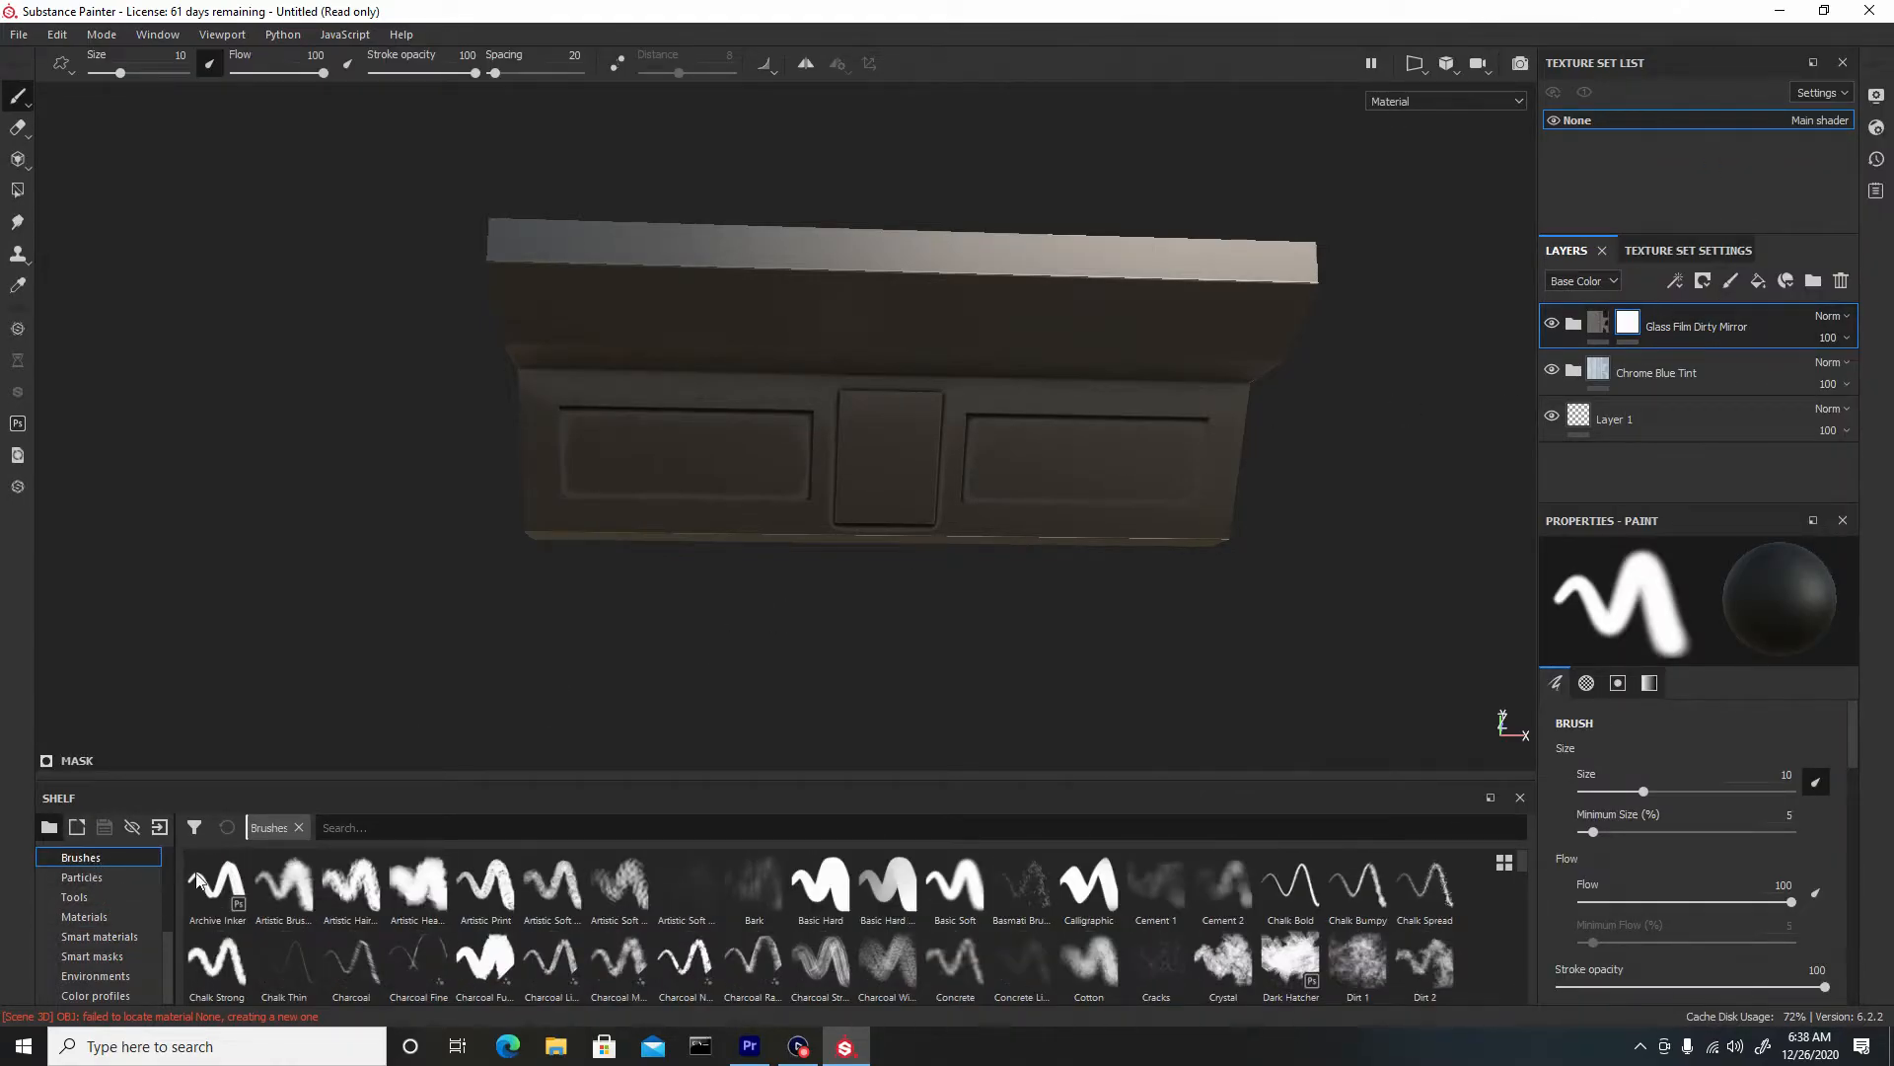
click(418, 874)
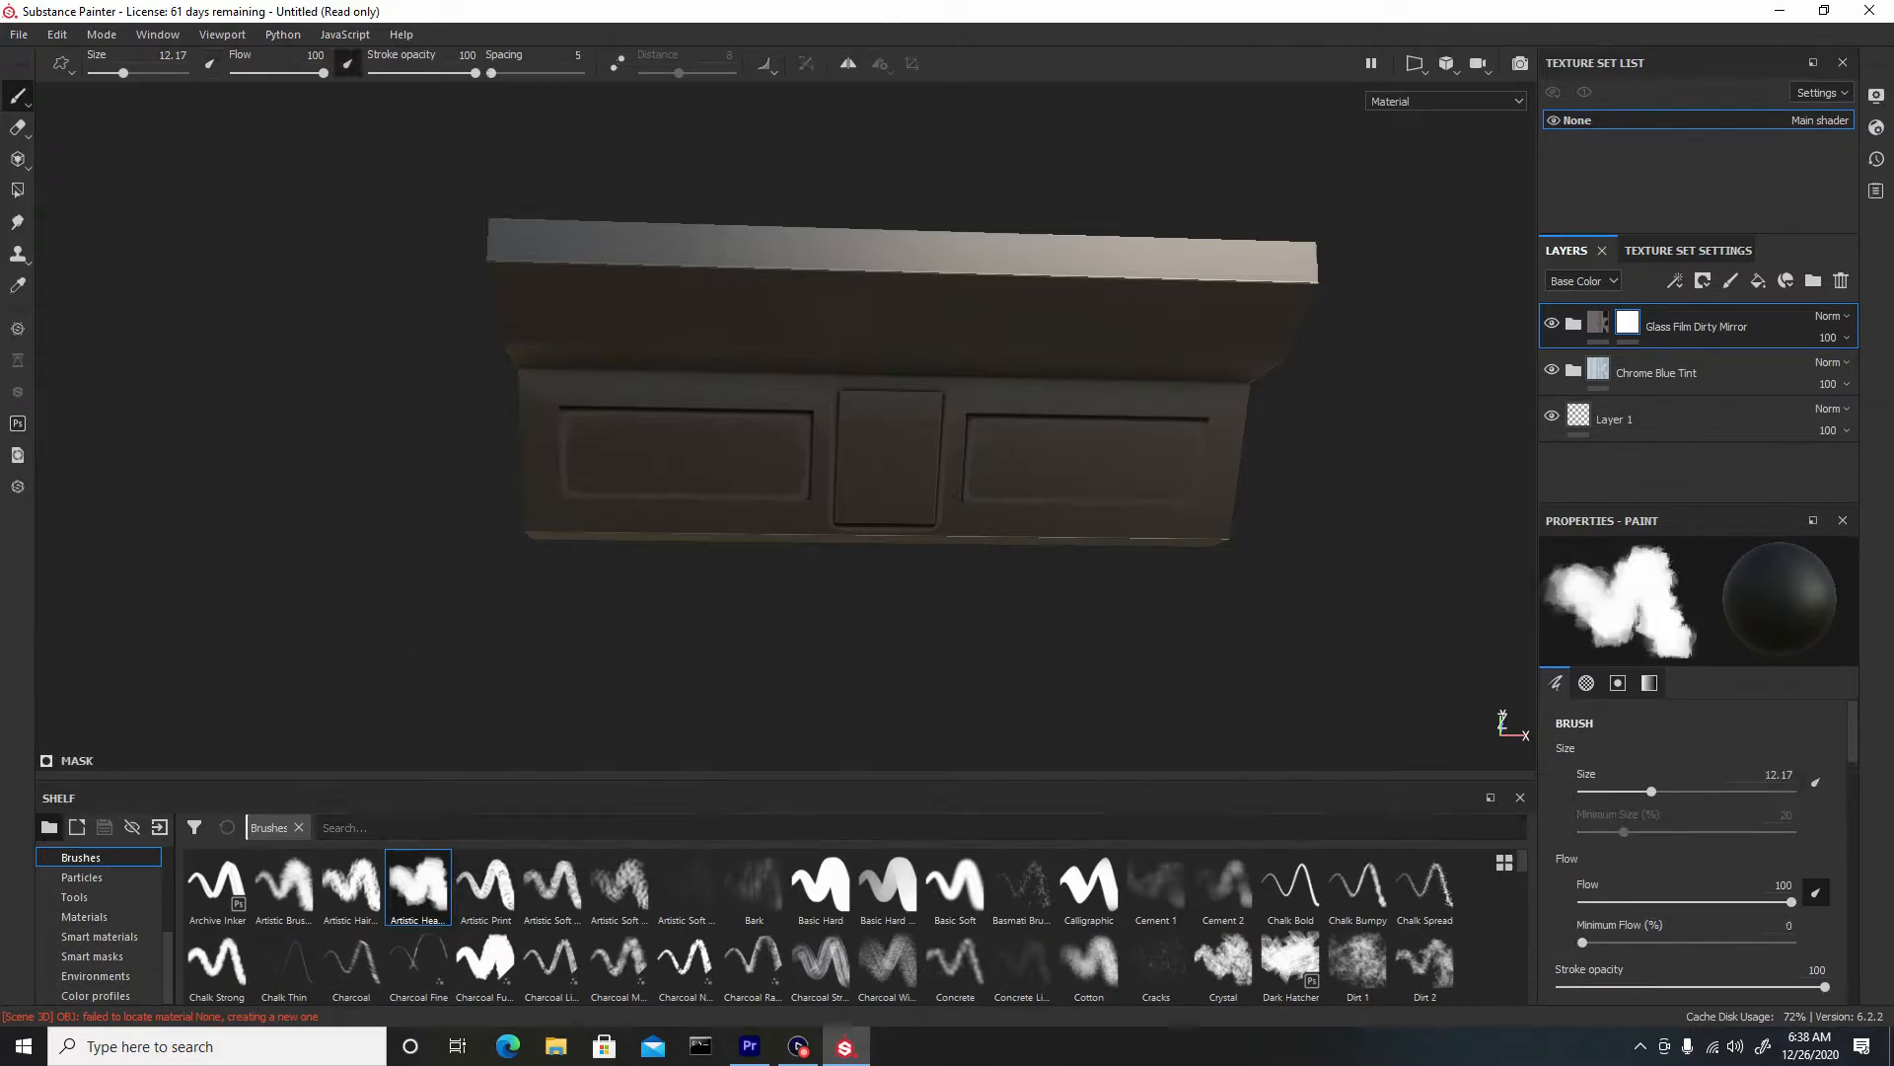
ctrl+right_drag(620, 464, 659, 464)
Undo the test stroke across the front panels and lower the brush's stroke opacity to 20 and flow to 29
mouse_move(617, 460)
mouse_down()
mouse_move(882, 480)
mouse_move(918, 411)
mouse_move(965, 436)
mouse_up()
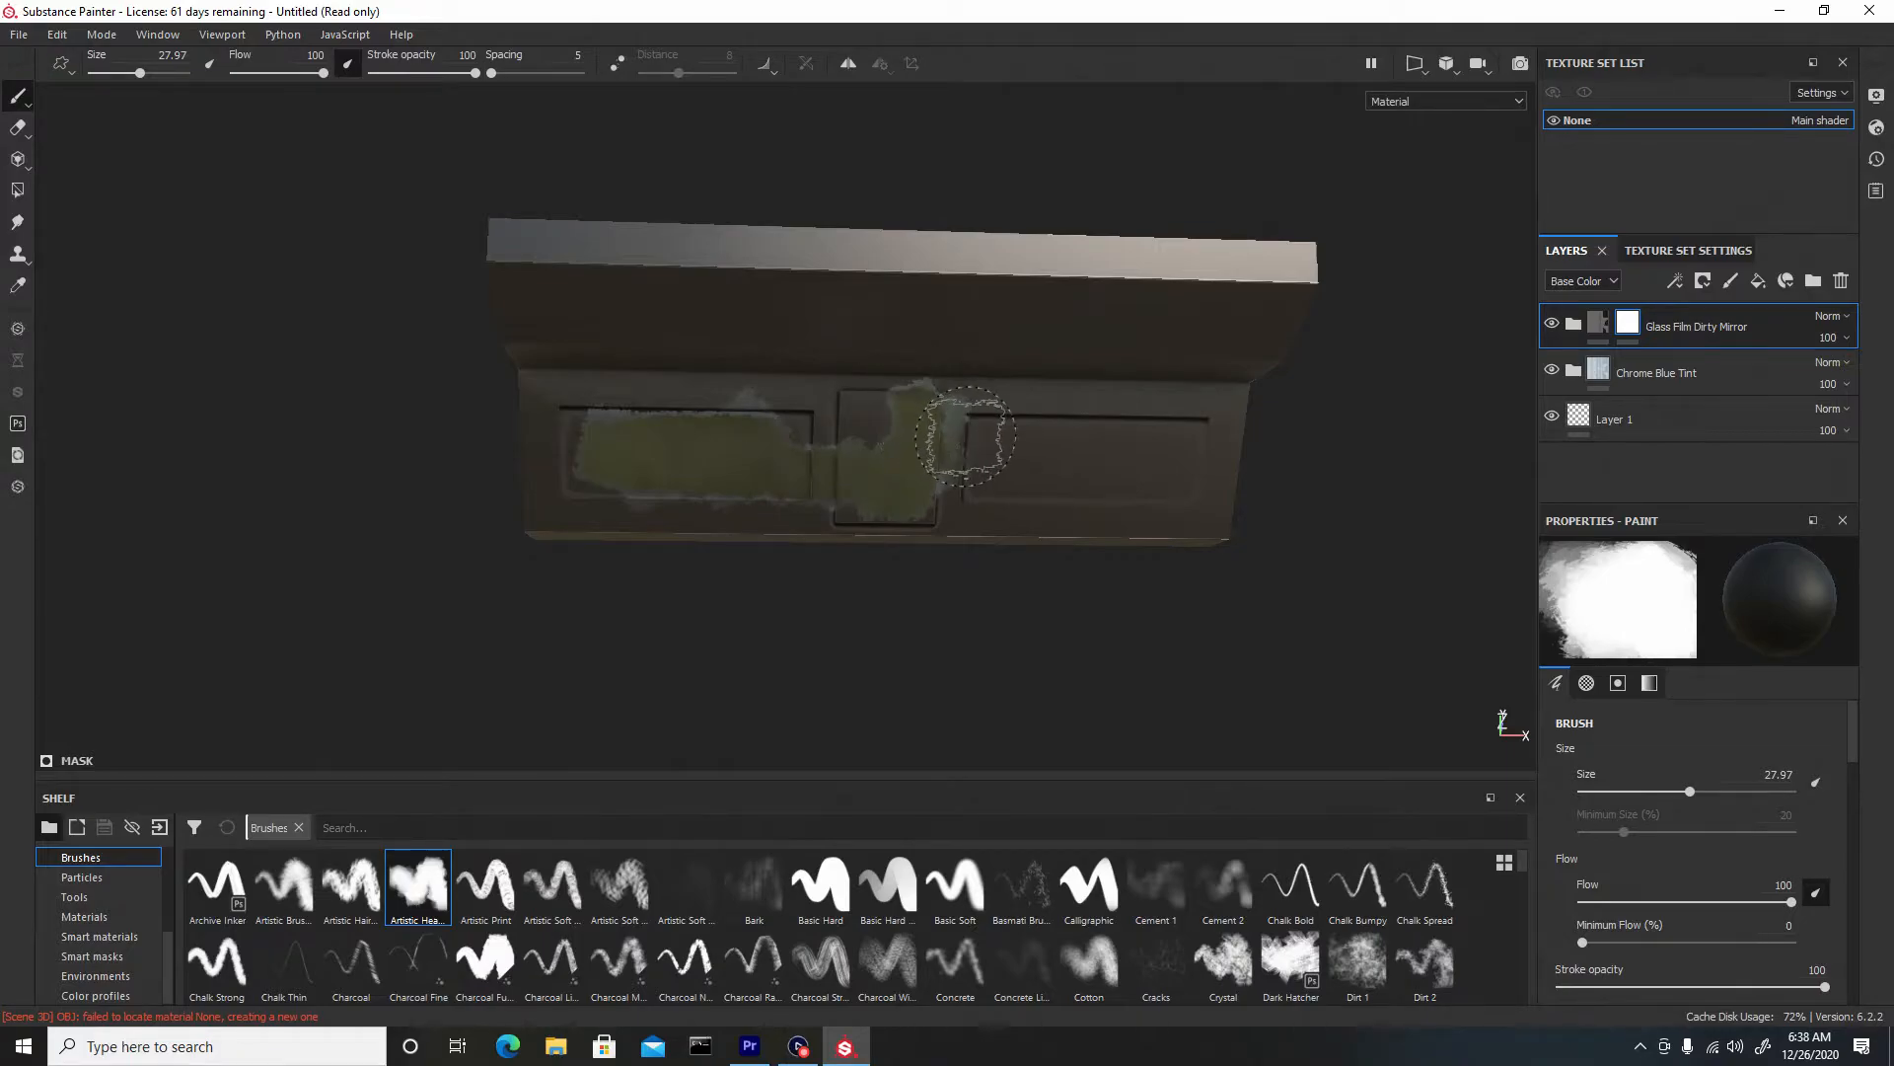
key(ctrl+z)
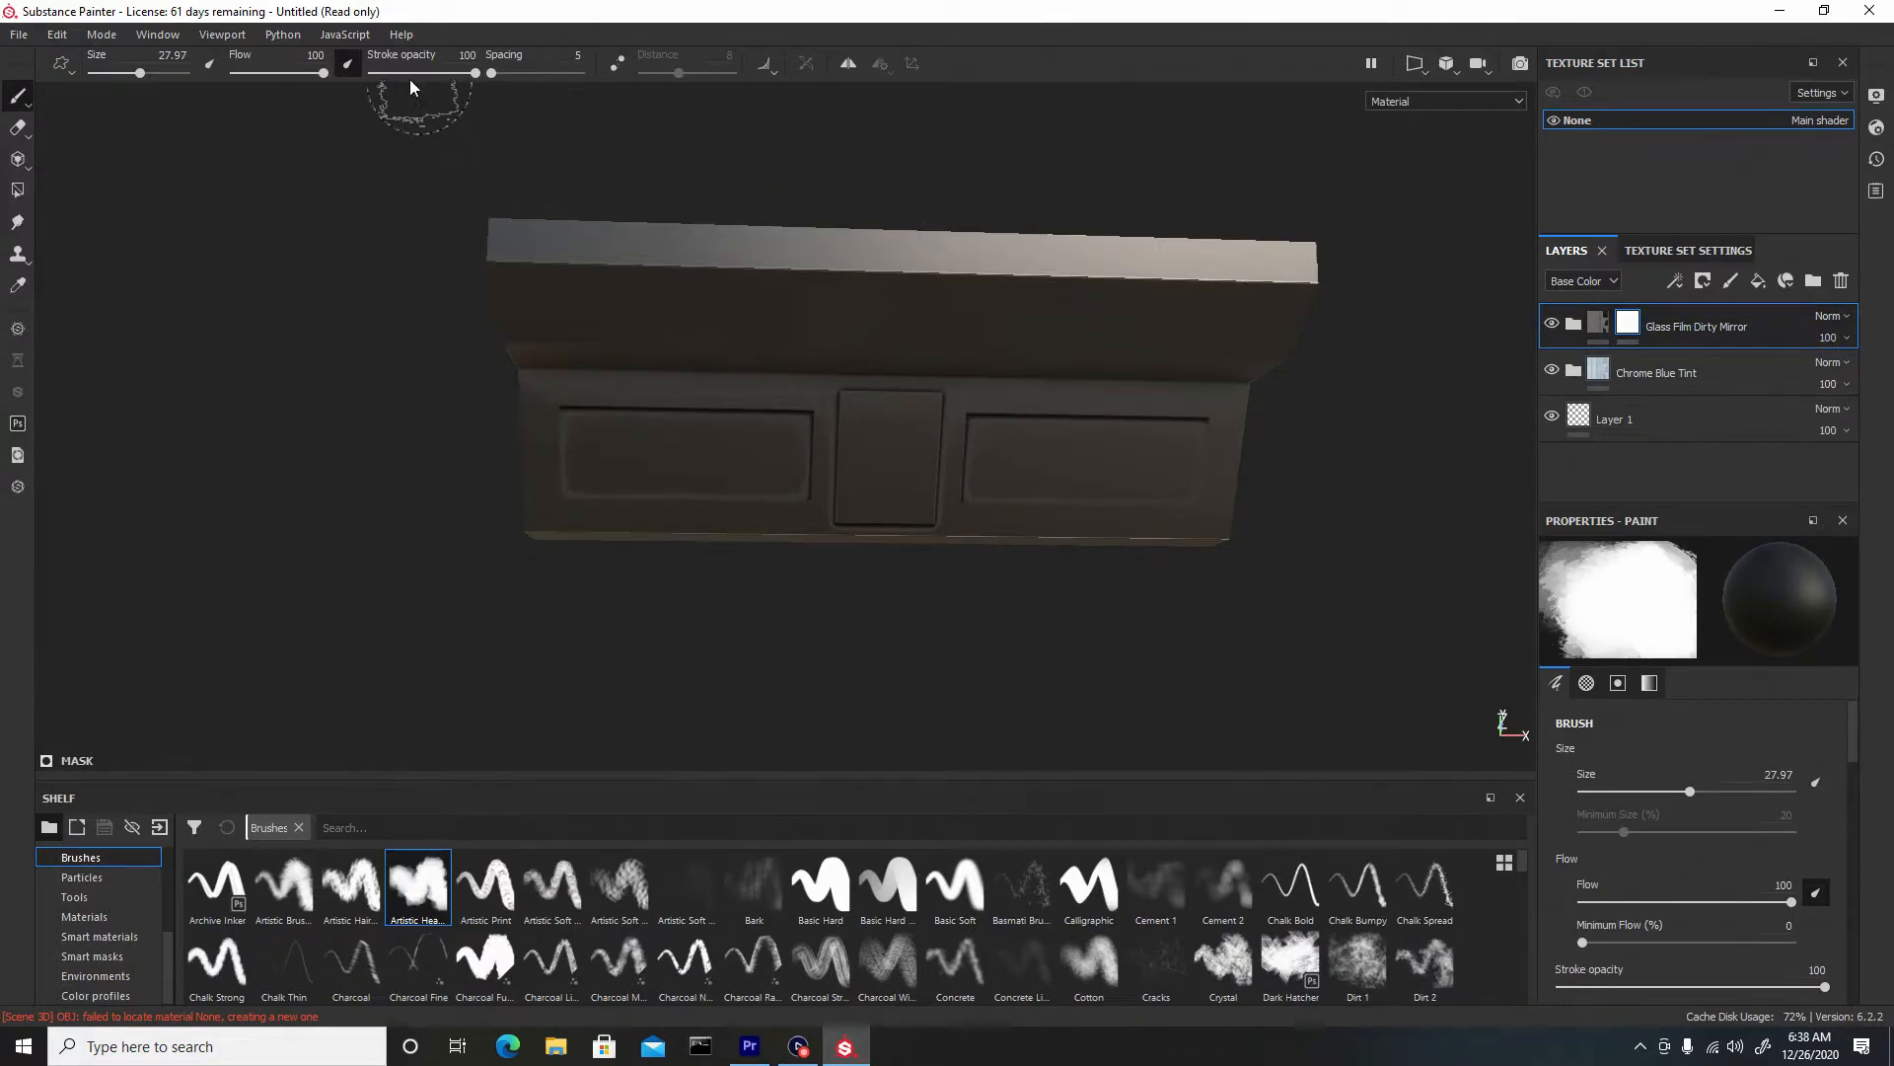
drag(475, 79, 394, 84)
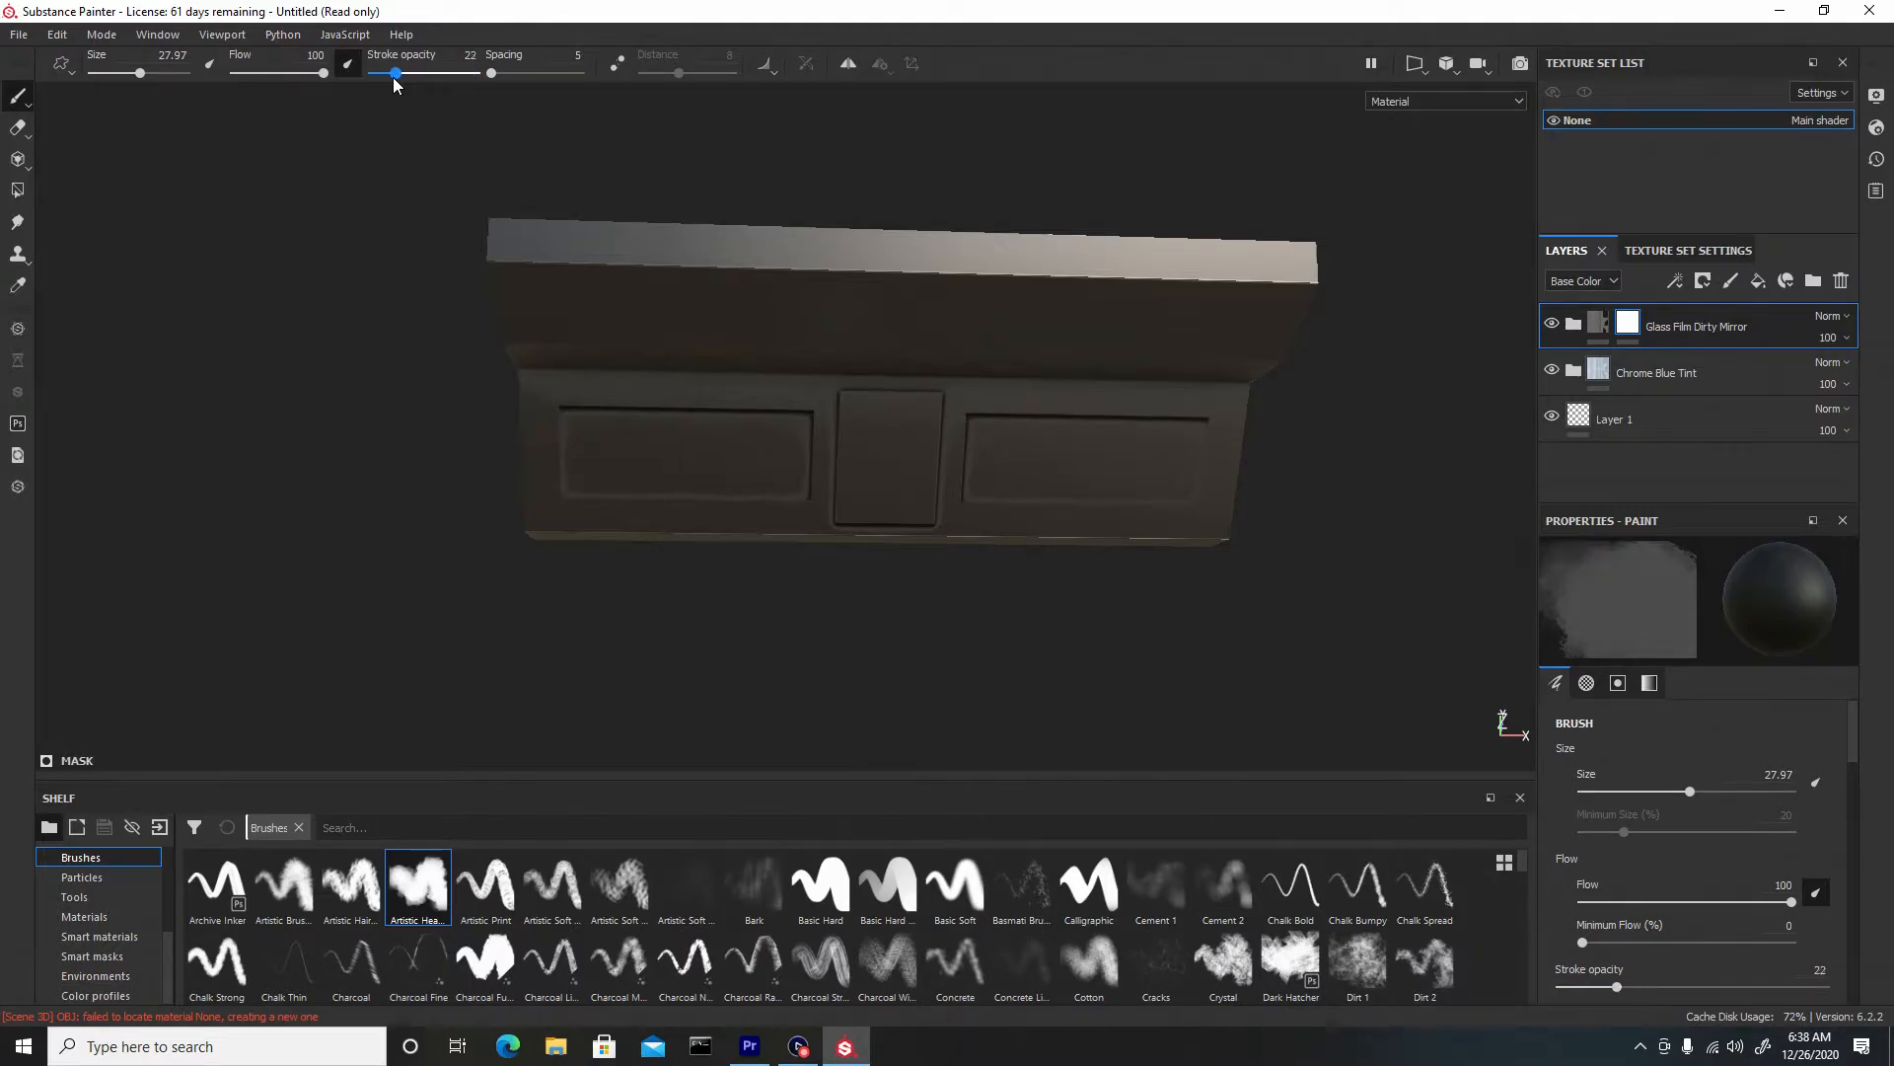
click(264, 83)
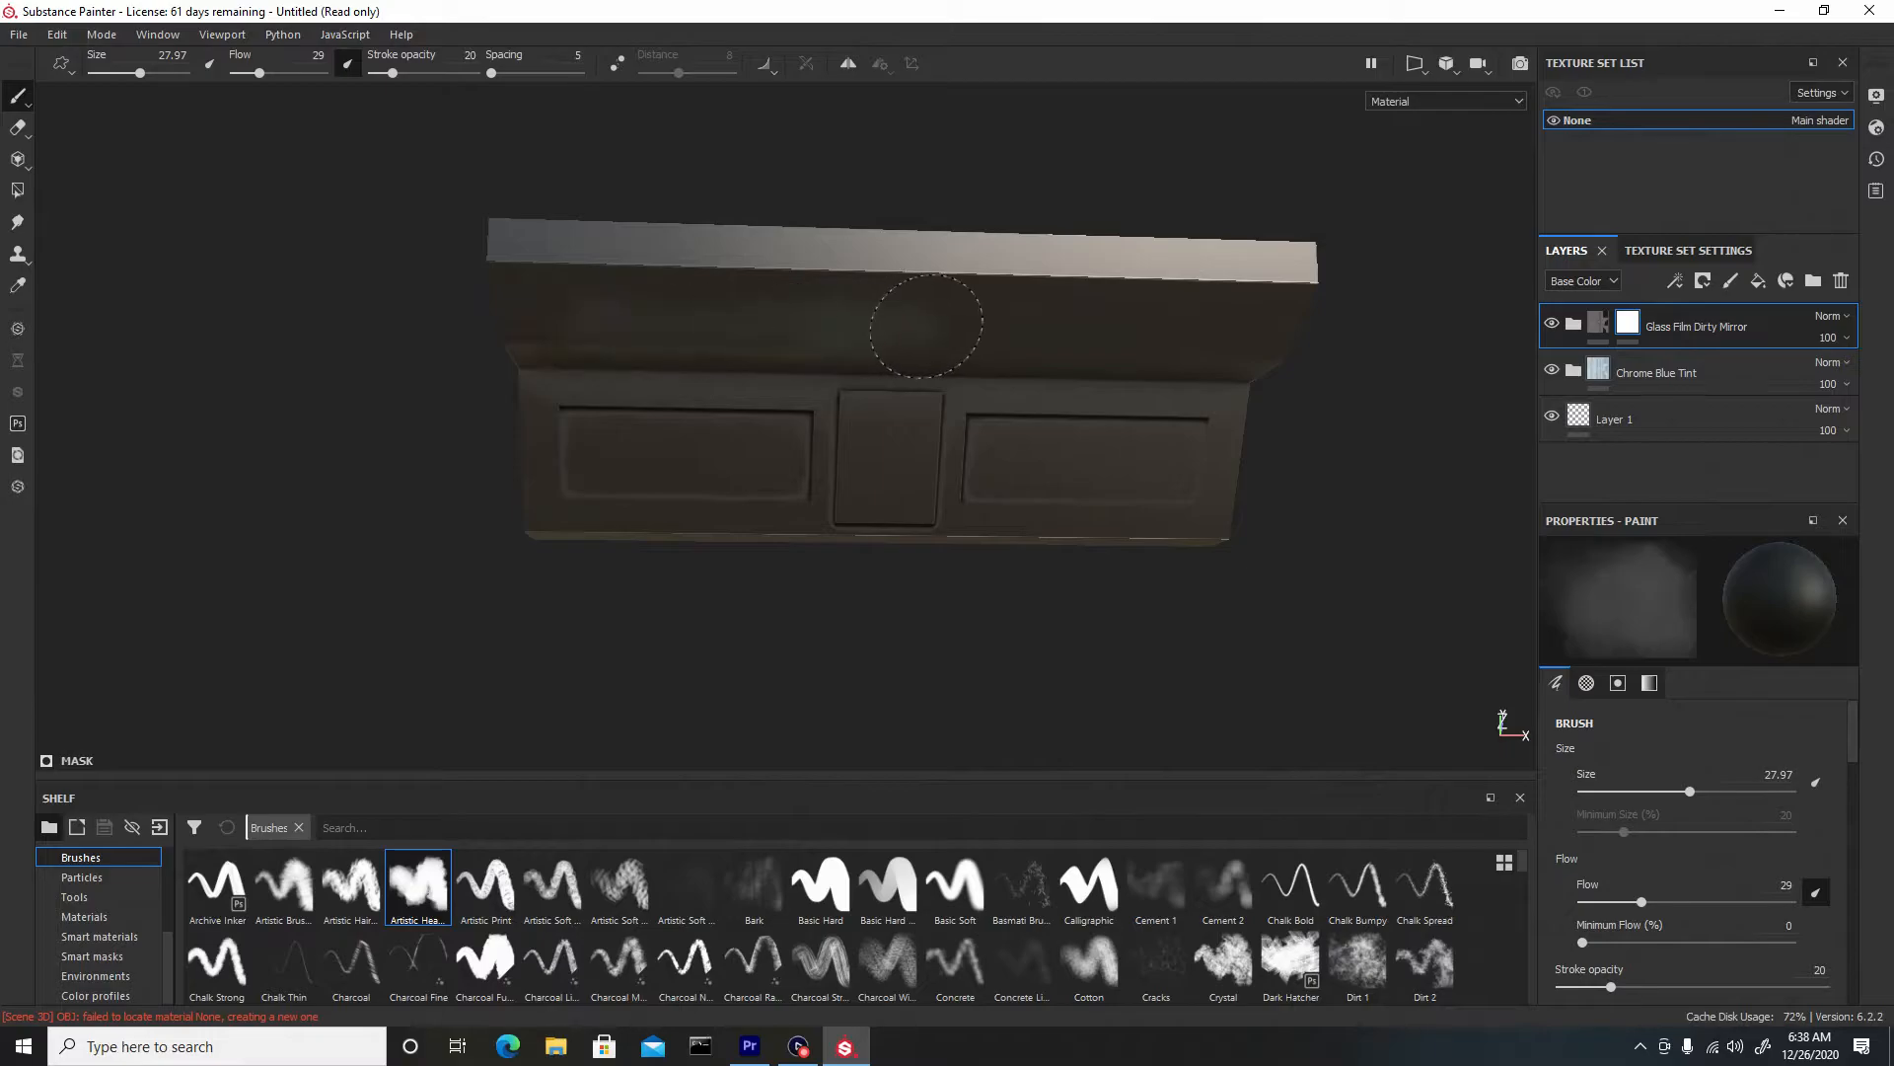
Reduce the brush size to about 18 and paint the Glass Film Dirty Mirror mask along the strip above the recessed panels
mouse_move(866, 499)
alt+mouse_down()
mouse_move(782, 524)
mouse_move(849, 505)
alt+mouse_up()
alt+right_drag(667, 363, 688, 437)
ctrl+right_drag(753, 470, 685, 454)
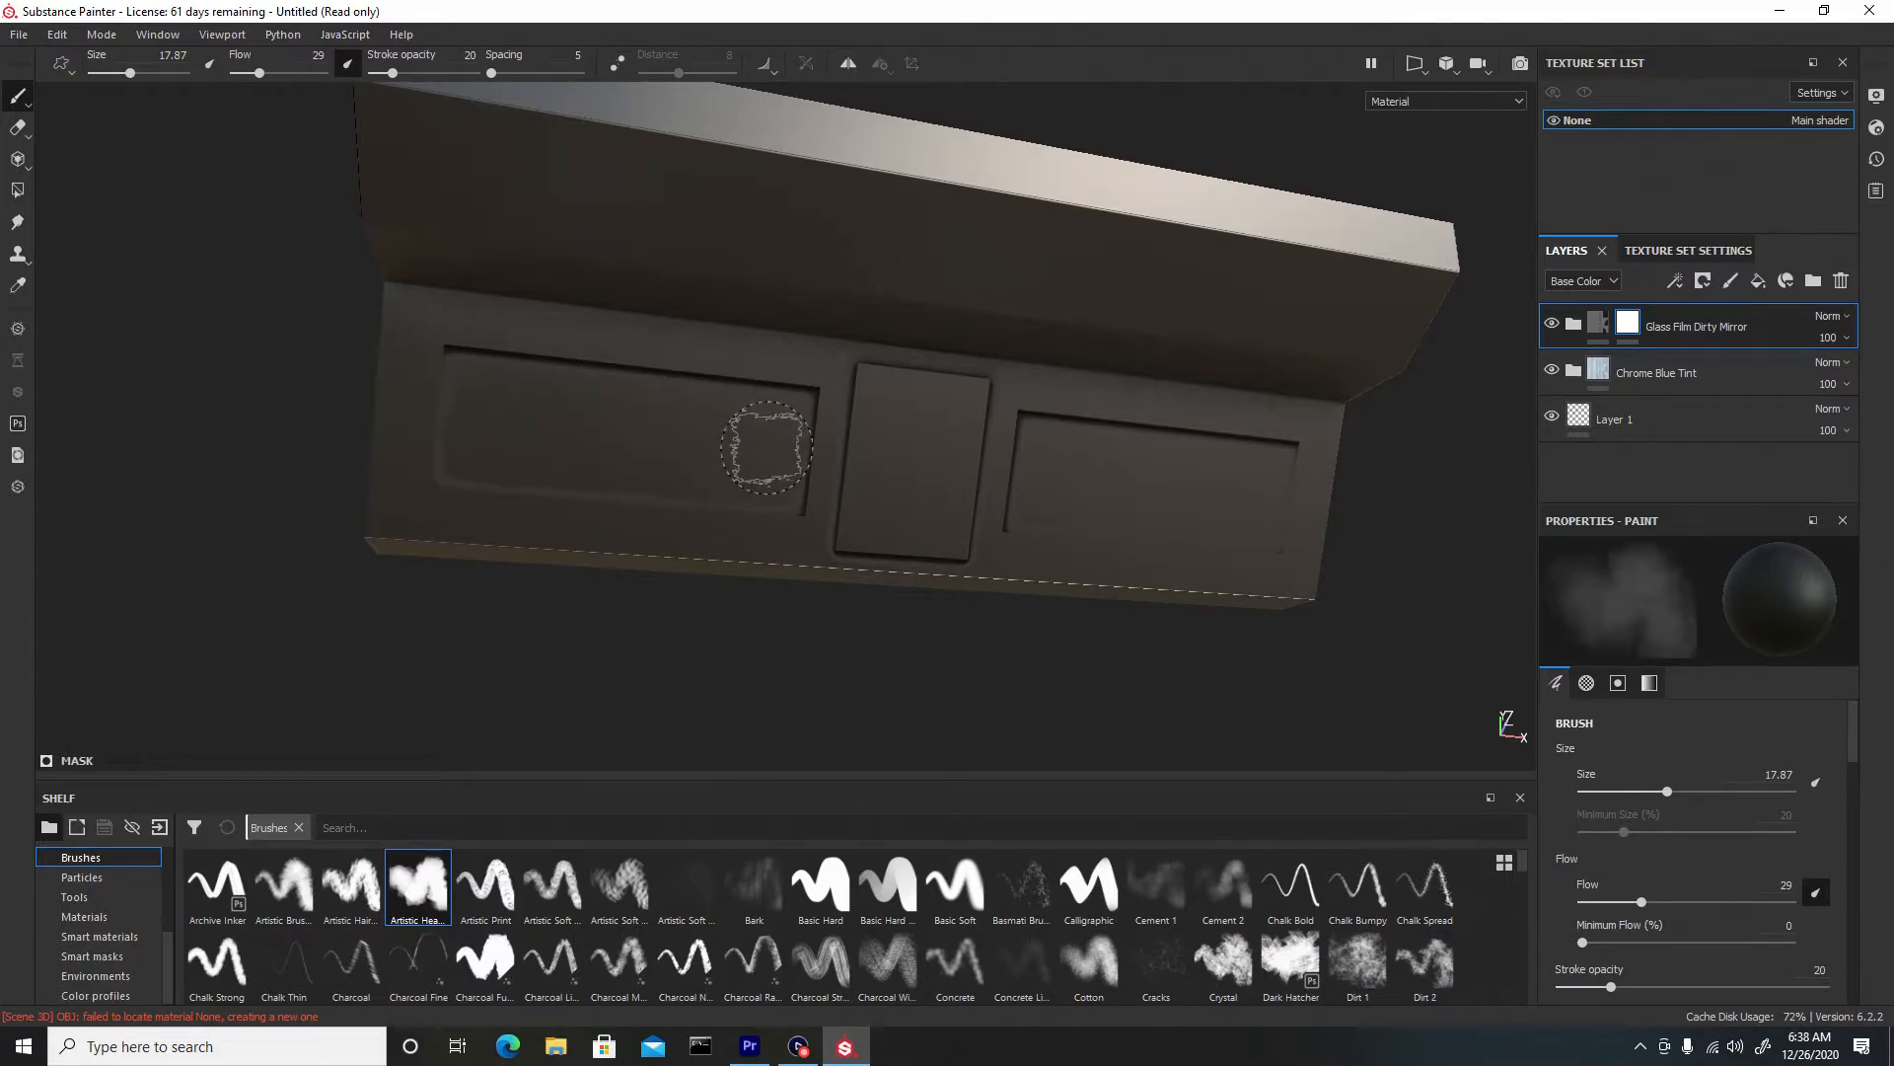
mouse_move(776, 391)
alt+mouse_down()
mouse_move(710, 372)
mouse_move(743, 357)
alt+mouse_up()
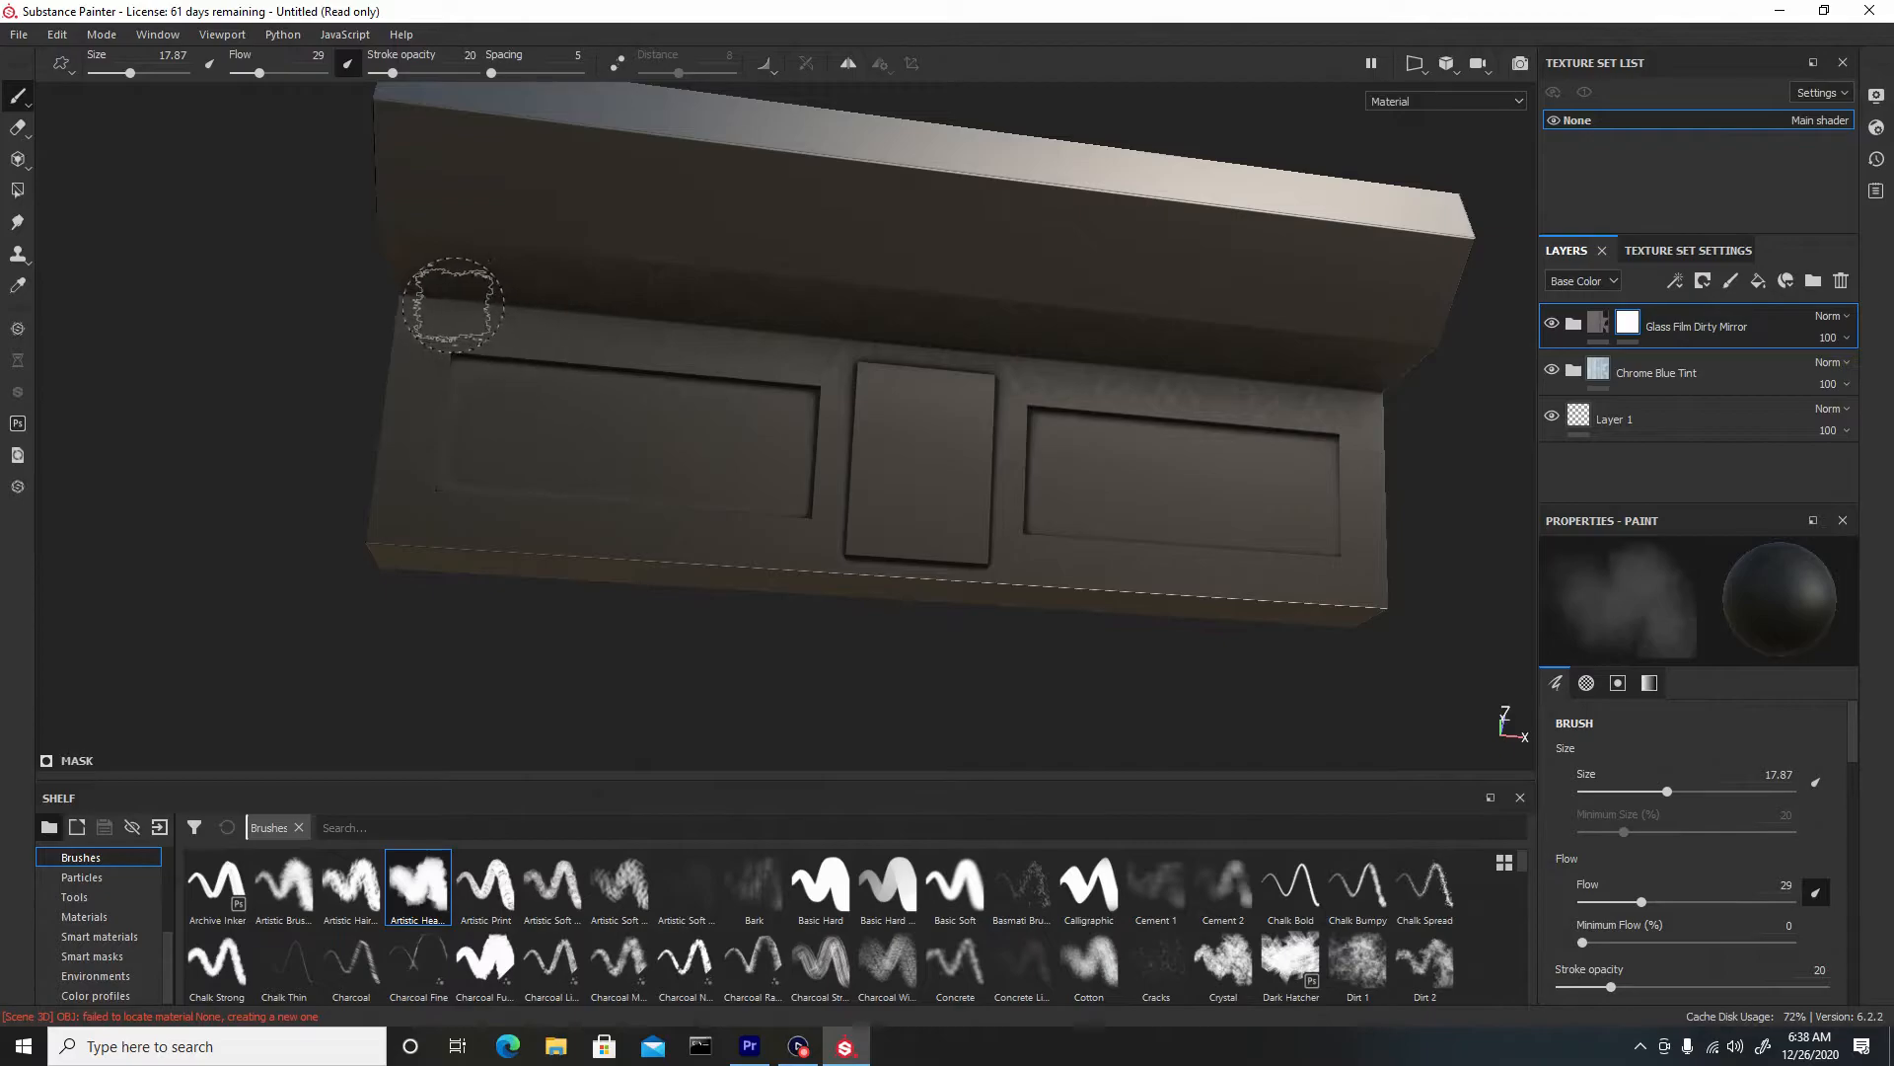
mouse_move(851, 329)
mouse_down()
mouse_move(980, 323)
mouse_move(1369, 379)
mouse_move(1124, 380)
mouse_move(944, 336)
mouse_up()
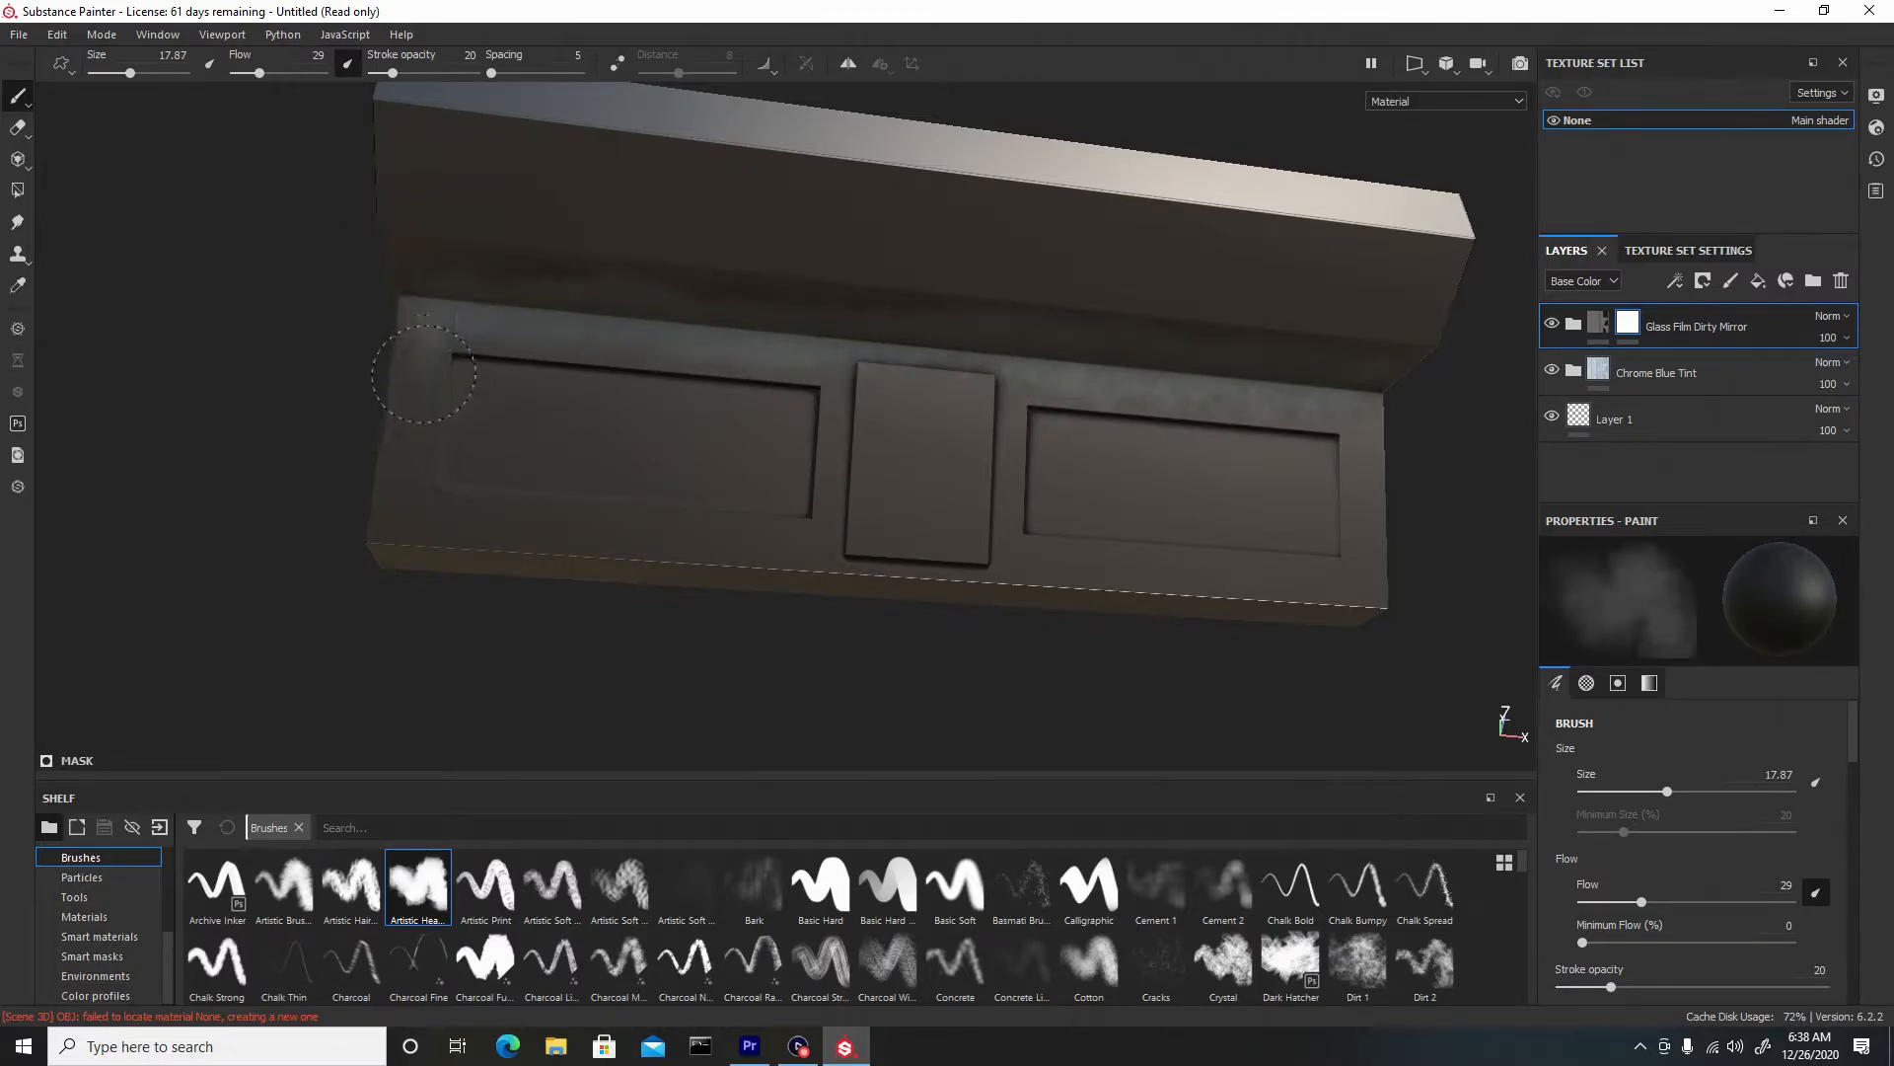
Paint the mask over the frame around the panels, reducing the brush size to about 11 for the narrow areas
drag(400, 484, 406, 496)
ctrl+right_drag(405, 498, 369, 497)
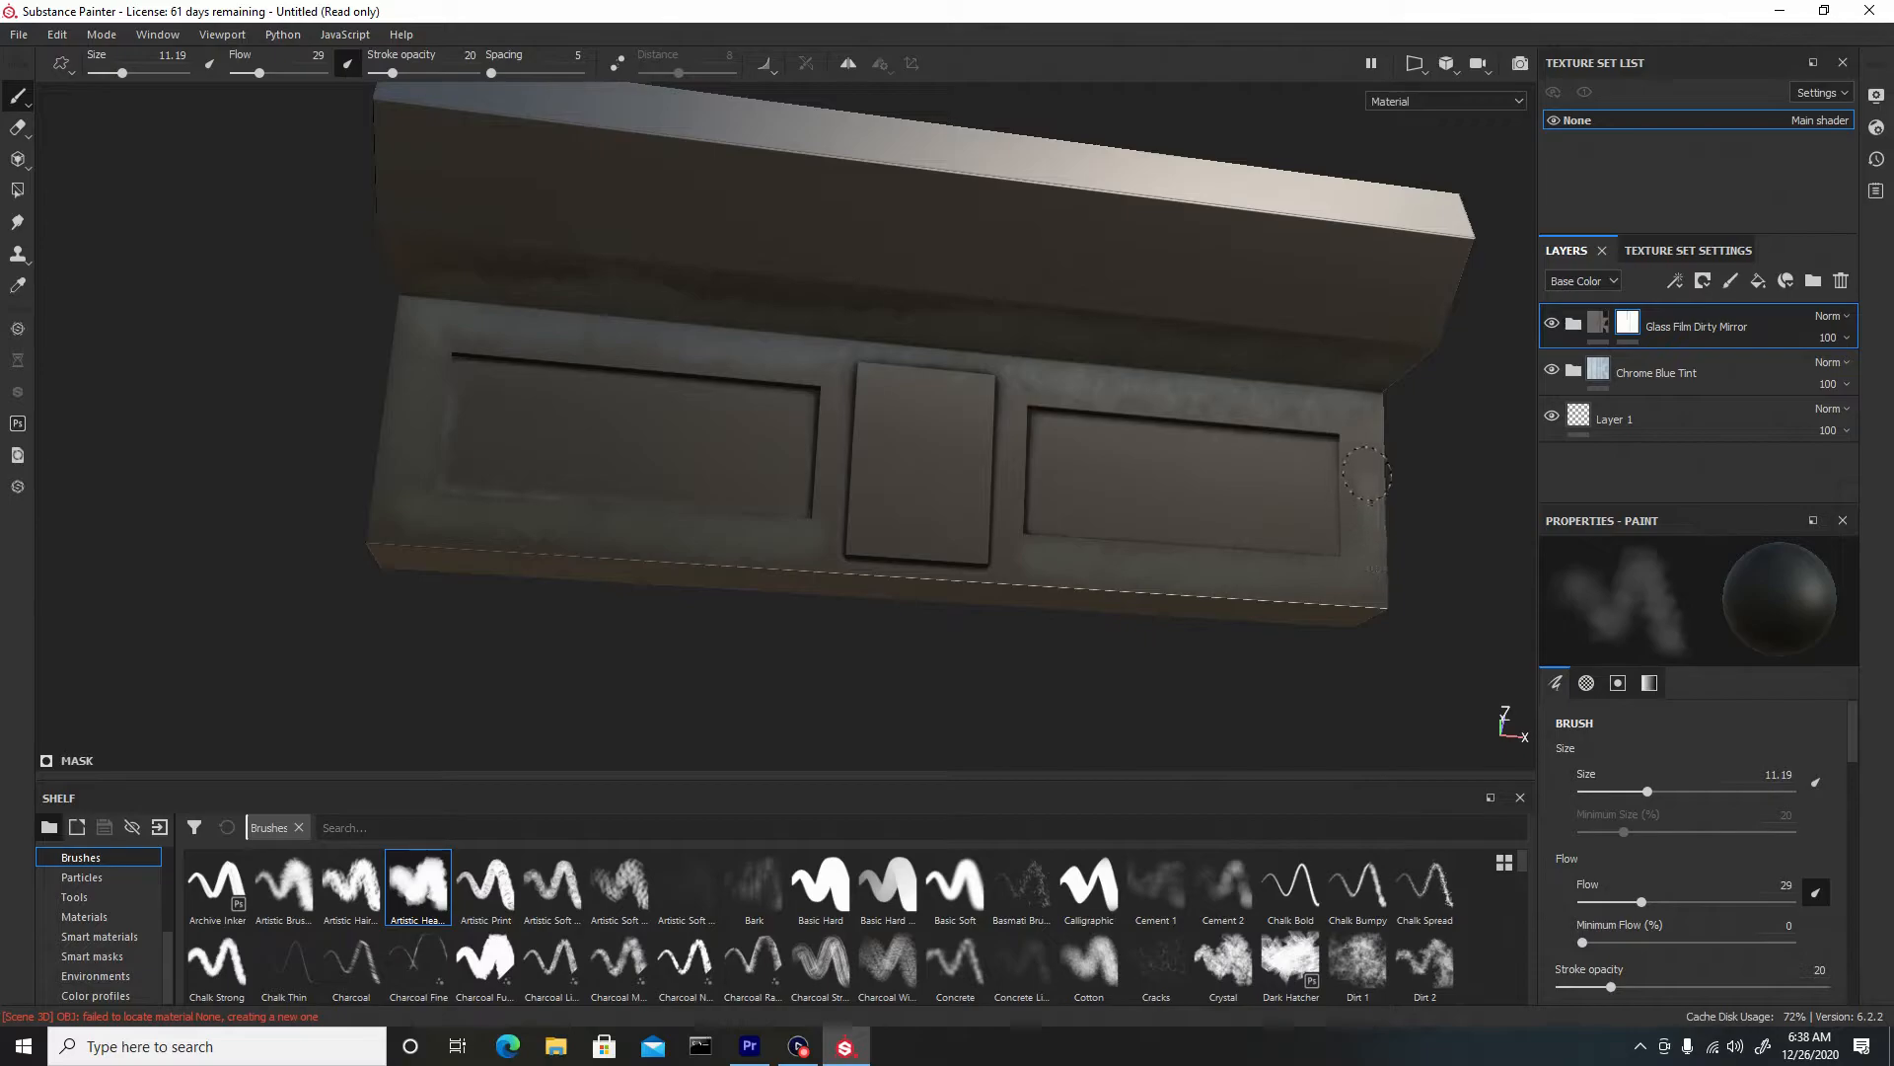
drag(1009, 497, 1021, 365)
Enlarge the brush to about 19 and paint the mask over the trim's sloped section and upper front edge
ctrl+right_drag(454, 188, 507, 191)
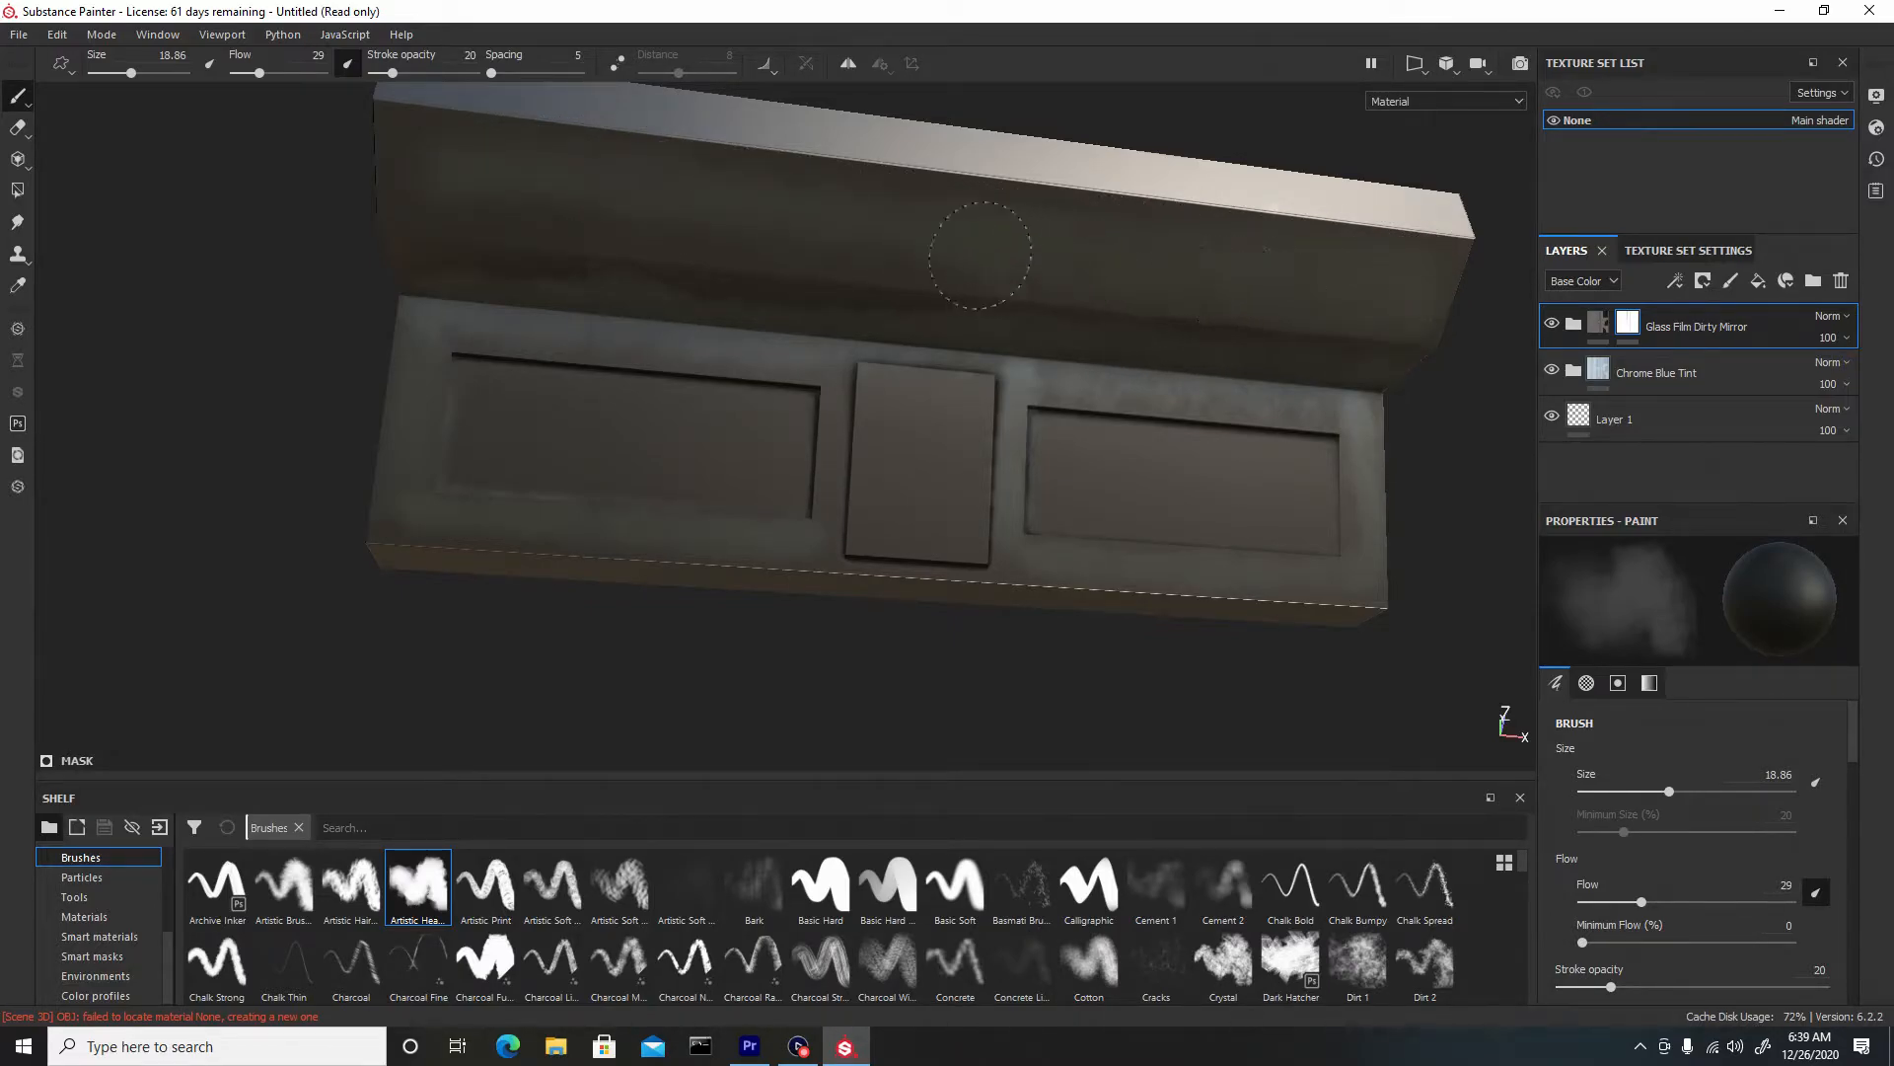
alt+drag(423, 182, 506, 341)
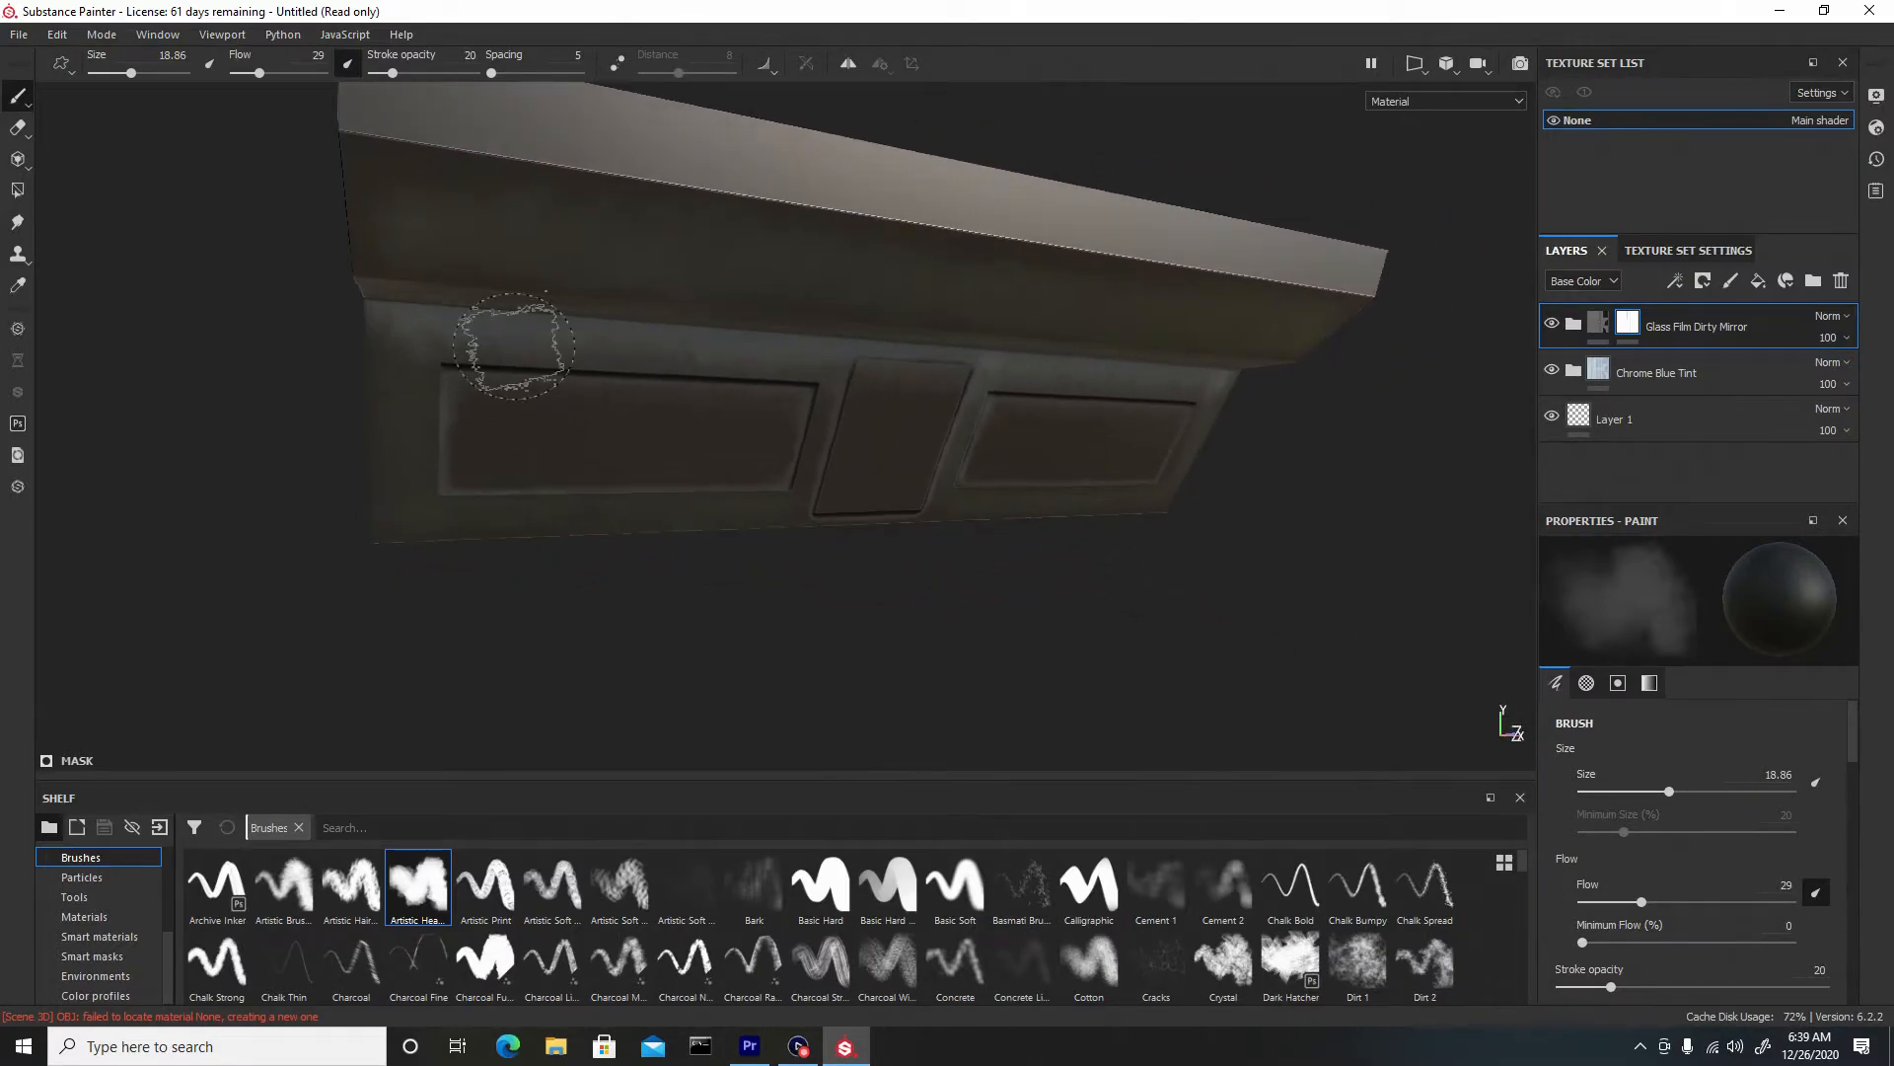
alt+drag(456, 160, 550, 359)
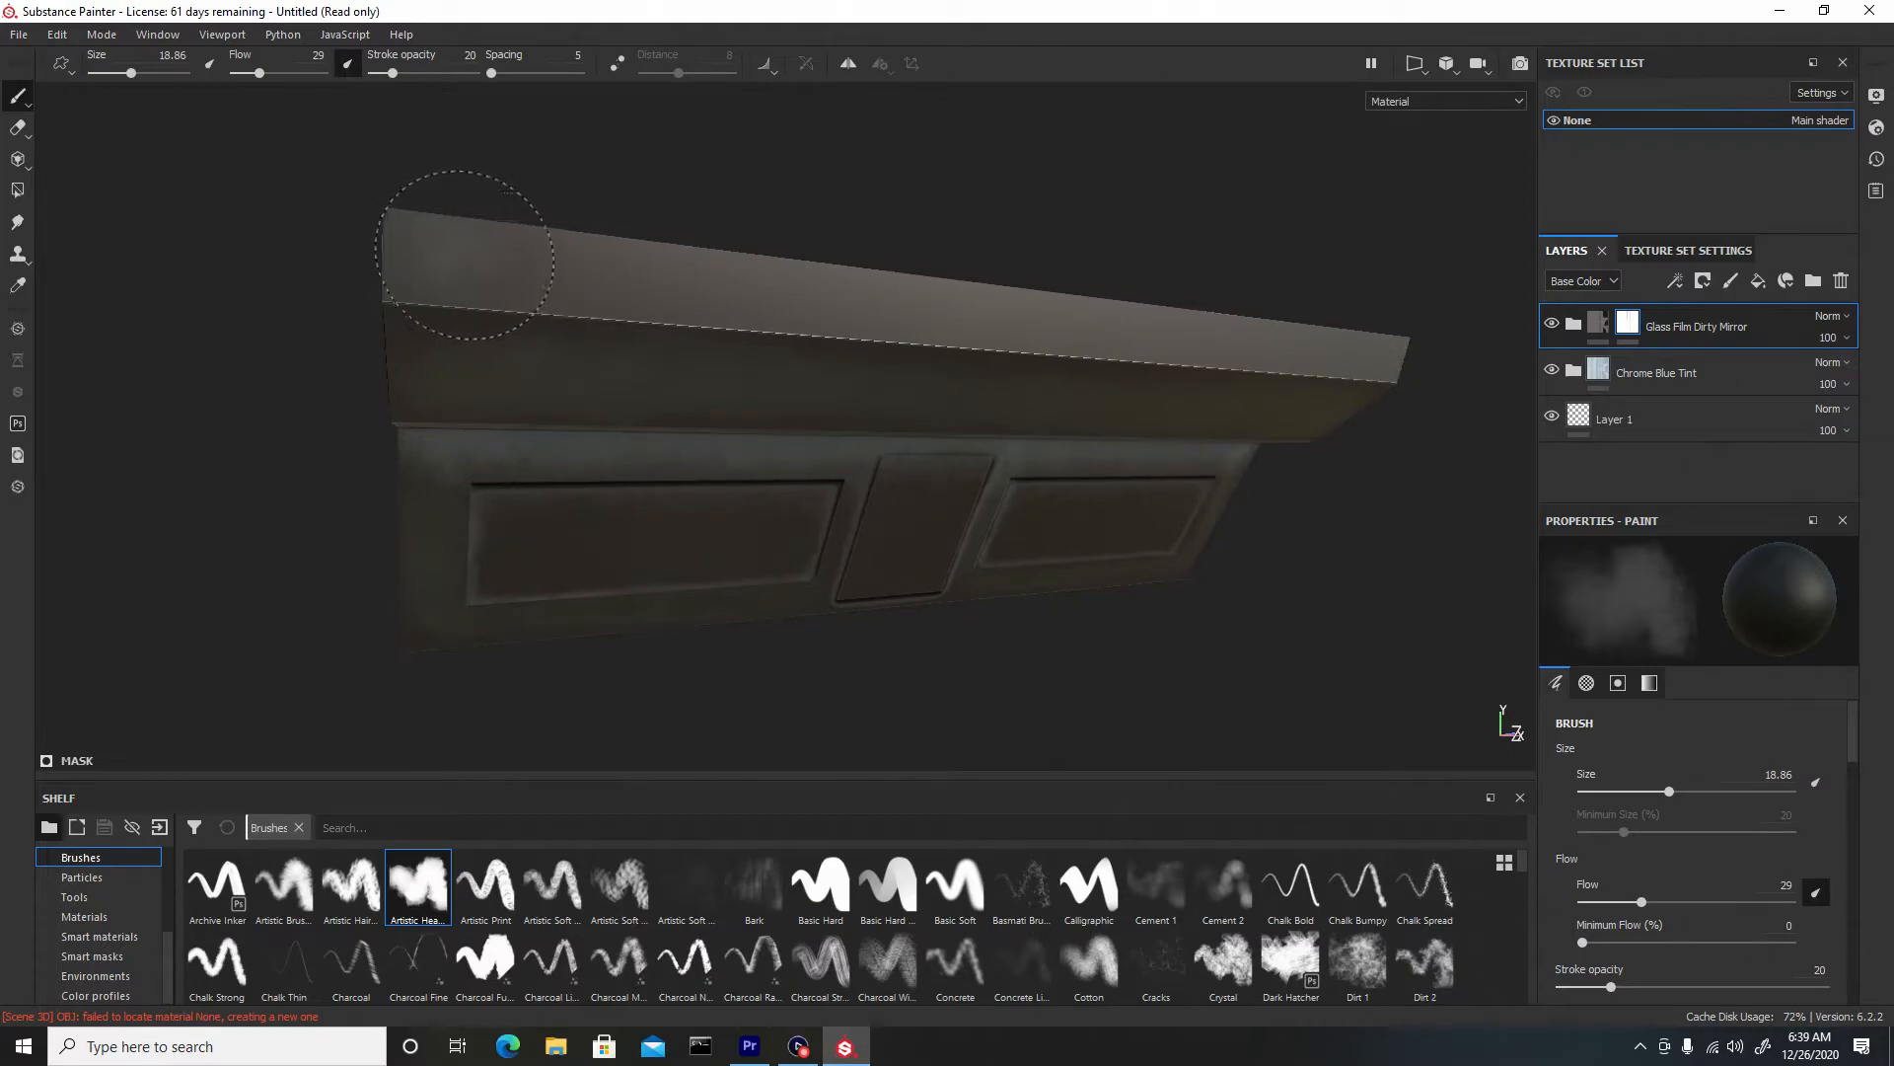
mouse_move(1036, 301)
mouse_down()
mouse_move(1201, 298)
mouse_move(1428, 343)
mouse_up()
alt+right_drag(1412, 434, 1316, 462)
alt+drag(1316, 462, 549, 558)
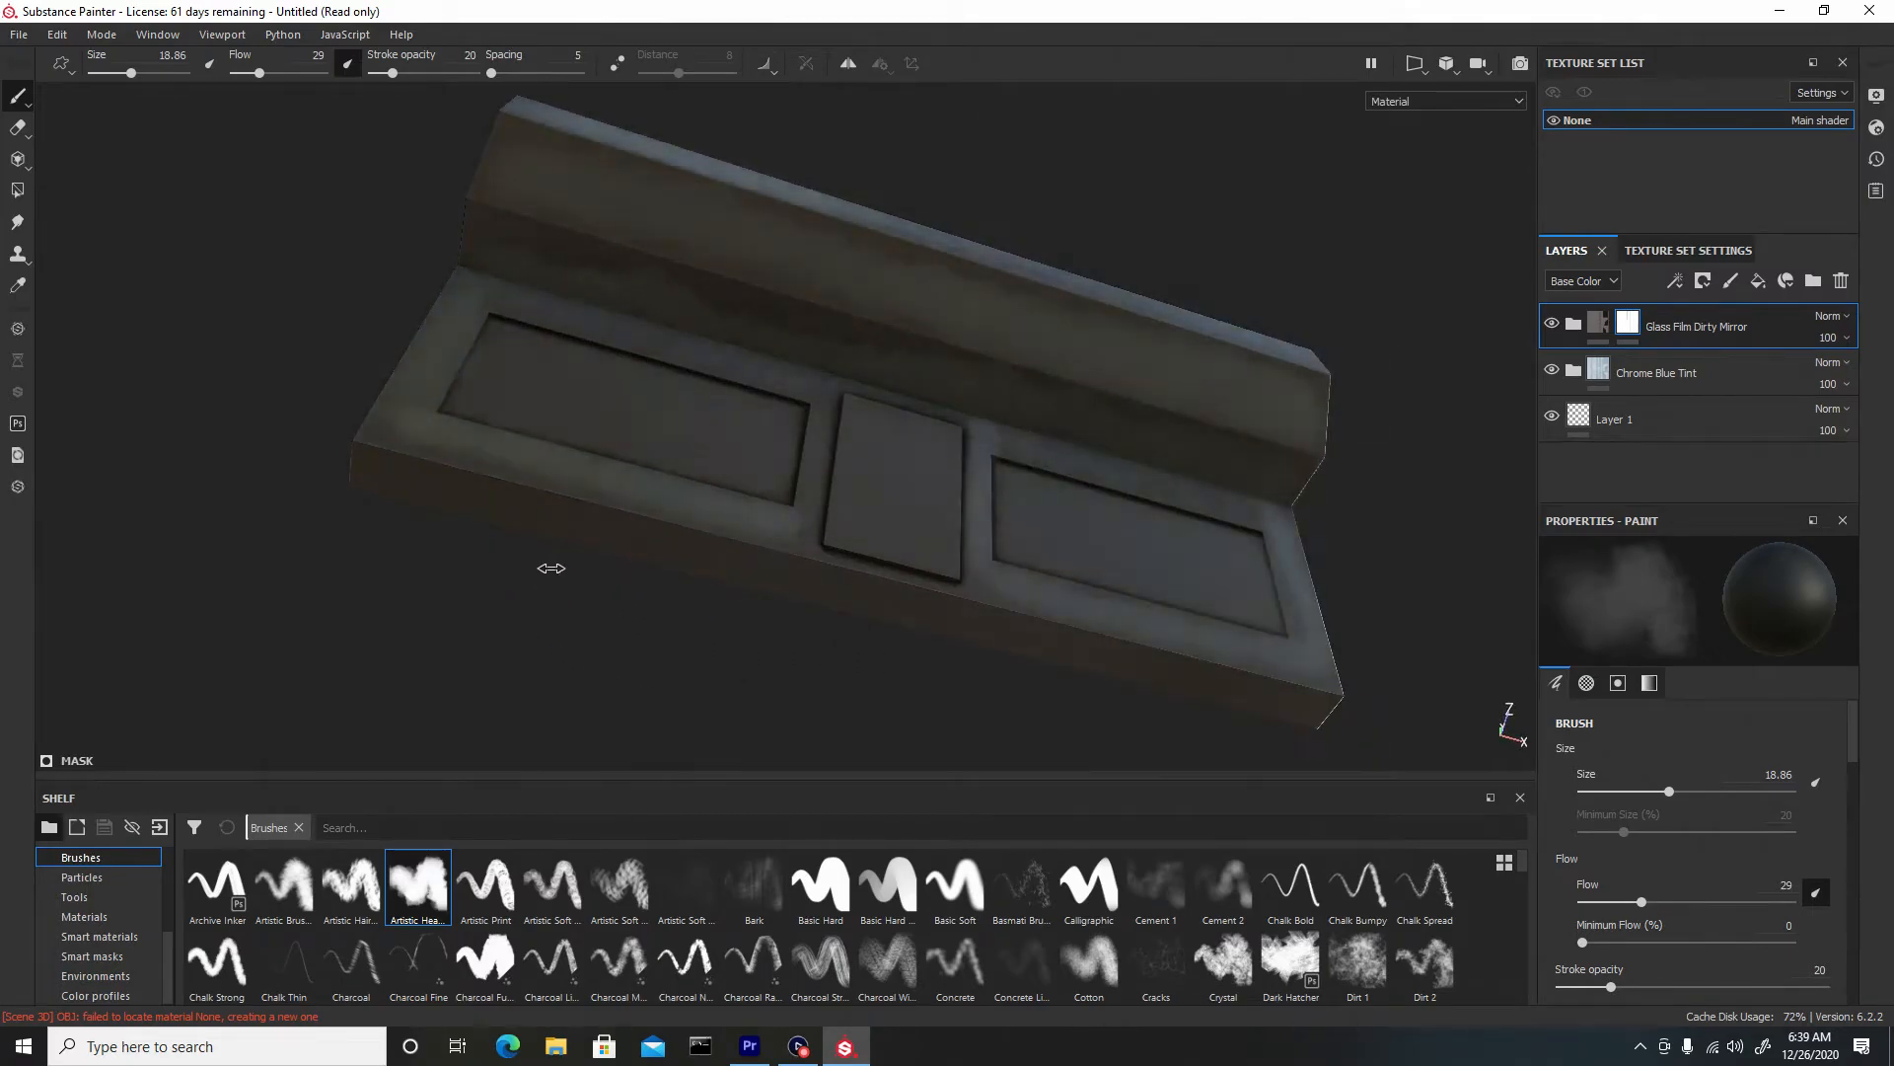
alt+drag(761, 444, 924, 513)
mouse_move(925, 513)
shift+right_down()
mouse_move(761, 511)
mouse_move(820, 519)
shift+right_up()
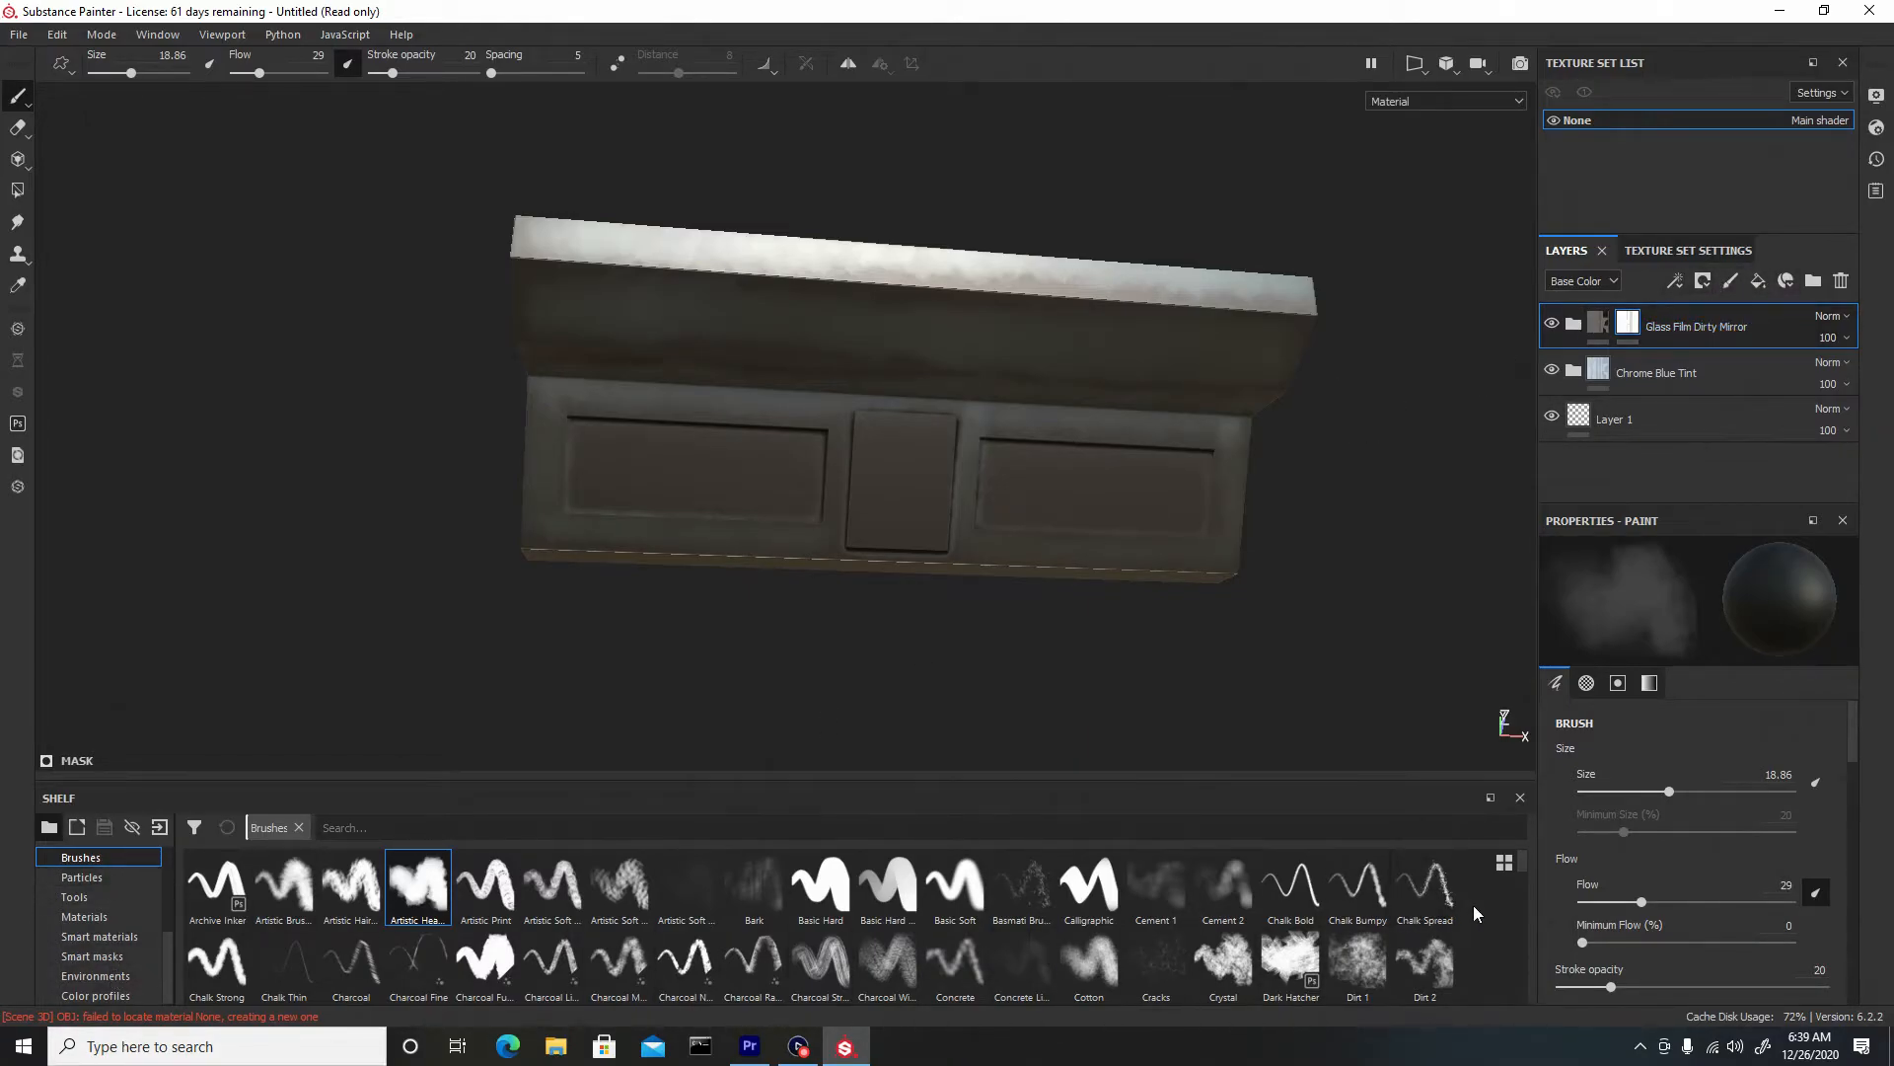
Apply the Fabric Stretchy Sci-Fi smart material to the trim and expand its layer group
click(126, 935)
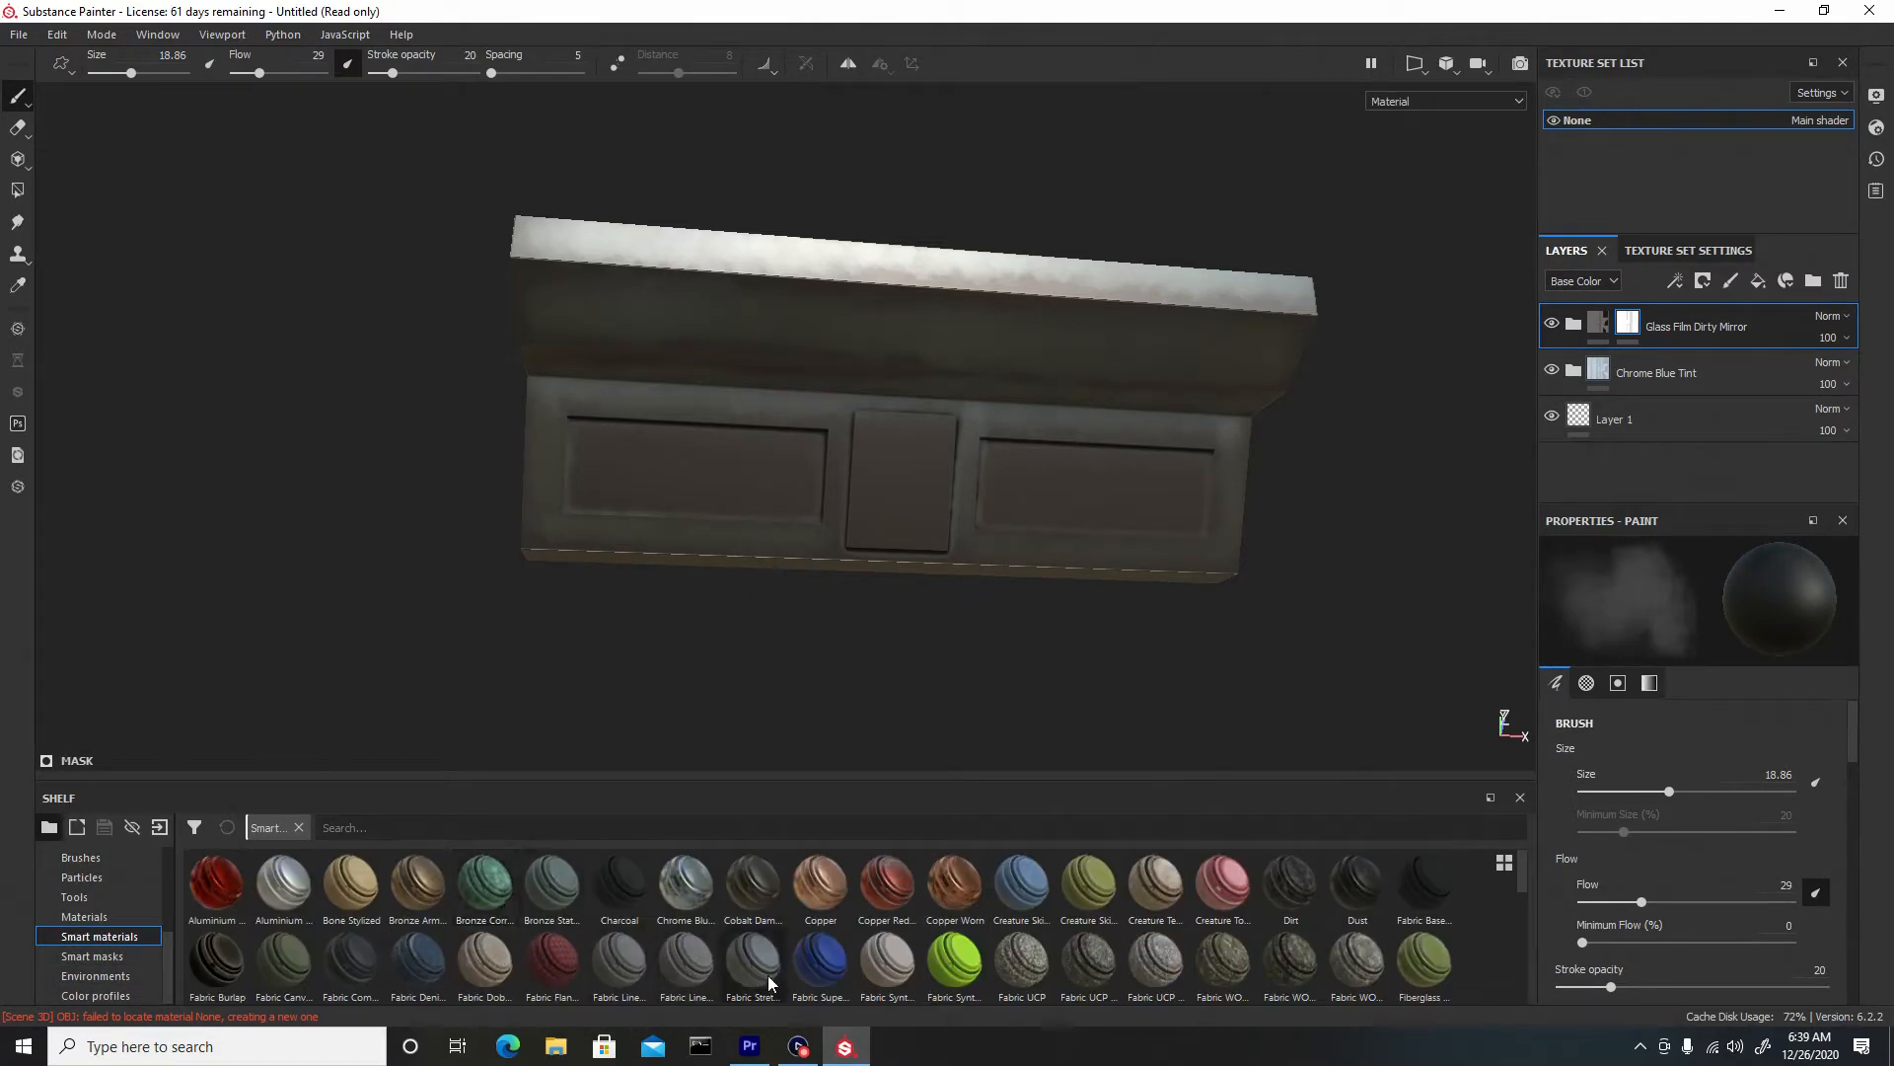
drag(762, 963, 827, 455)
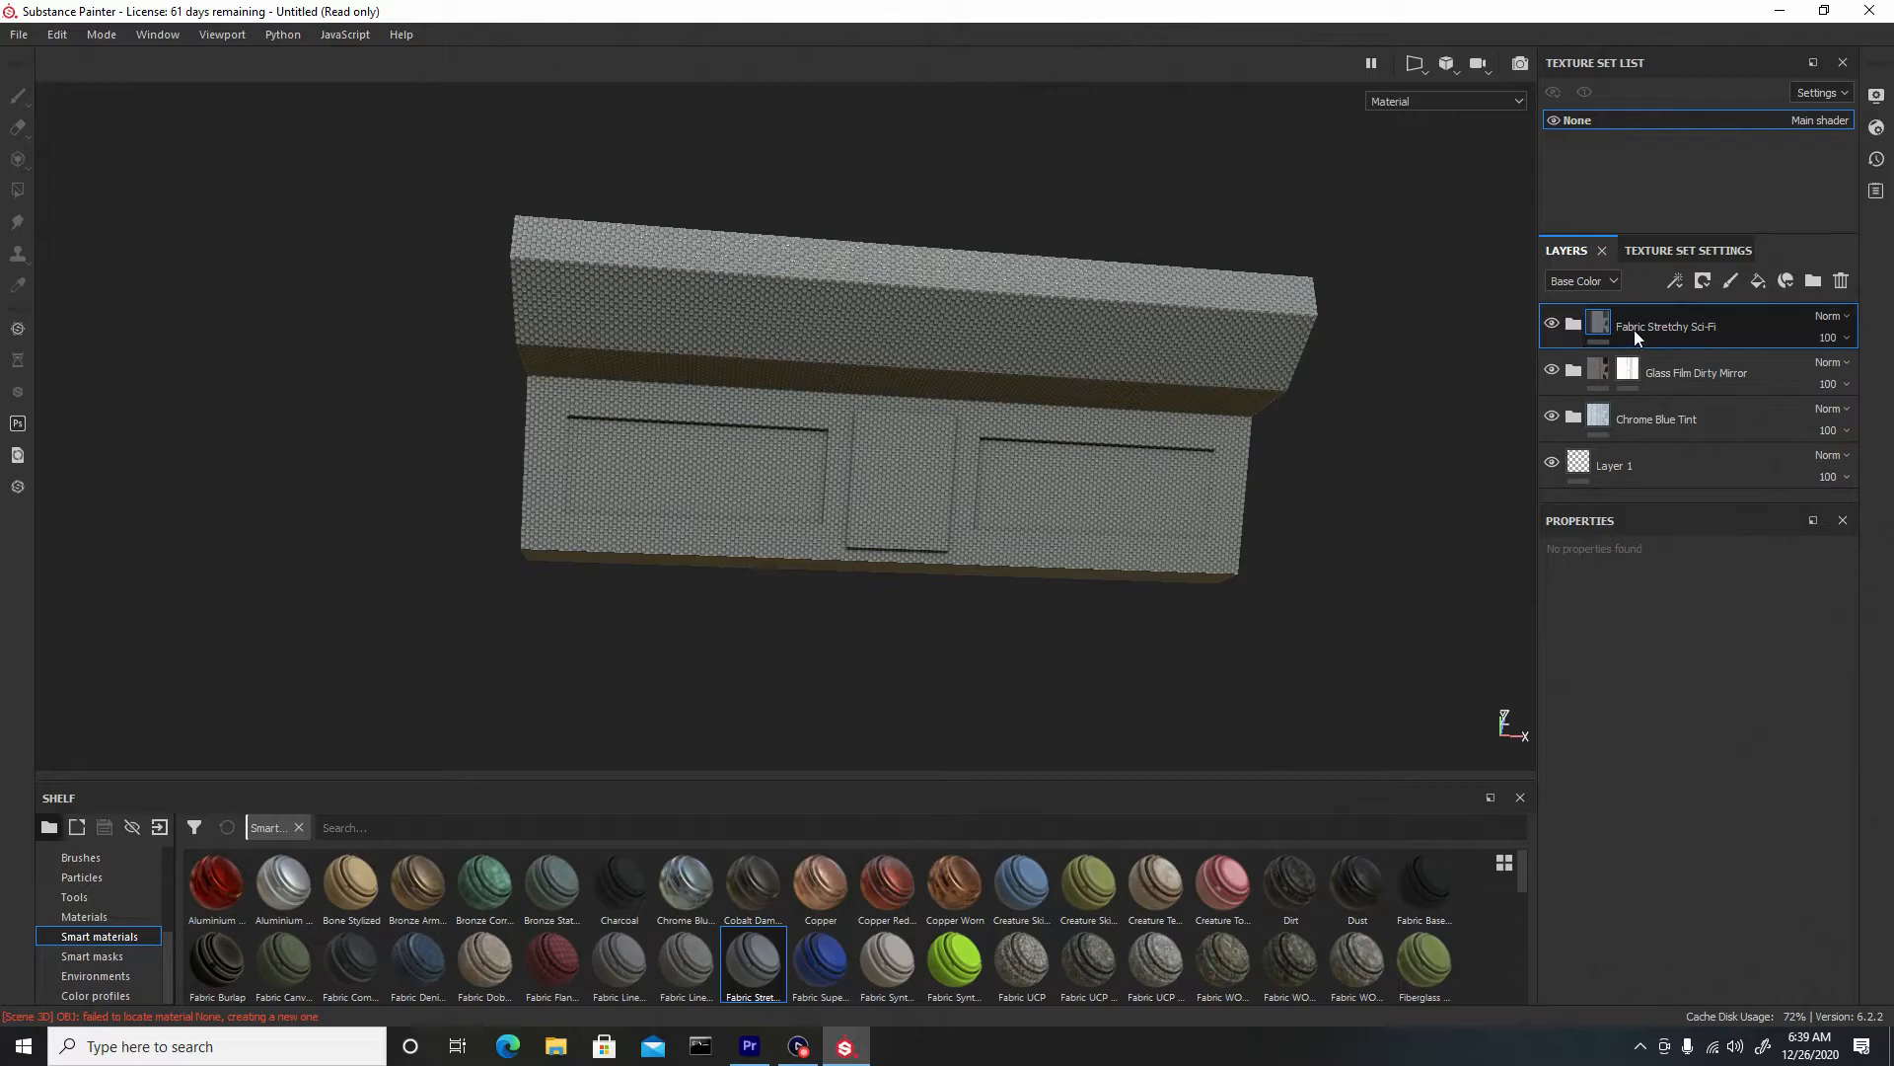
click(1576, 323)
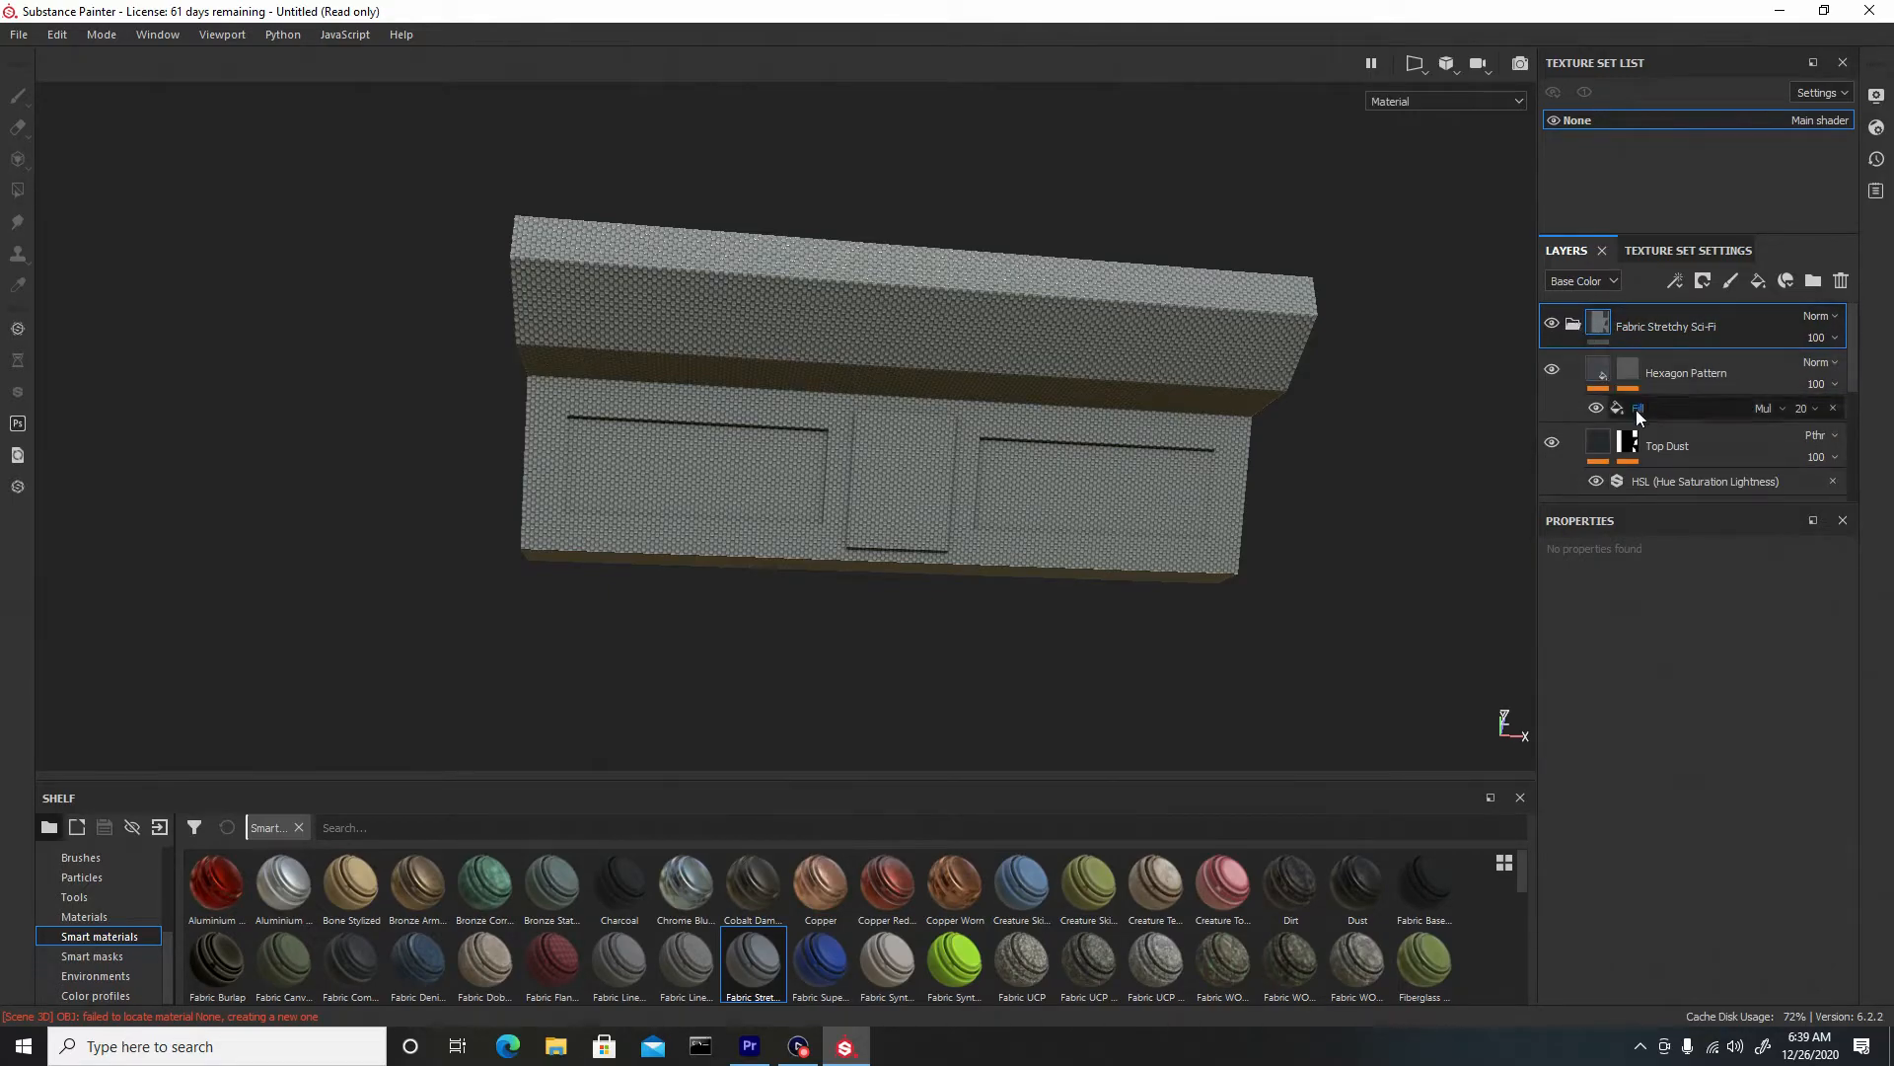
In the Hexagon Pattern mask, set the hexa fill's UV scale to about 58.93 and lower its blur
click(1635, 375)
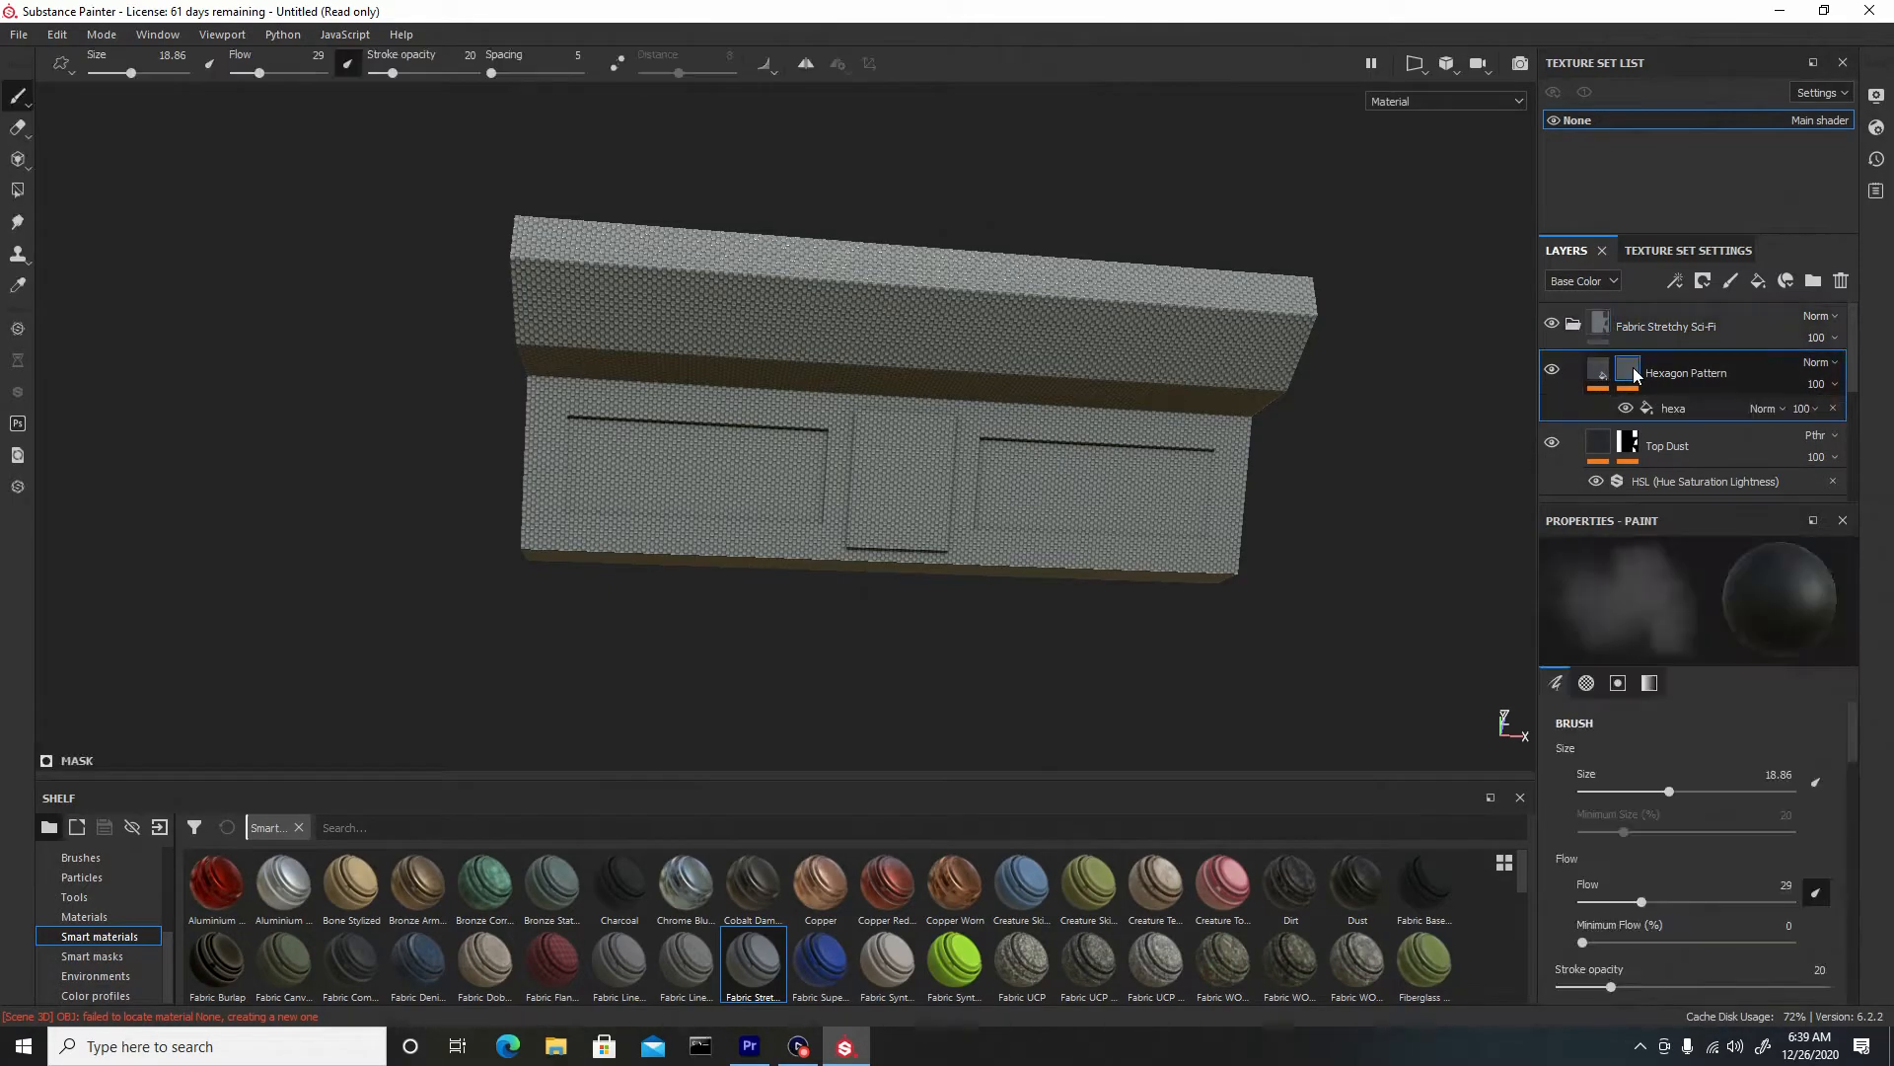
click(1707, 406)
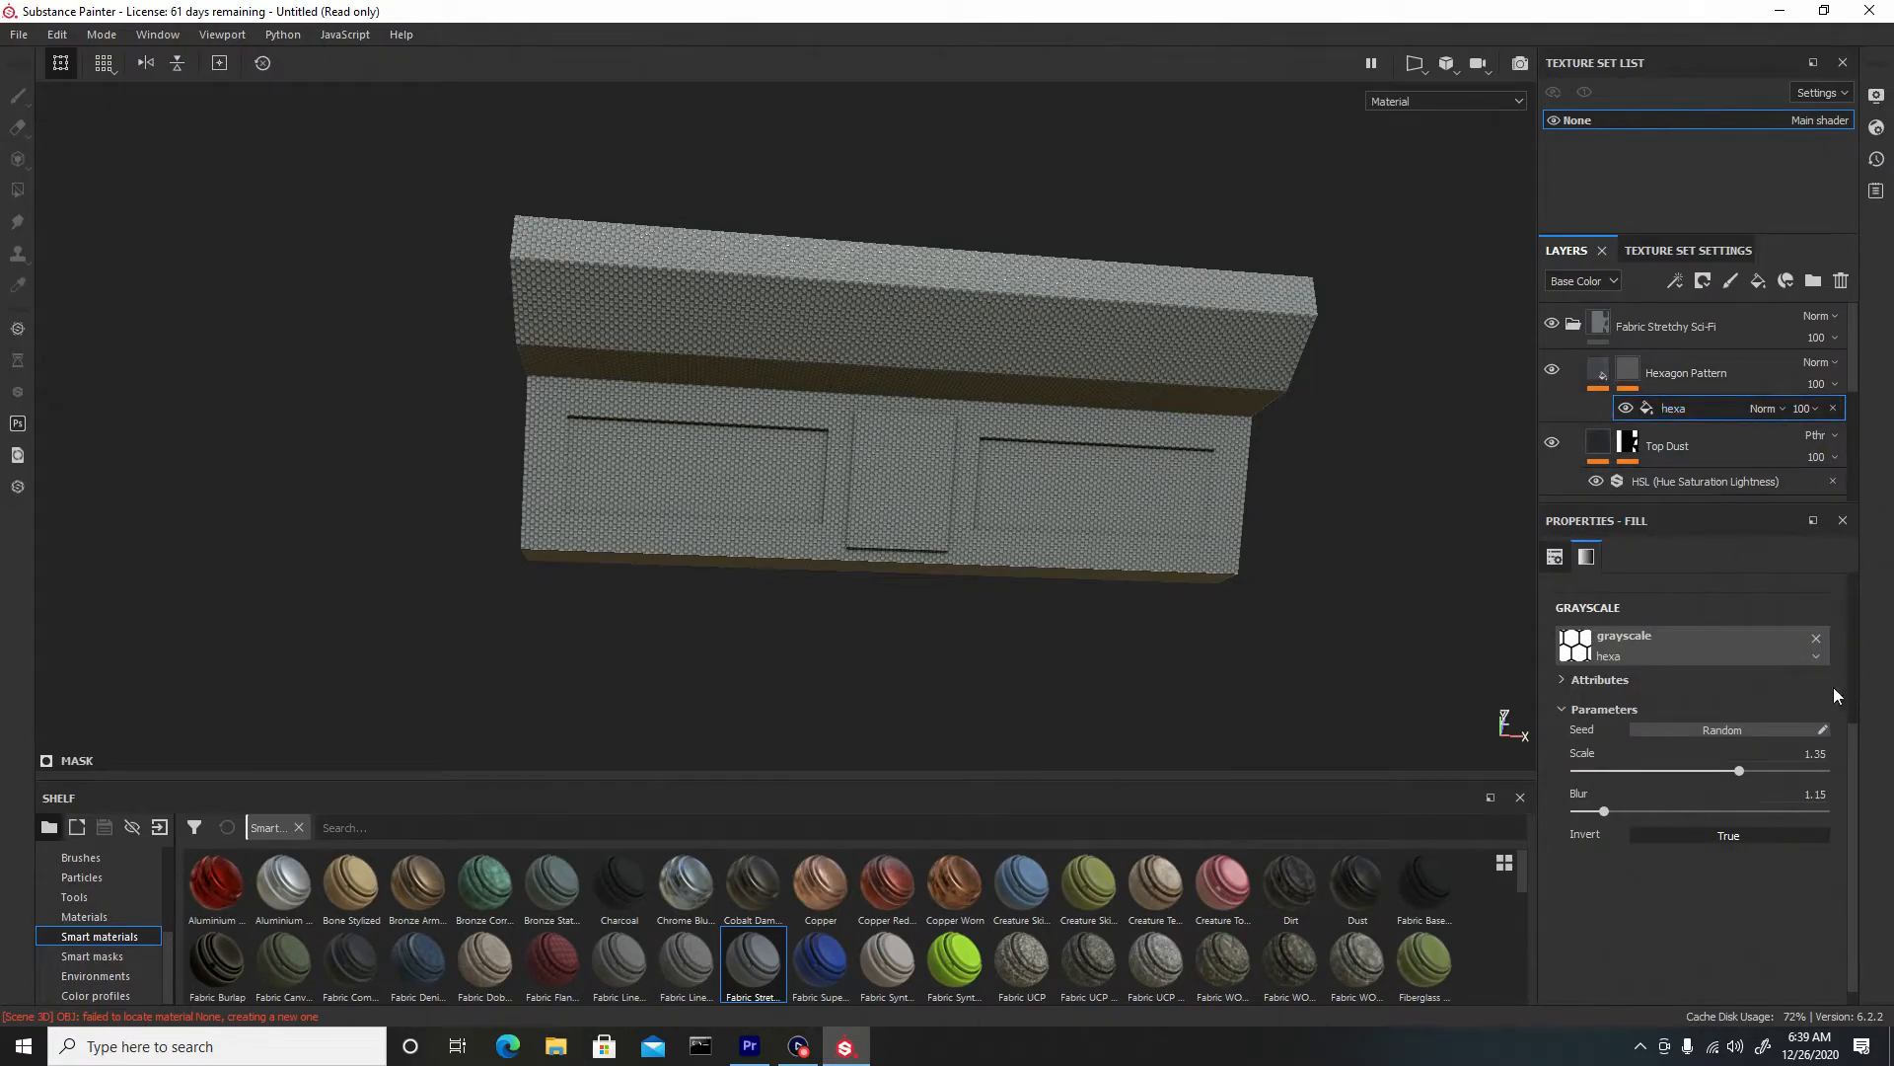
scroll(1860, 725, up, 2)
scroll(1861, 725, up, 2)
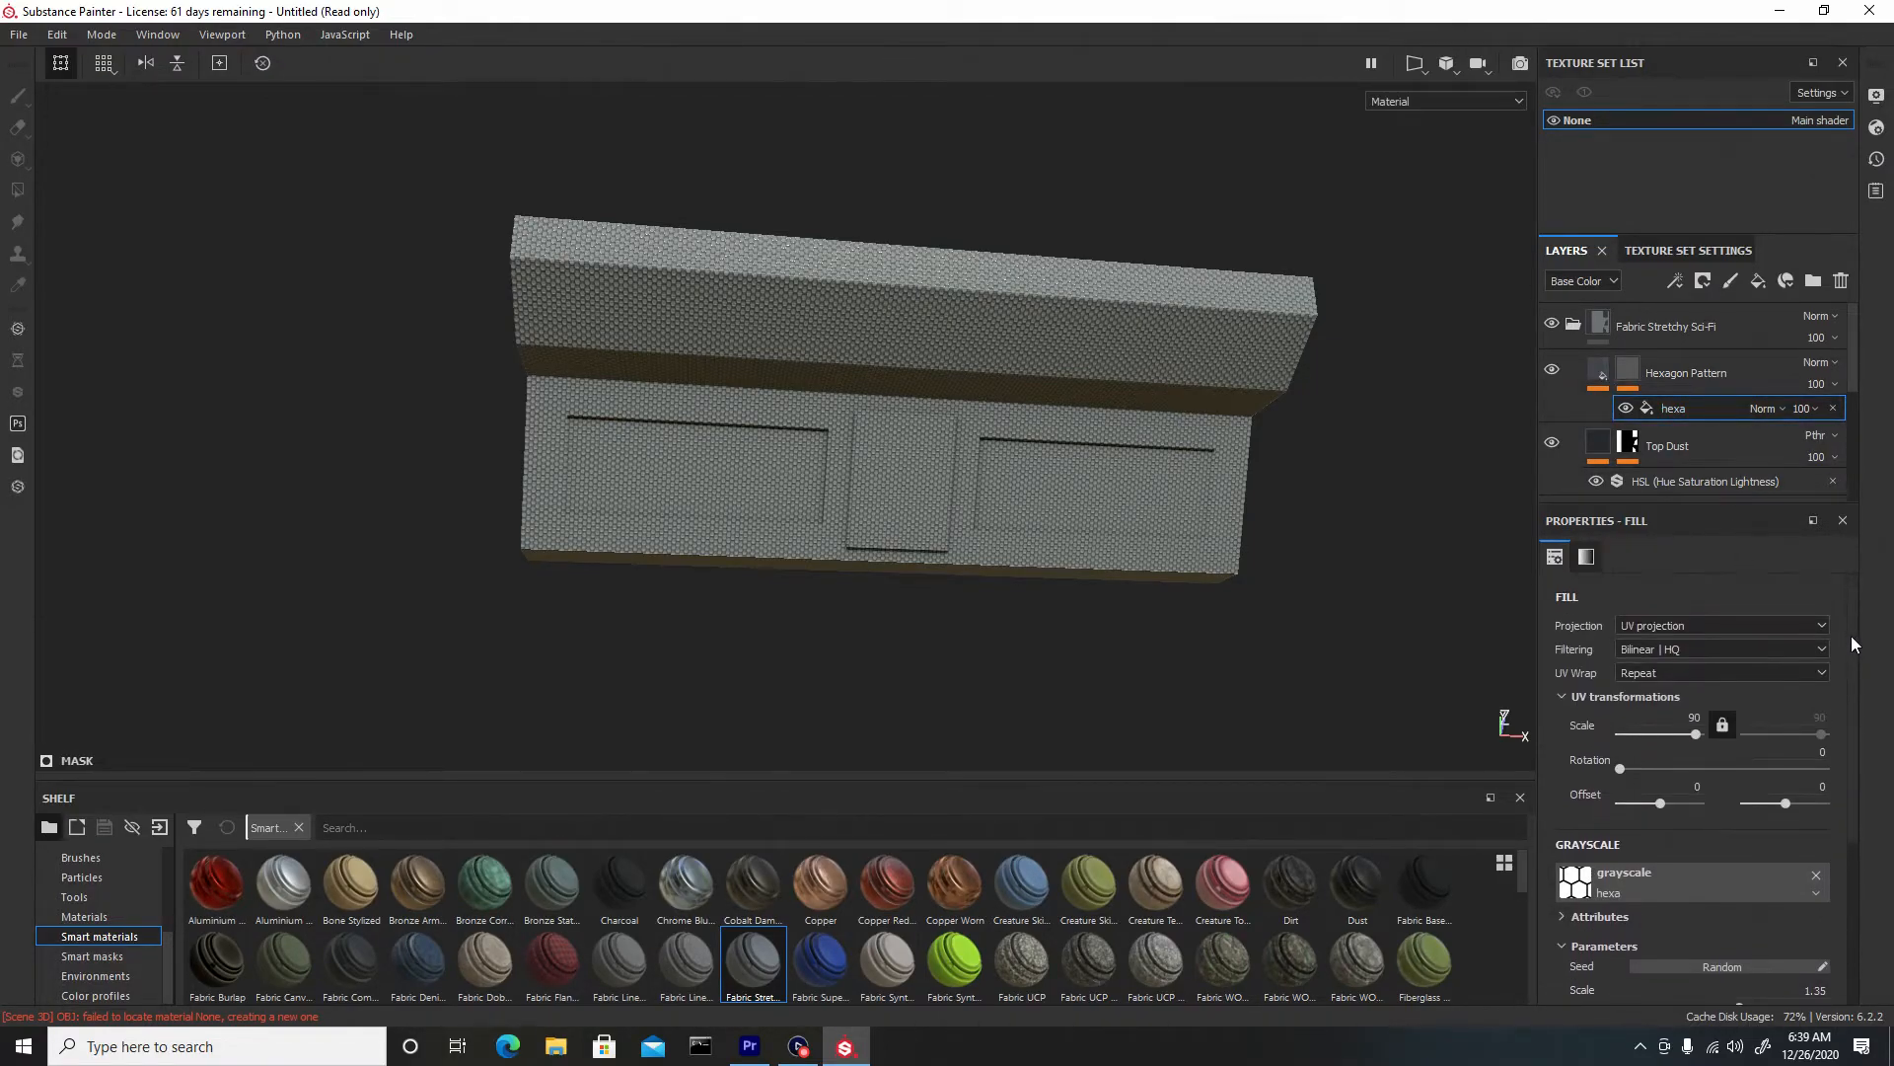
drag(1713, 732, 1681, 727)
scroll(1693, 834, down, 2)
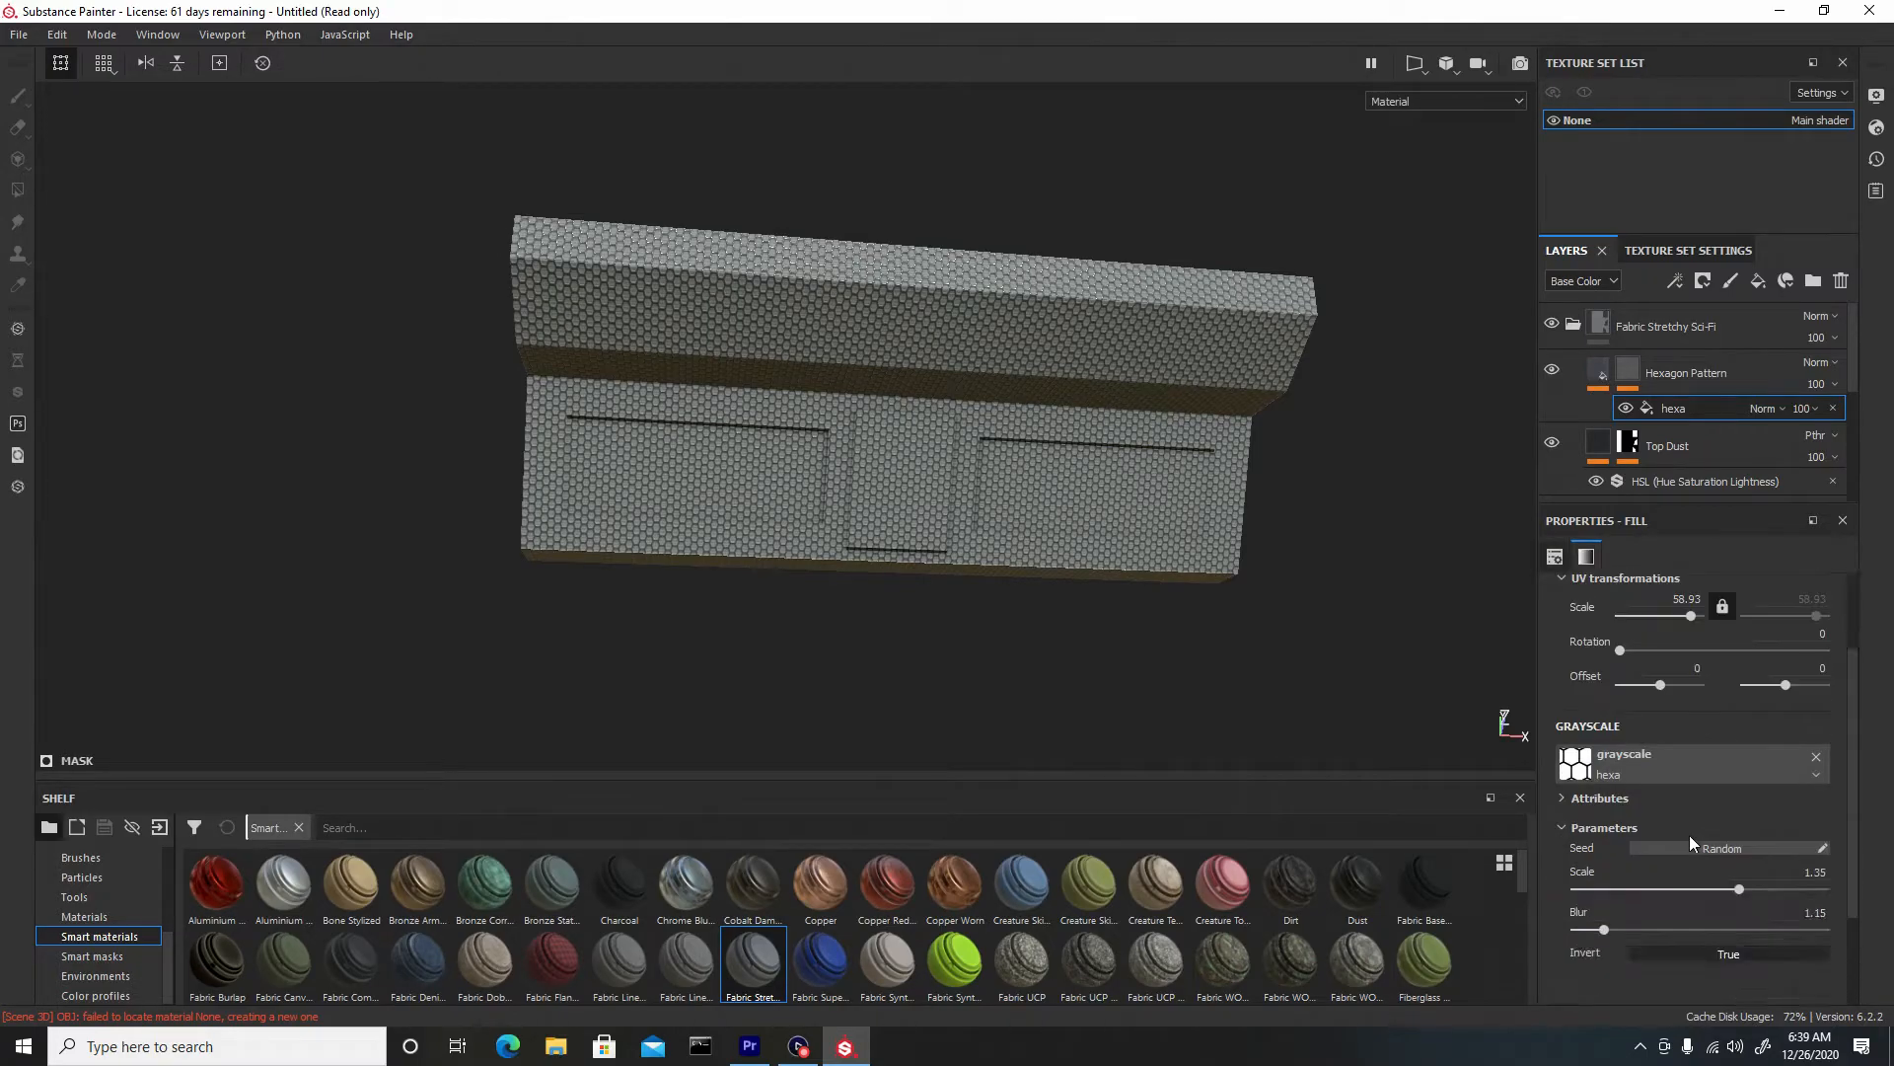
scroll(1689, 835, down, 1)
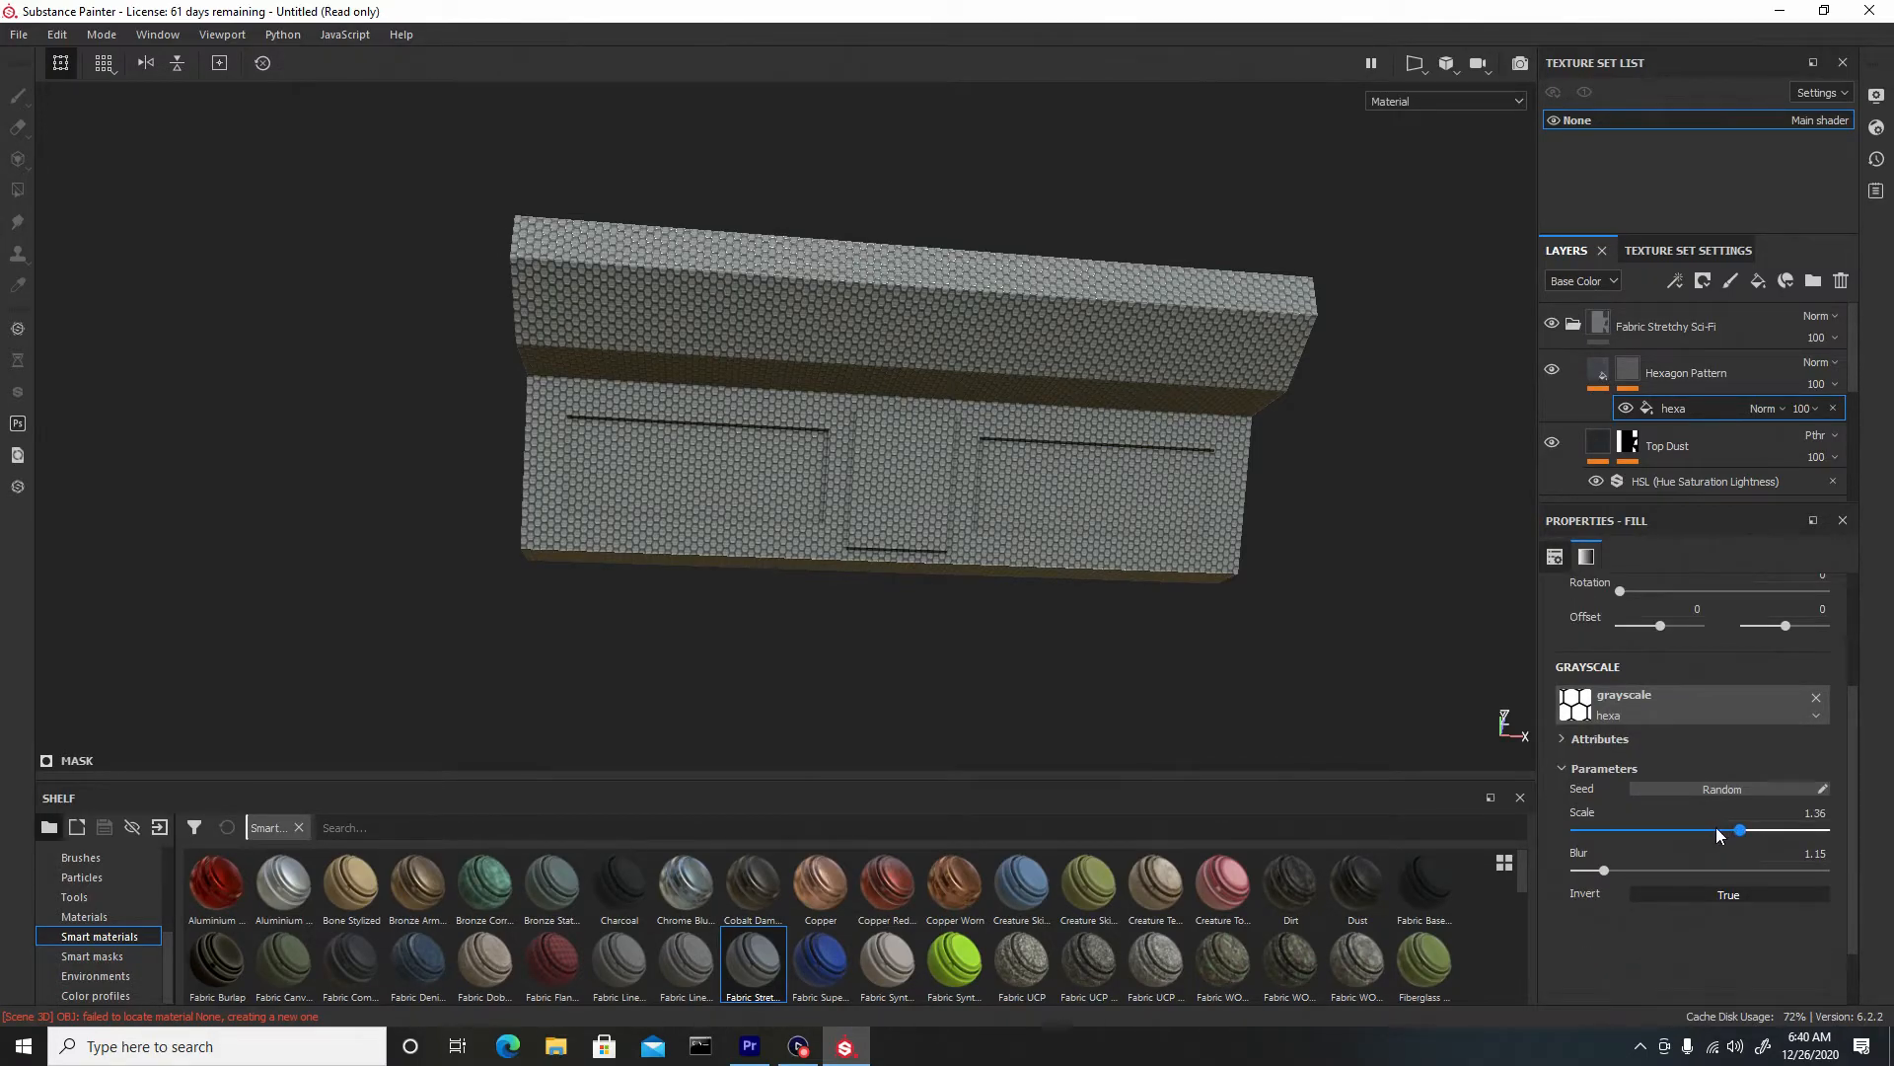
drag(1612, 867, 1561, 867)
Change the Hexagon Pattern layer's base color to a light bluish grey of about R 0.318, G 0.331, B 0.361
click(1600, 371)
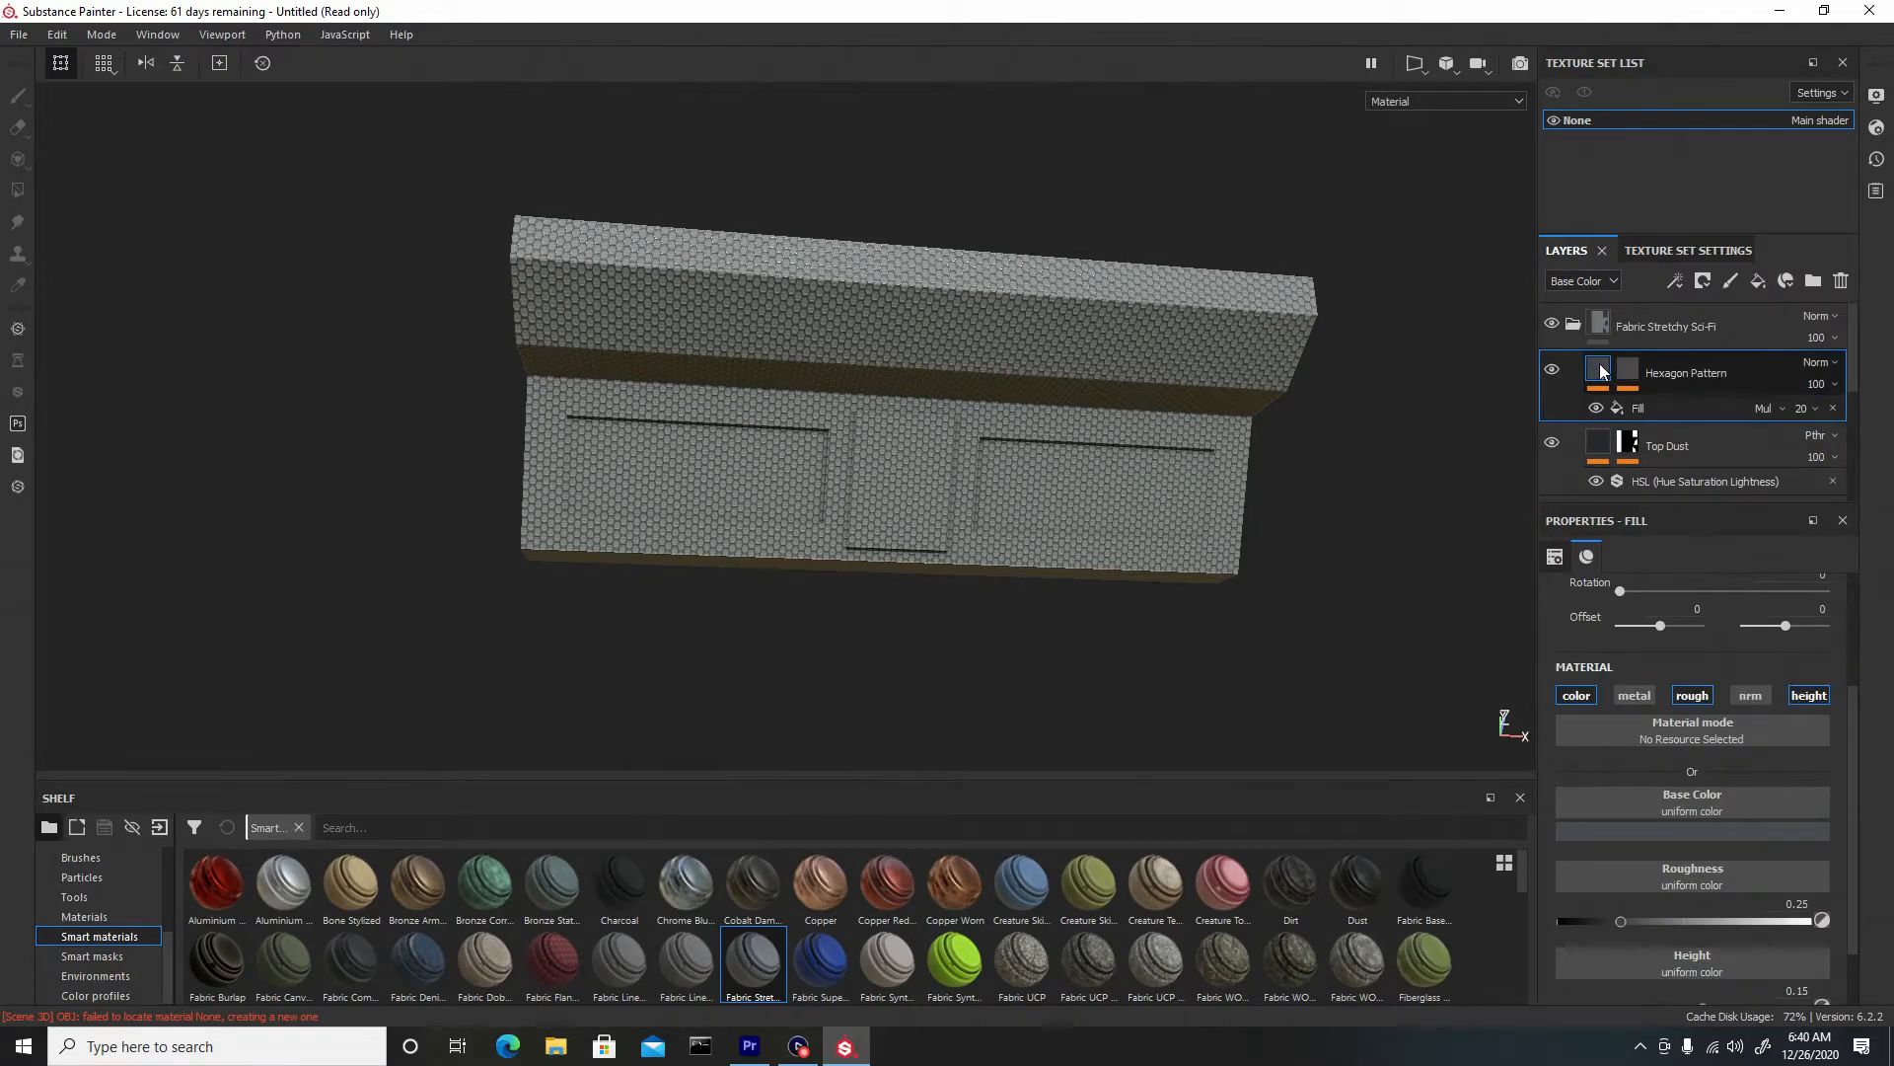
click(1674, 832)
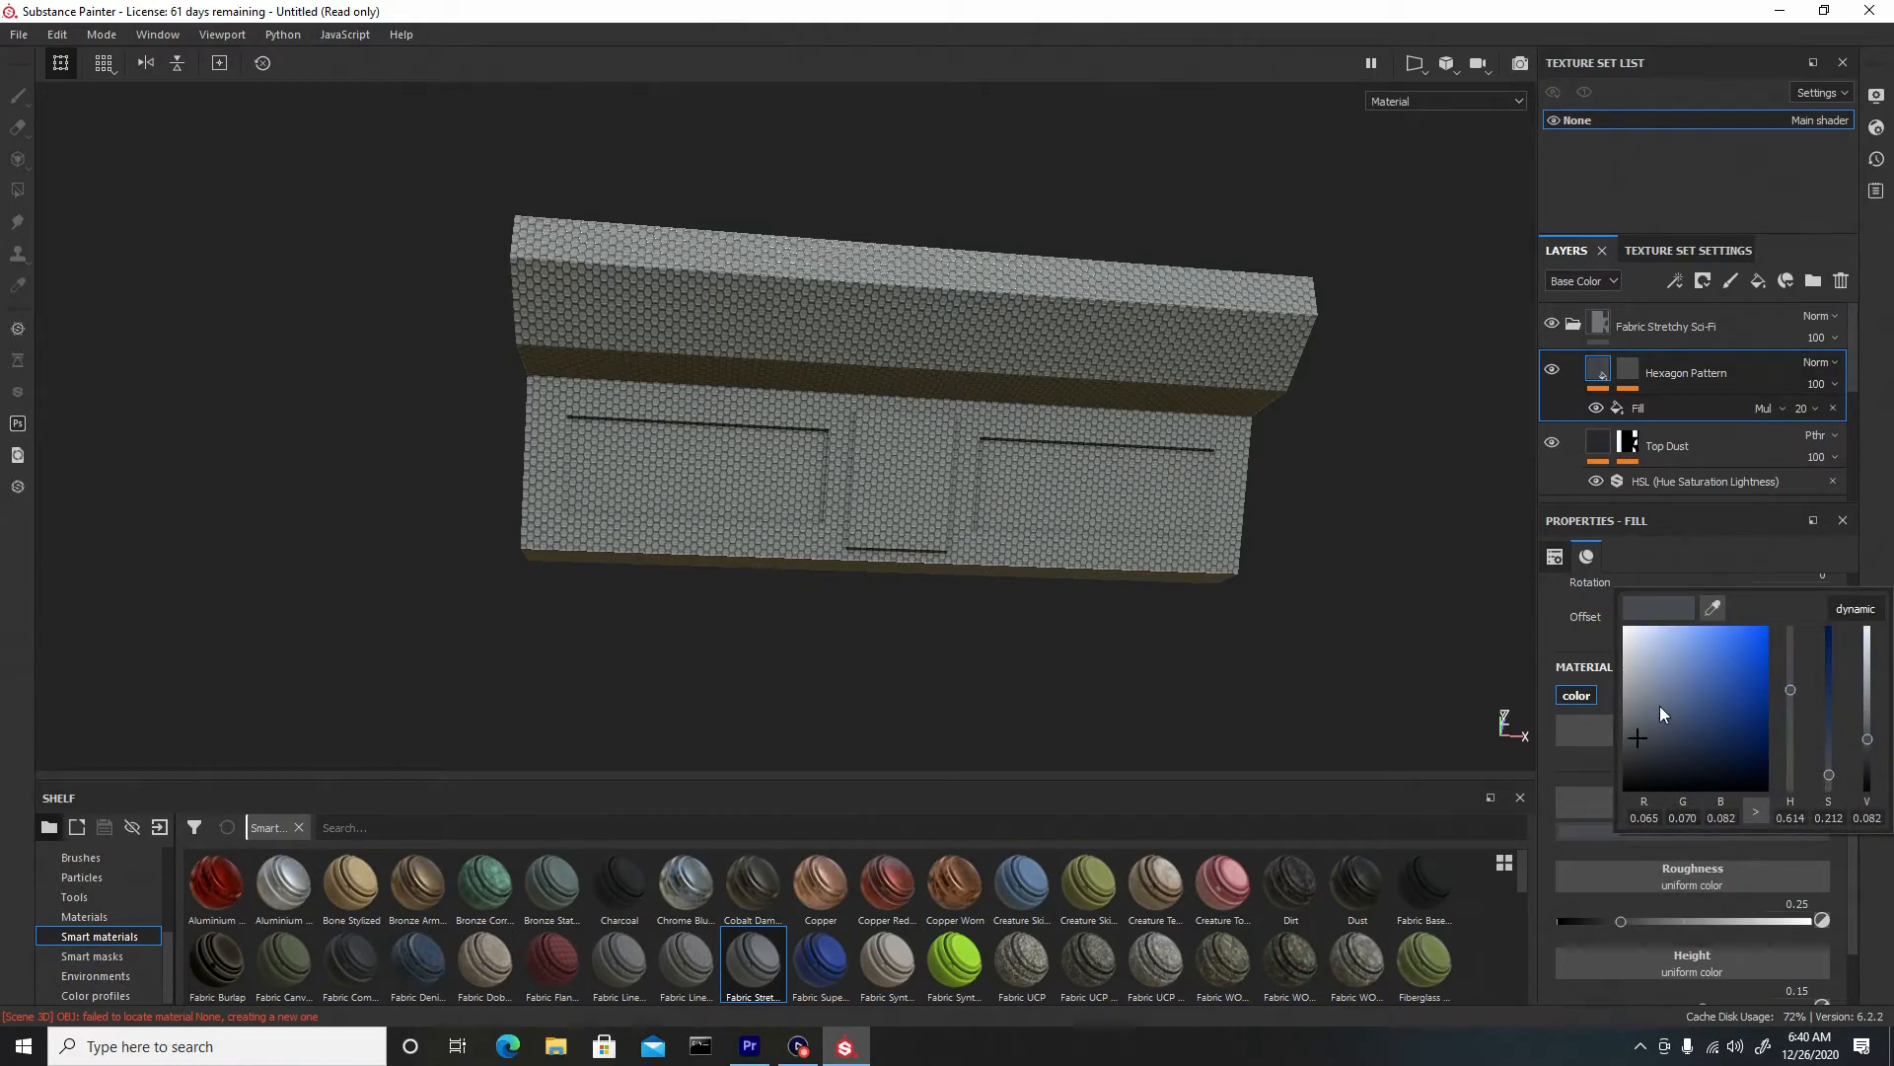
click(1634, 685)
drag(1630, 683, 1631, 686)
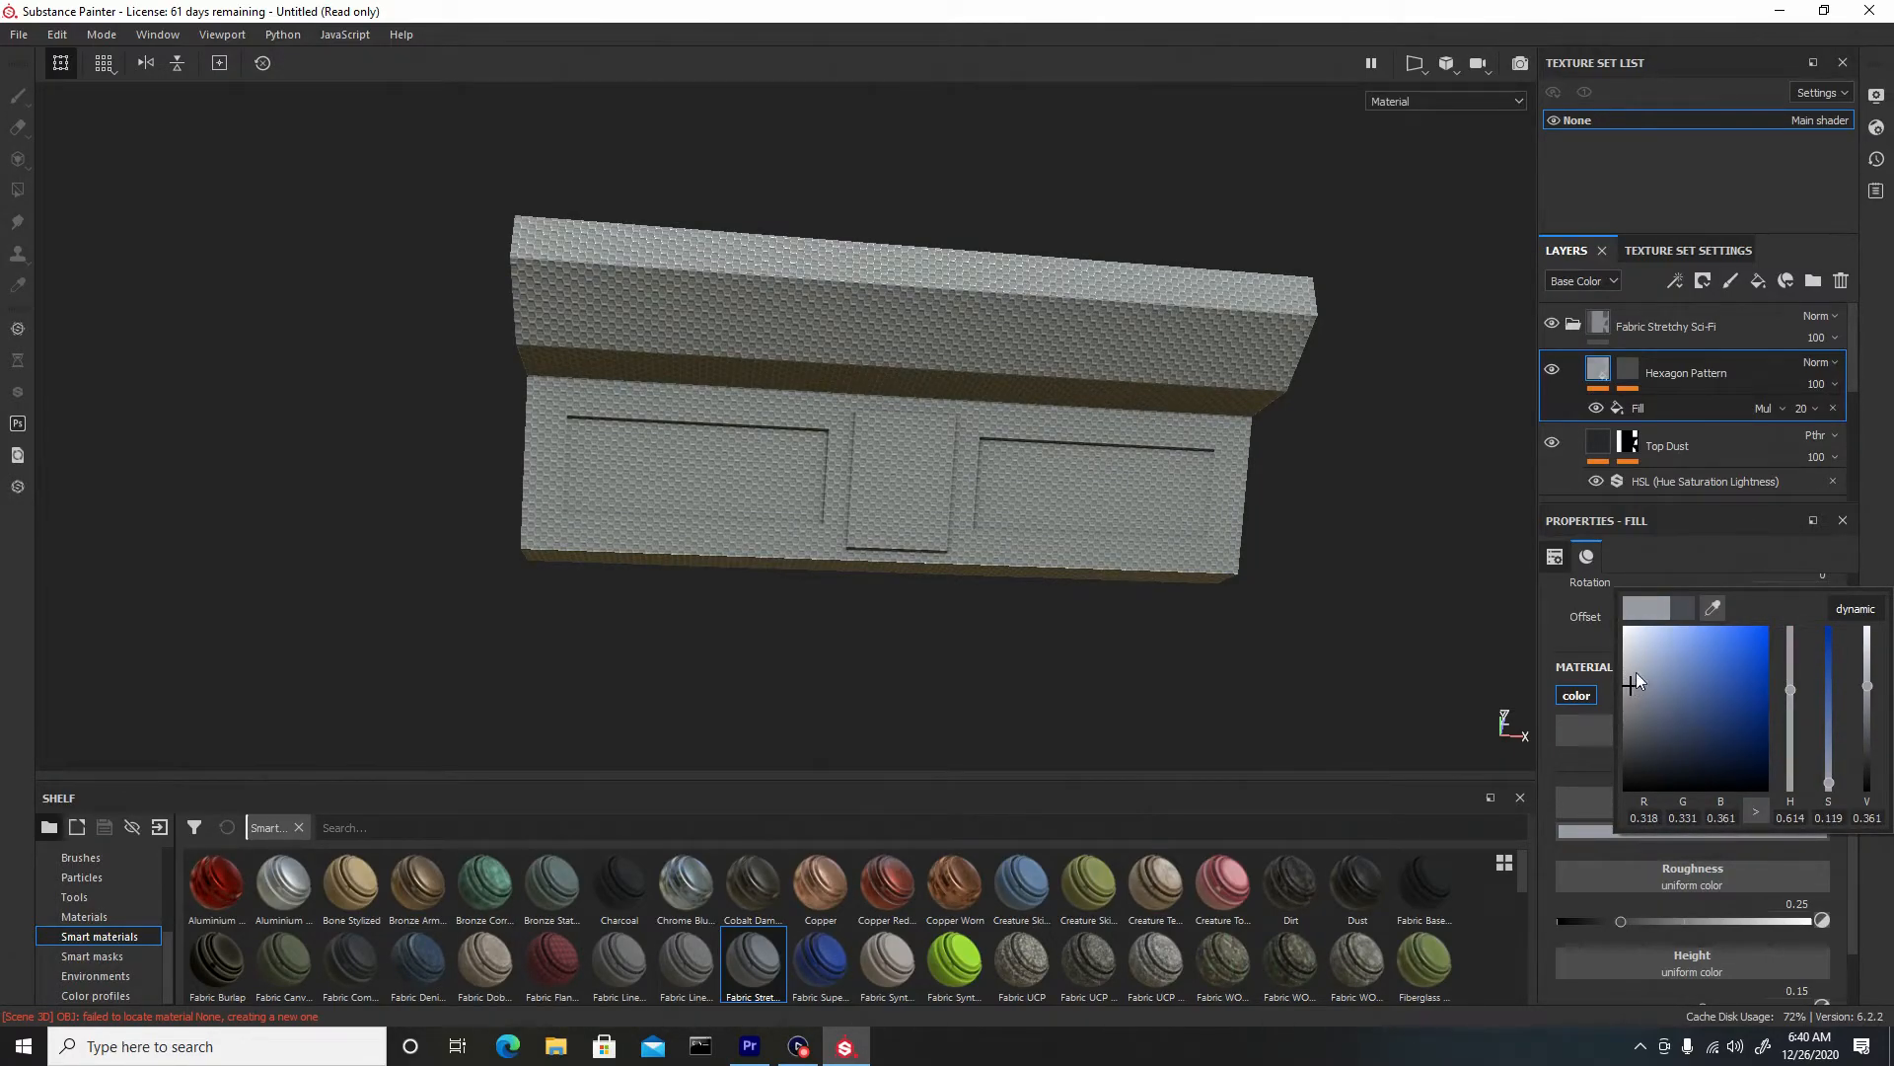
Set the base color of the Fabric Stretchy Sci-Fi group's Base Color layer to black
drag(1856, 381, 1855, 460)
click(1659, 397)
click(1659, 831)
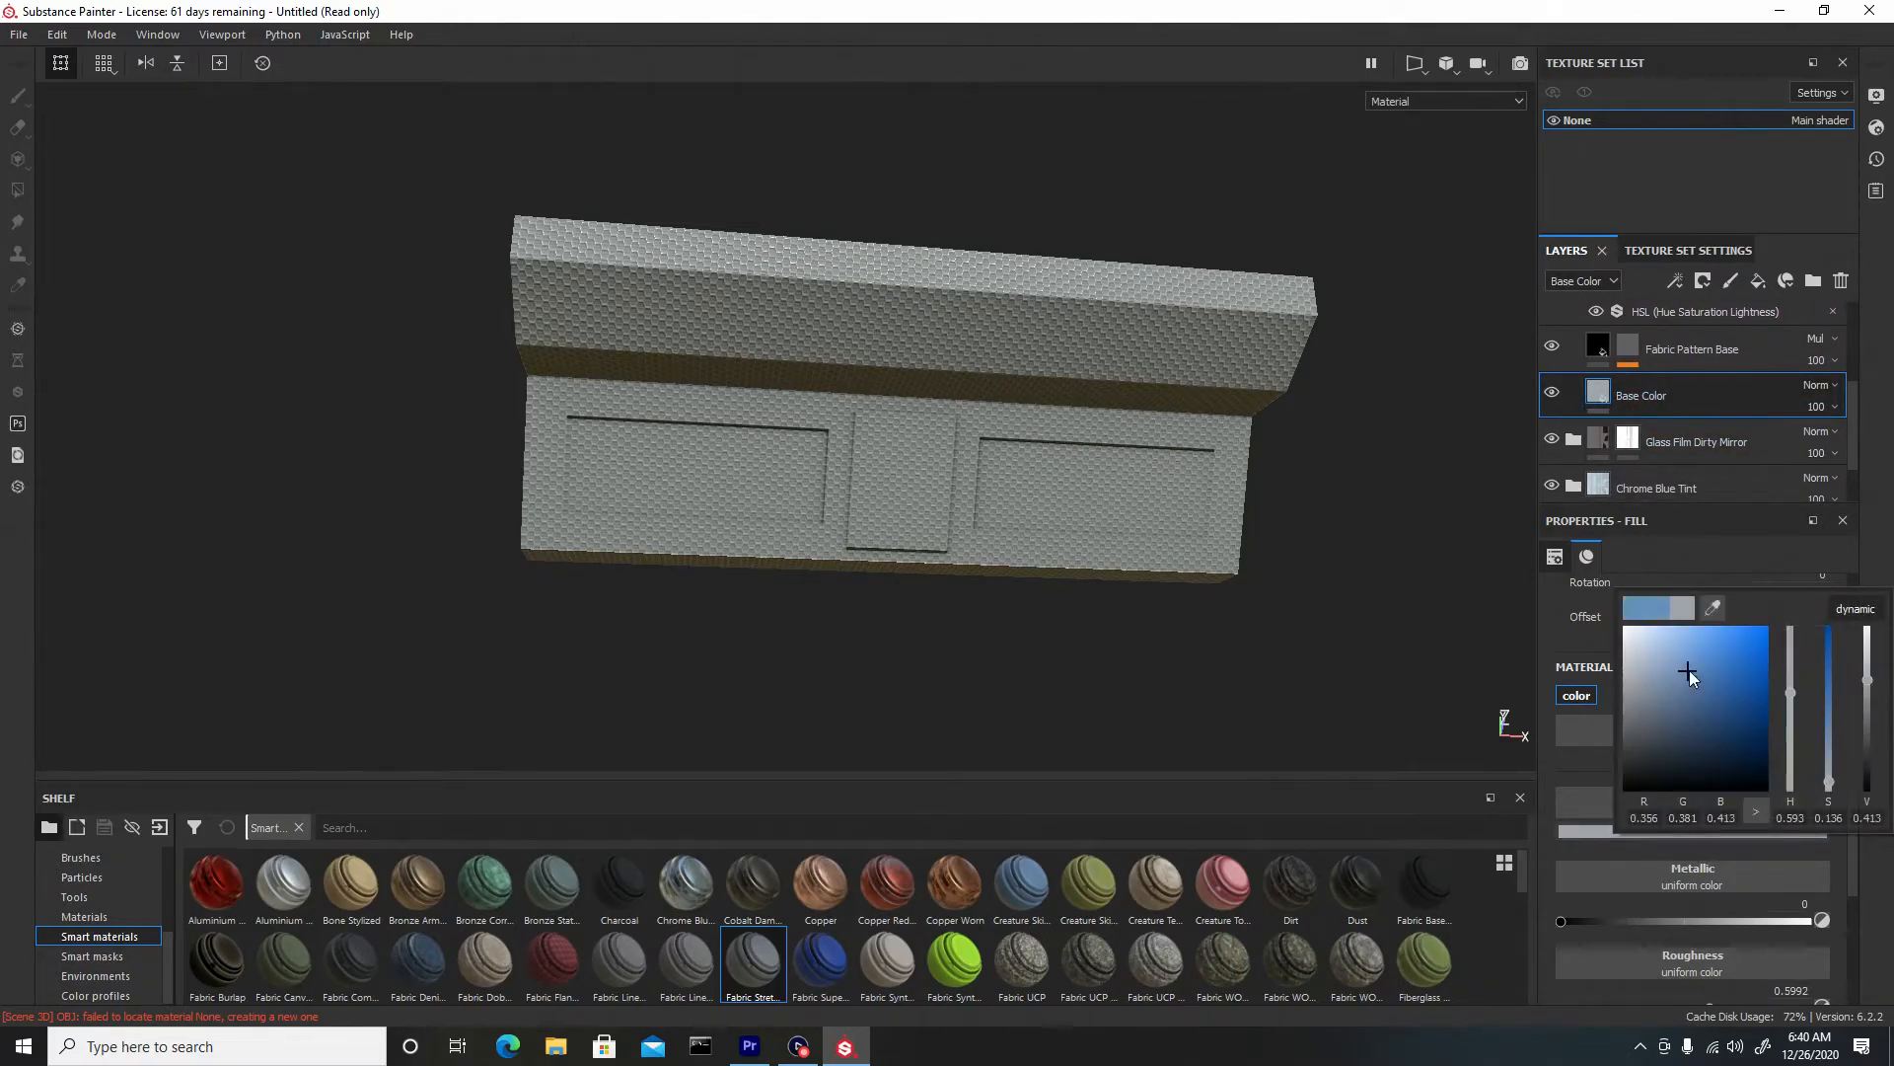
drag(1689, 677, 1788, 830)
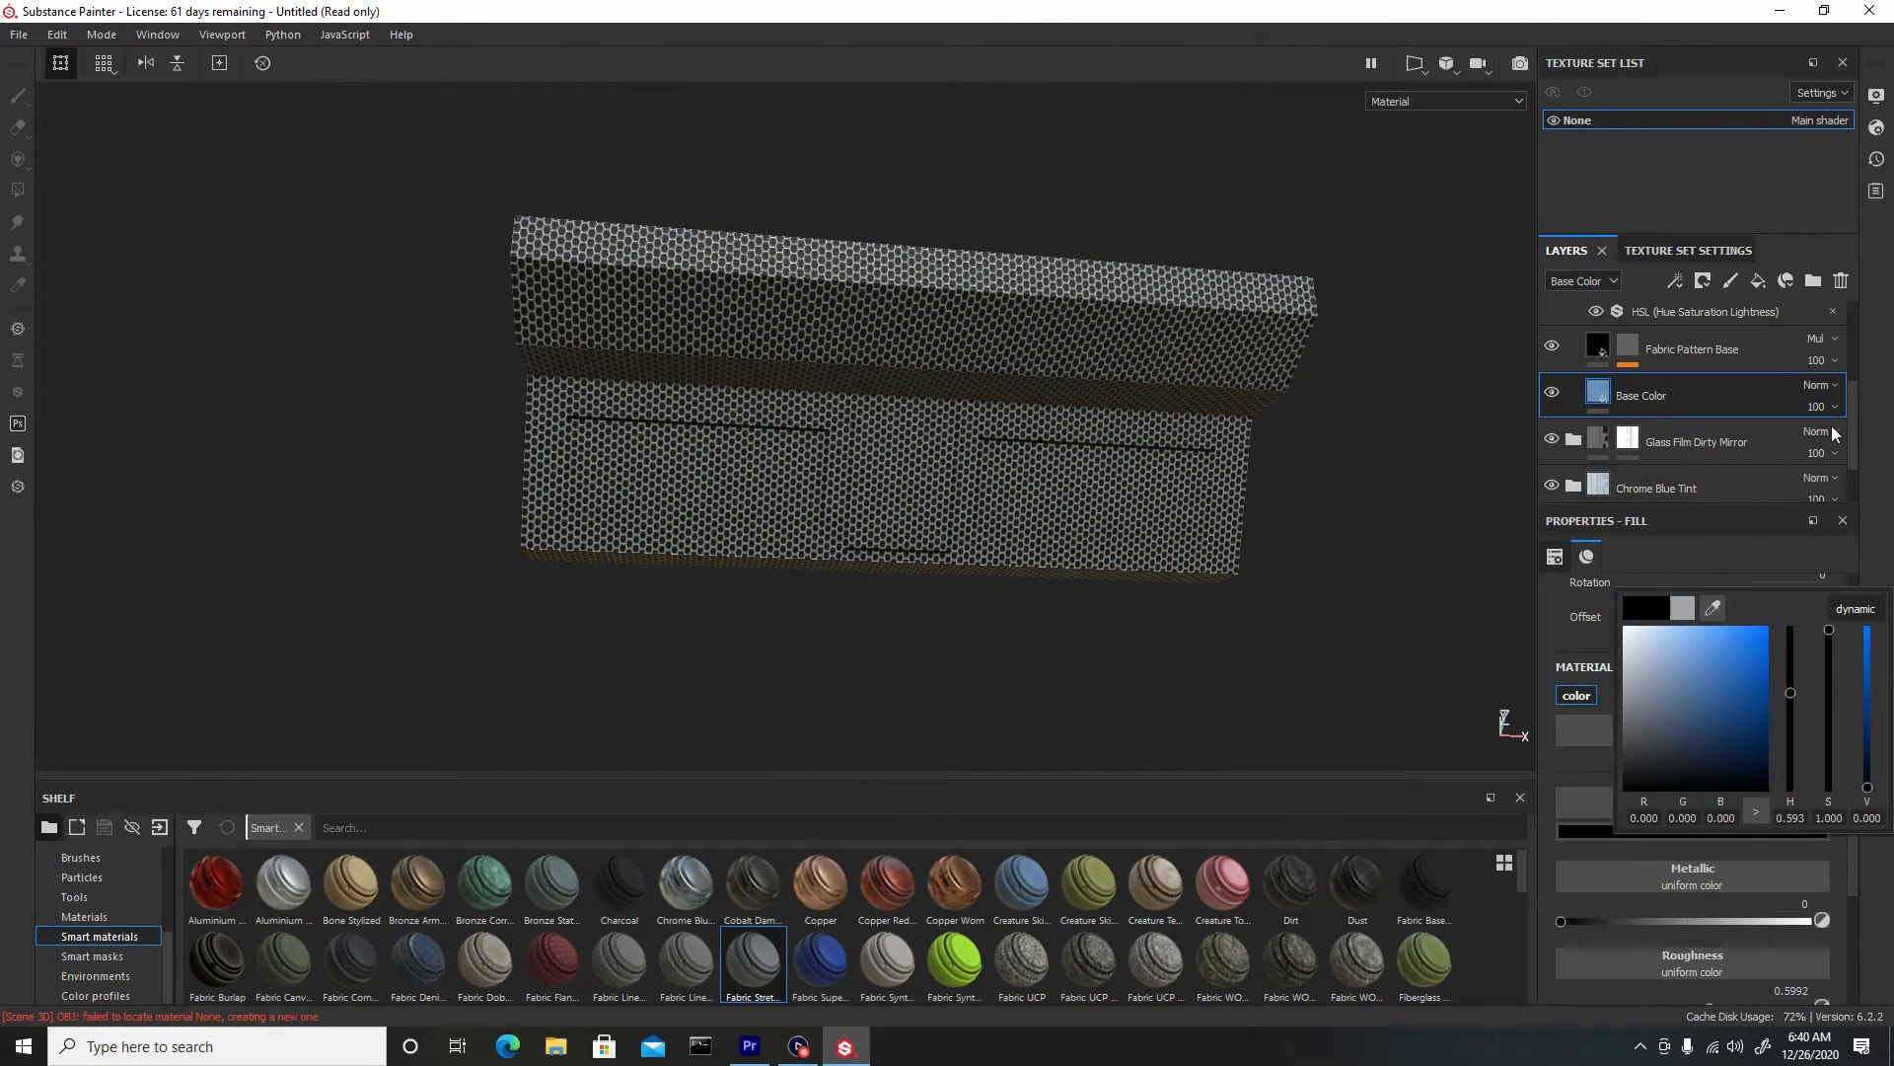
Collapse the Fabric Stretchy Sci-Fi group and add a black mask to it
drag(1854, 450, 1856, 346)
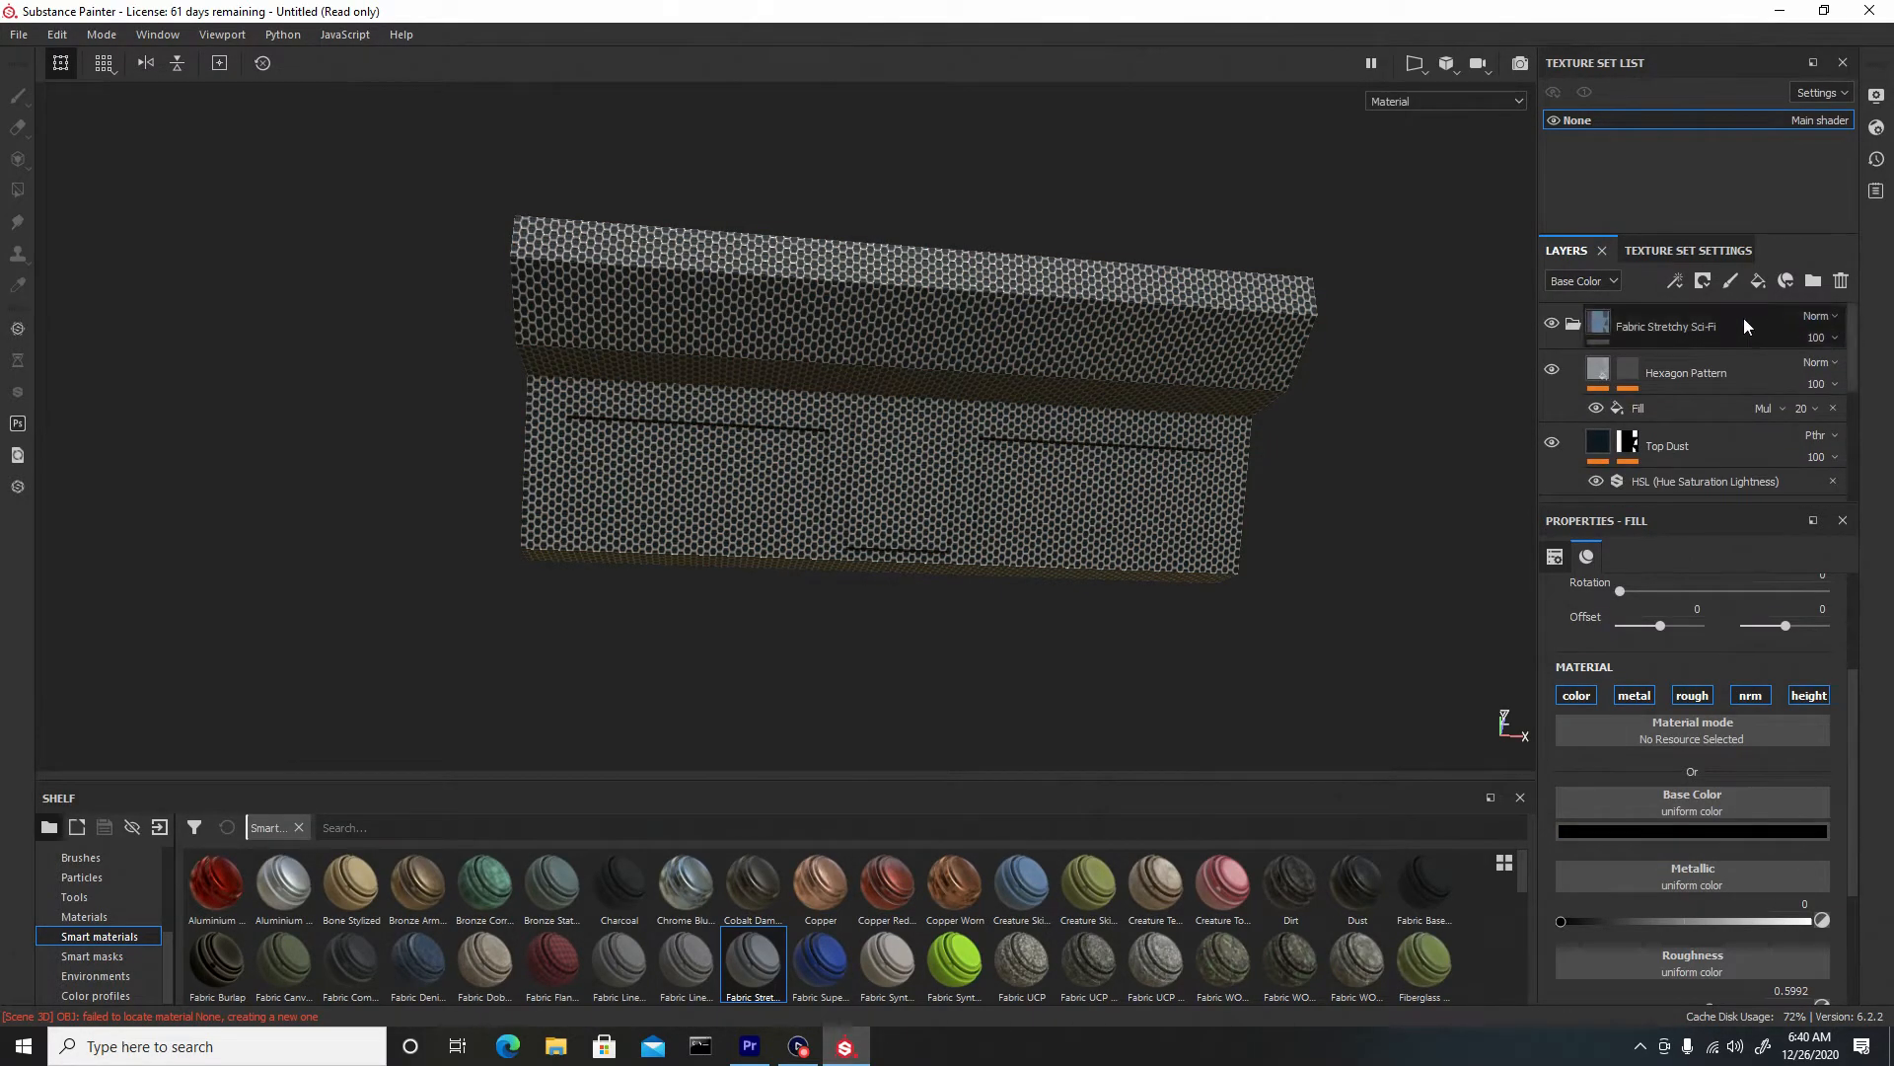
click(1573, 325)
click(1758, 328)
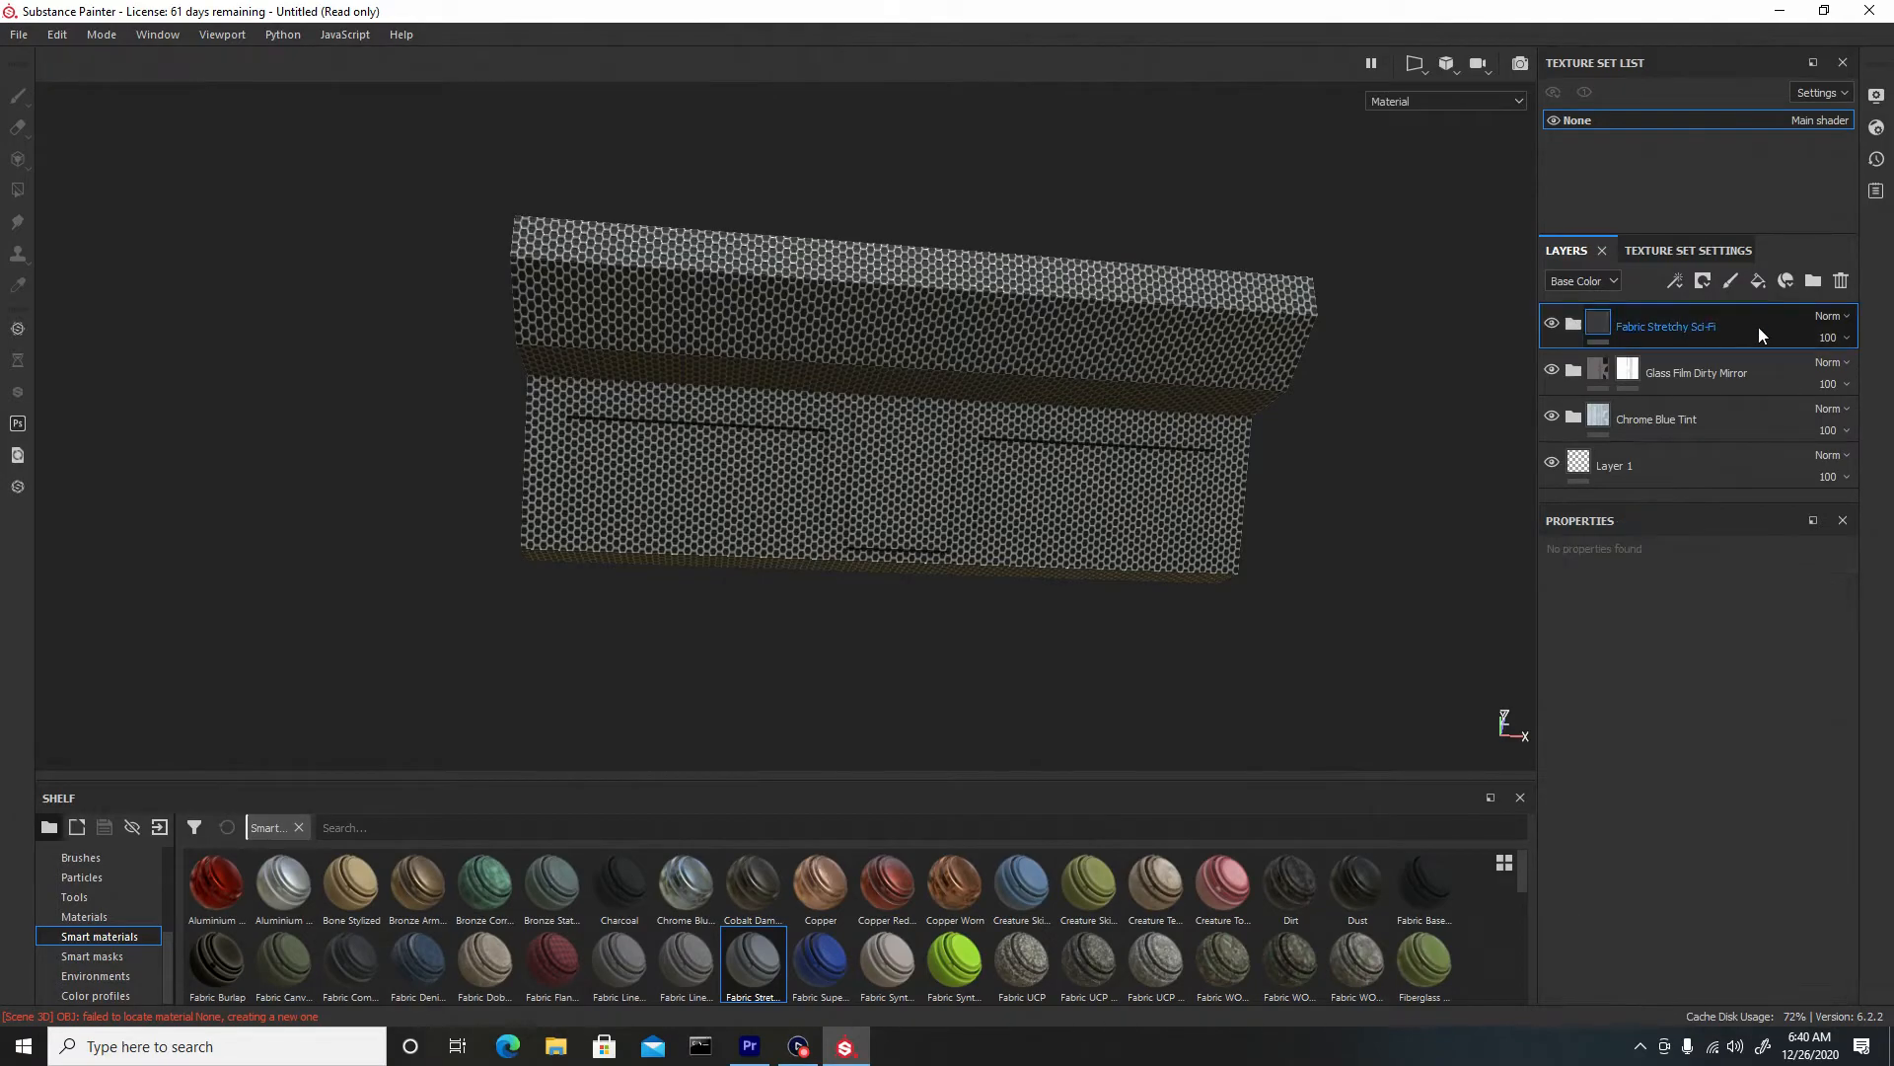
right_click(1749, 324)
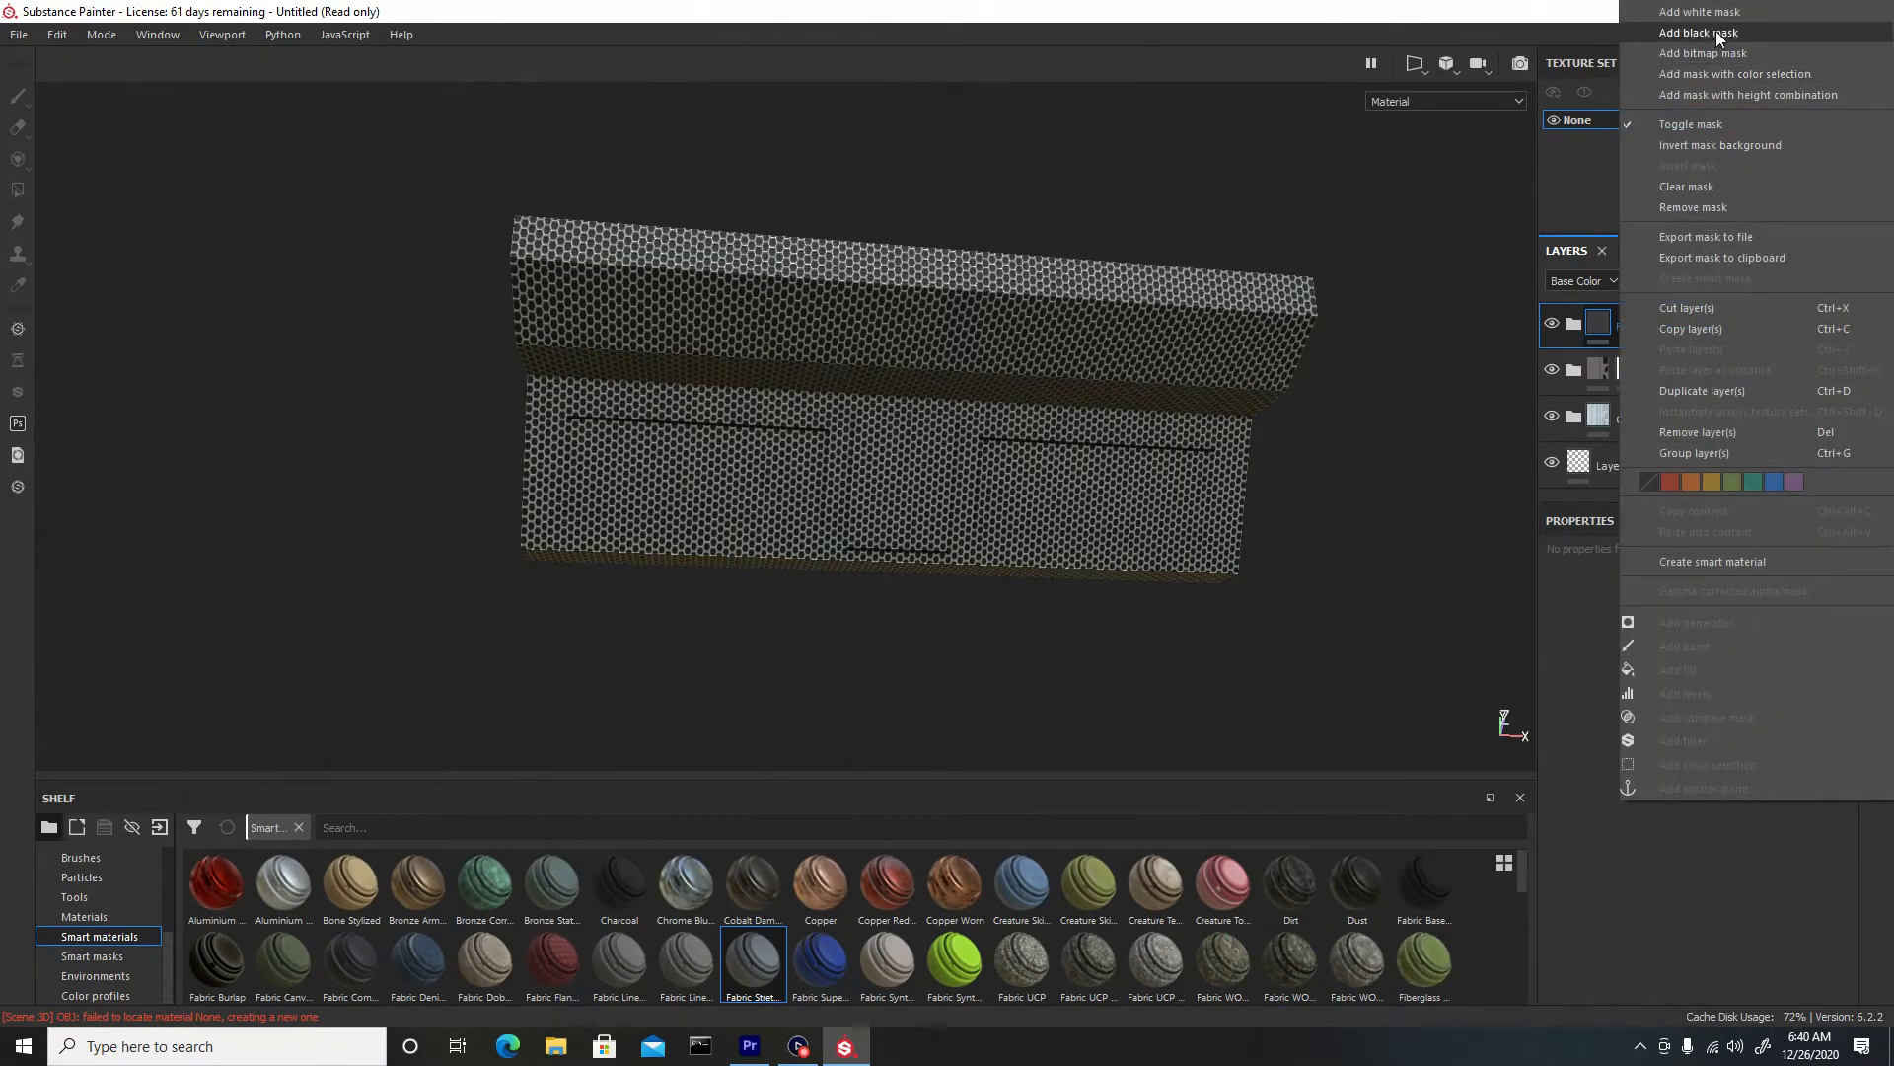
click(1718, 33)
alt+drag(1352, 287, 1318, 325)
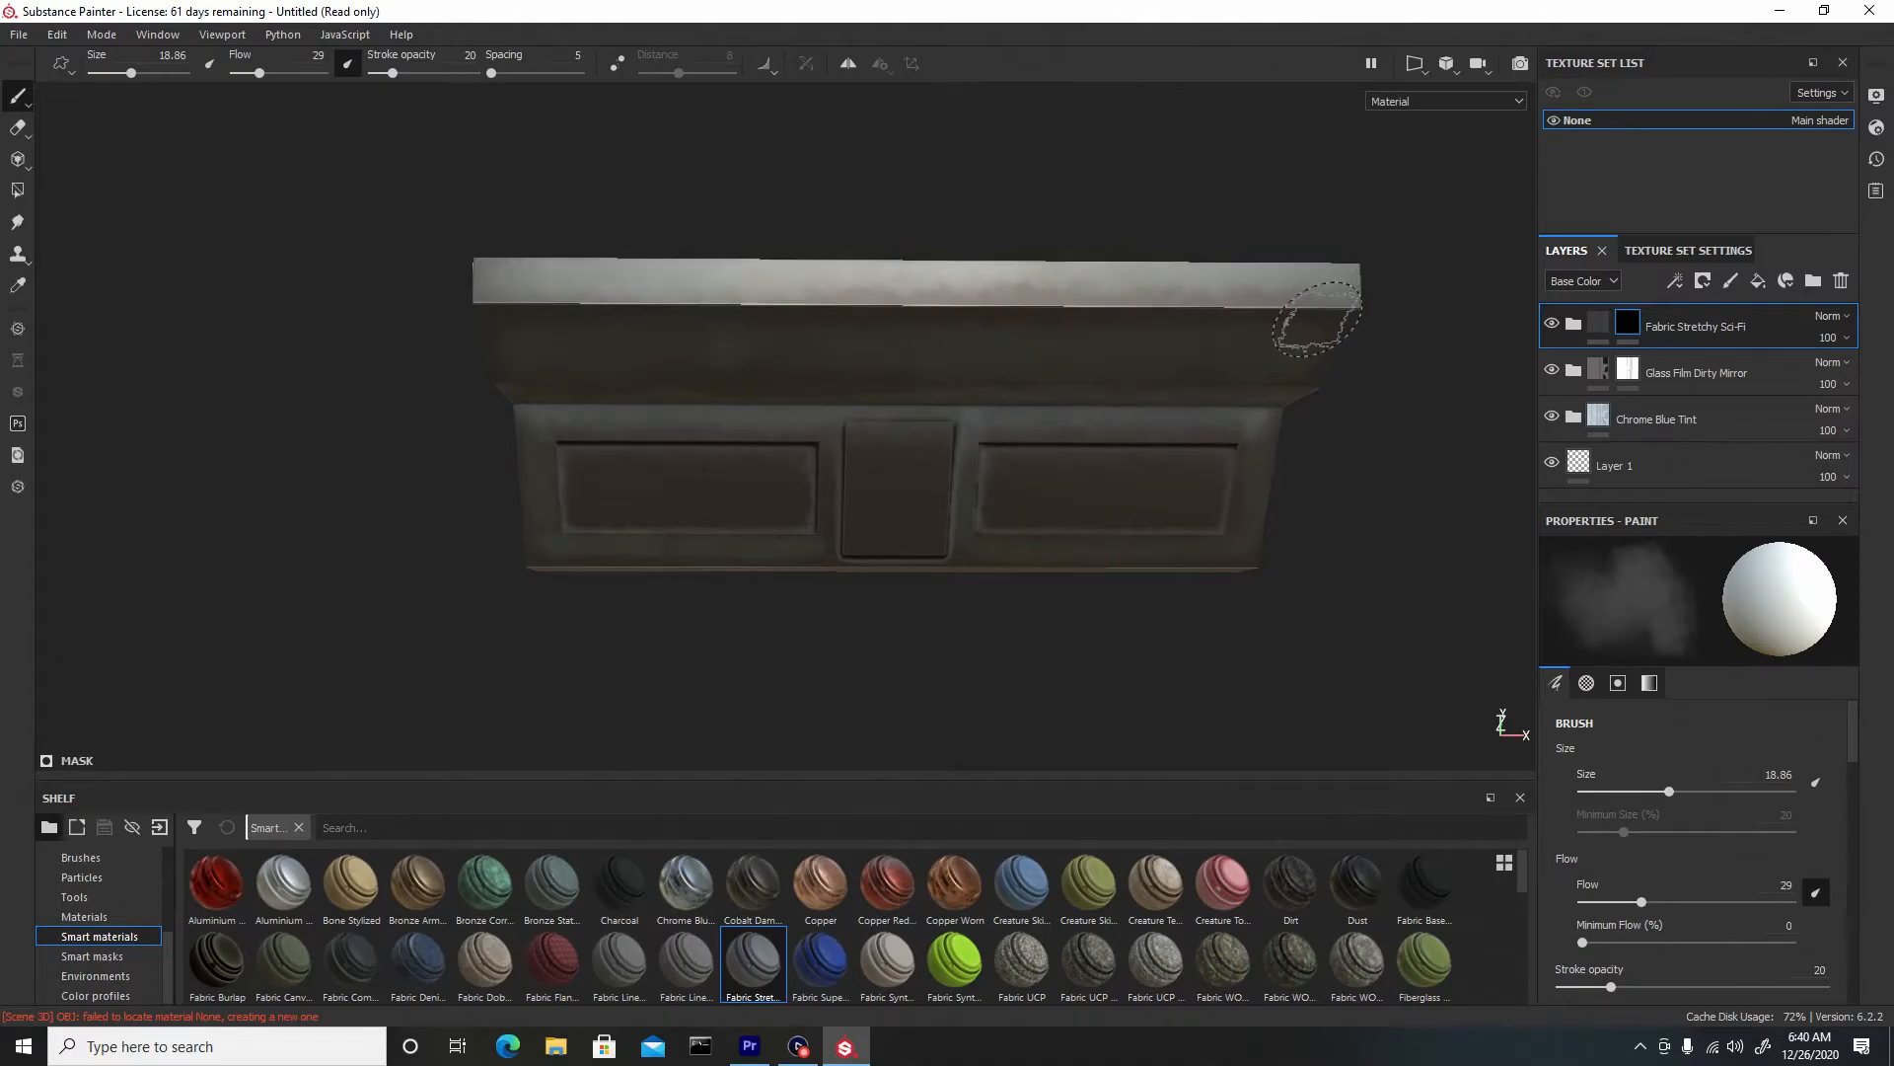
Turn on symmetry for mask painting and choose the Basic Hard brush
click(848, 65)
alt+drag(761, 427, 711, 427)
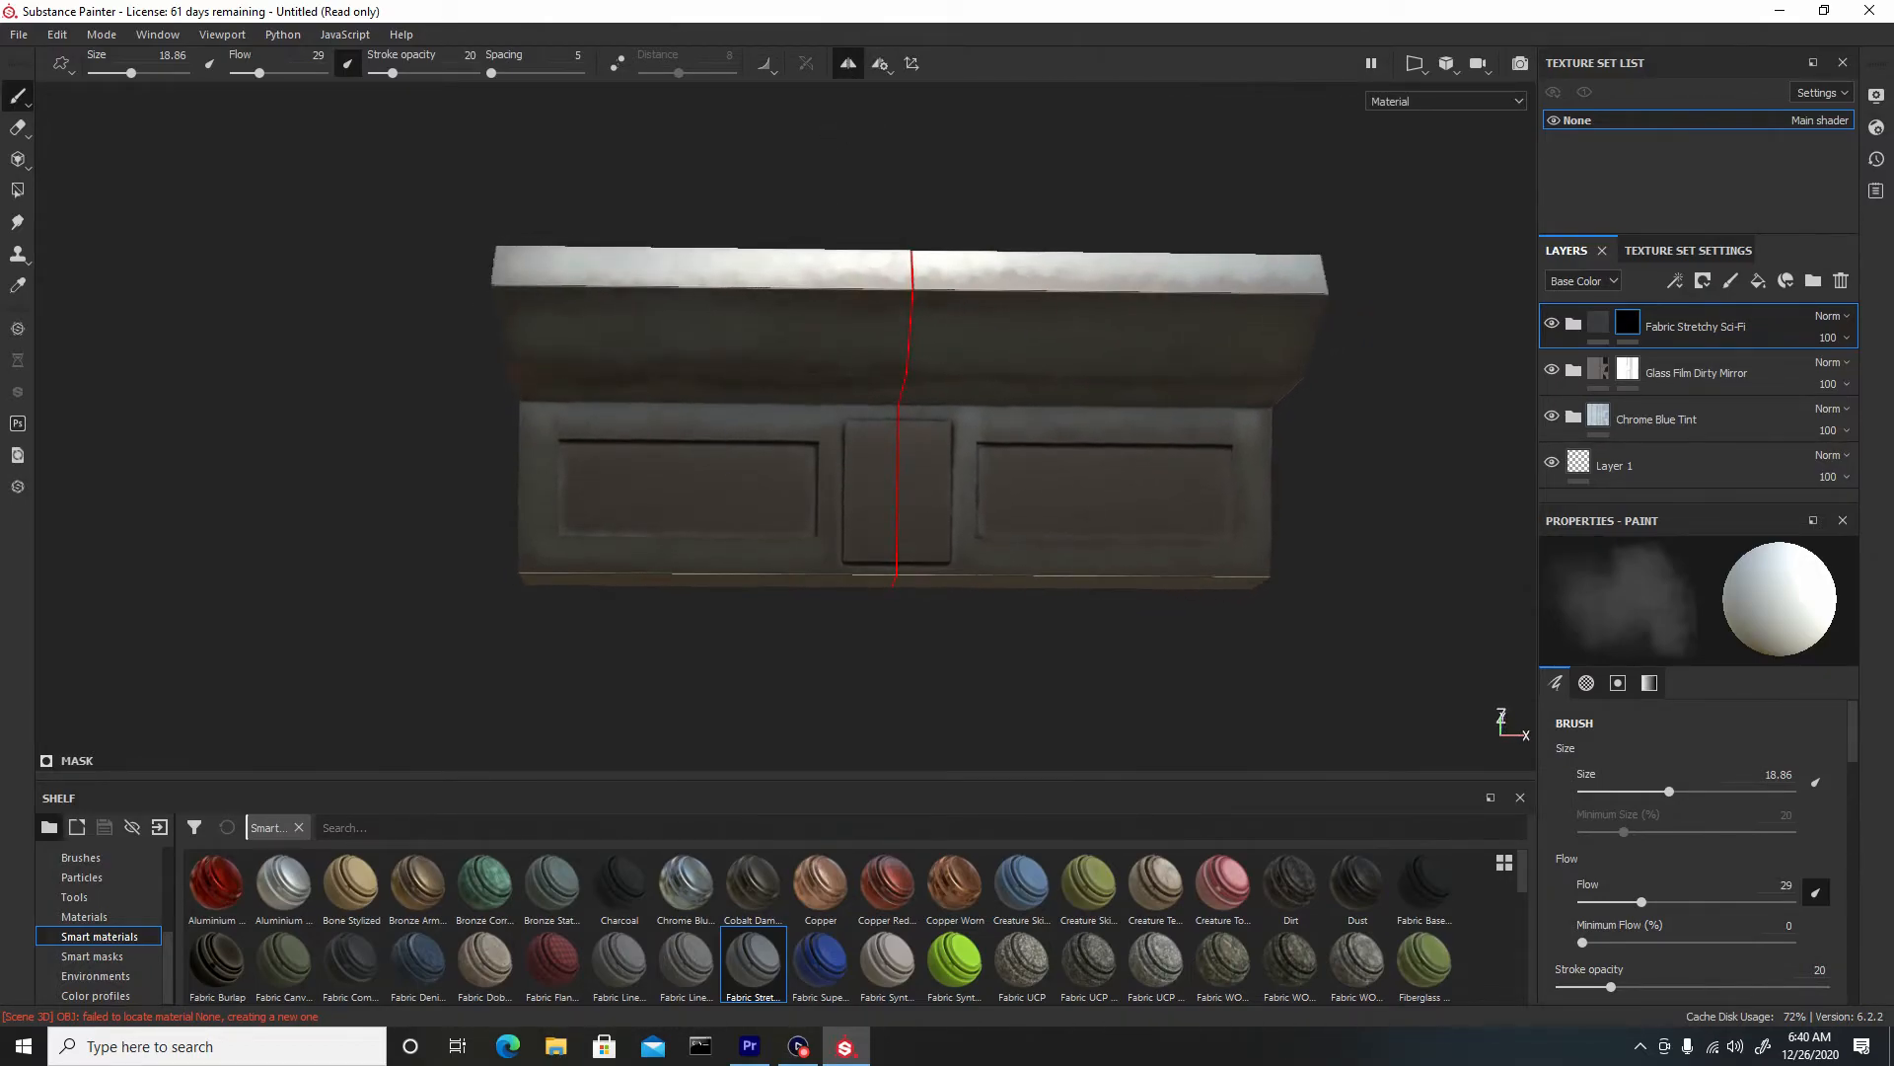
click(81, 857)
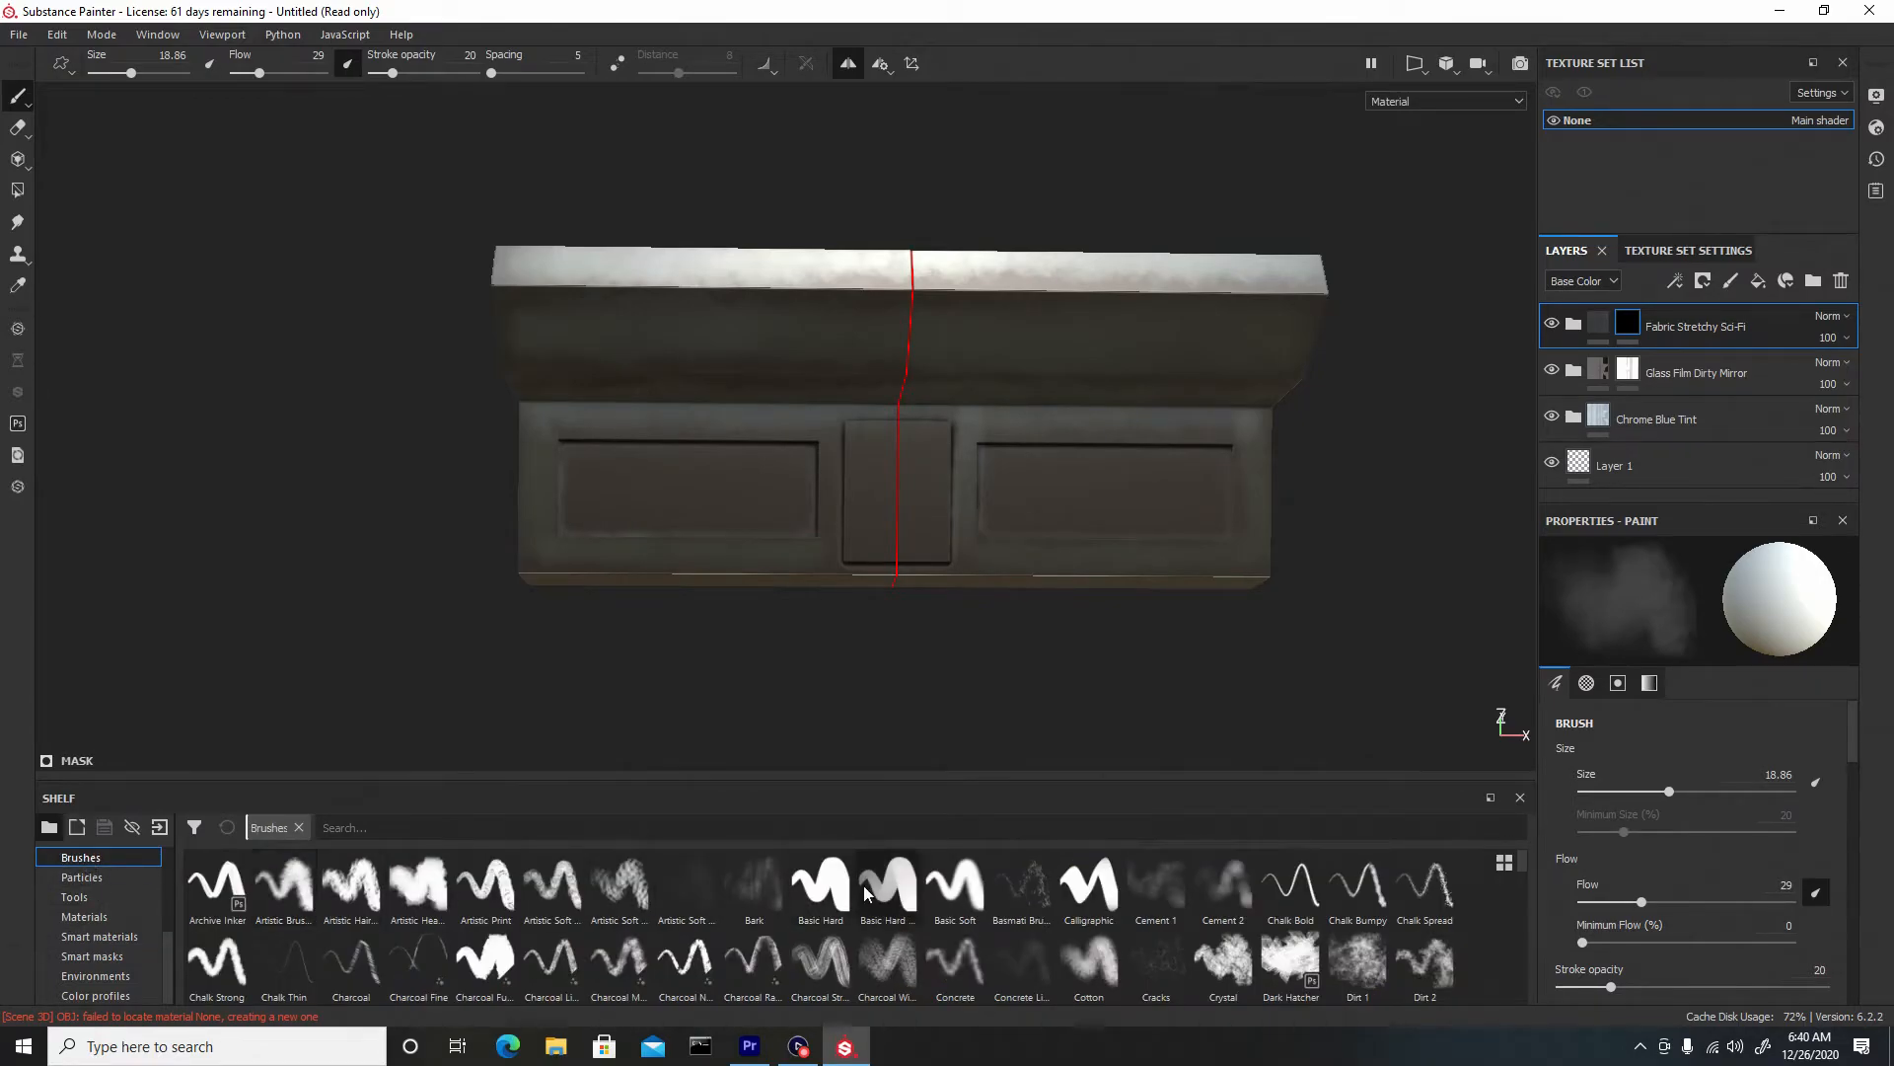
click(820, 881)
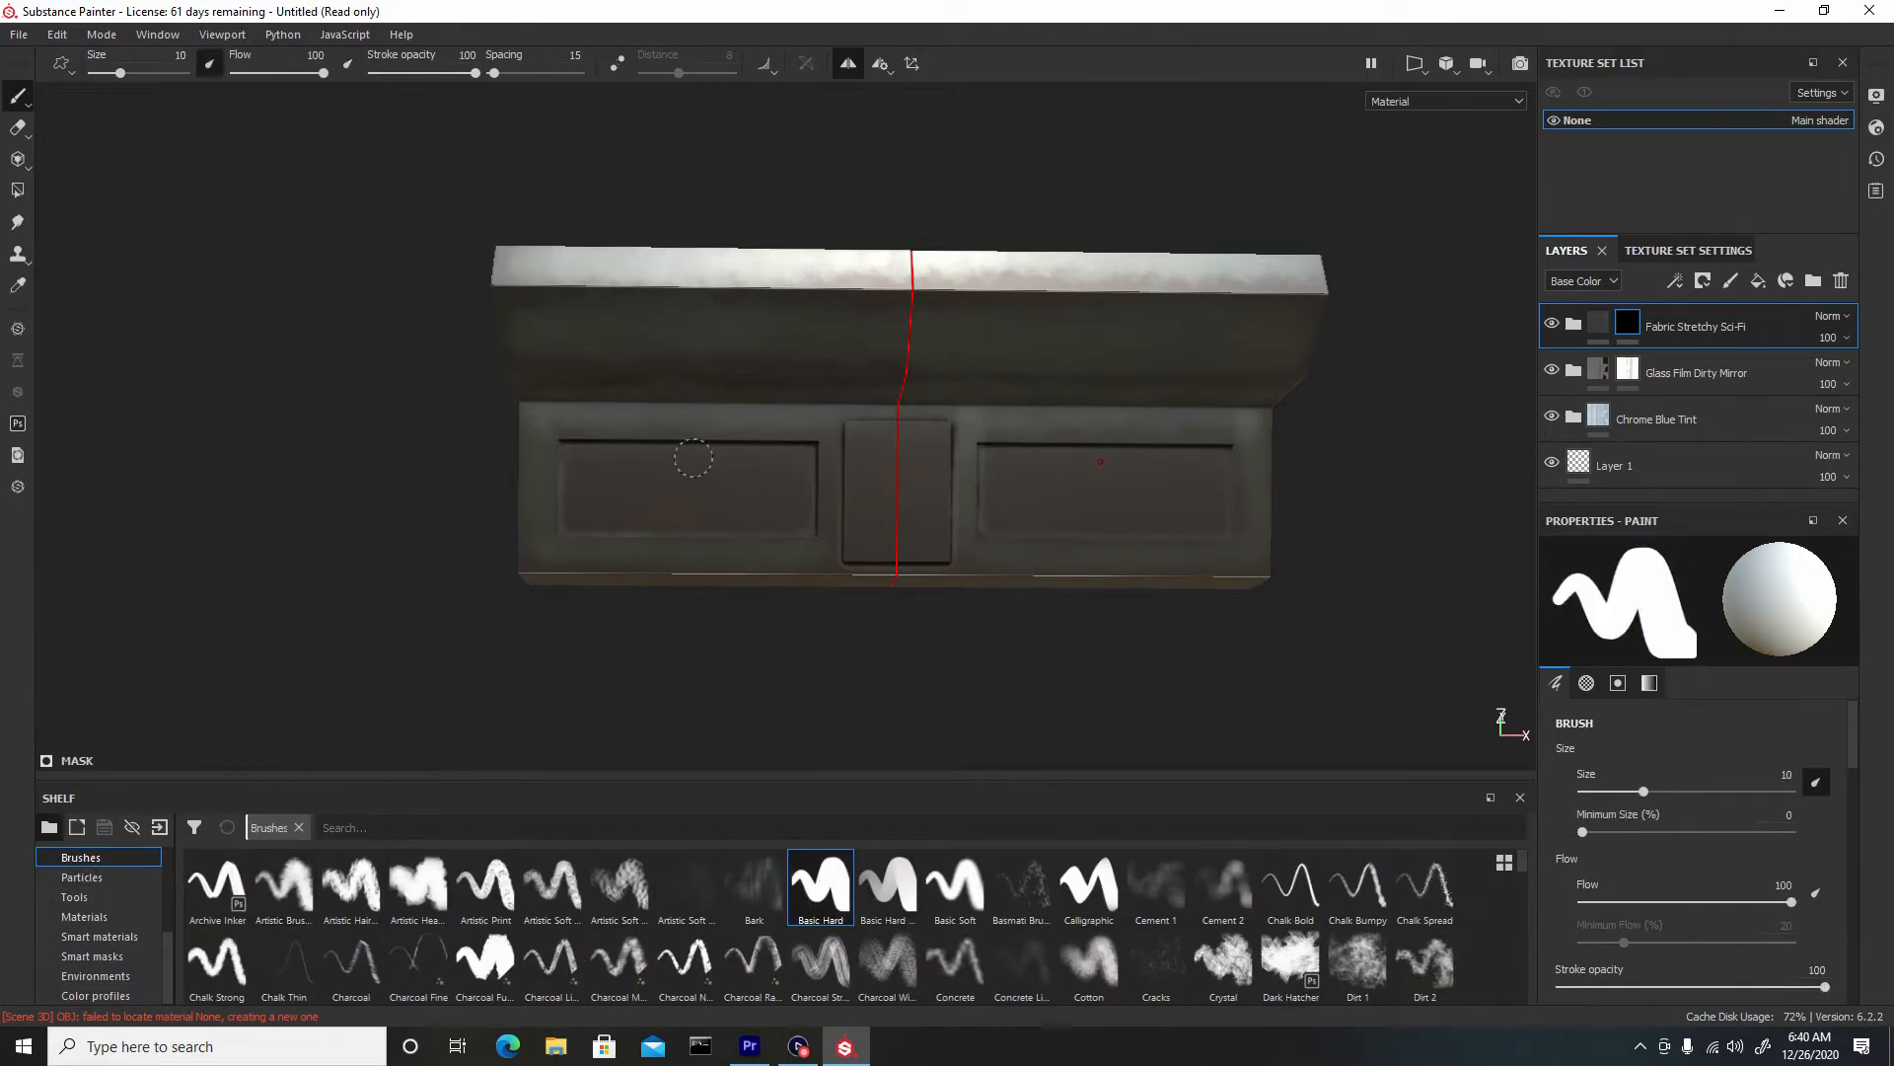
With brush size 1.32, paint straight strokes in the Fabric Stretchy Sci-Fi mask along all four inner edges of the left recessed panel
scroll(693, 458, up, 5)
scroll(643, 632, up, 3)
ctrl+right_drag(516, 487, 458, 488)
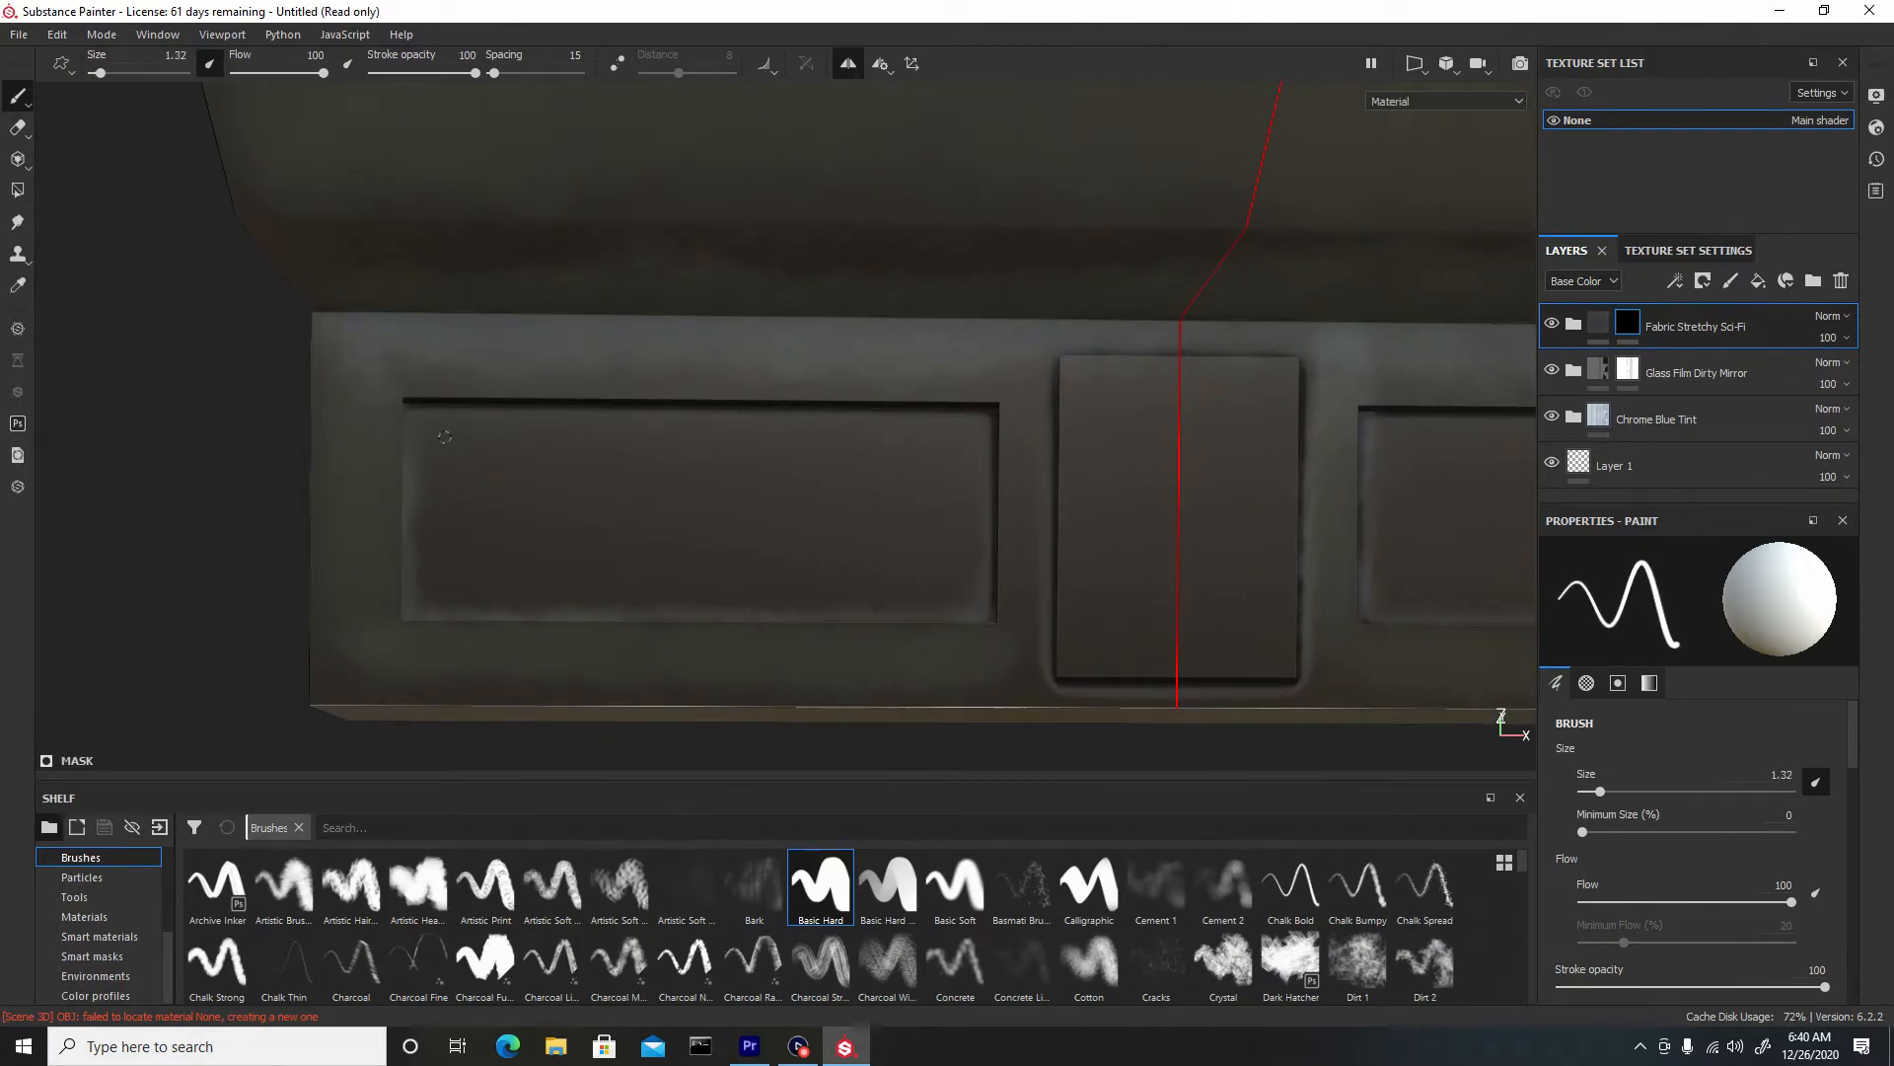
shift+click(408, 614)
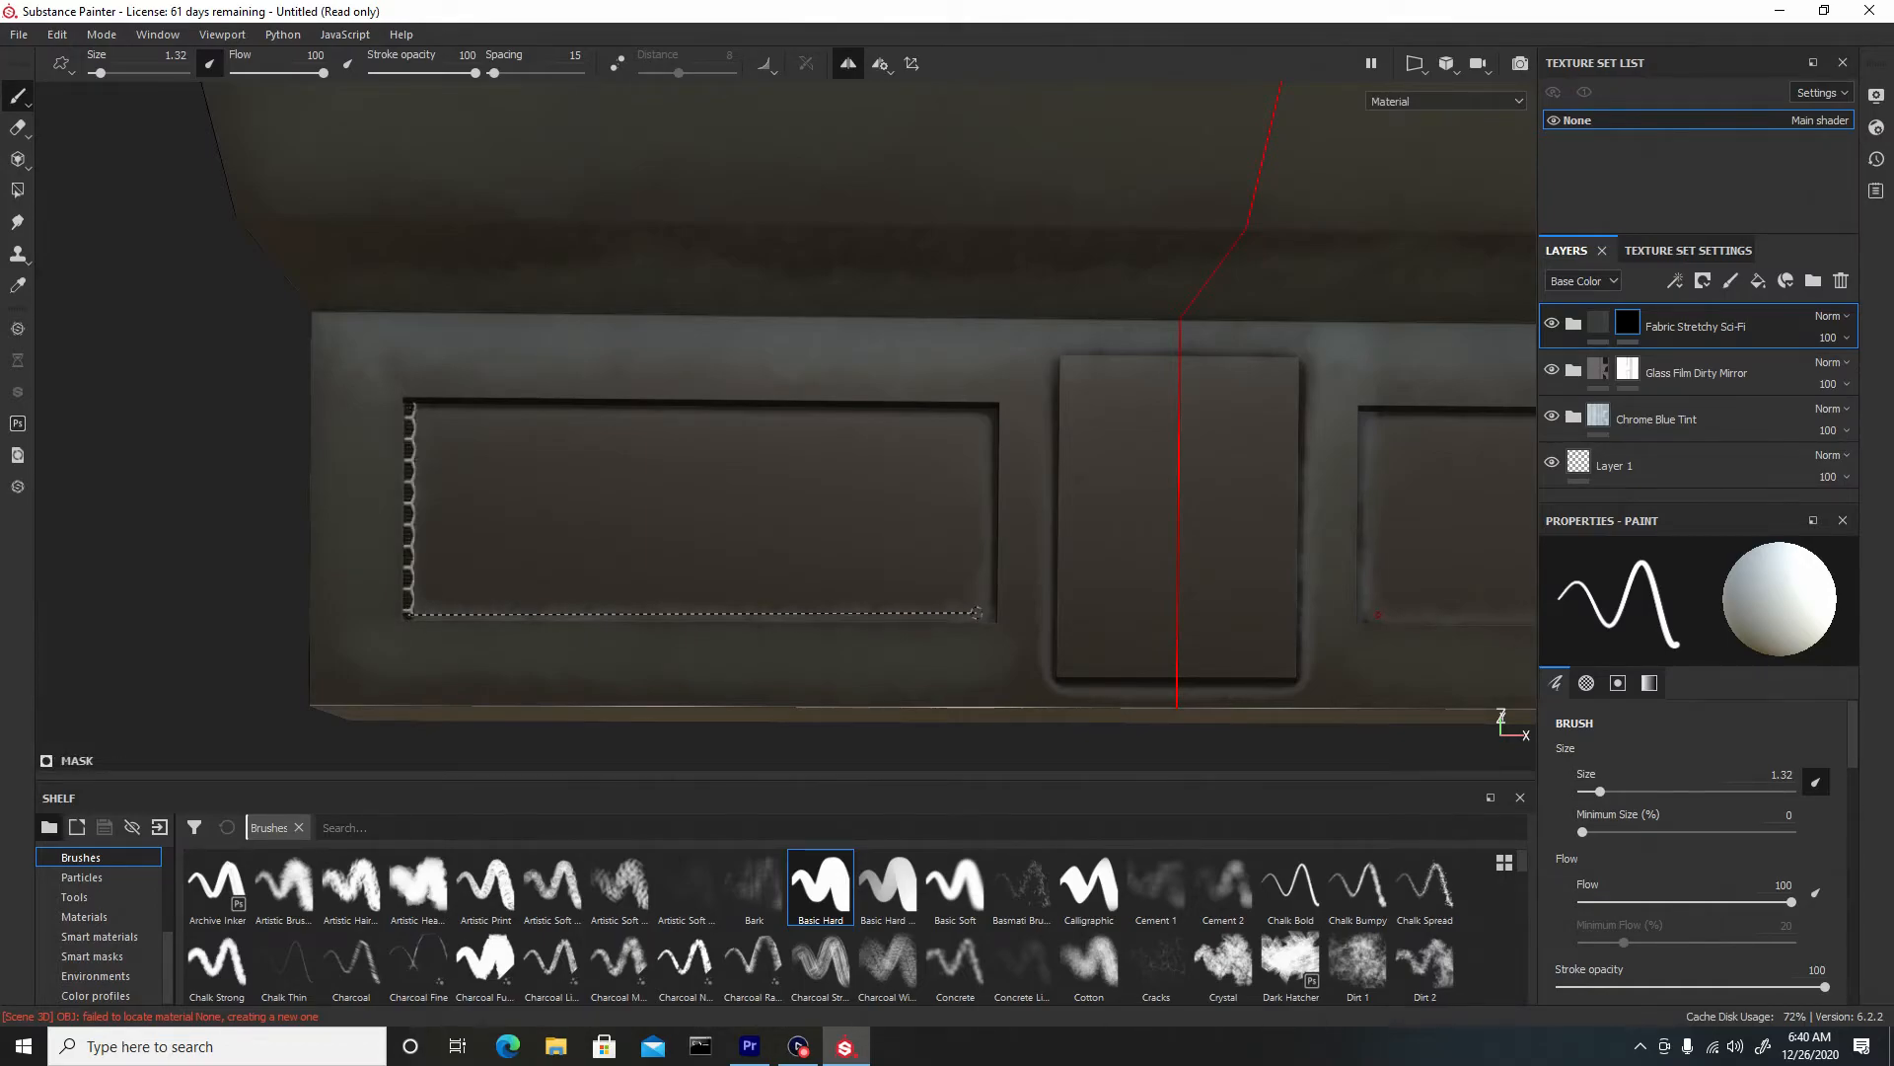
shift+click(989, 612)
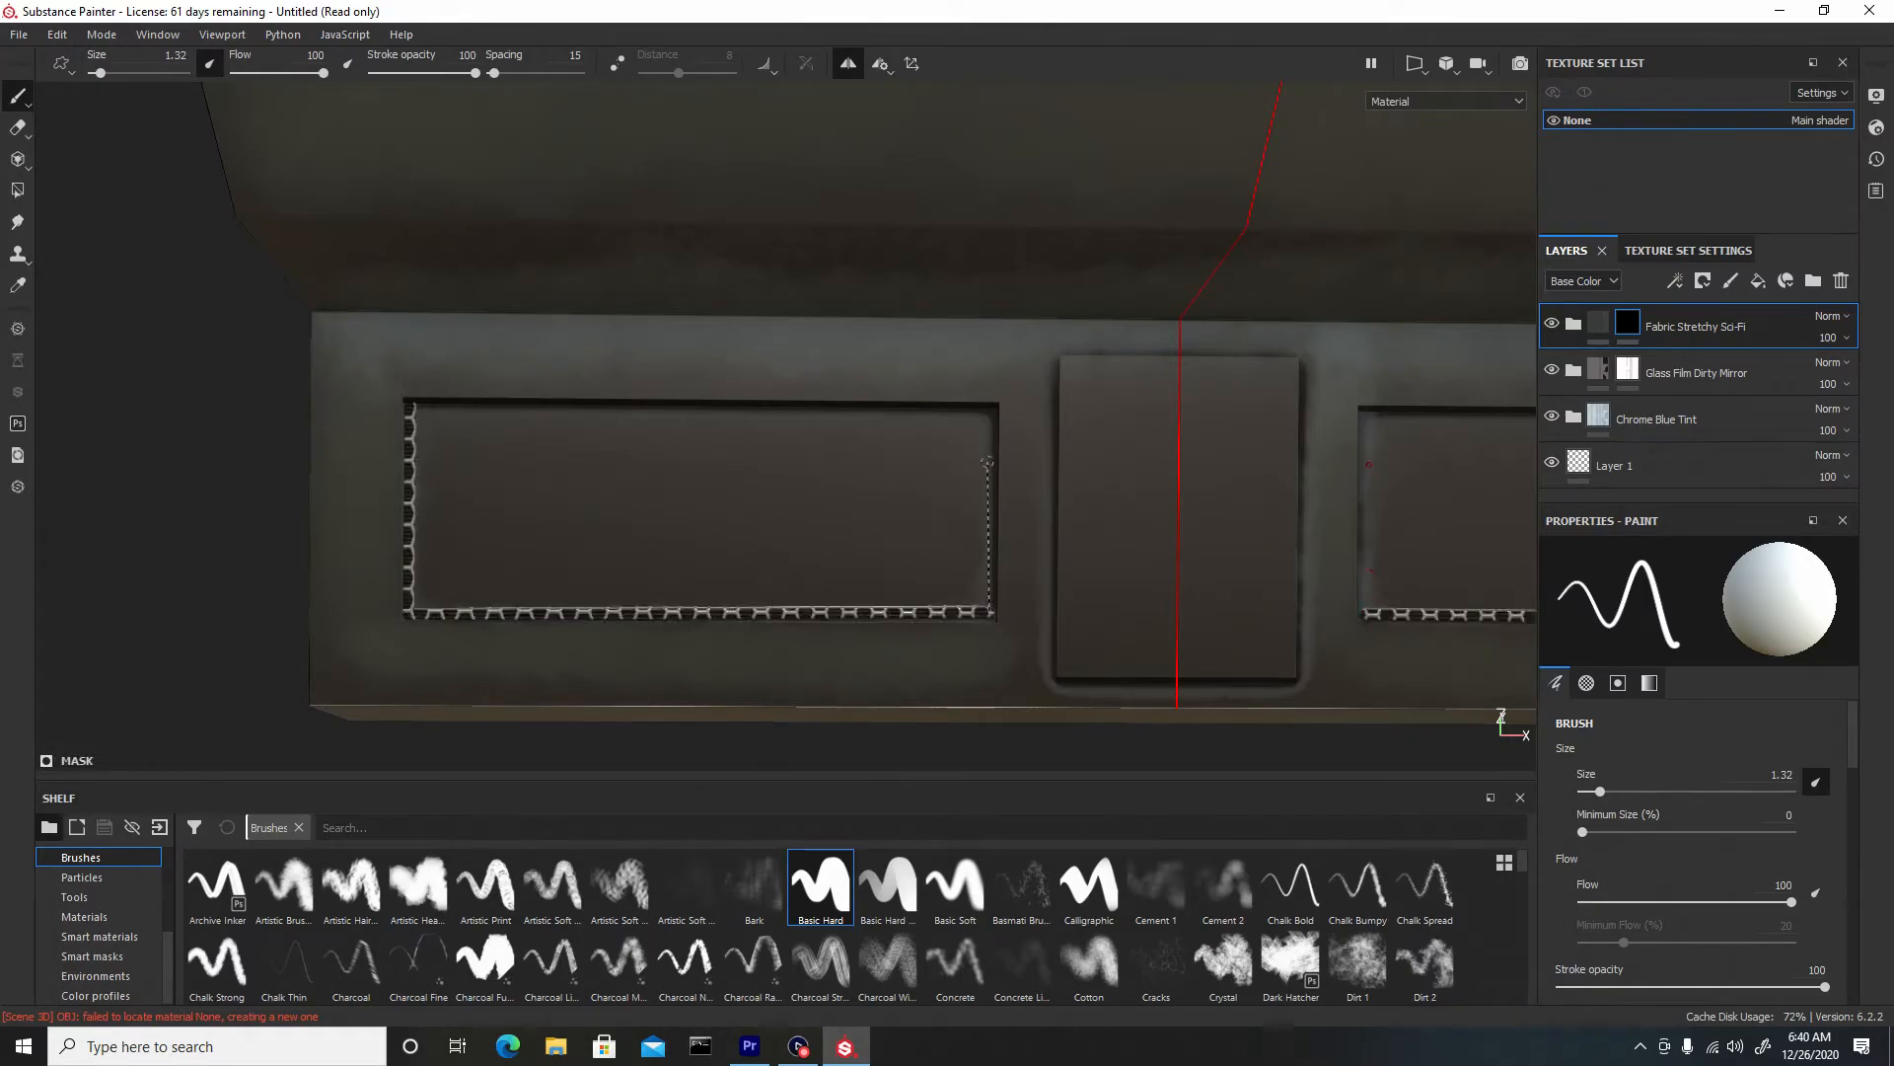
shift+click(988, 411)
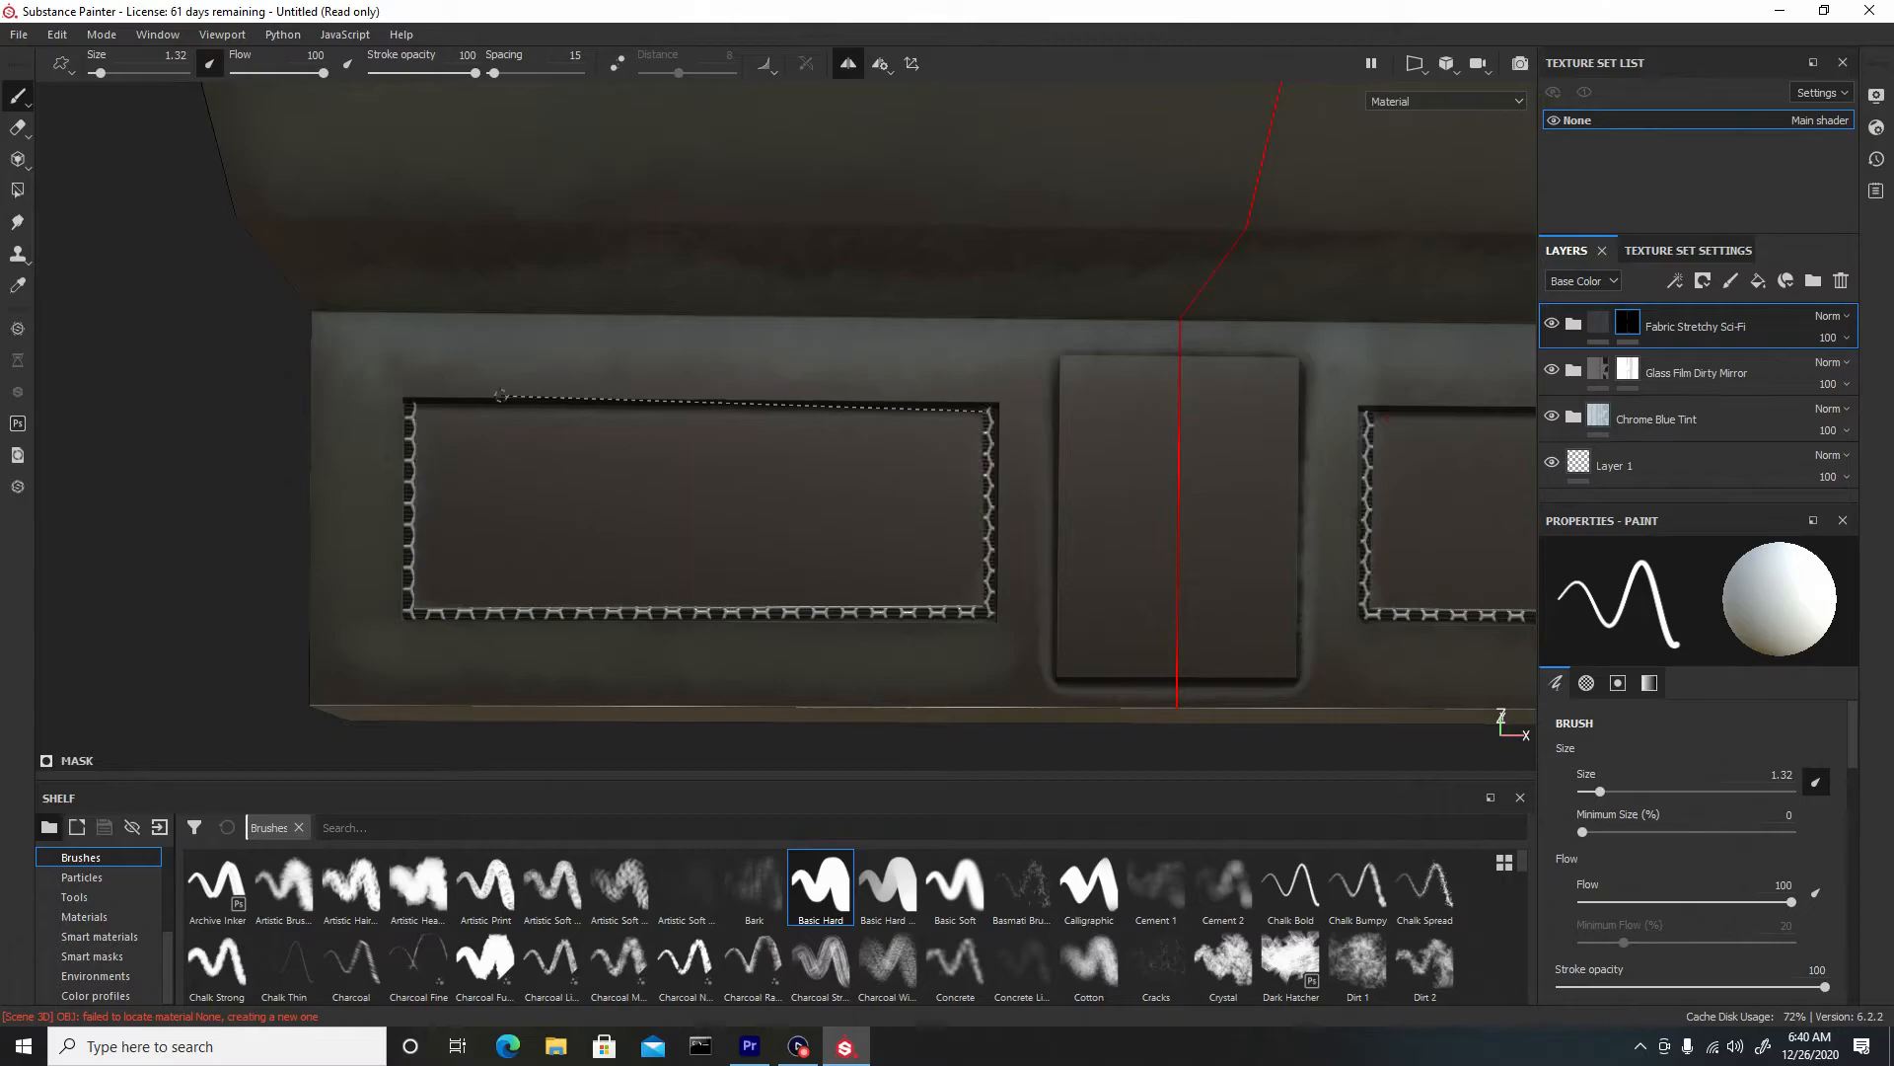
shift+click(408, 405)
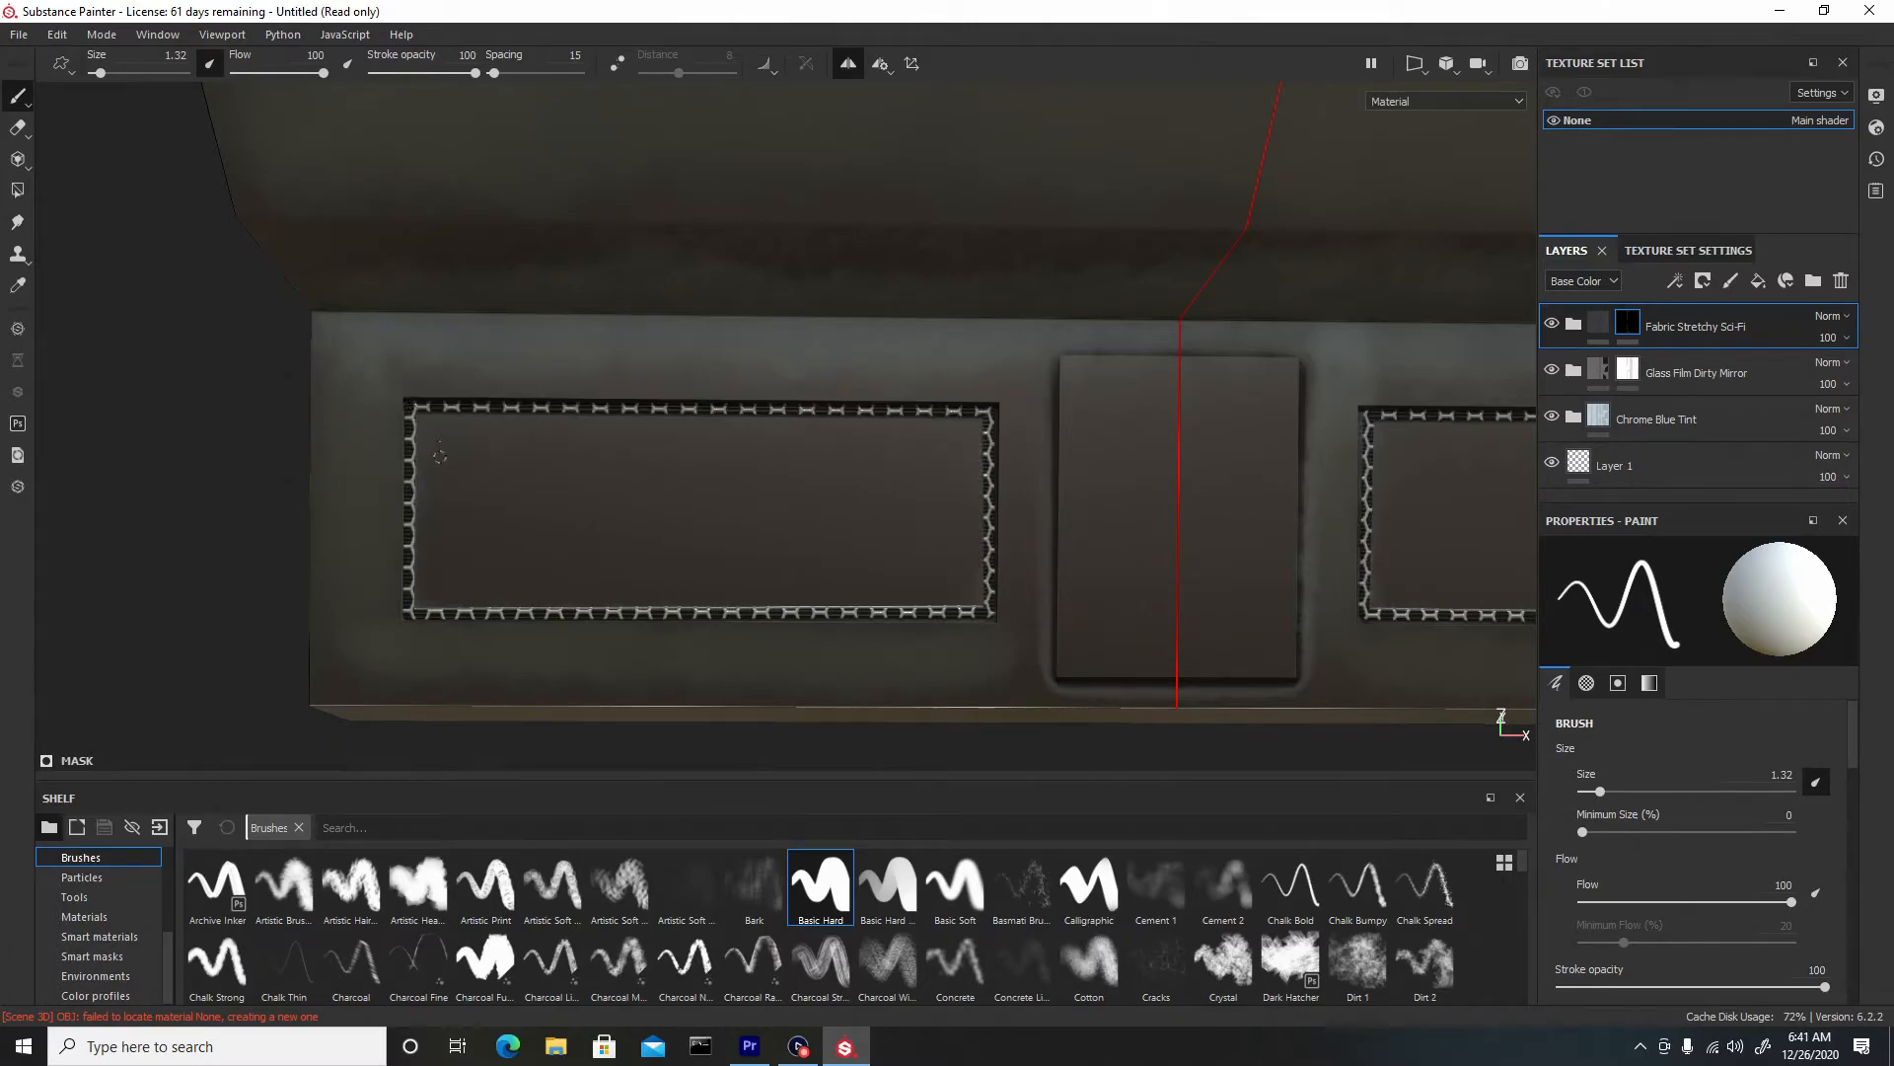
Widen the painted border inside the left recessed panel with a second ring of straight strokes at brush size 4.06
key(bracketright)
key(bracketright)
key(bracketright)
key(bracketright)
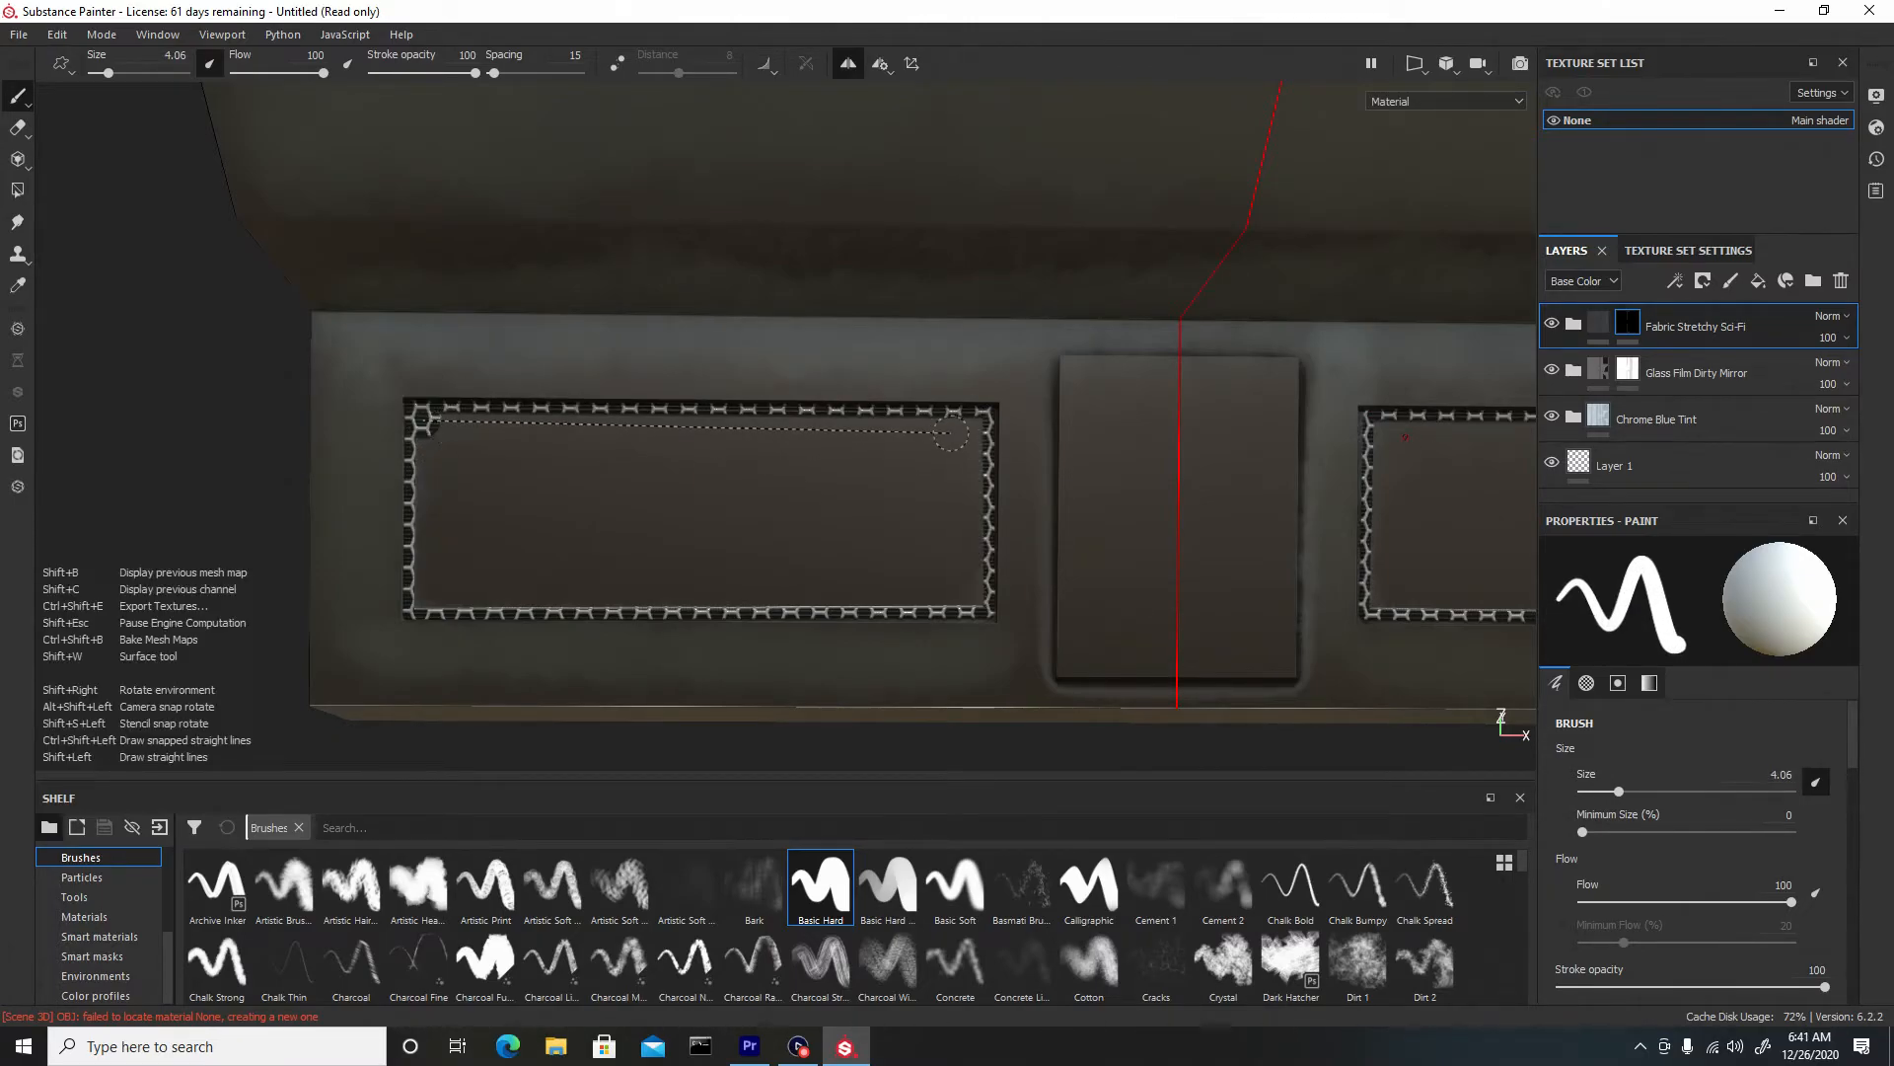
shift+click(972, 422)
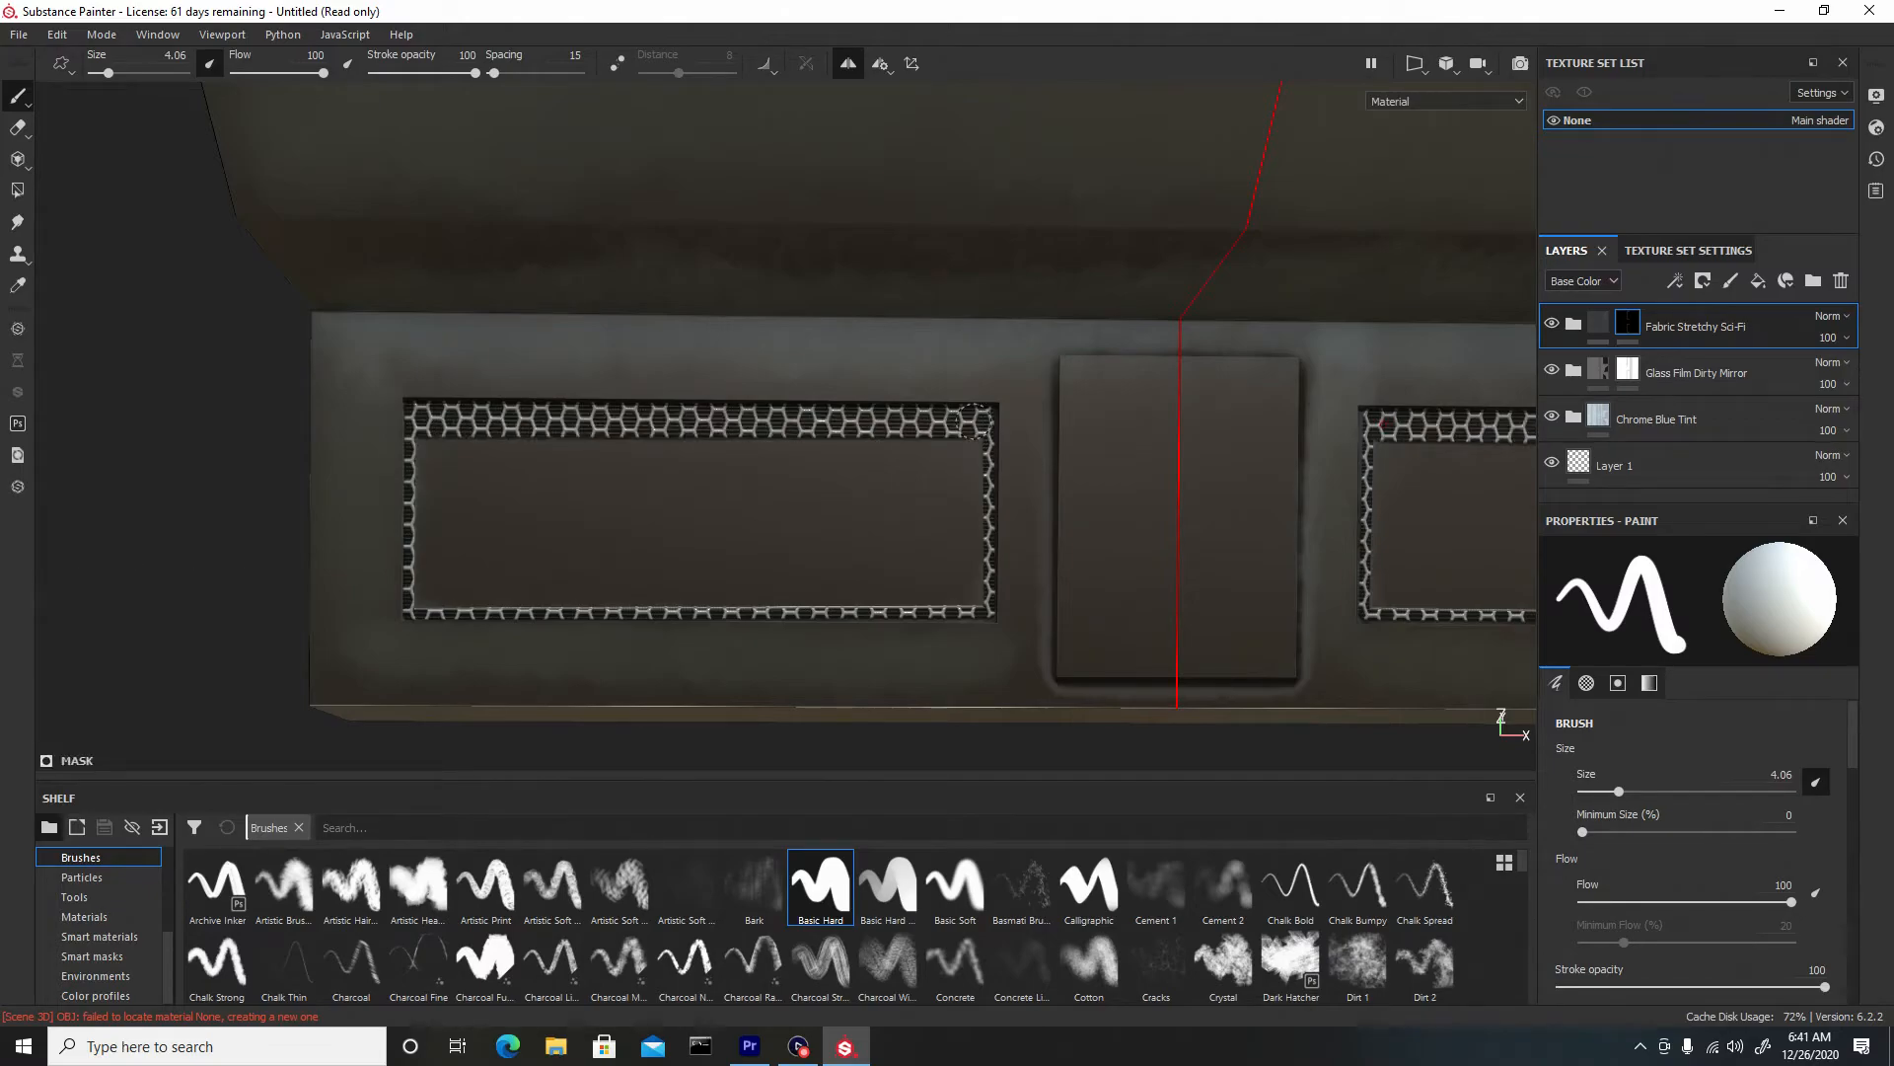
shift+click(976, 595)
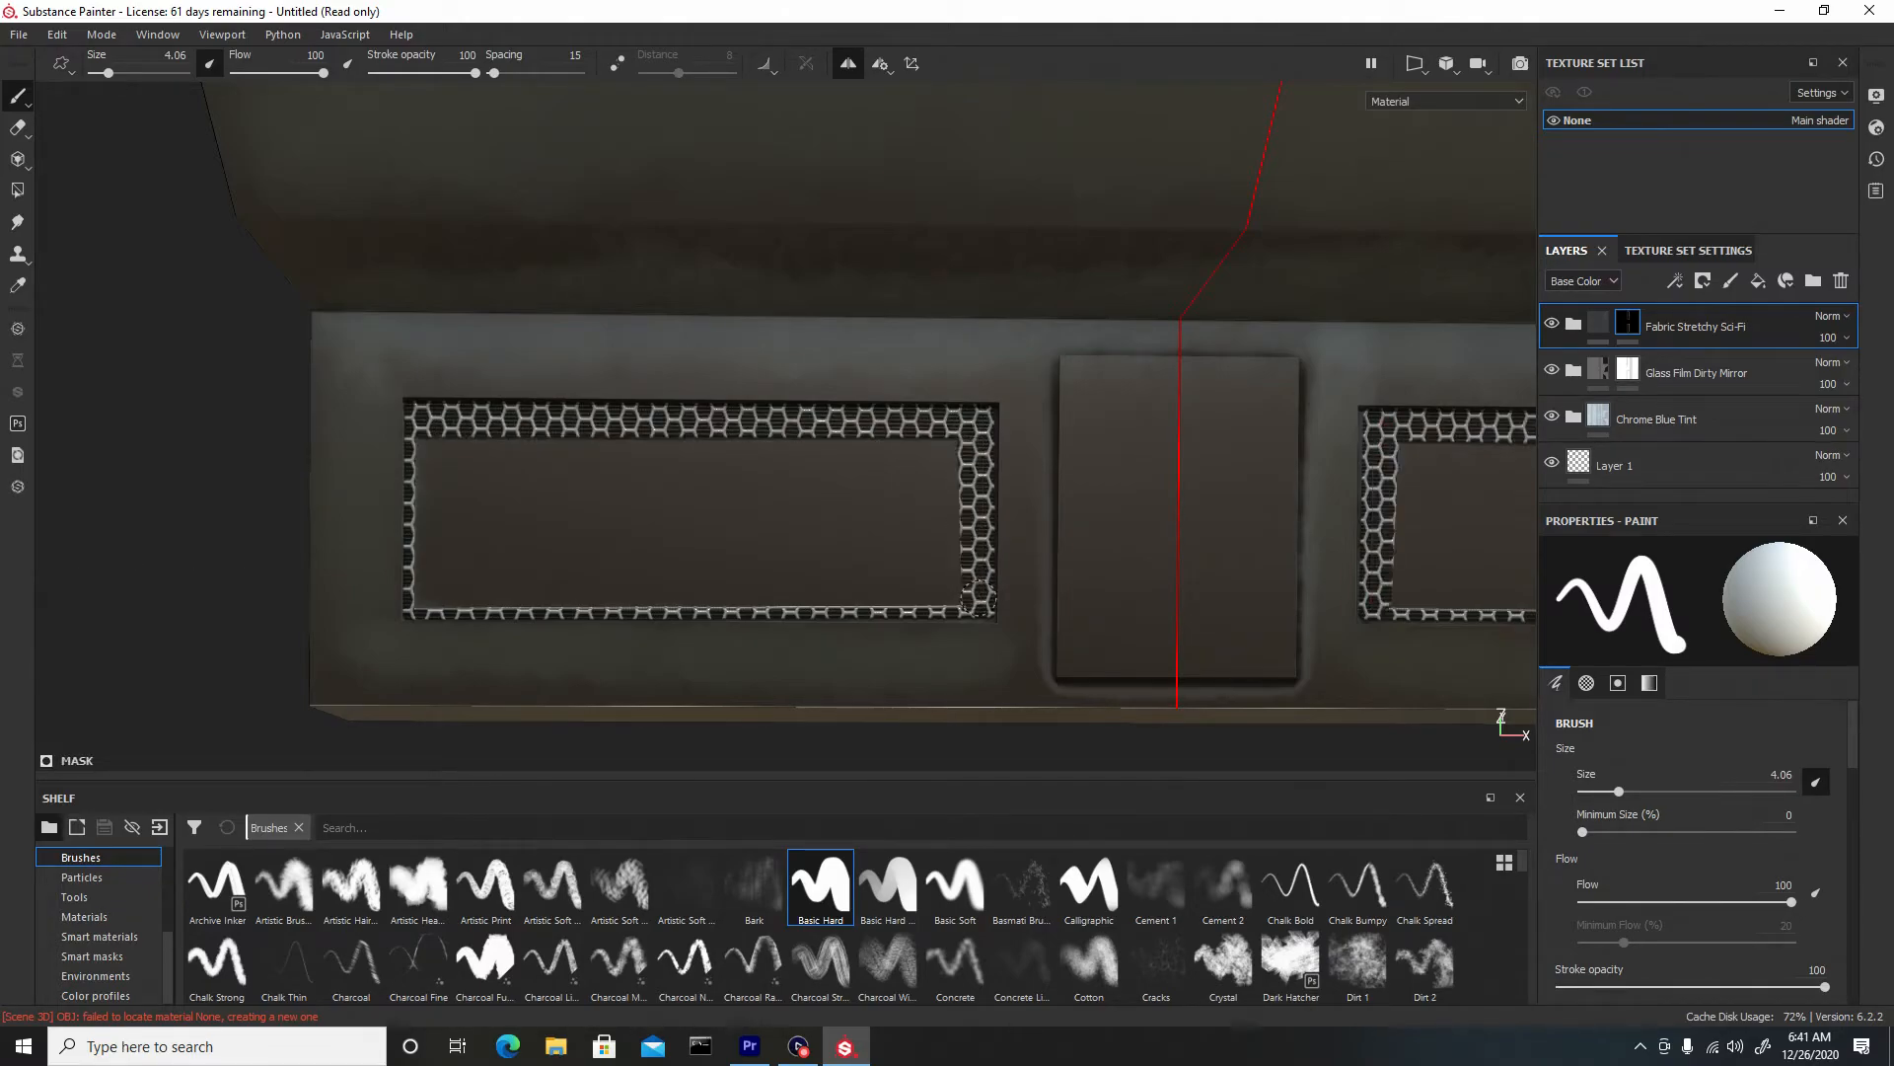
shift+click(420, 595)
shift+click(424, 435)
Fill the remaining middle of the left recessed panel in the mask with straight strokes at brush size 9.32
ctrl+right_drag(471, 475, 513, 474)
click(461, 459)
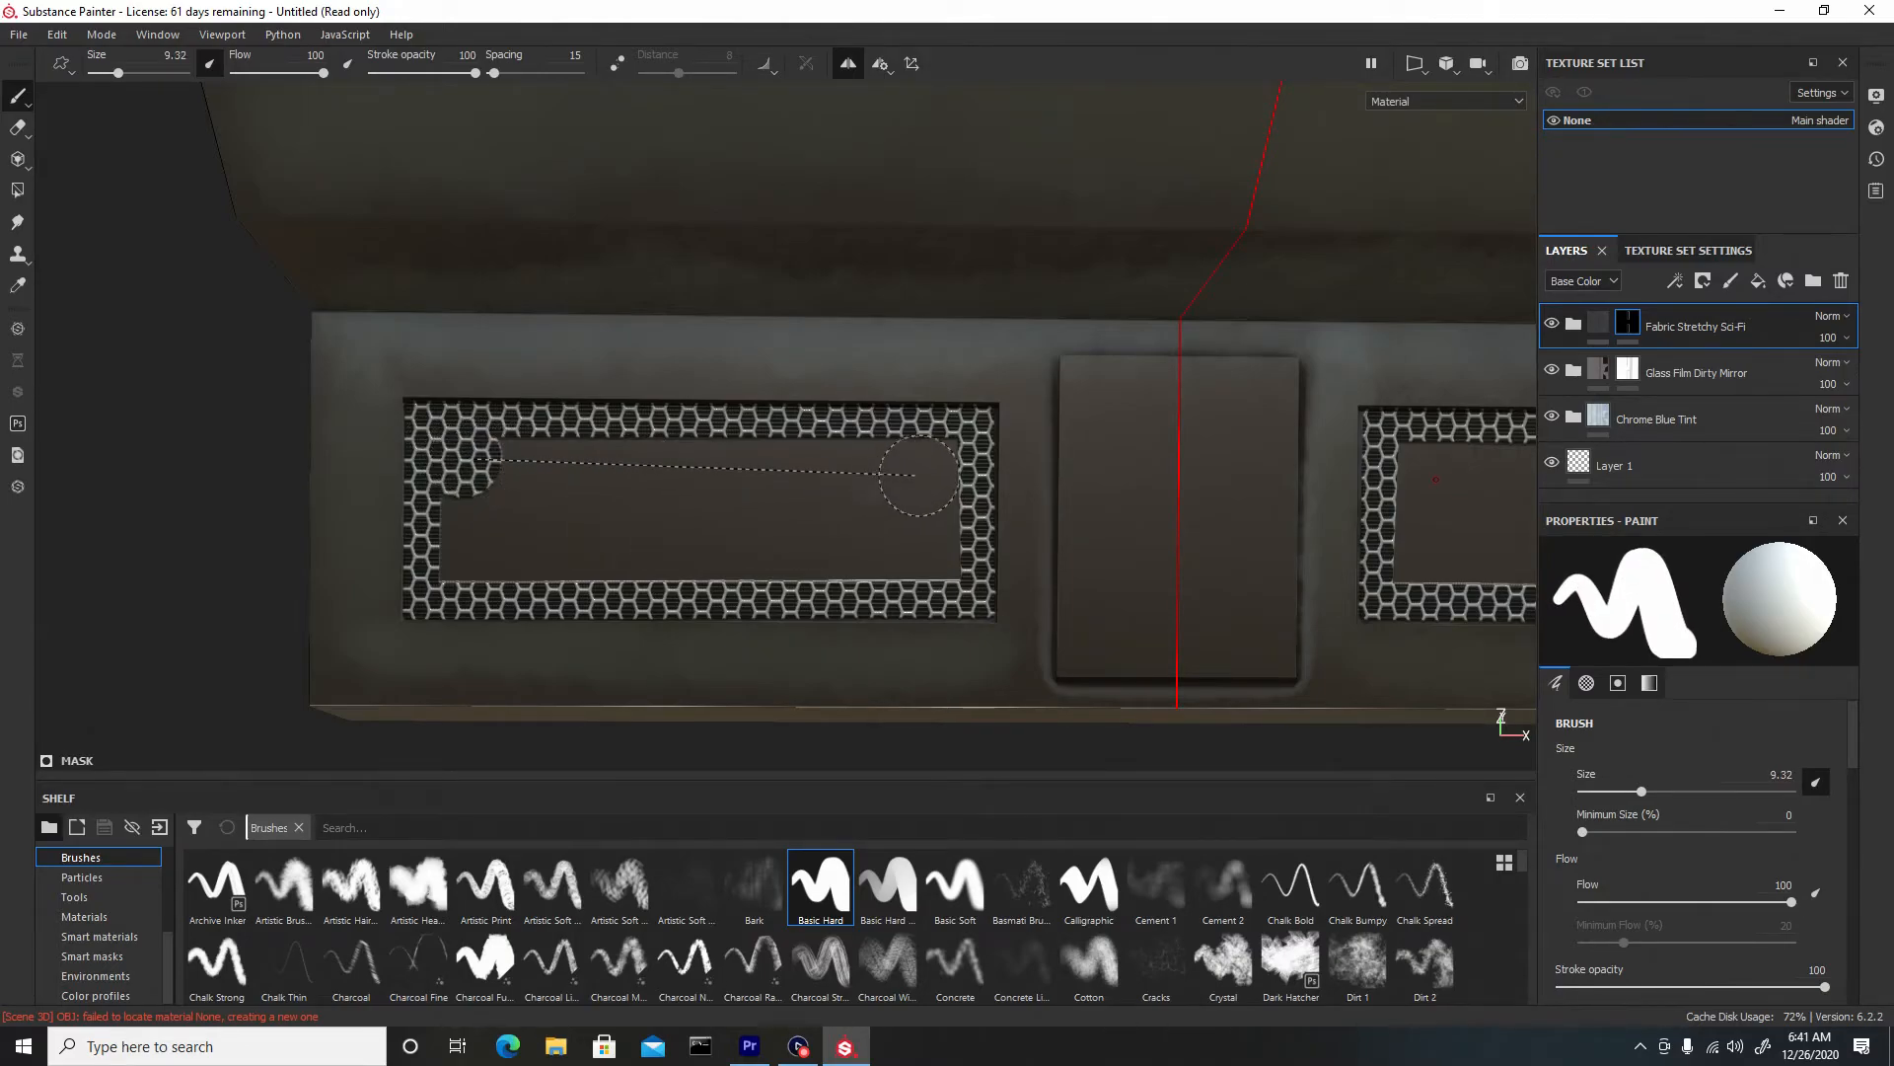
shift+click(937, 469)
shift+click(938, 547)
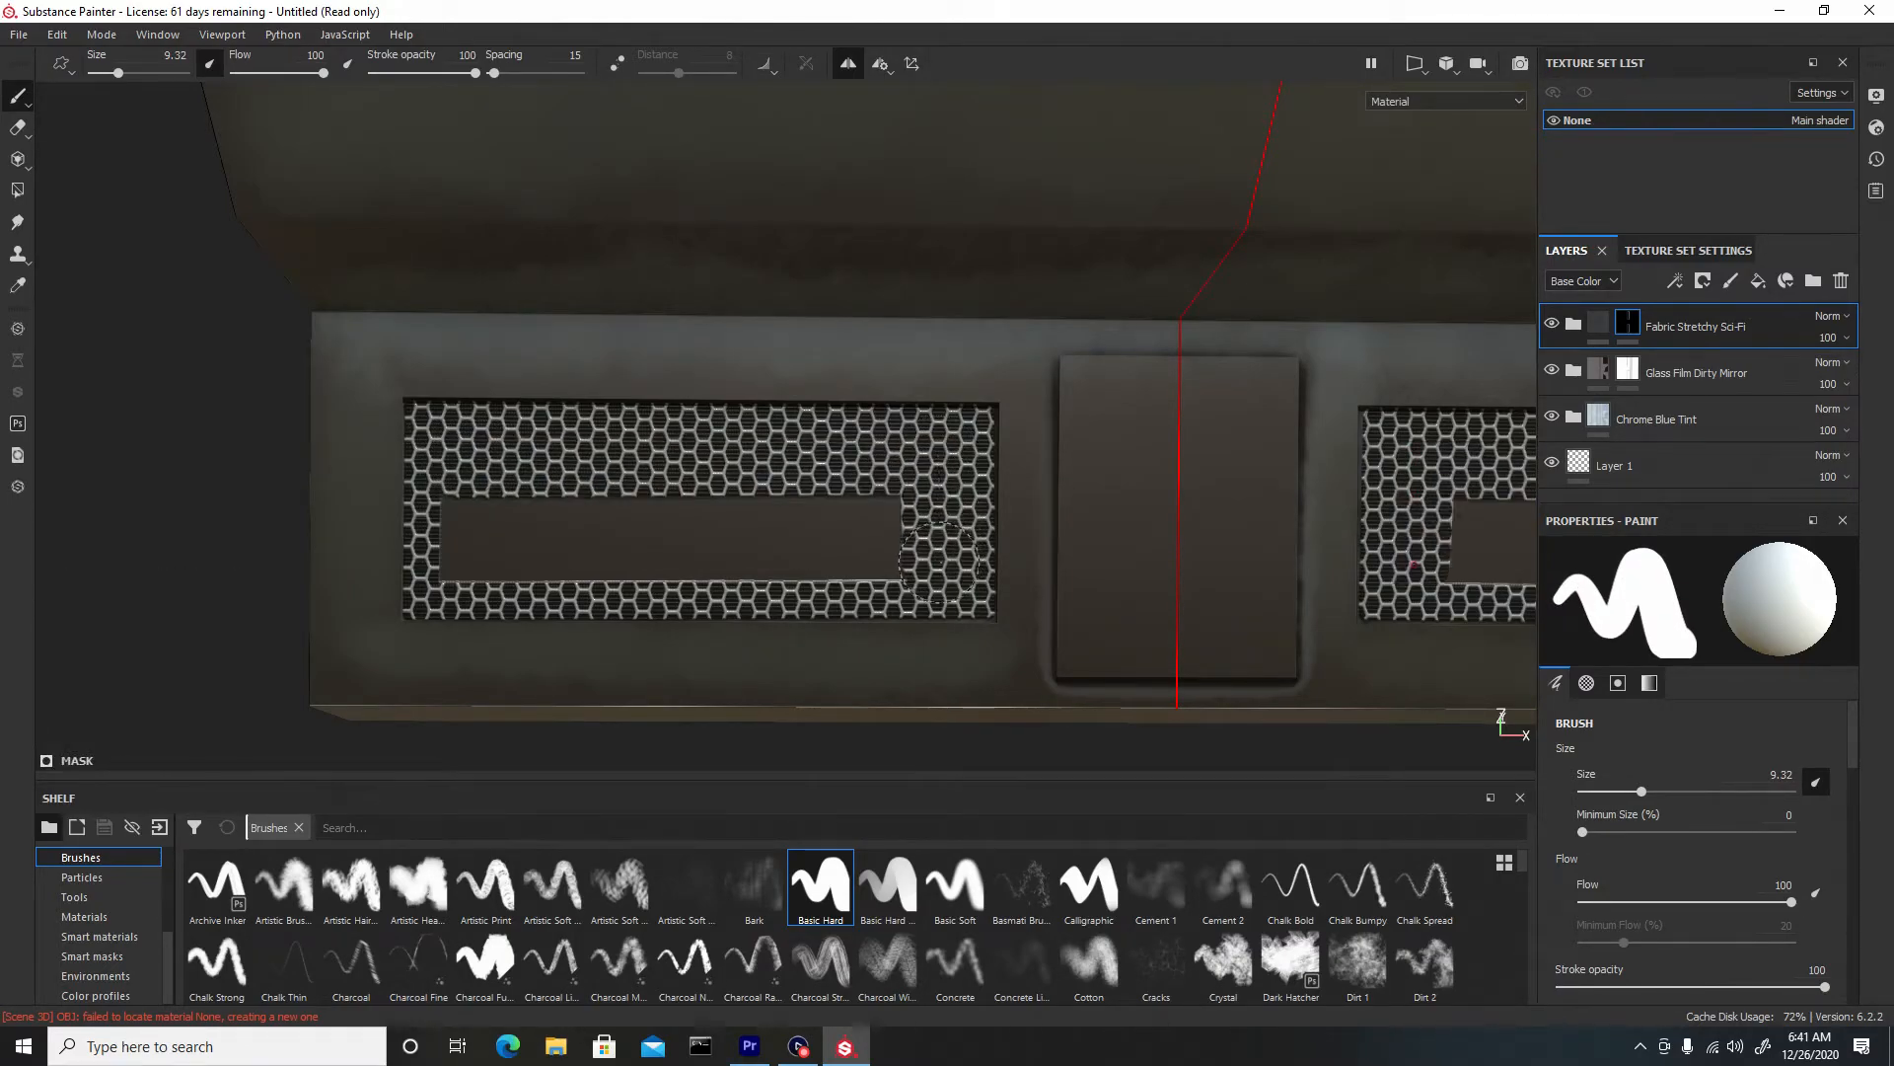
shift+click(464, 555)
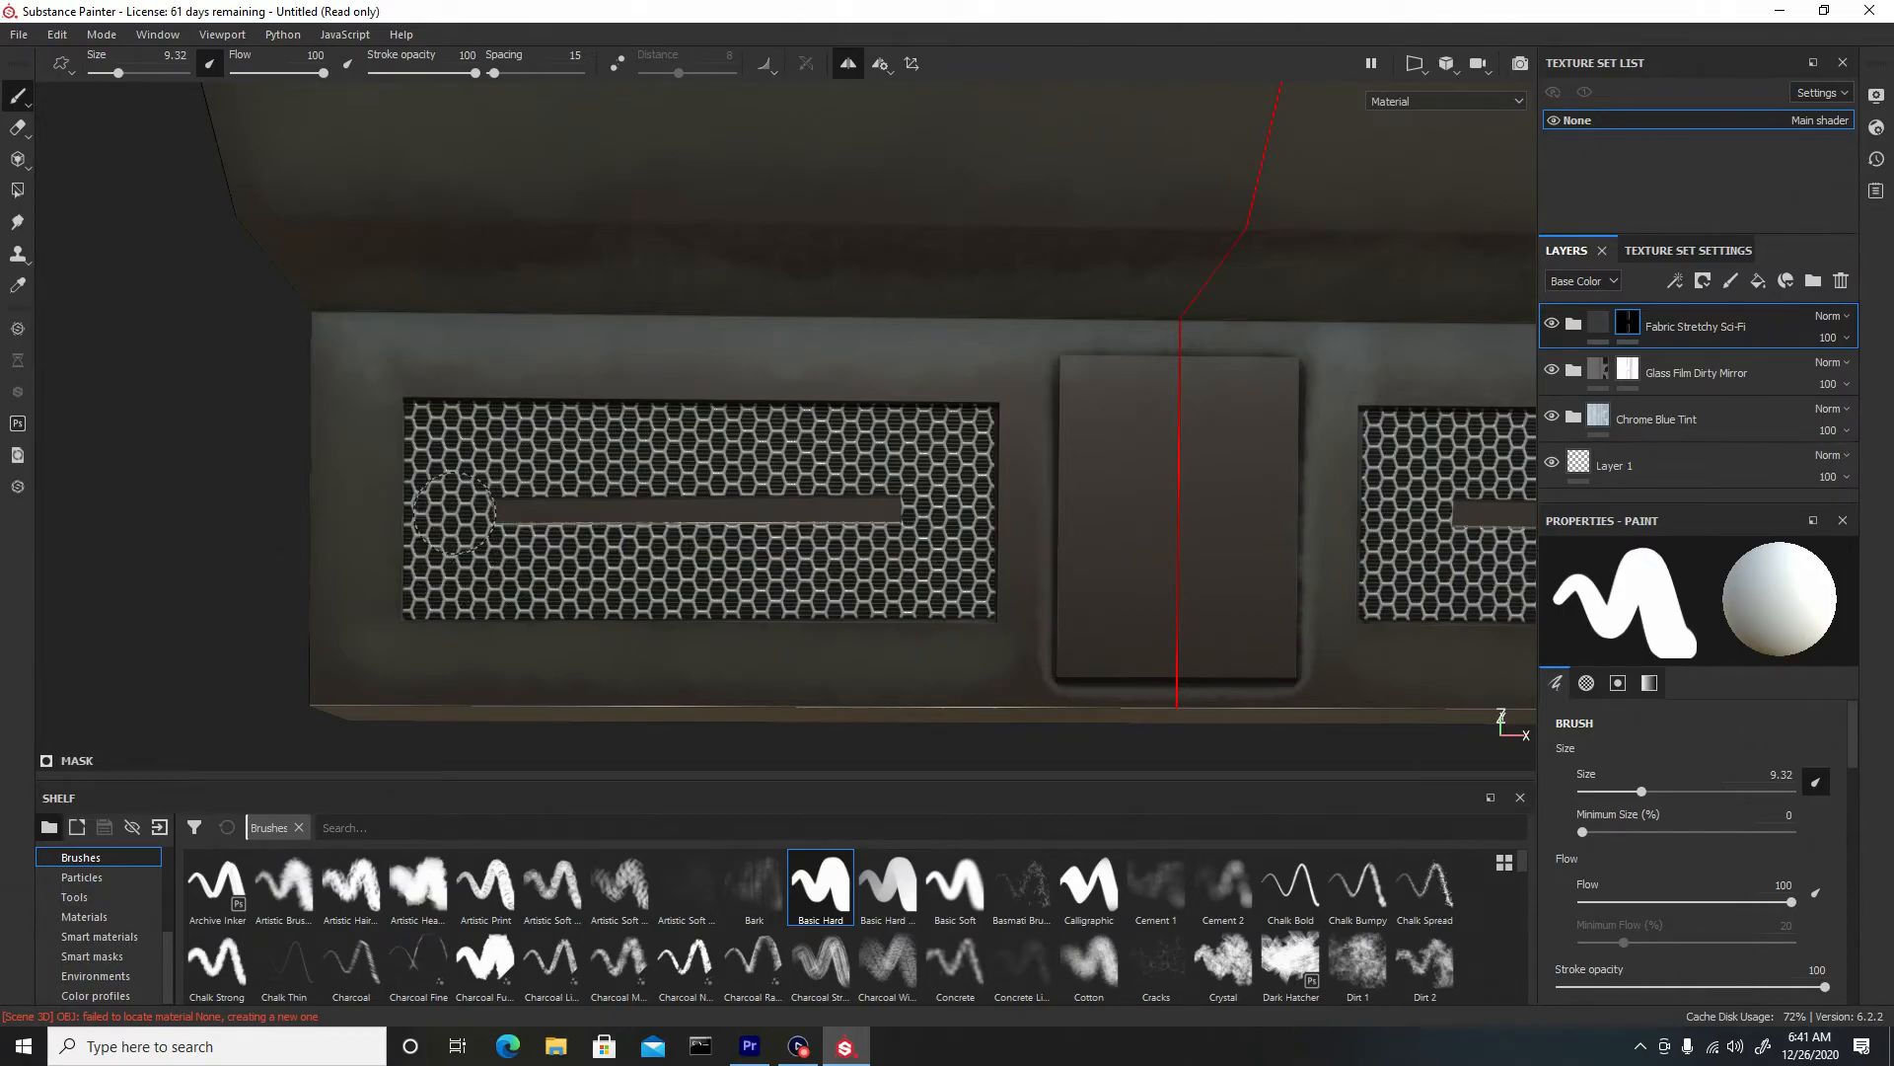
shift+click(902, 511)
Examine the hexagon mesh on both recessed panels from several angles and distances
alt+drag(908, 513, 566, 276)
alt+right_drag(567, 276, 515, 272)
alt+right_drag(941, 598, 750, 473)
alt+middle_drag(944, 538, 735, 441)
alt+drag(735, 441, 773, 450)
alt+right_drag(740, 394, 915, 646)
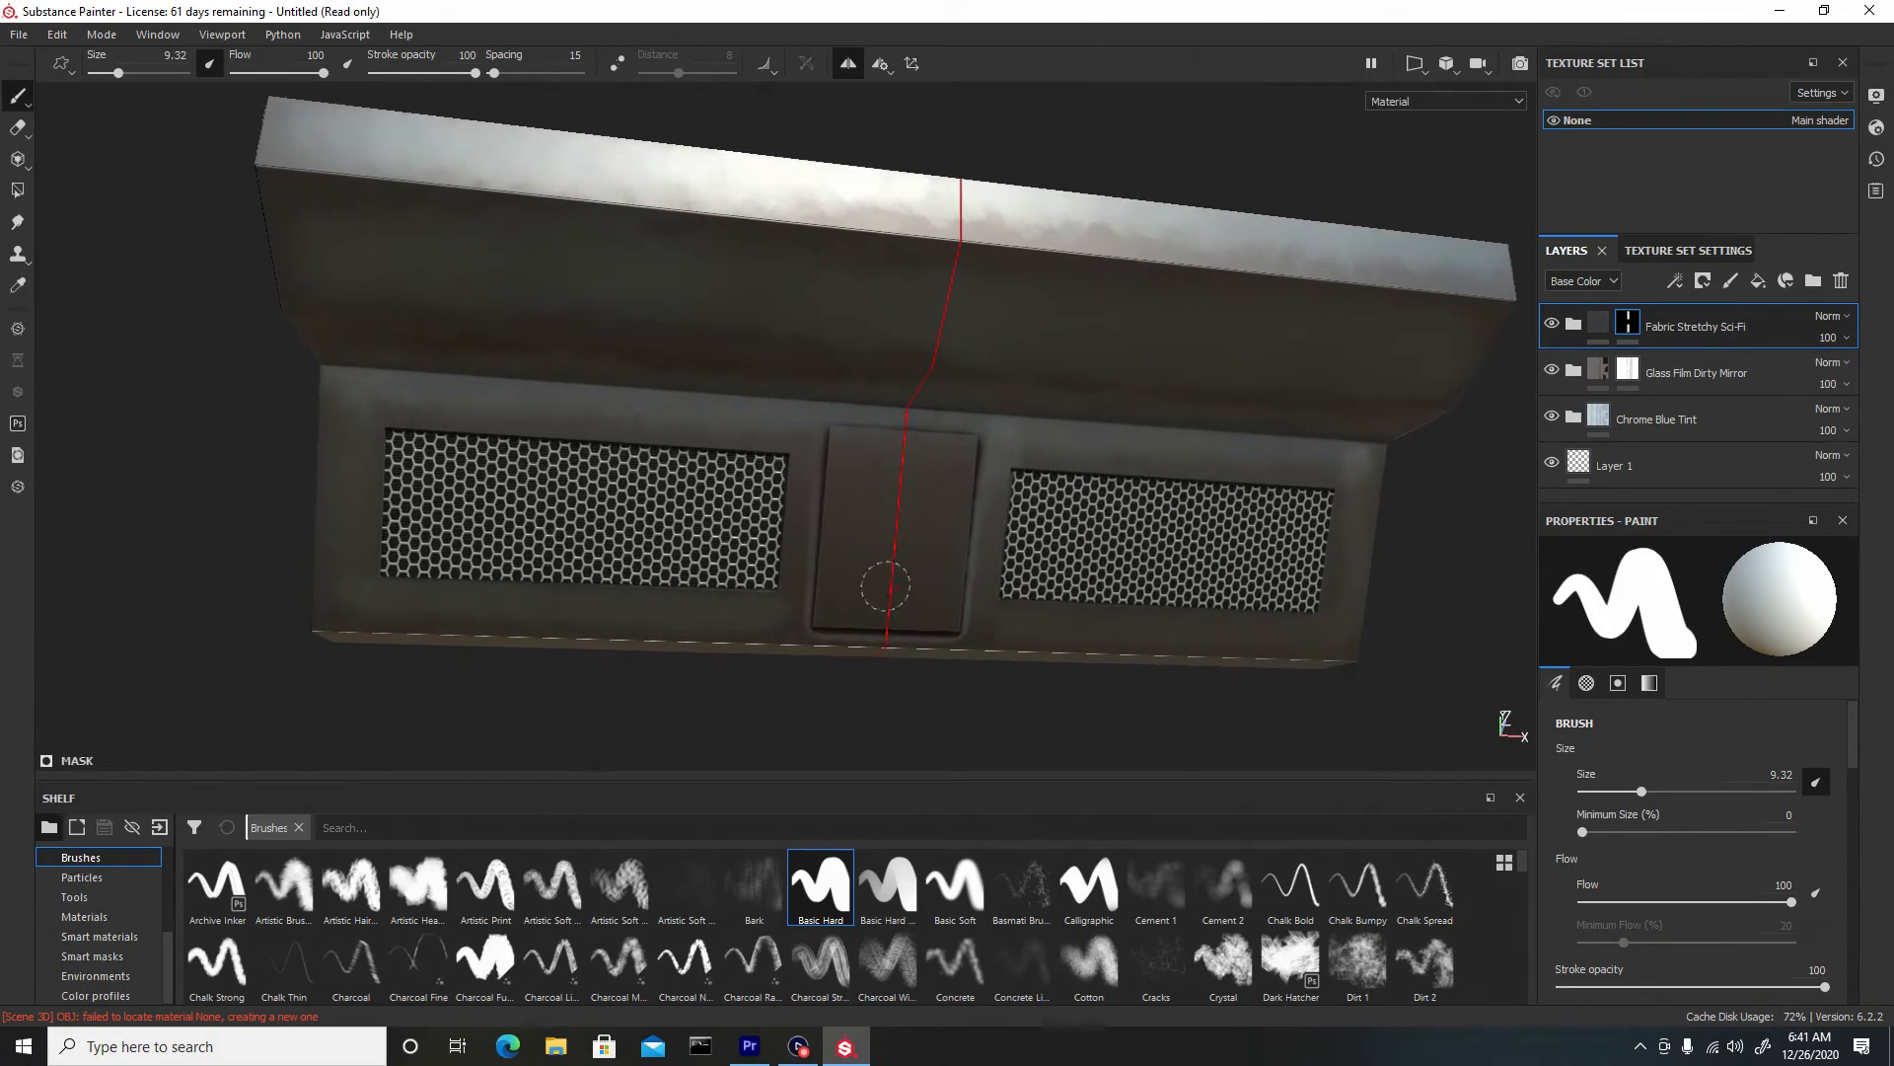
alt+middle_drag(888, 590, 848, 475)
alt+right_drag(847, 475, 576, 274)
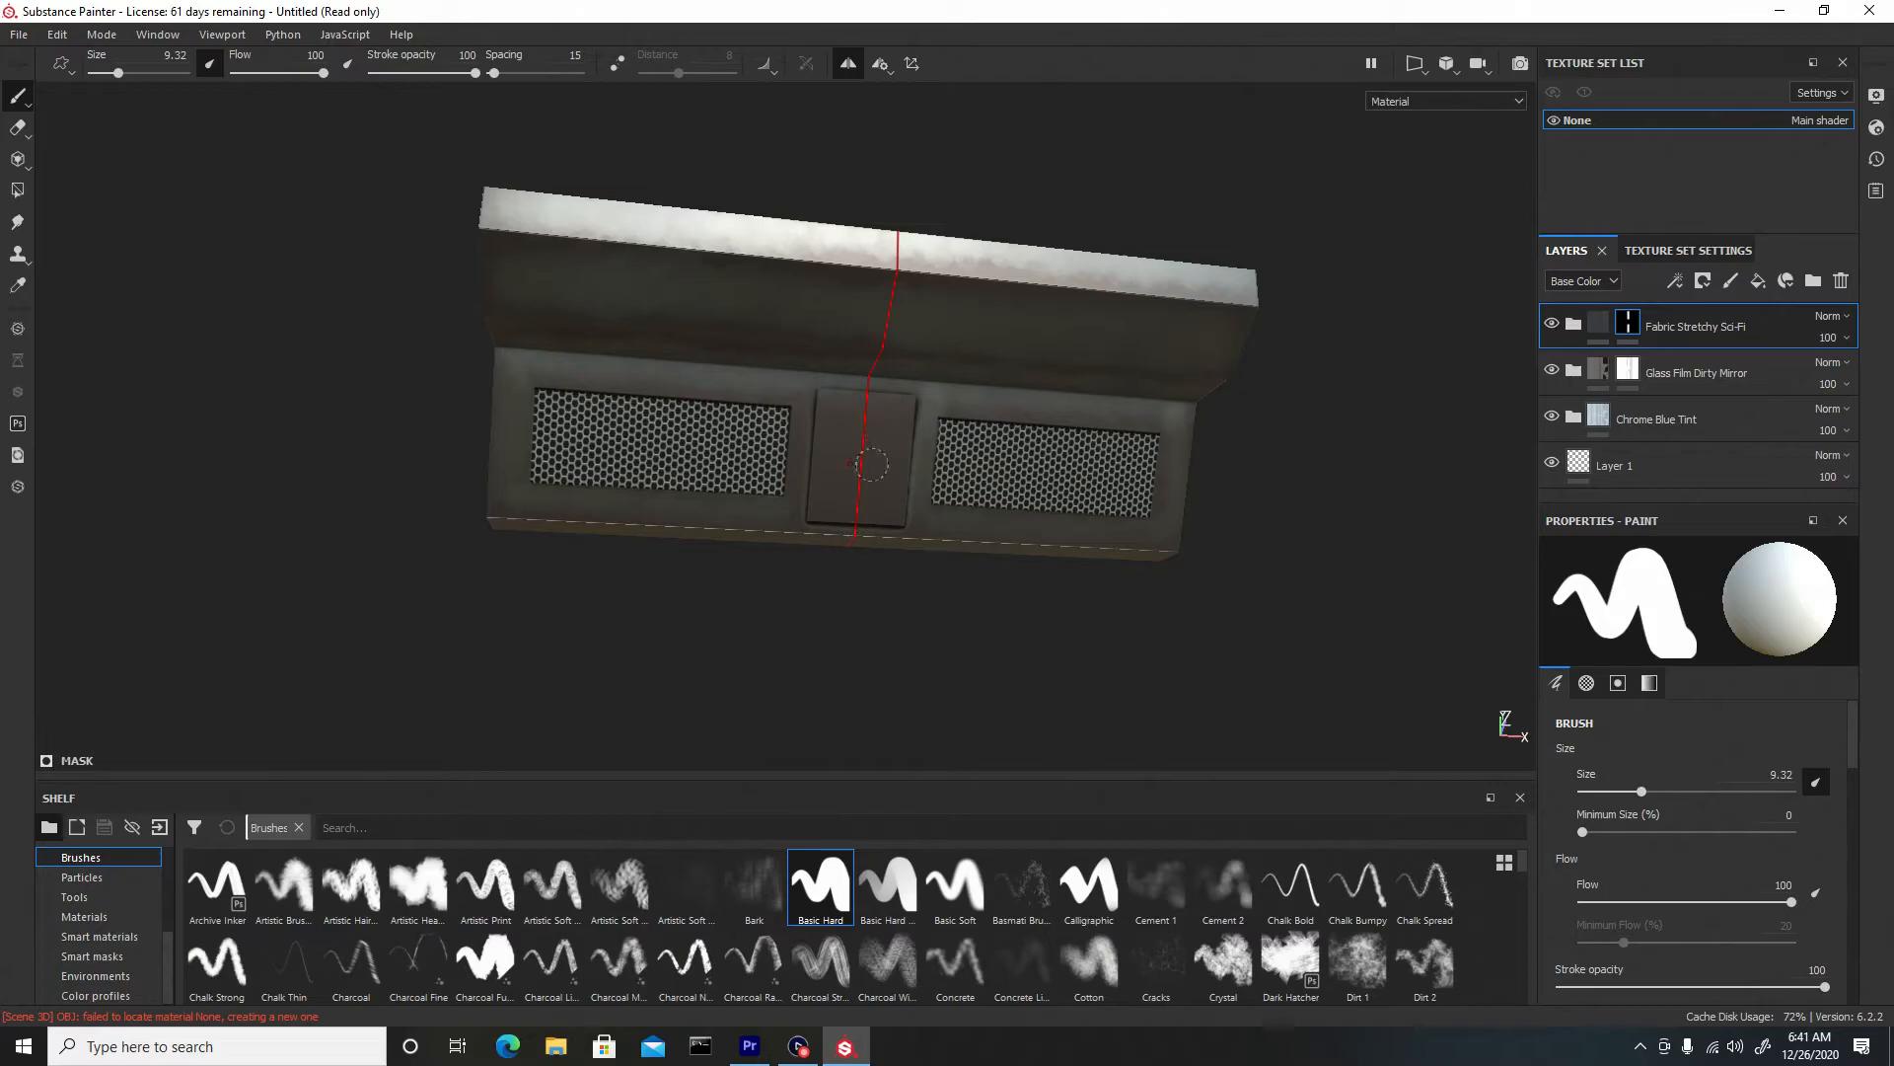
Turn off symmetry and apply the Plastic Glossy Stained smart material to the trim
click(848, 65)
alt+right_drag(843, 391, 821, 355)
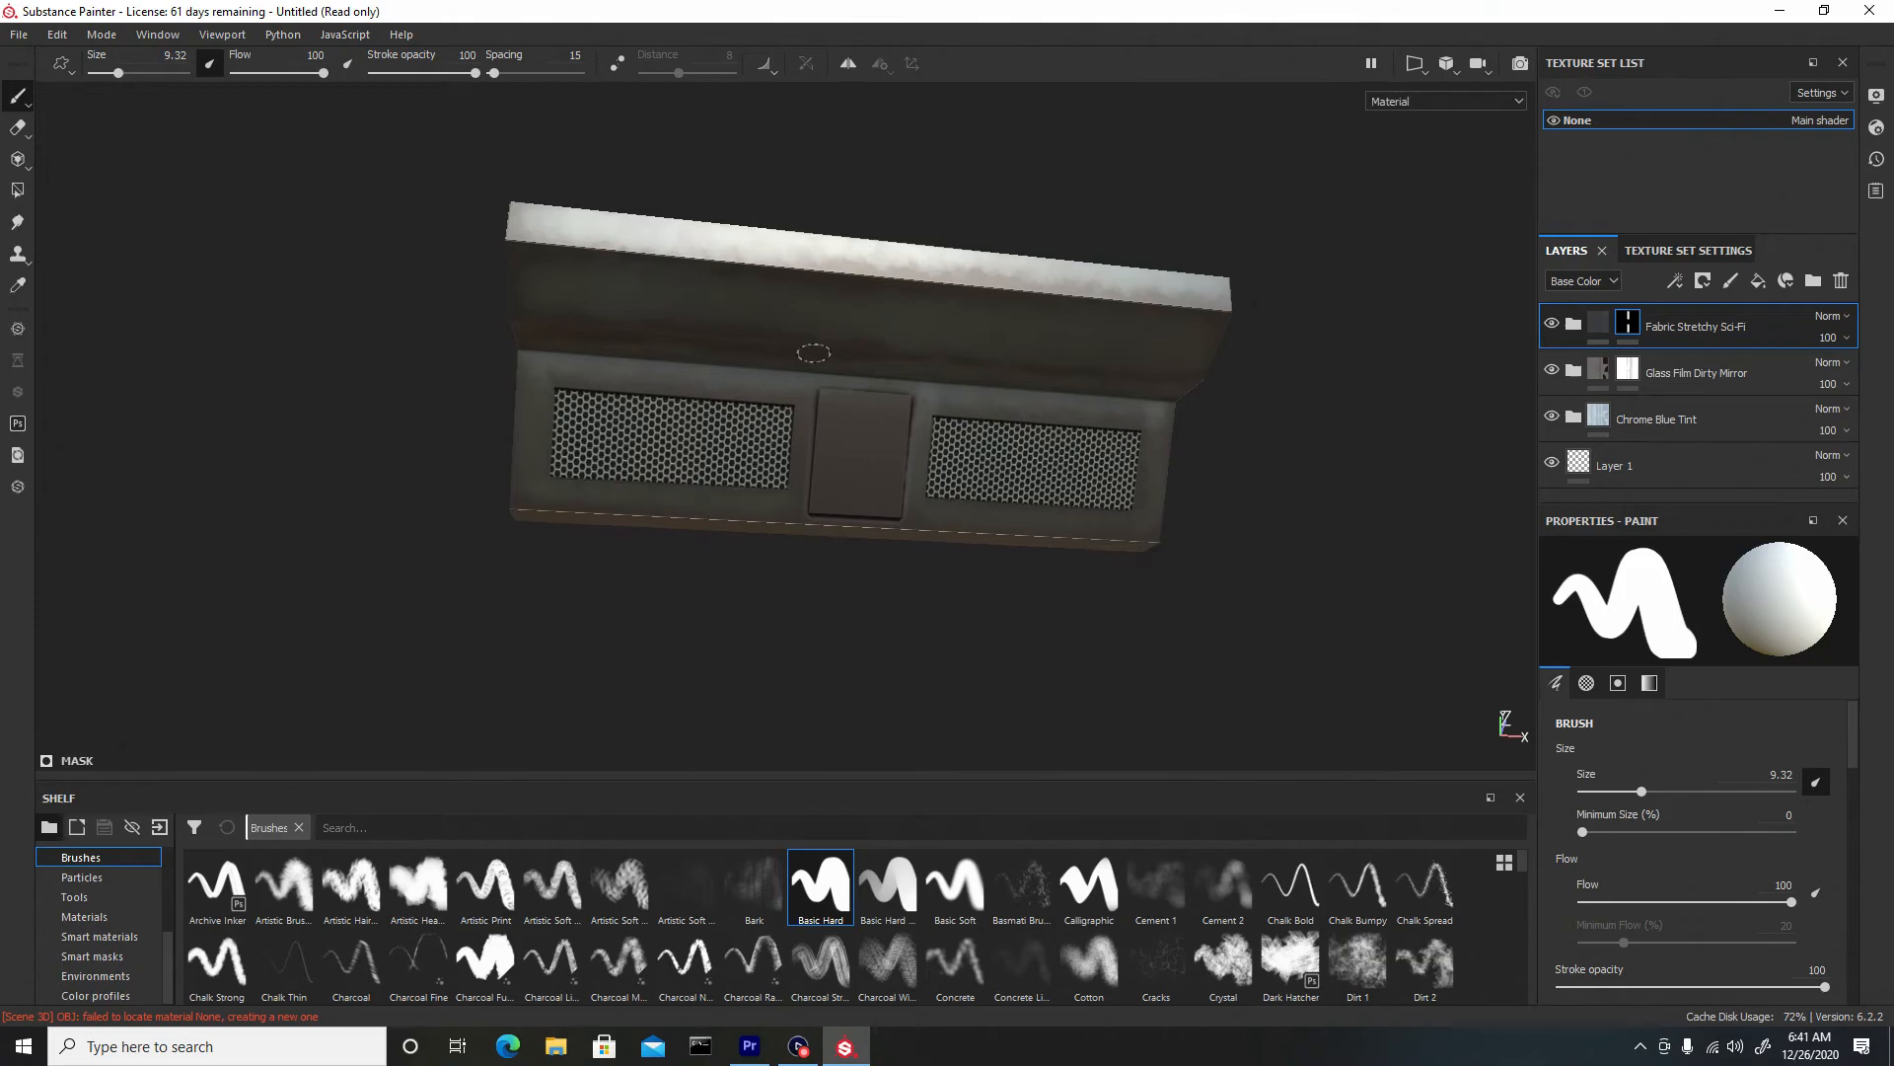
click(111, 940)
drag(1519, 874, 1530, 931)
drag(1354, 916, 879, 398)
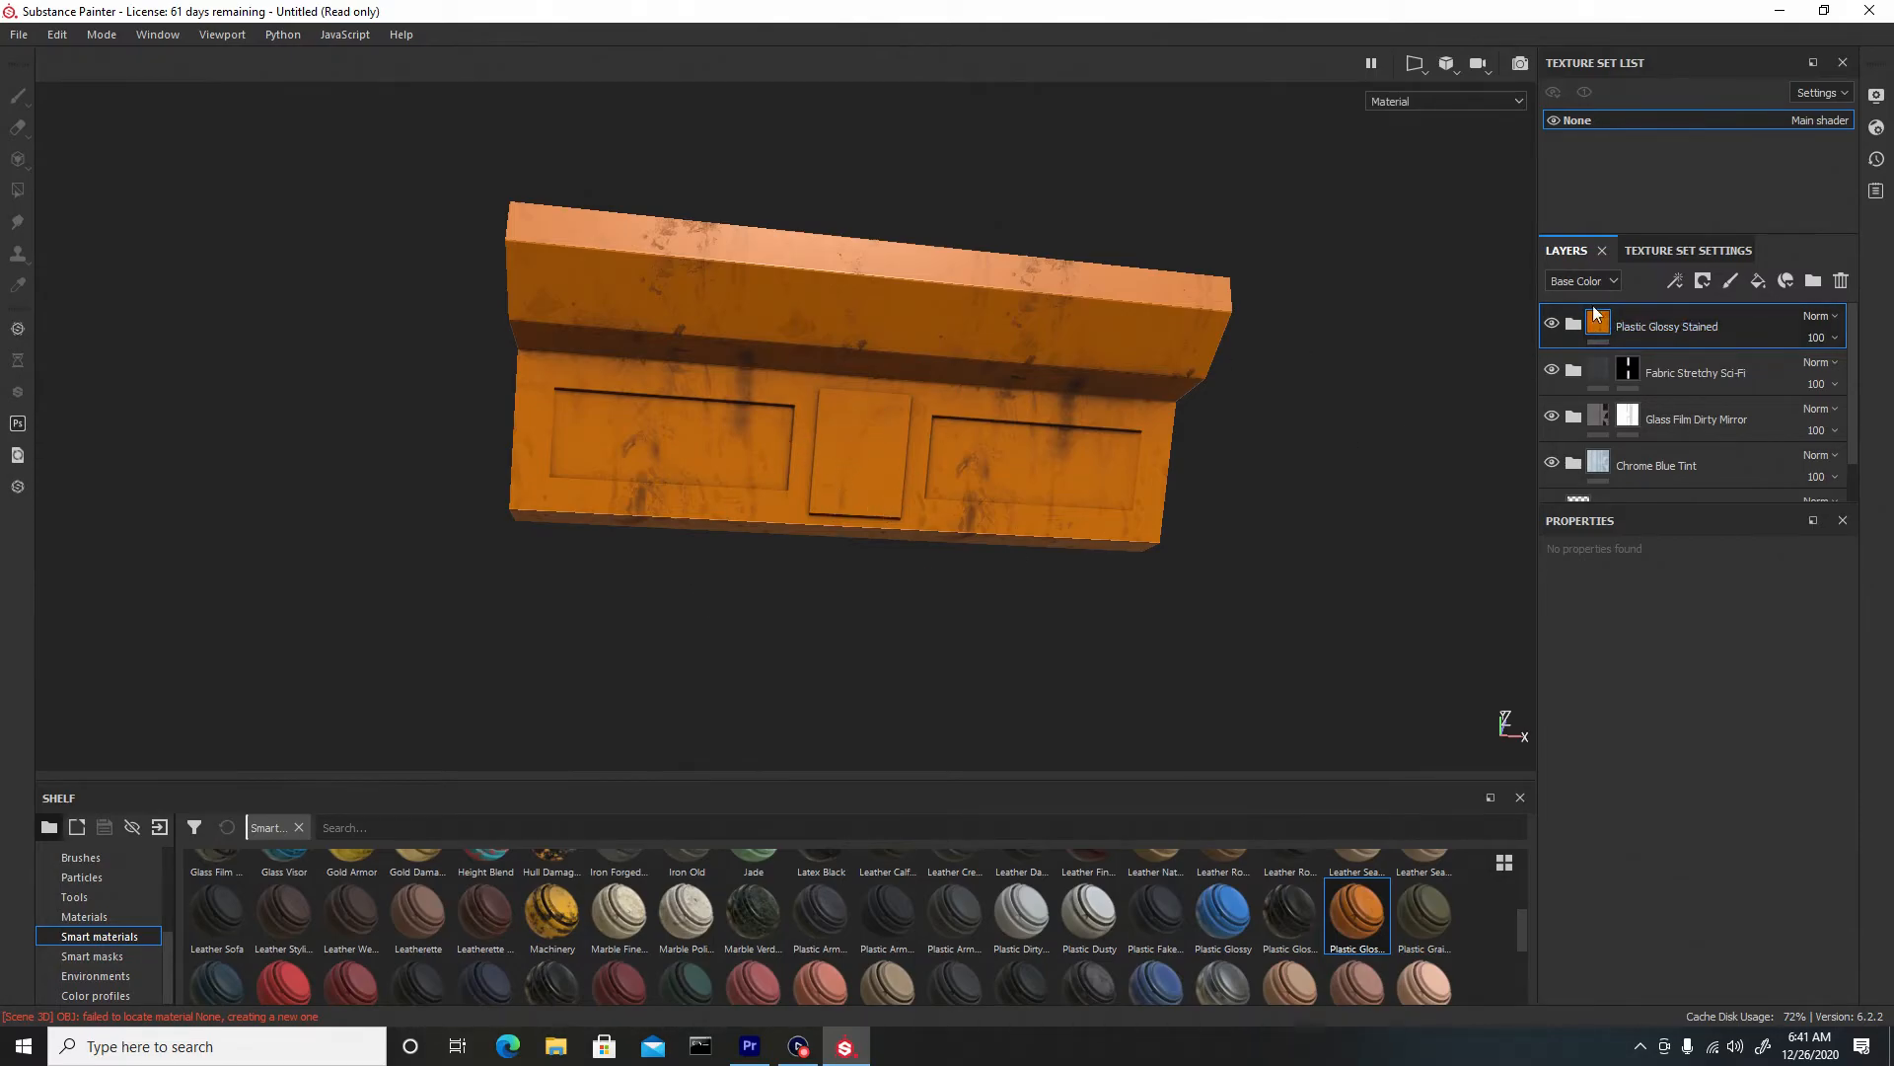
Add a black mask to Plastic Glossy Stained and paint the outline of the raised central panel in it with straight strokes at brush size 1.52
right_click(1707, 315)
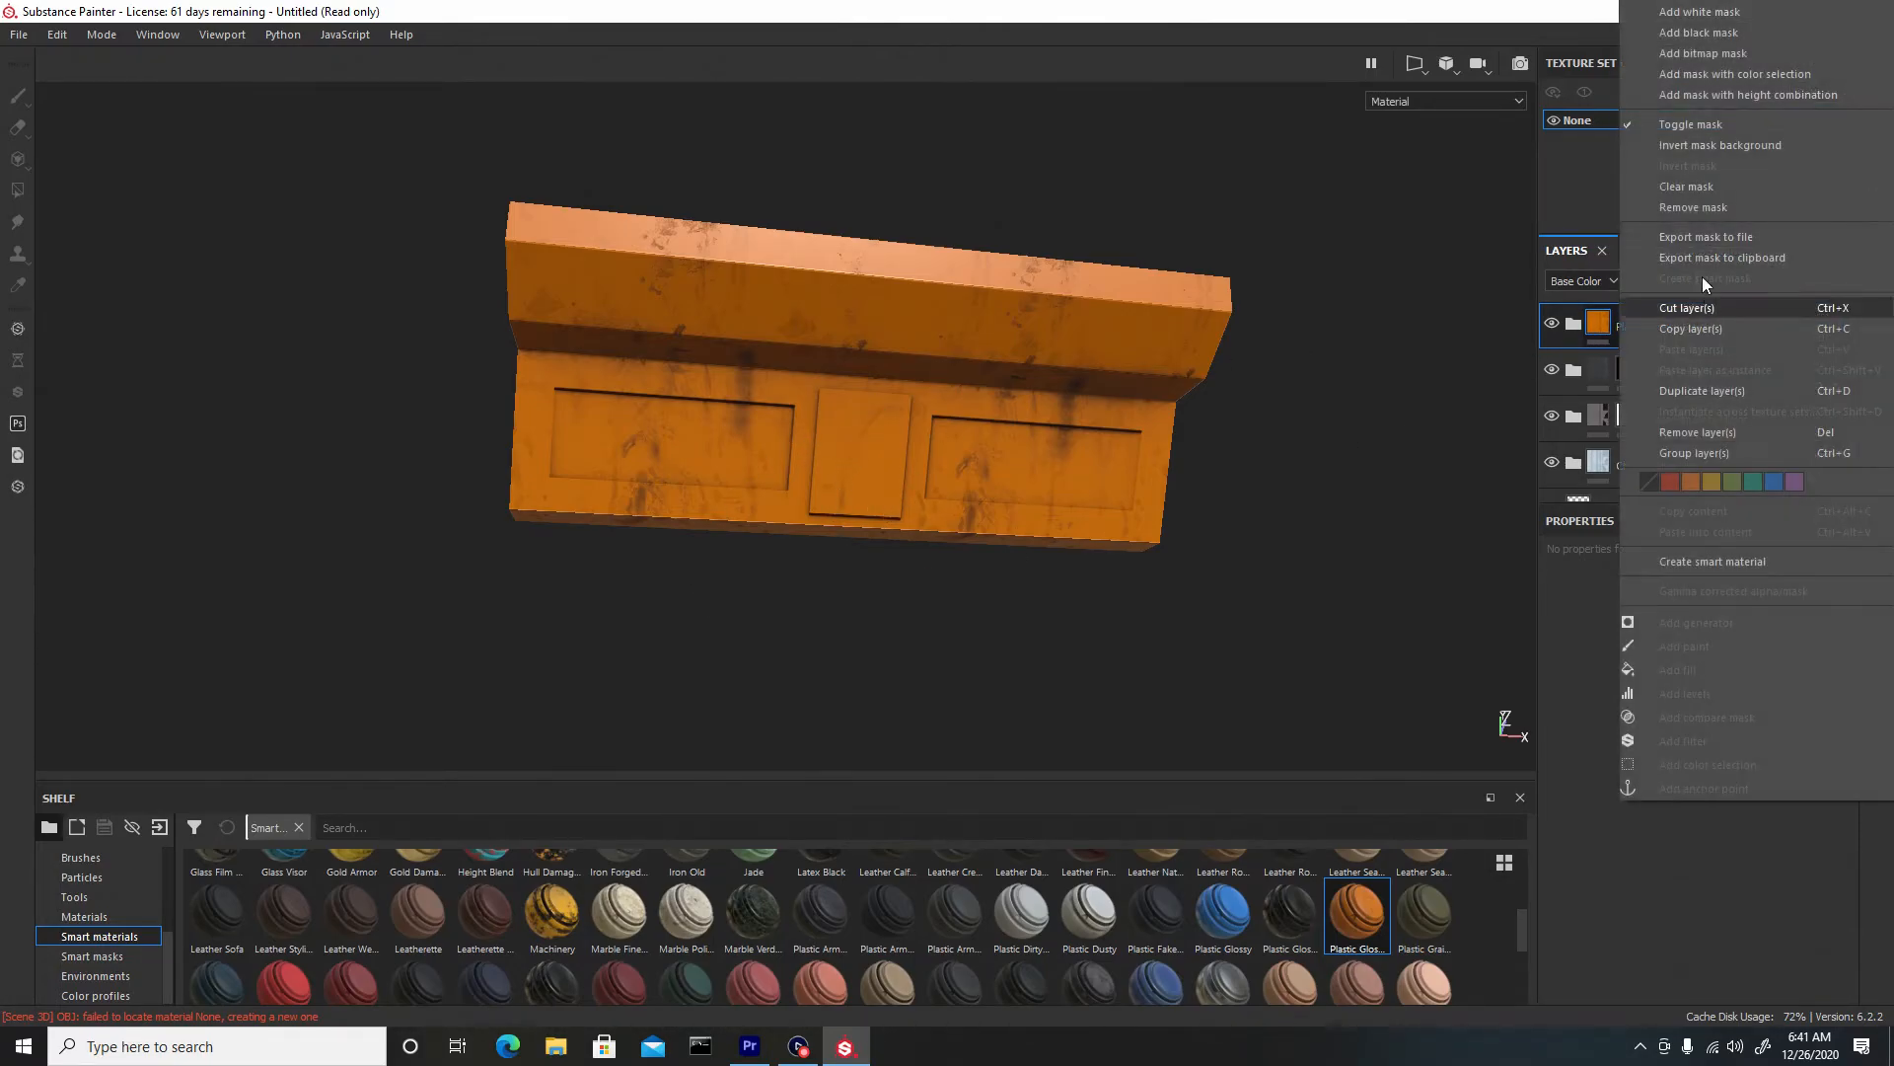
click(1691, 32)
alt+drag(1212, 422, 934, 520)
alt+right_drag(934, 520, 955, 780)
alt+drag(917, 520, 946, 530)
alt+right_drag(946, 530, 968, 562)
mouse_move(789, 376)
ctrl+right_down()
mouse_move(735, 376)
mouse_move(801, 376)
ctrl+right_up()
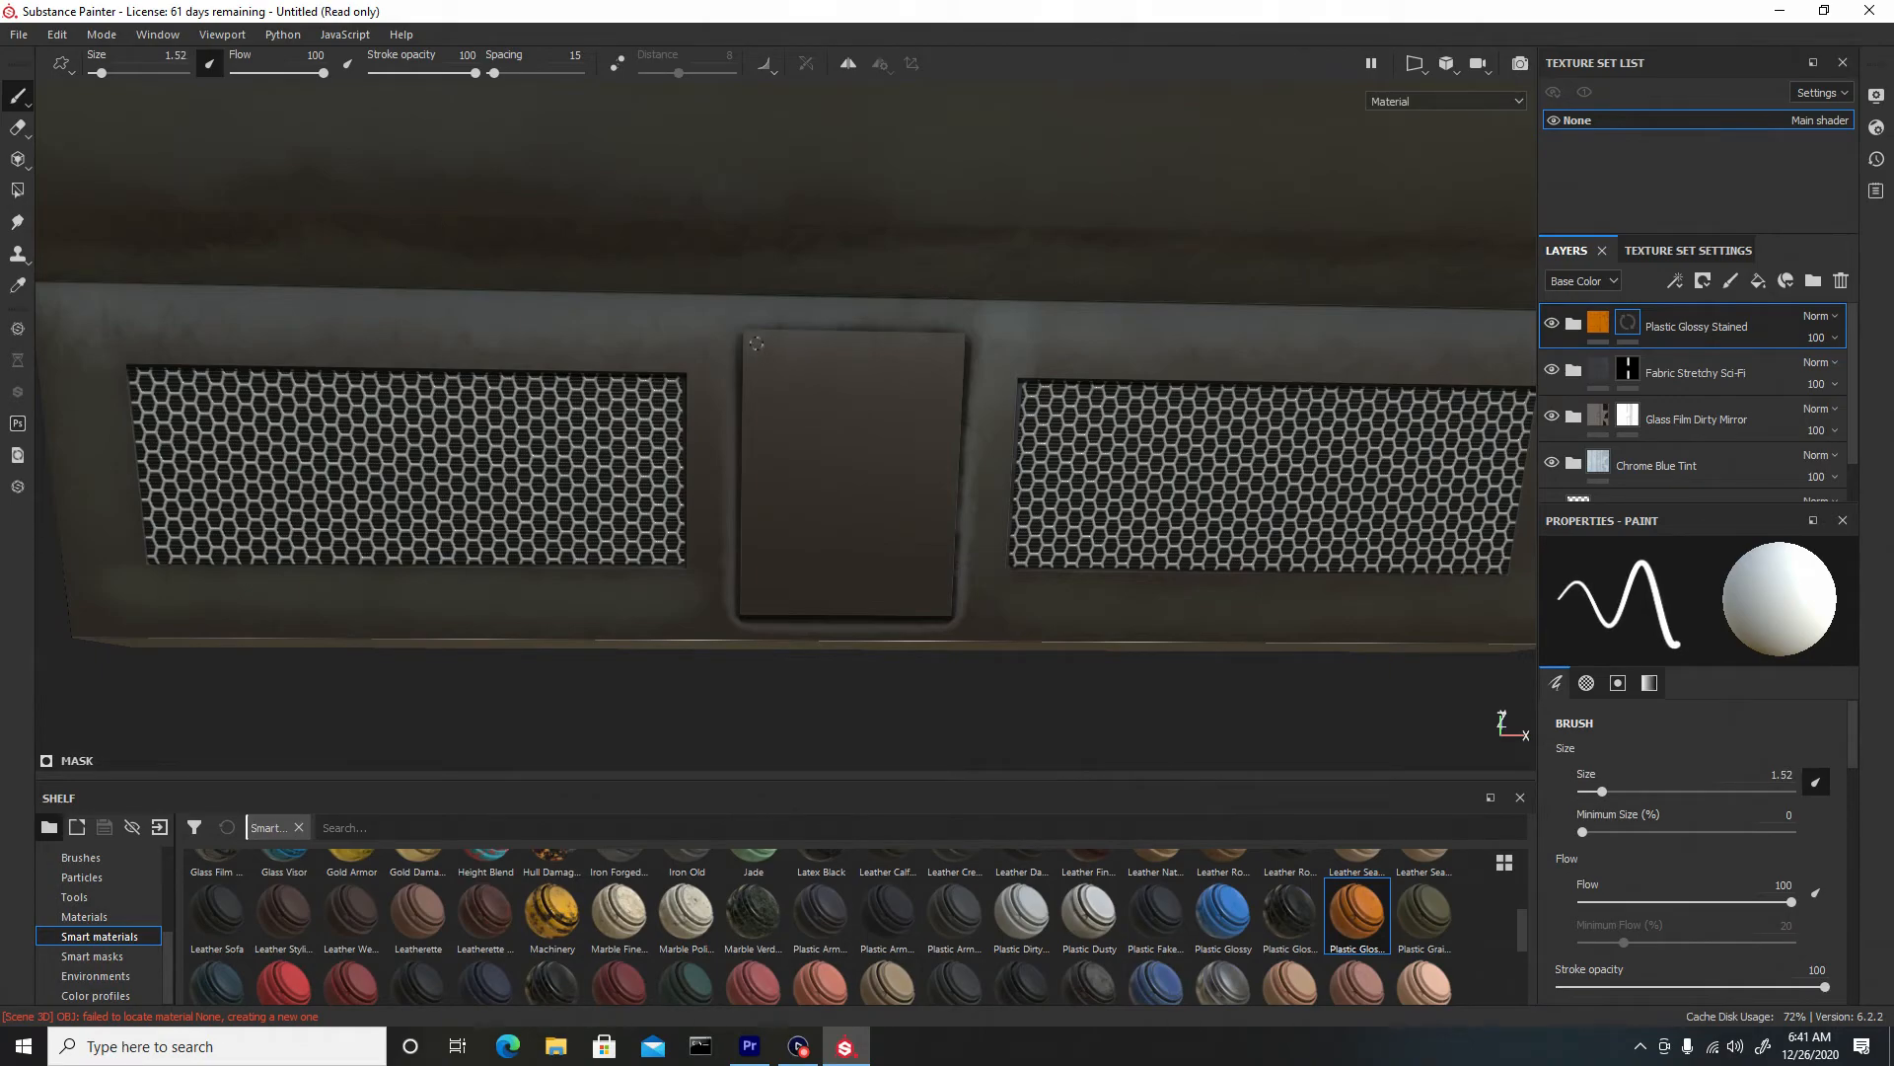
shift+click(746, 611)
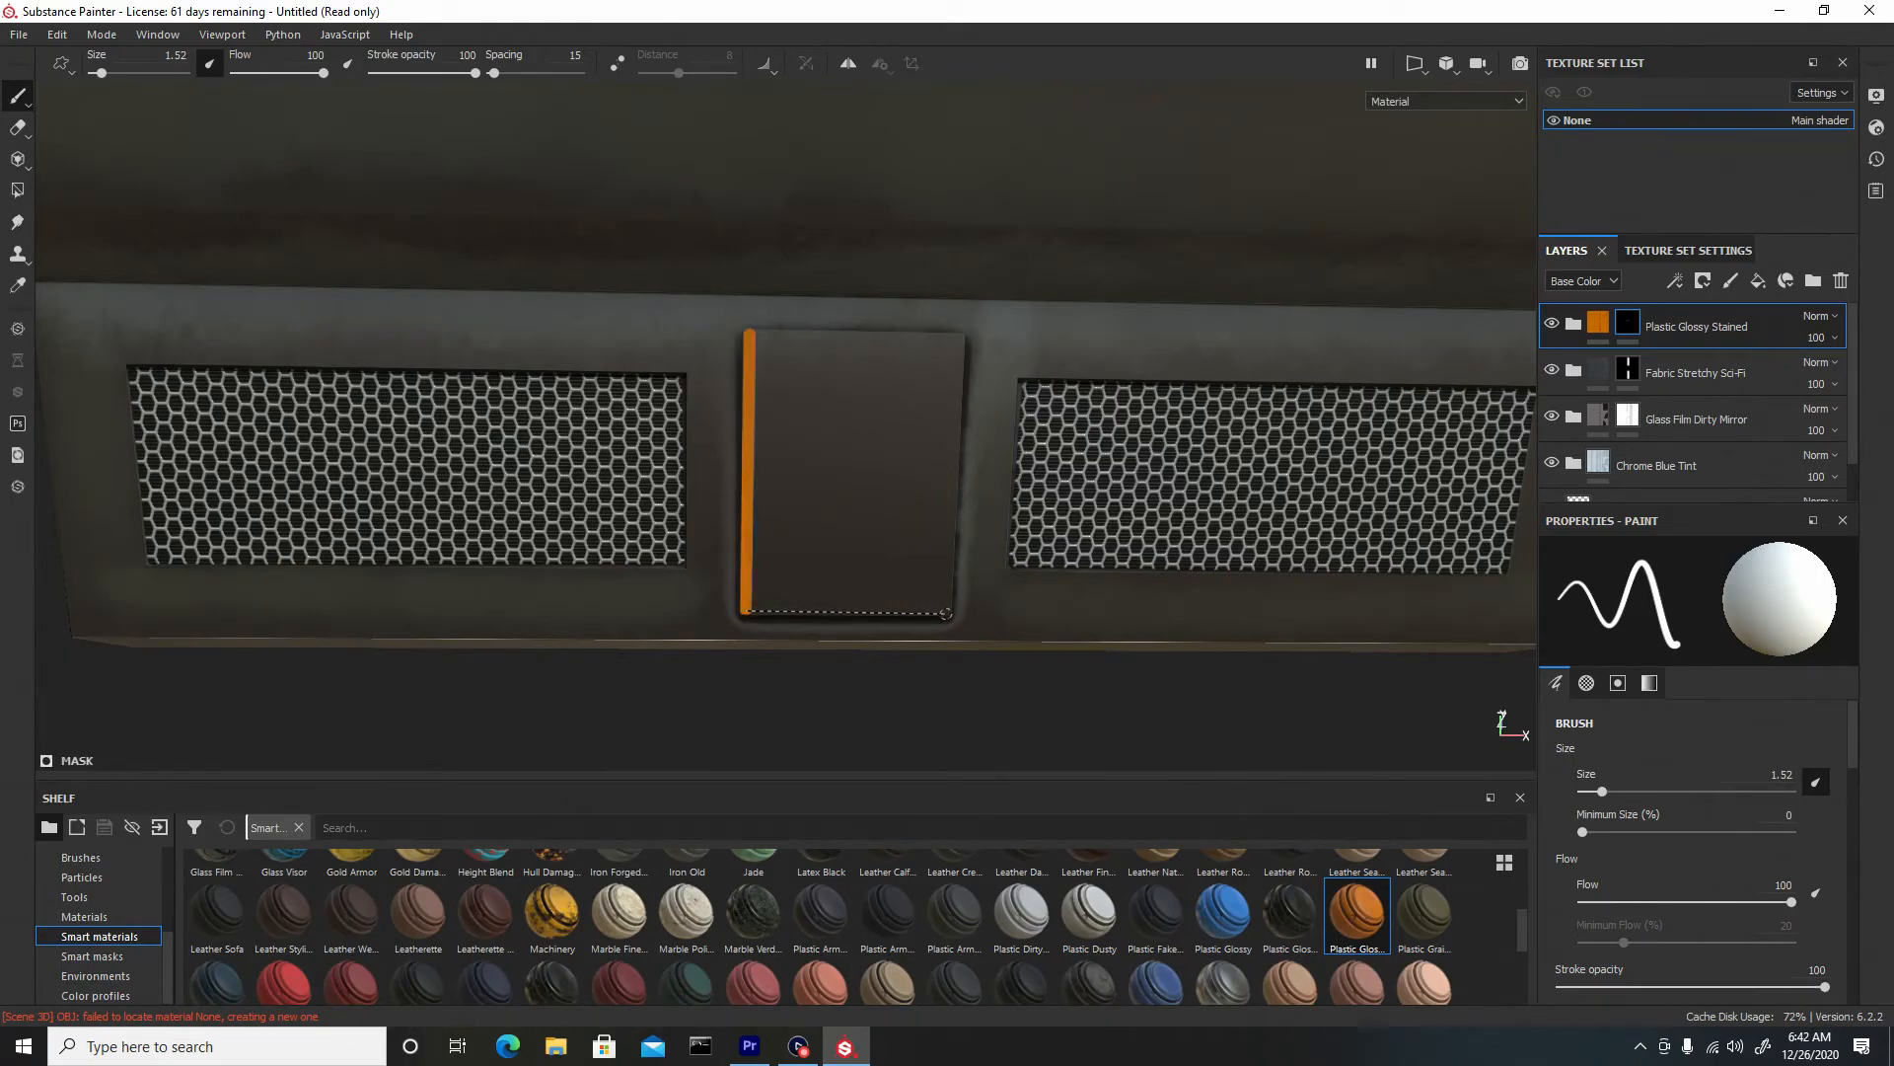
shift+click(946, 613)
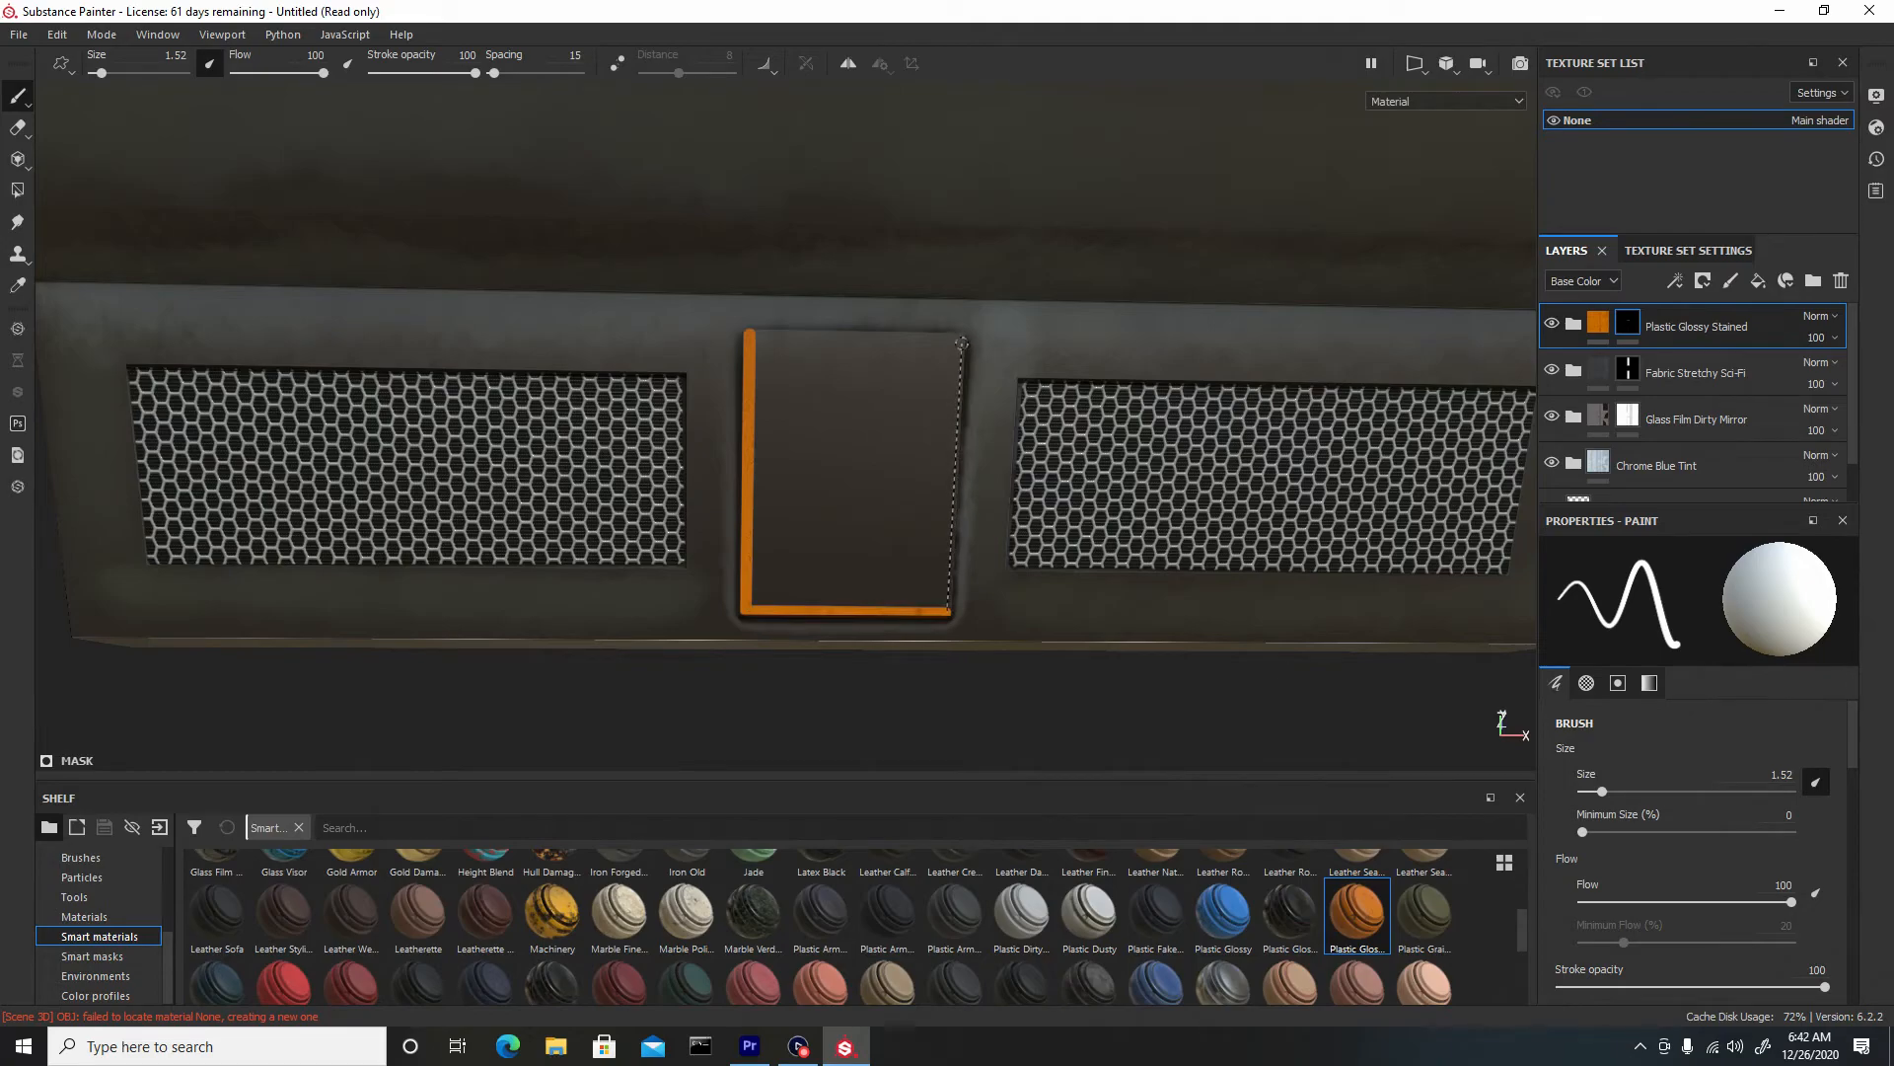
shift+click(956, 339)
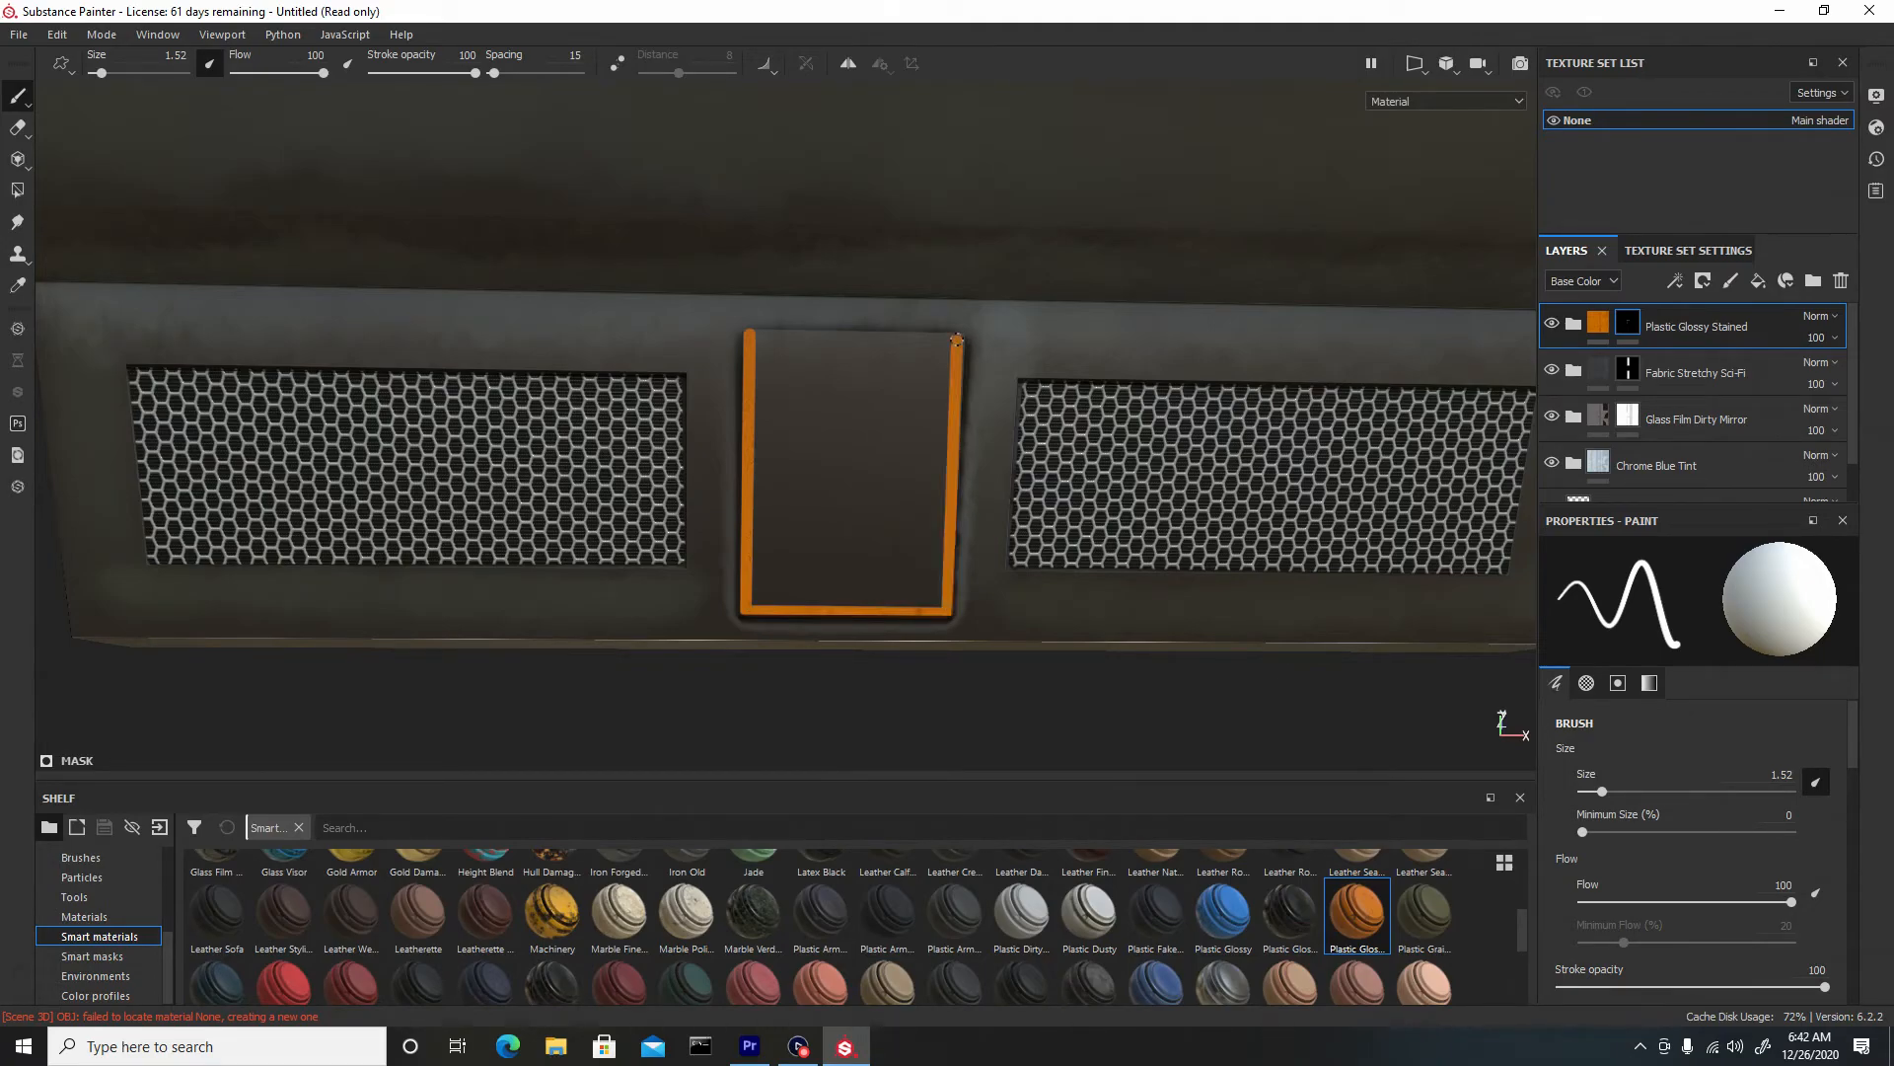
shift+click(750, 334)
Thicken the orange outline inside the central panel with a second ring of straight strokes at brush size 4.12
ctrl+right_drag(752, 349, 774, 348)
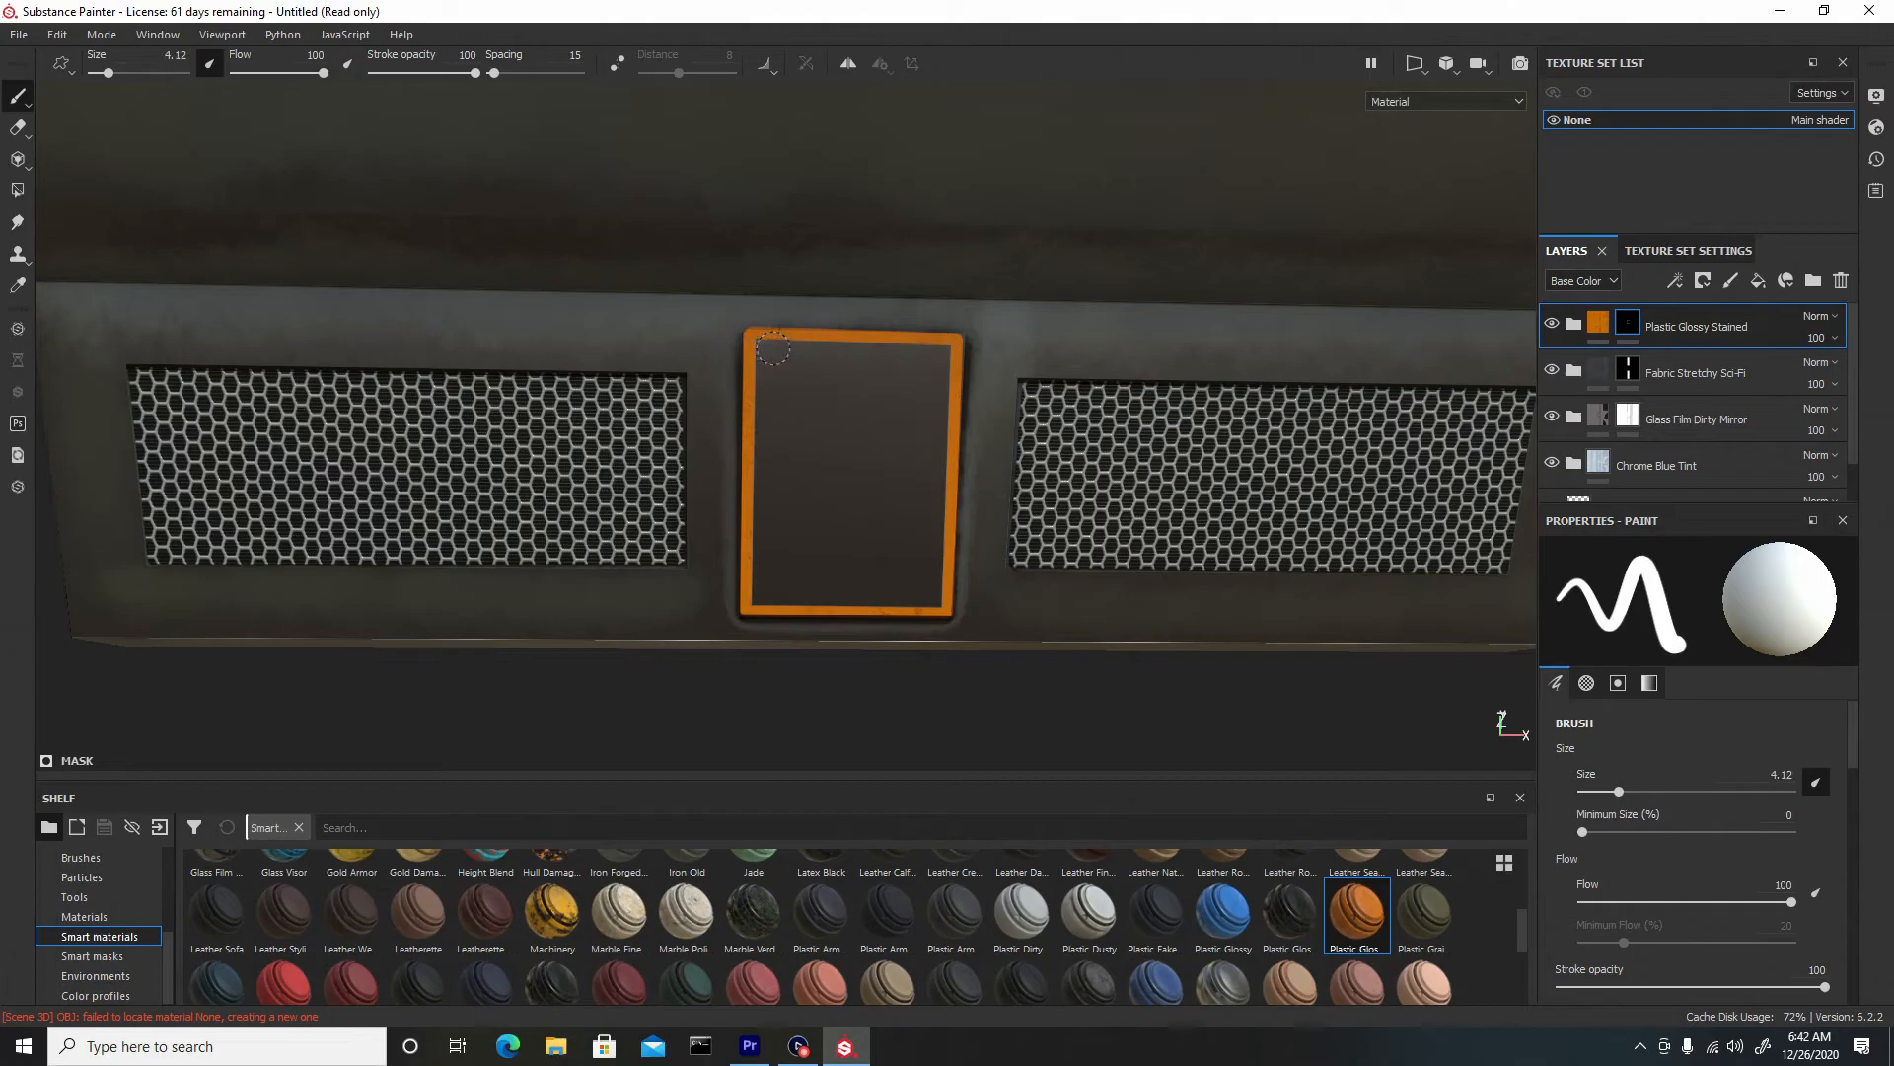
shift+click(940, 349)
shift+click(930, 596)
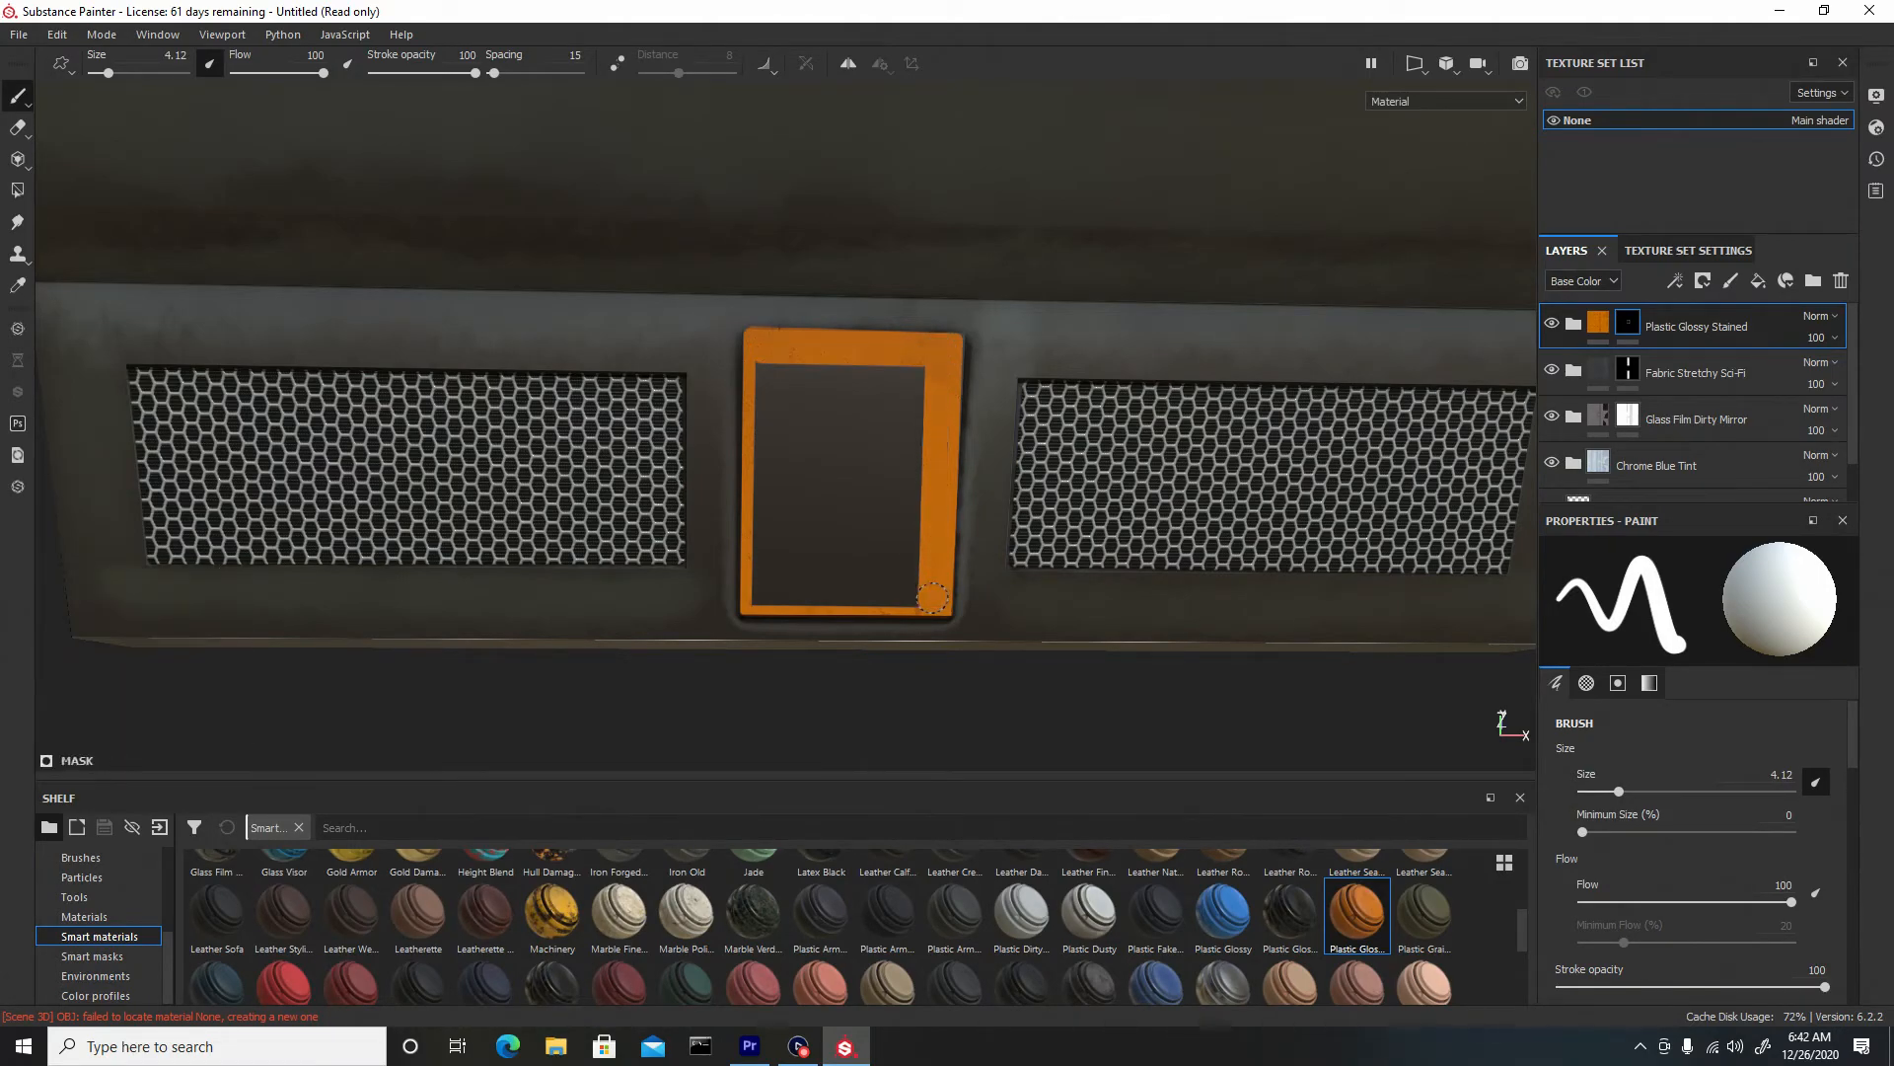
shift+click(765, 596)
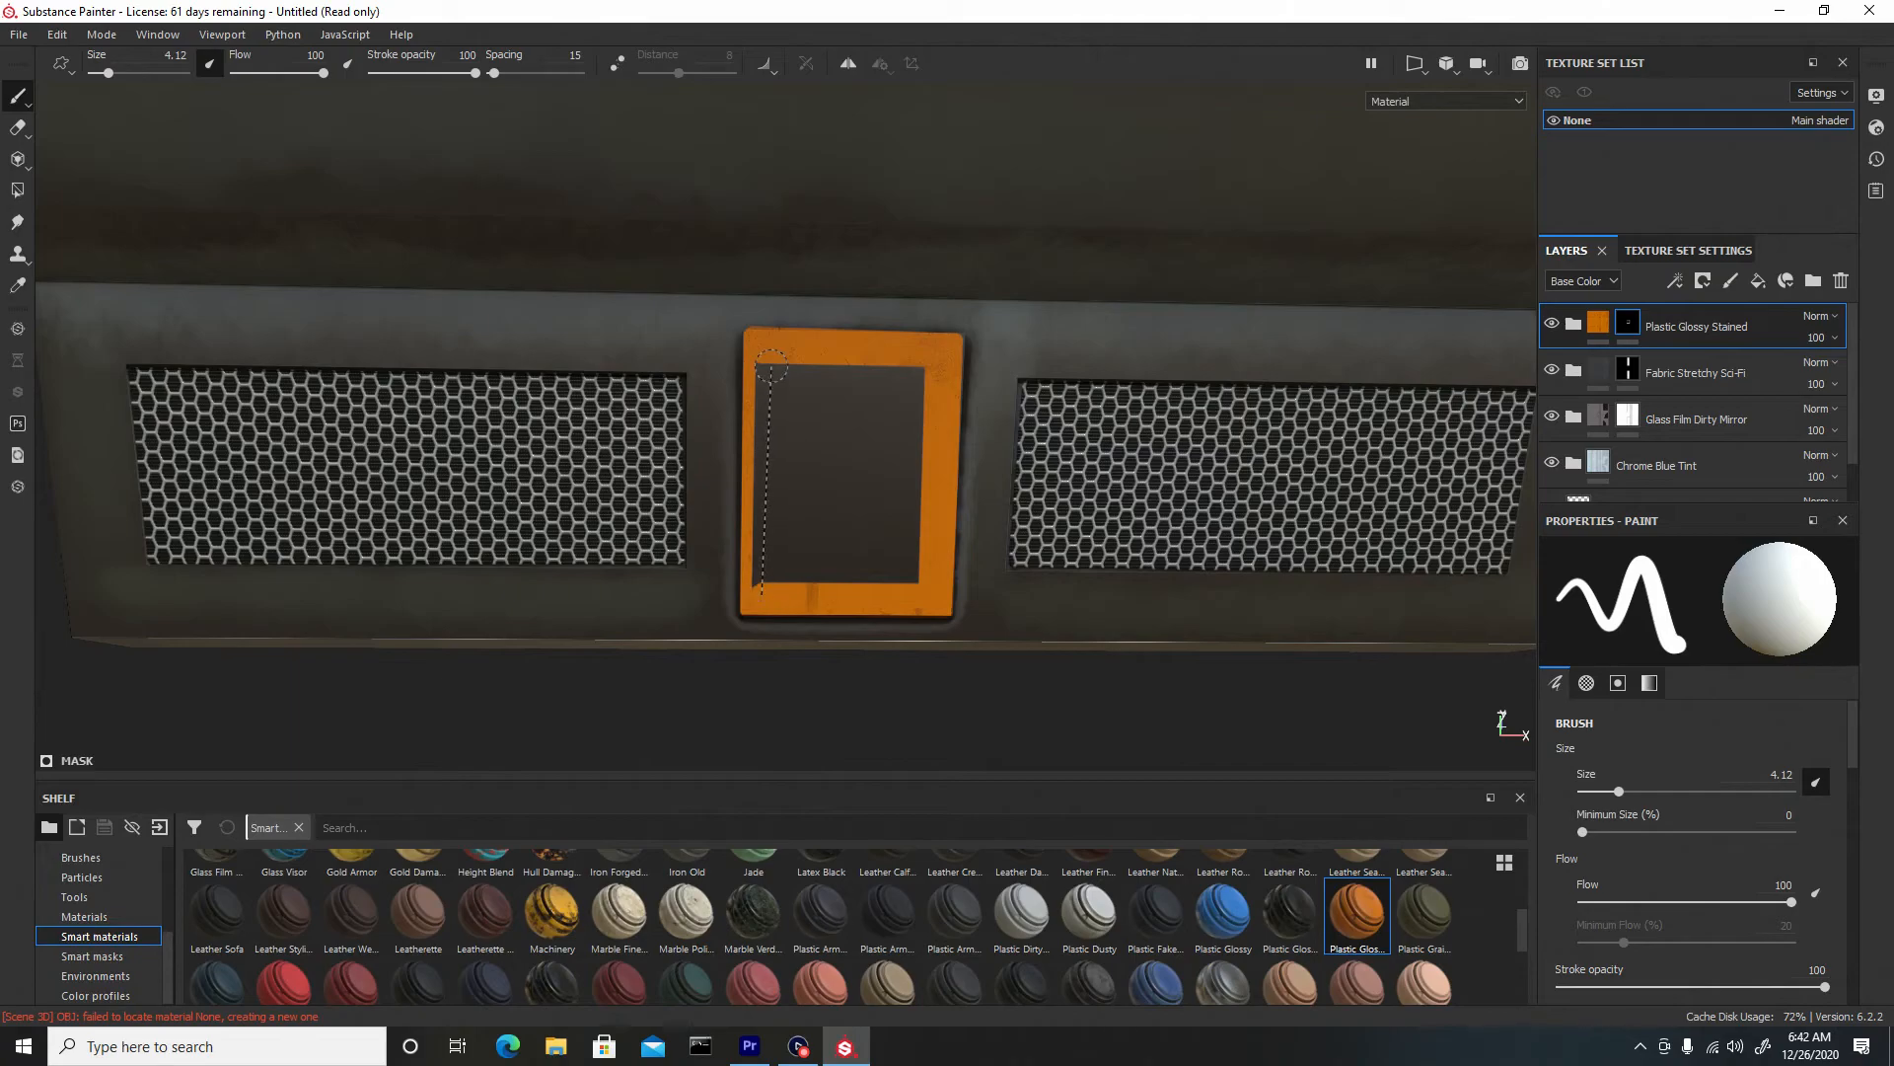
shift+click(762, 366)
Paint over the remaining middle of the central panel in the mask at brush size 9.05
ctrl+right_drag(769, 374, 780, 375)
mouse_move(778, 374)
mouse_down()
mouse_move(897, 382)
mouse_move(888, 563)
mouse_move(798, 559)
mouse_move(799, 444)
mouse_move(854, 456)
mouse_move(847, 533)
mouse_up()
alt+right_drag(1032, 501, 157, 376)
alt+right_drag(949, 457, 286, 400)
alt+drag(906, 468, 1039, 523)
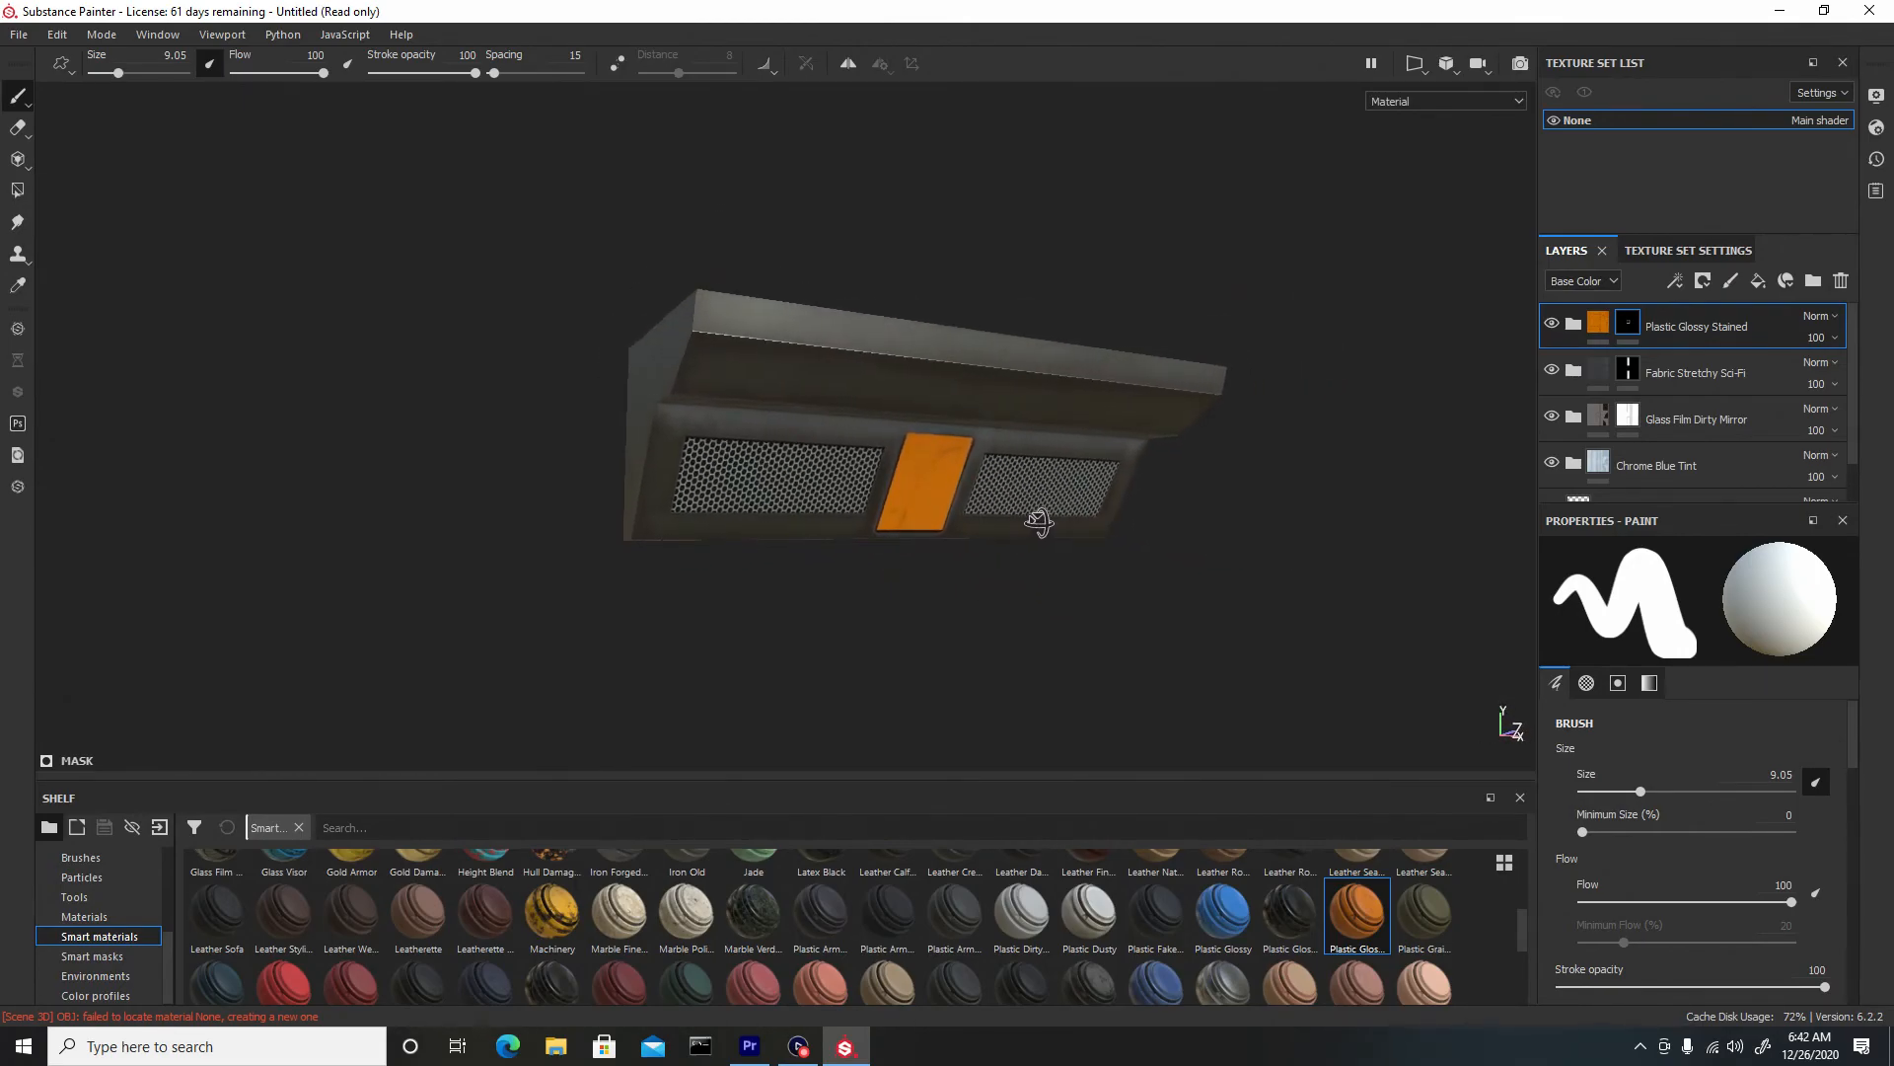
Open the texture export settings and set the output directory to the Trim1_textures folder inside Low Poly
click(14, 35)
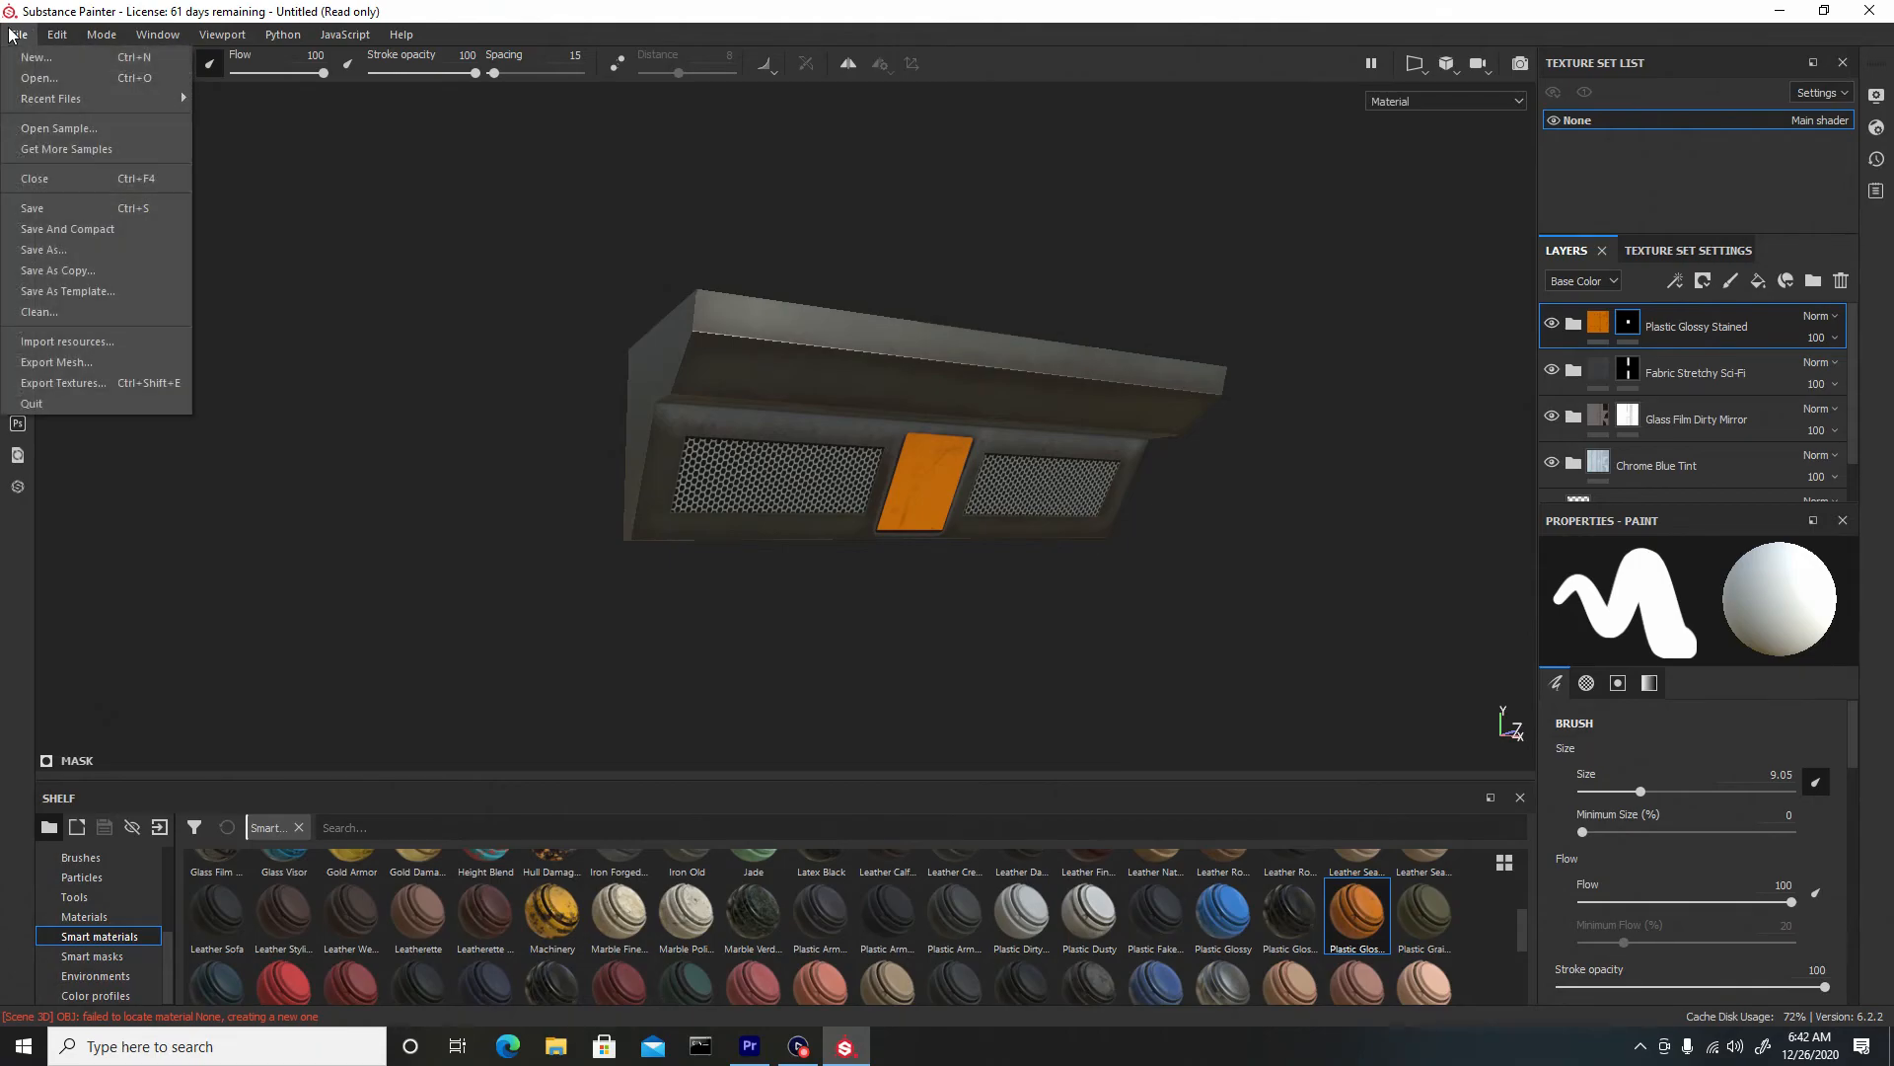
click(92, 379)
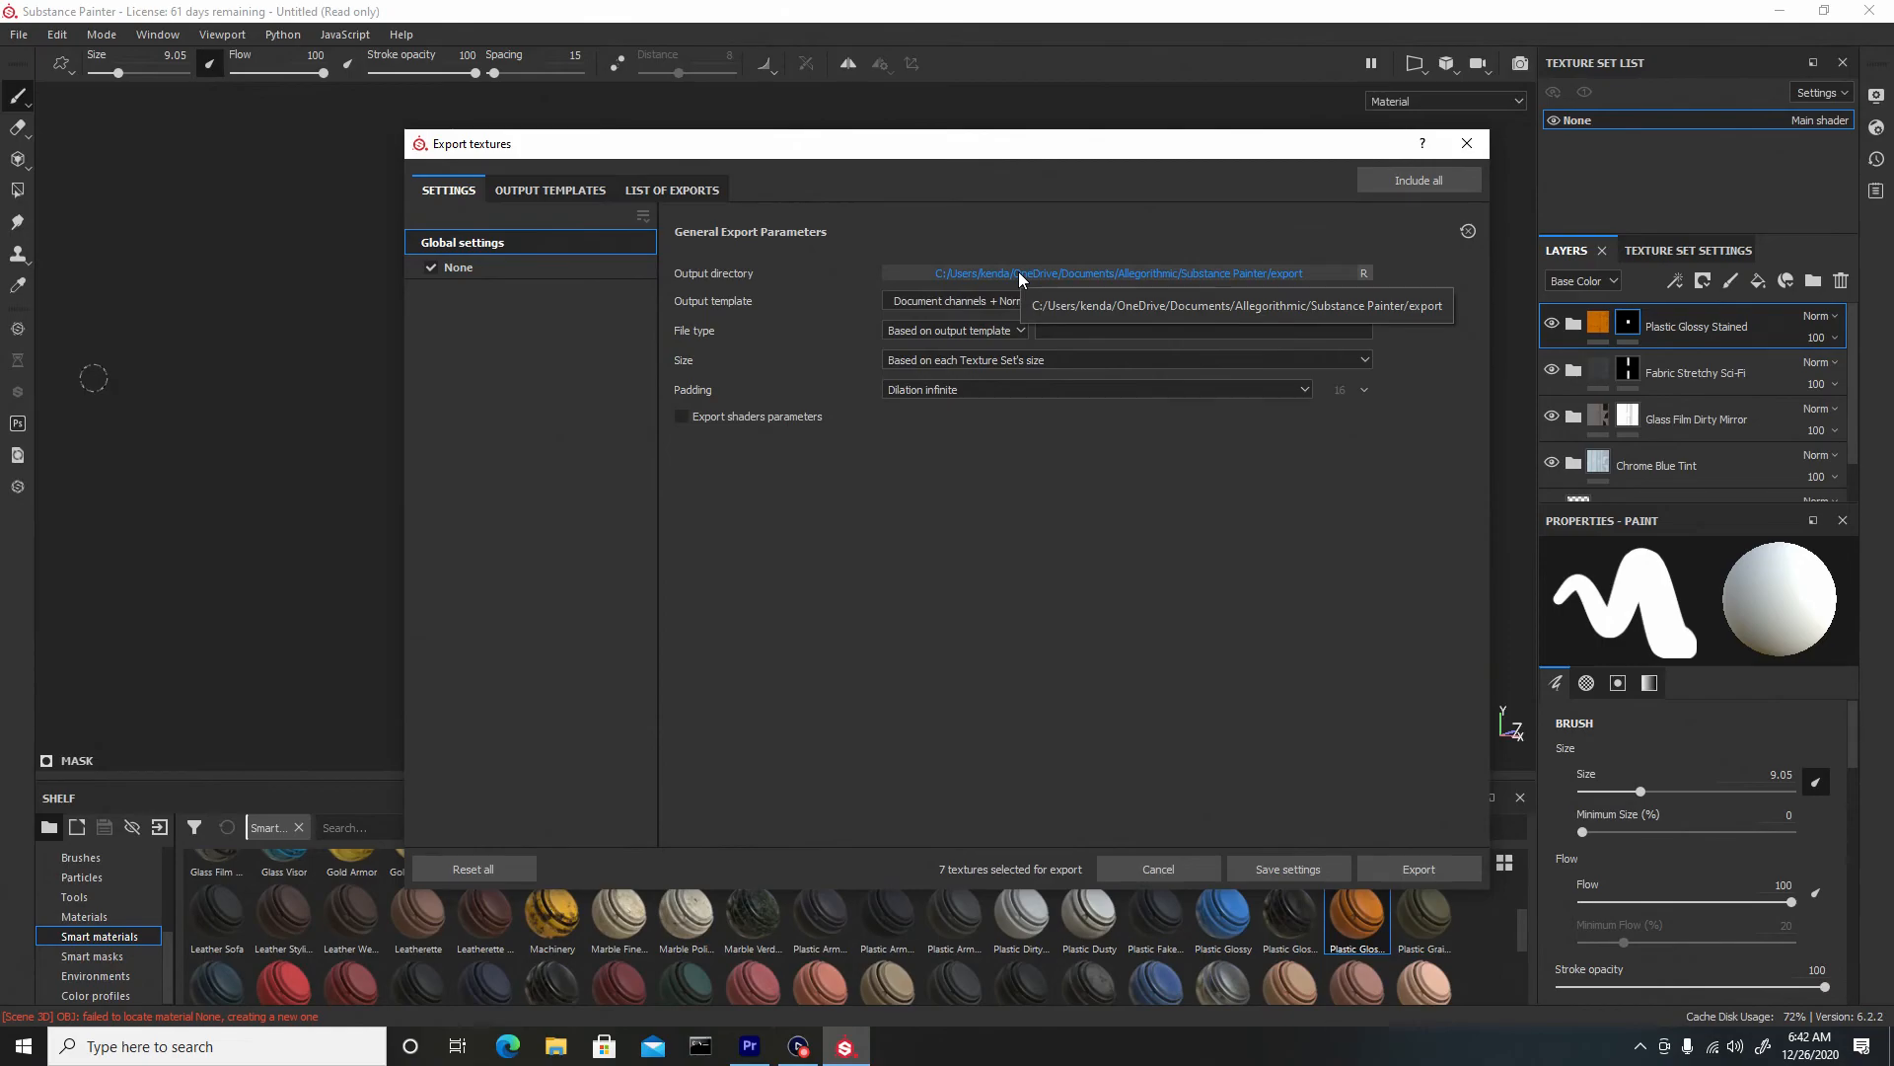
click(1018, 273)
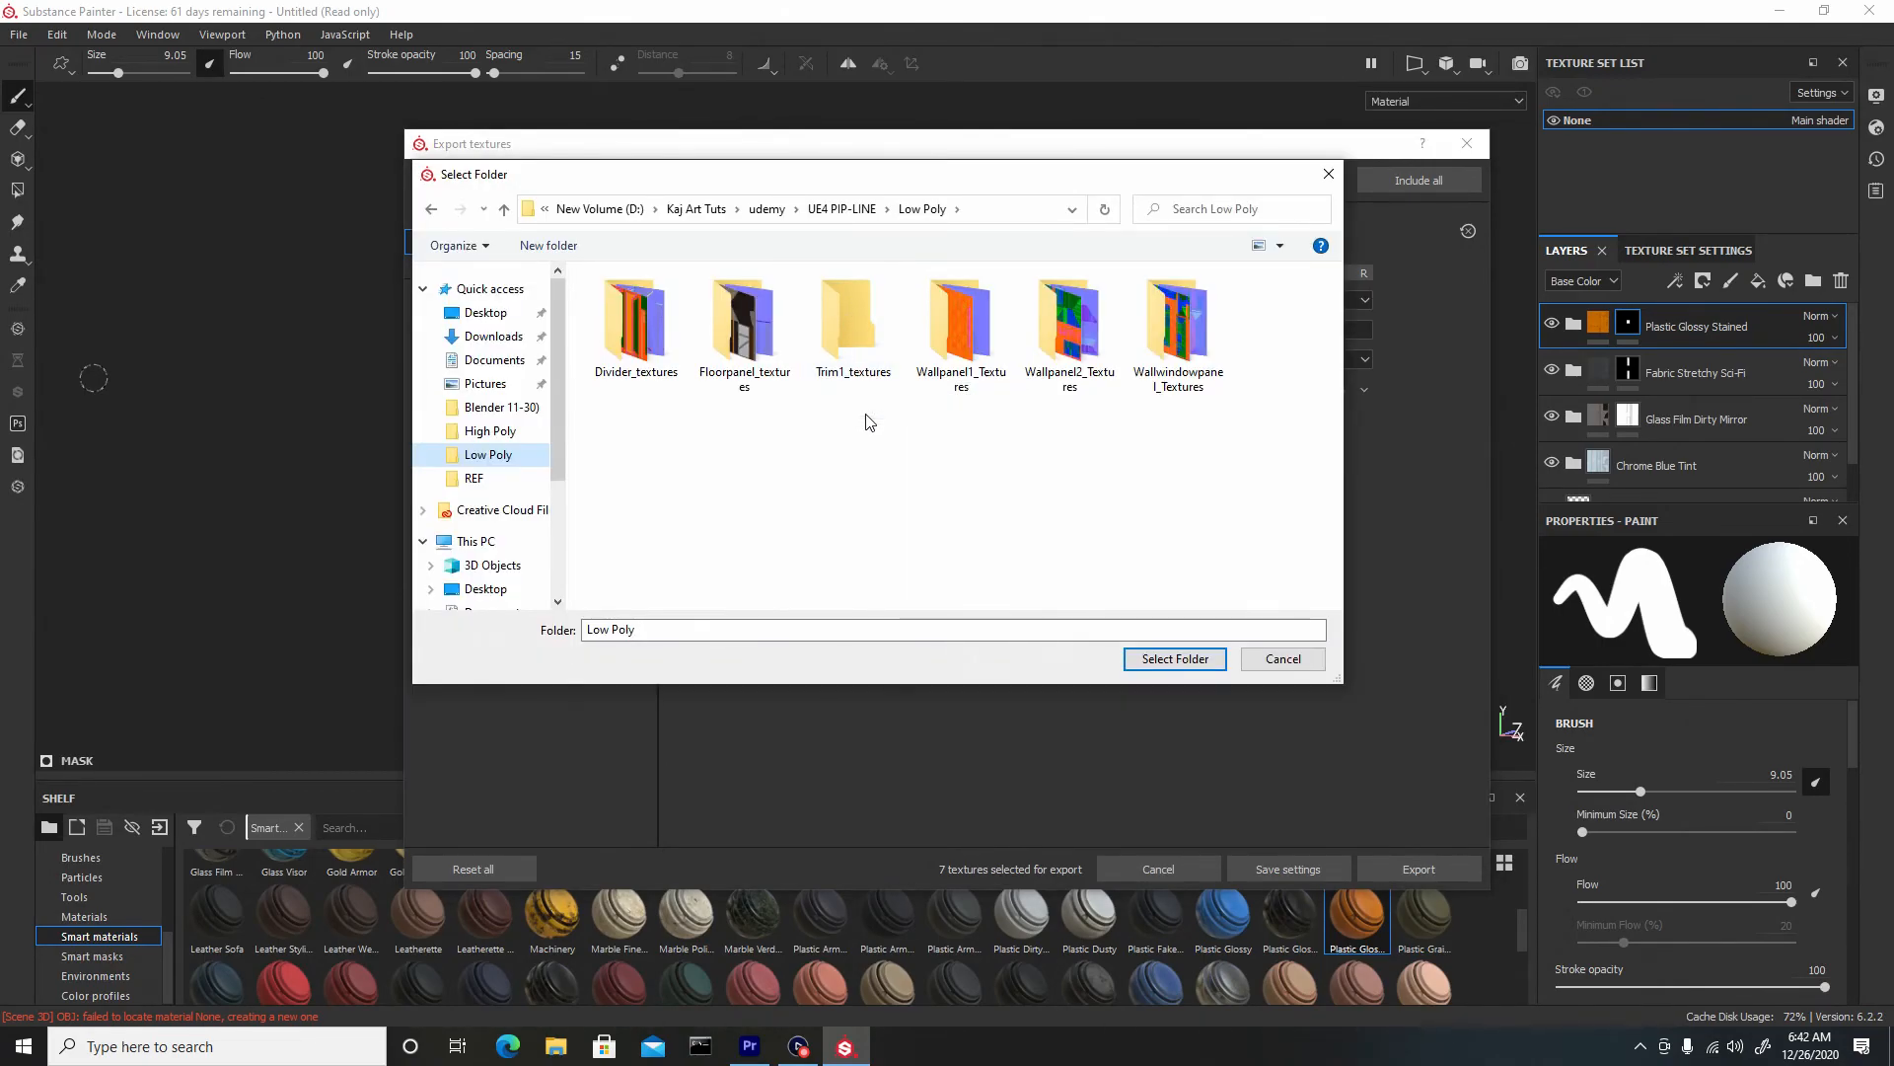
double_click(853, 321)
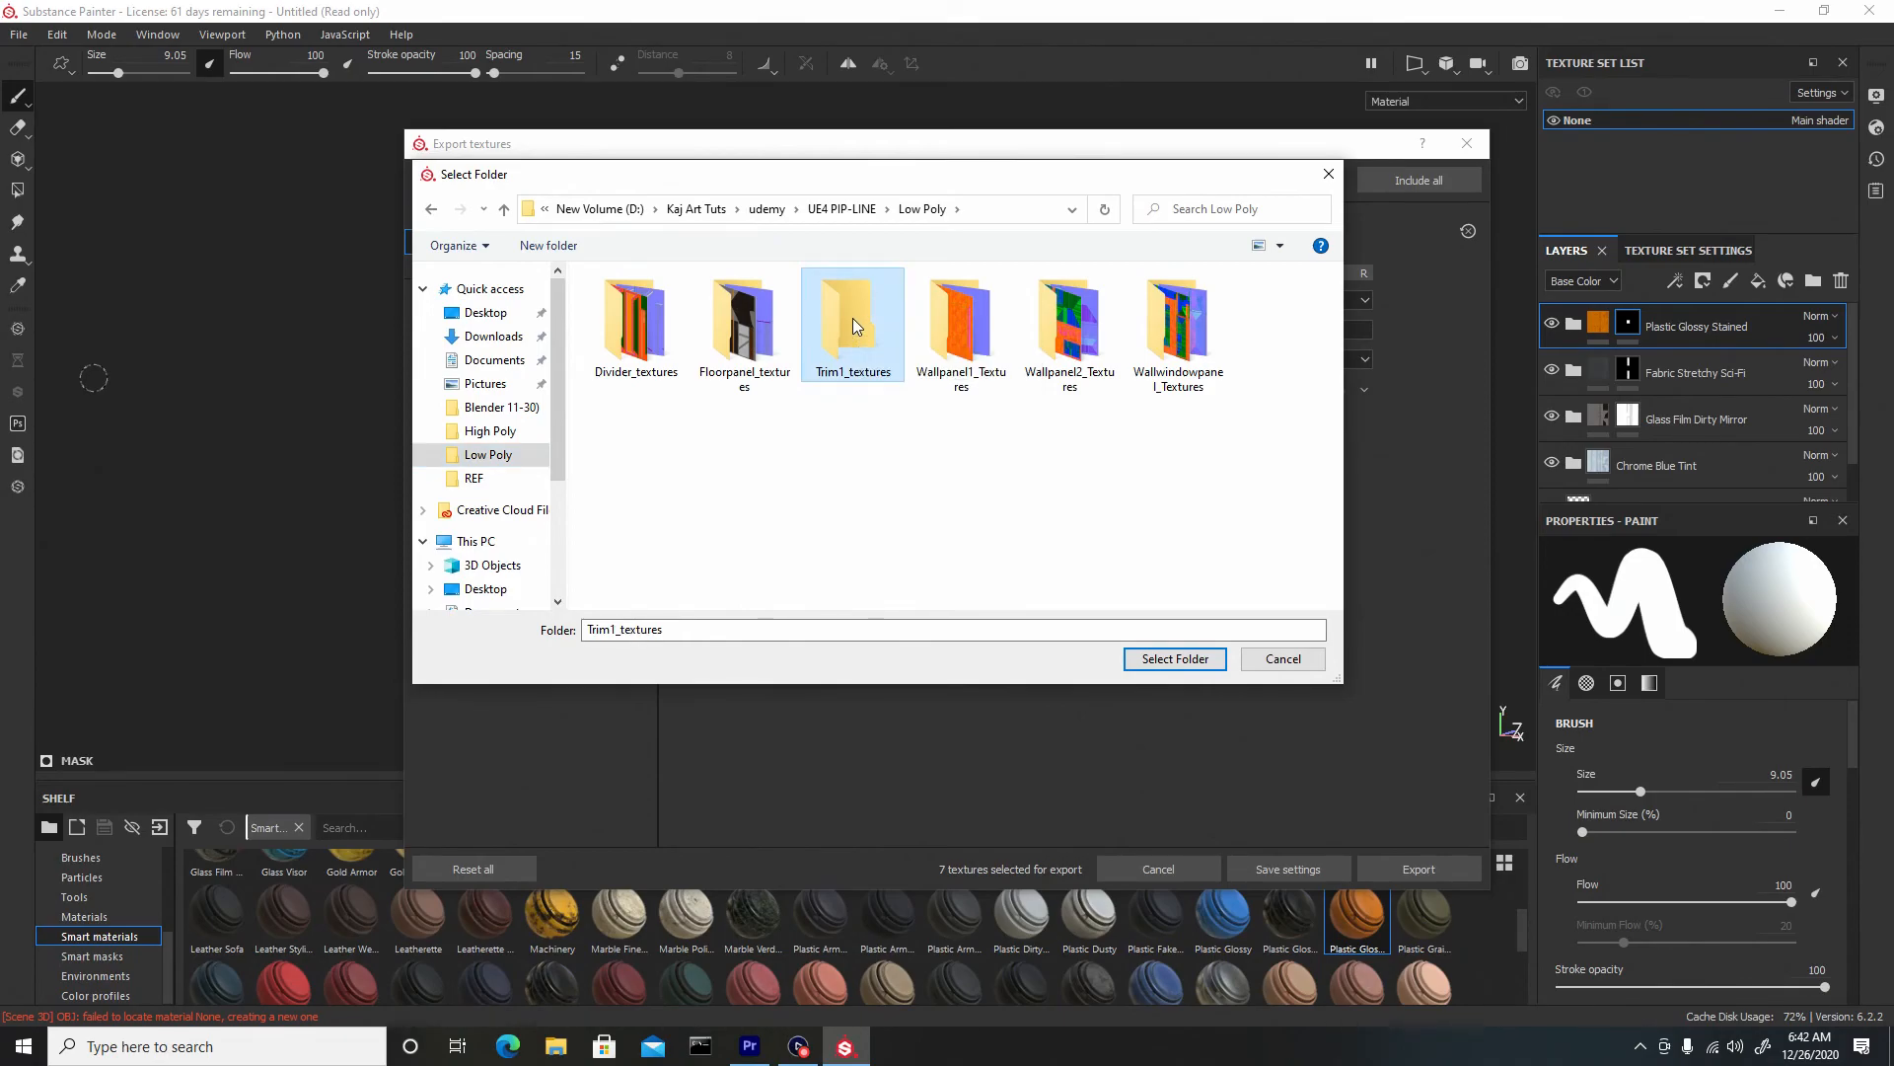
click(1173, 661)
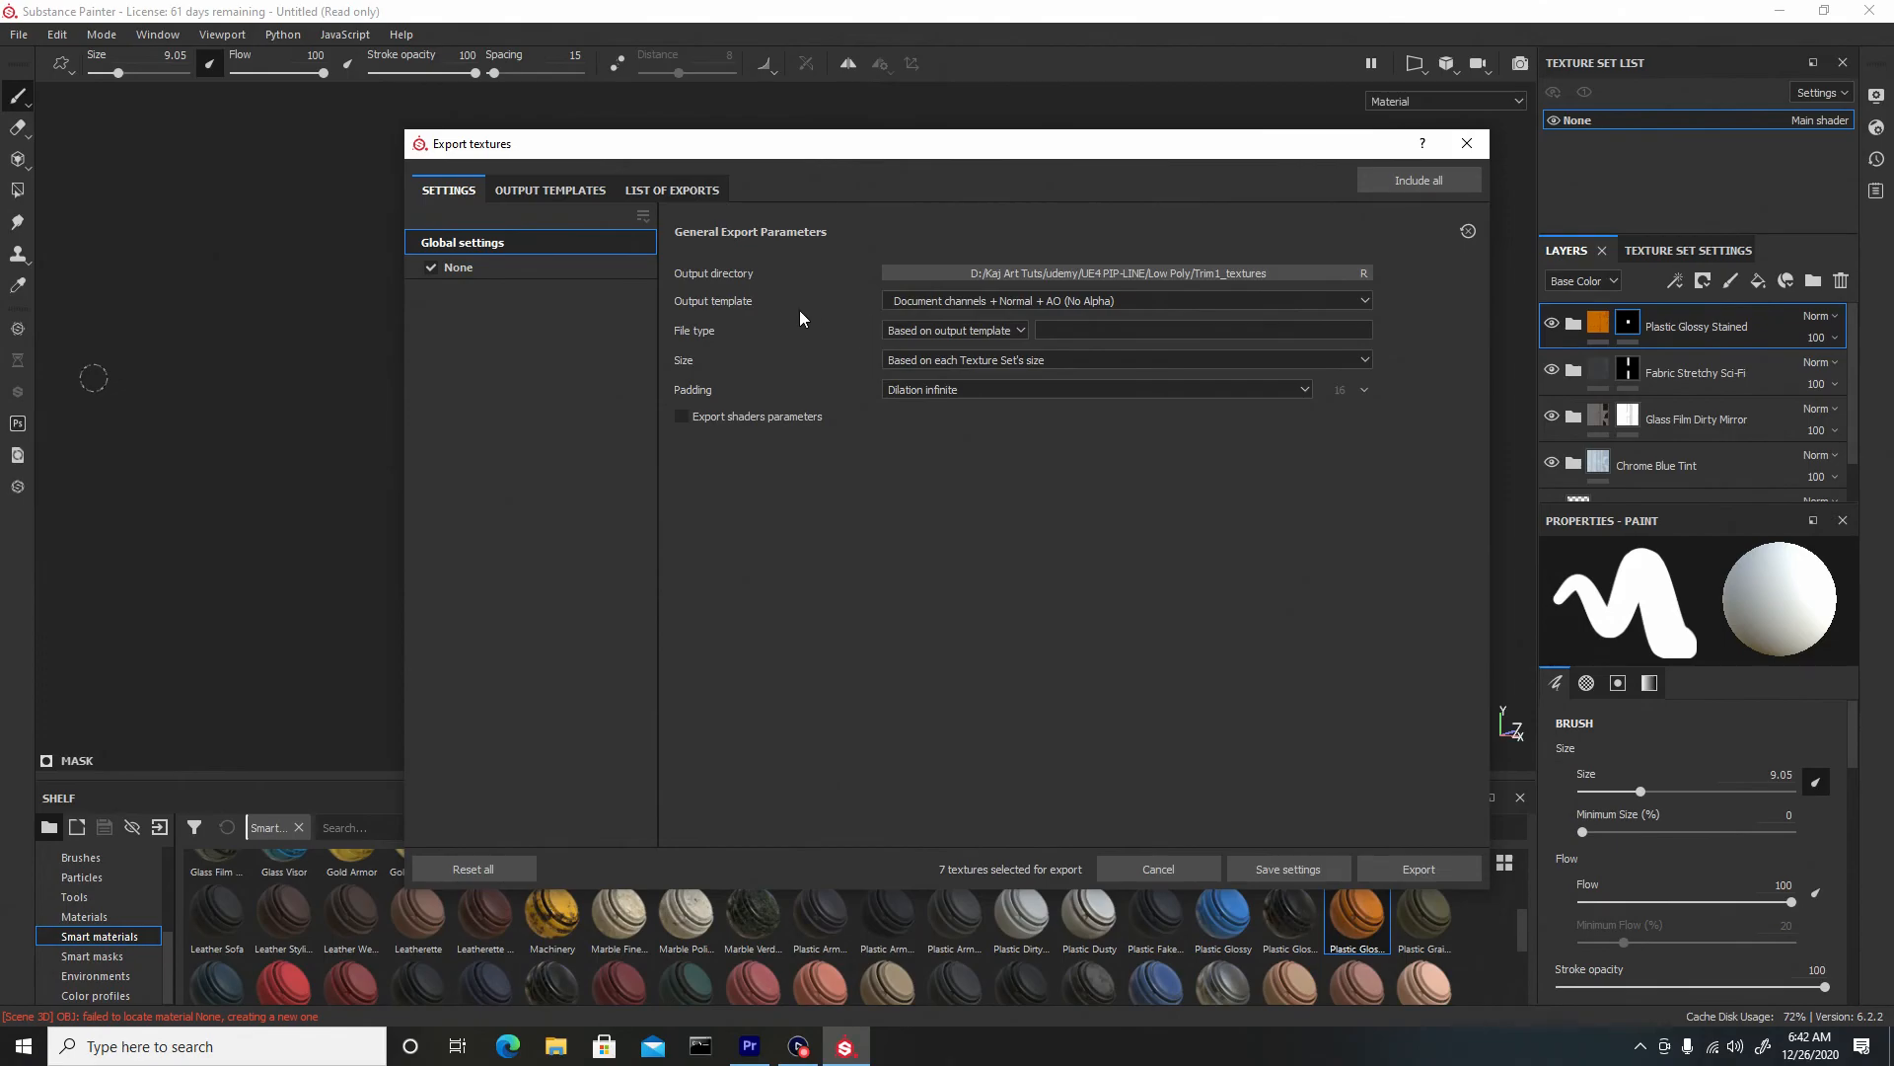
Export the textures with the Unreal Engine 4 (Packed) output template at size 4096
click(893, 301)
scroll(952, 358, down, 3)
scroll(952, 365, down, 5)
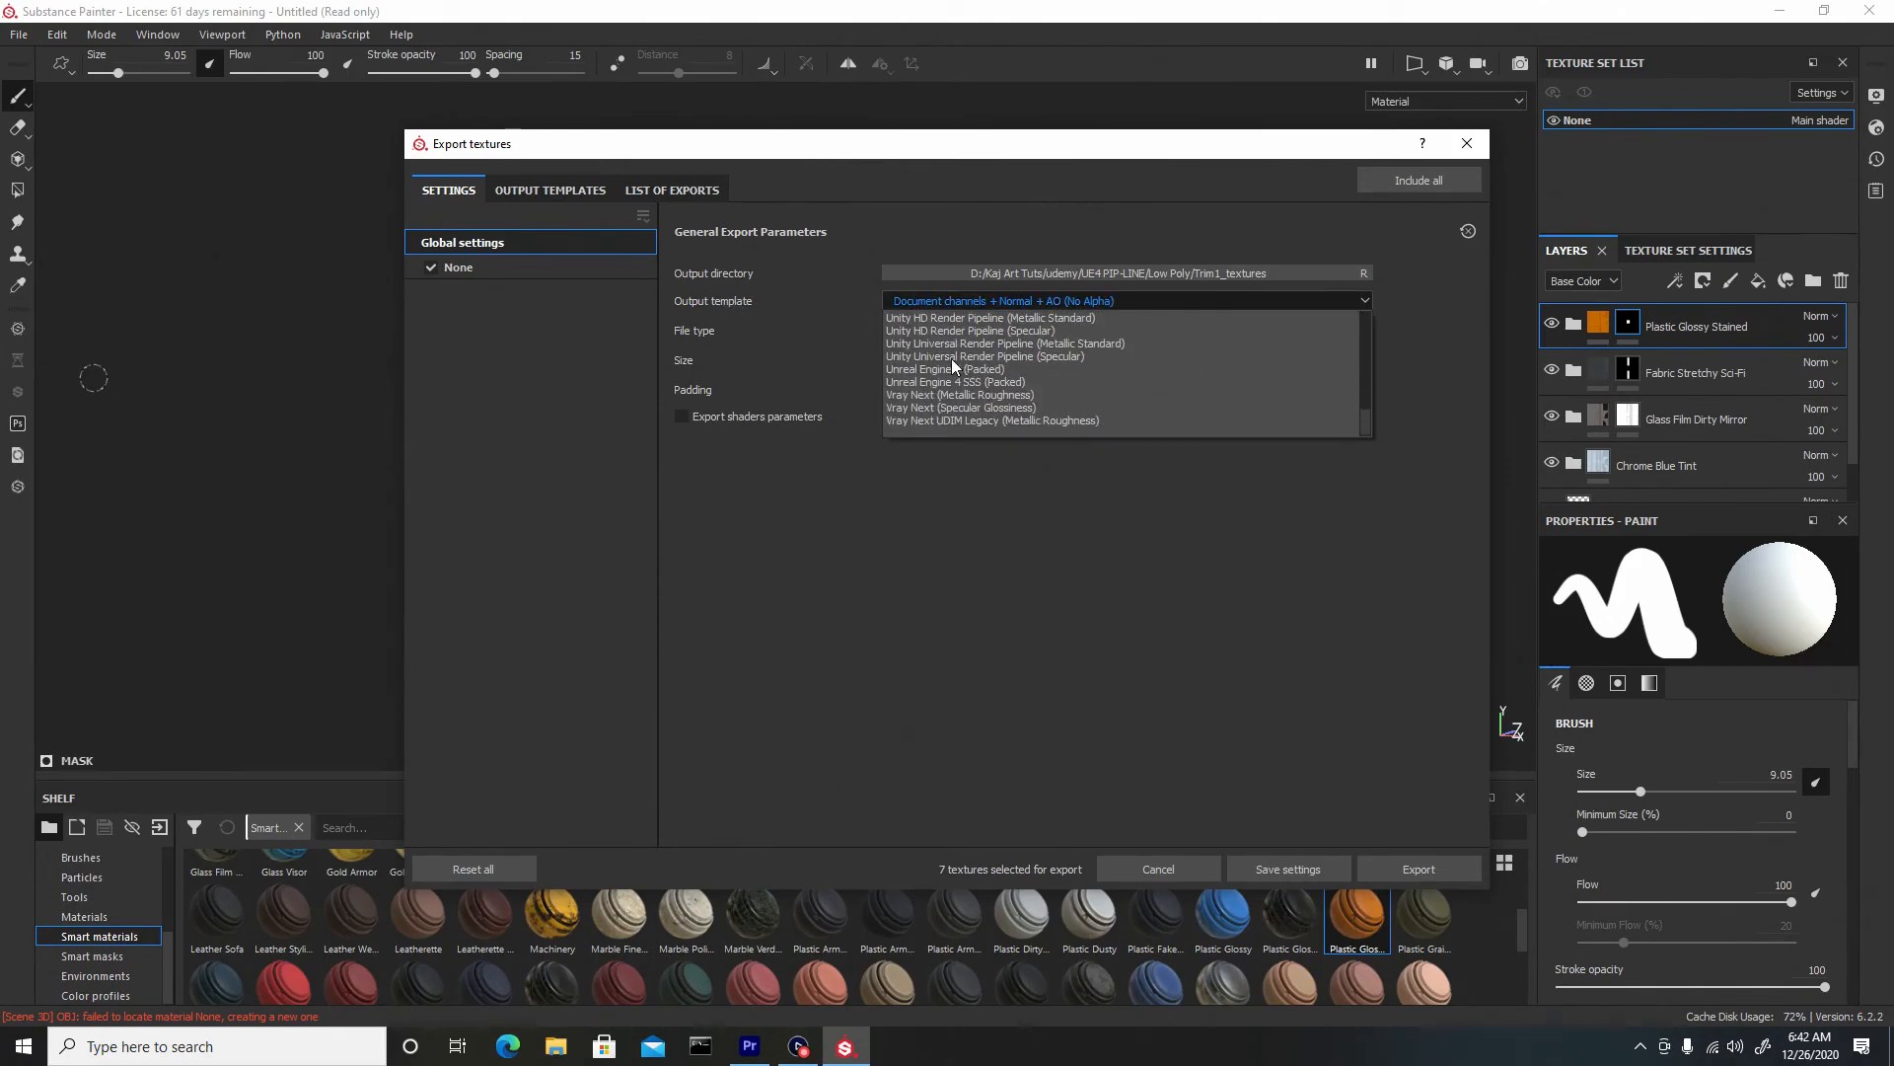
click(957, 369)
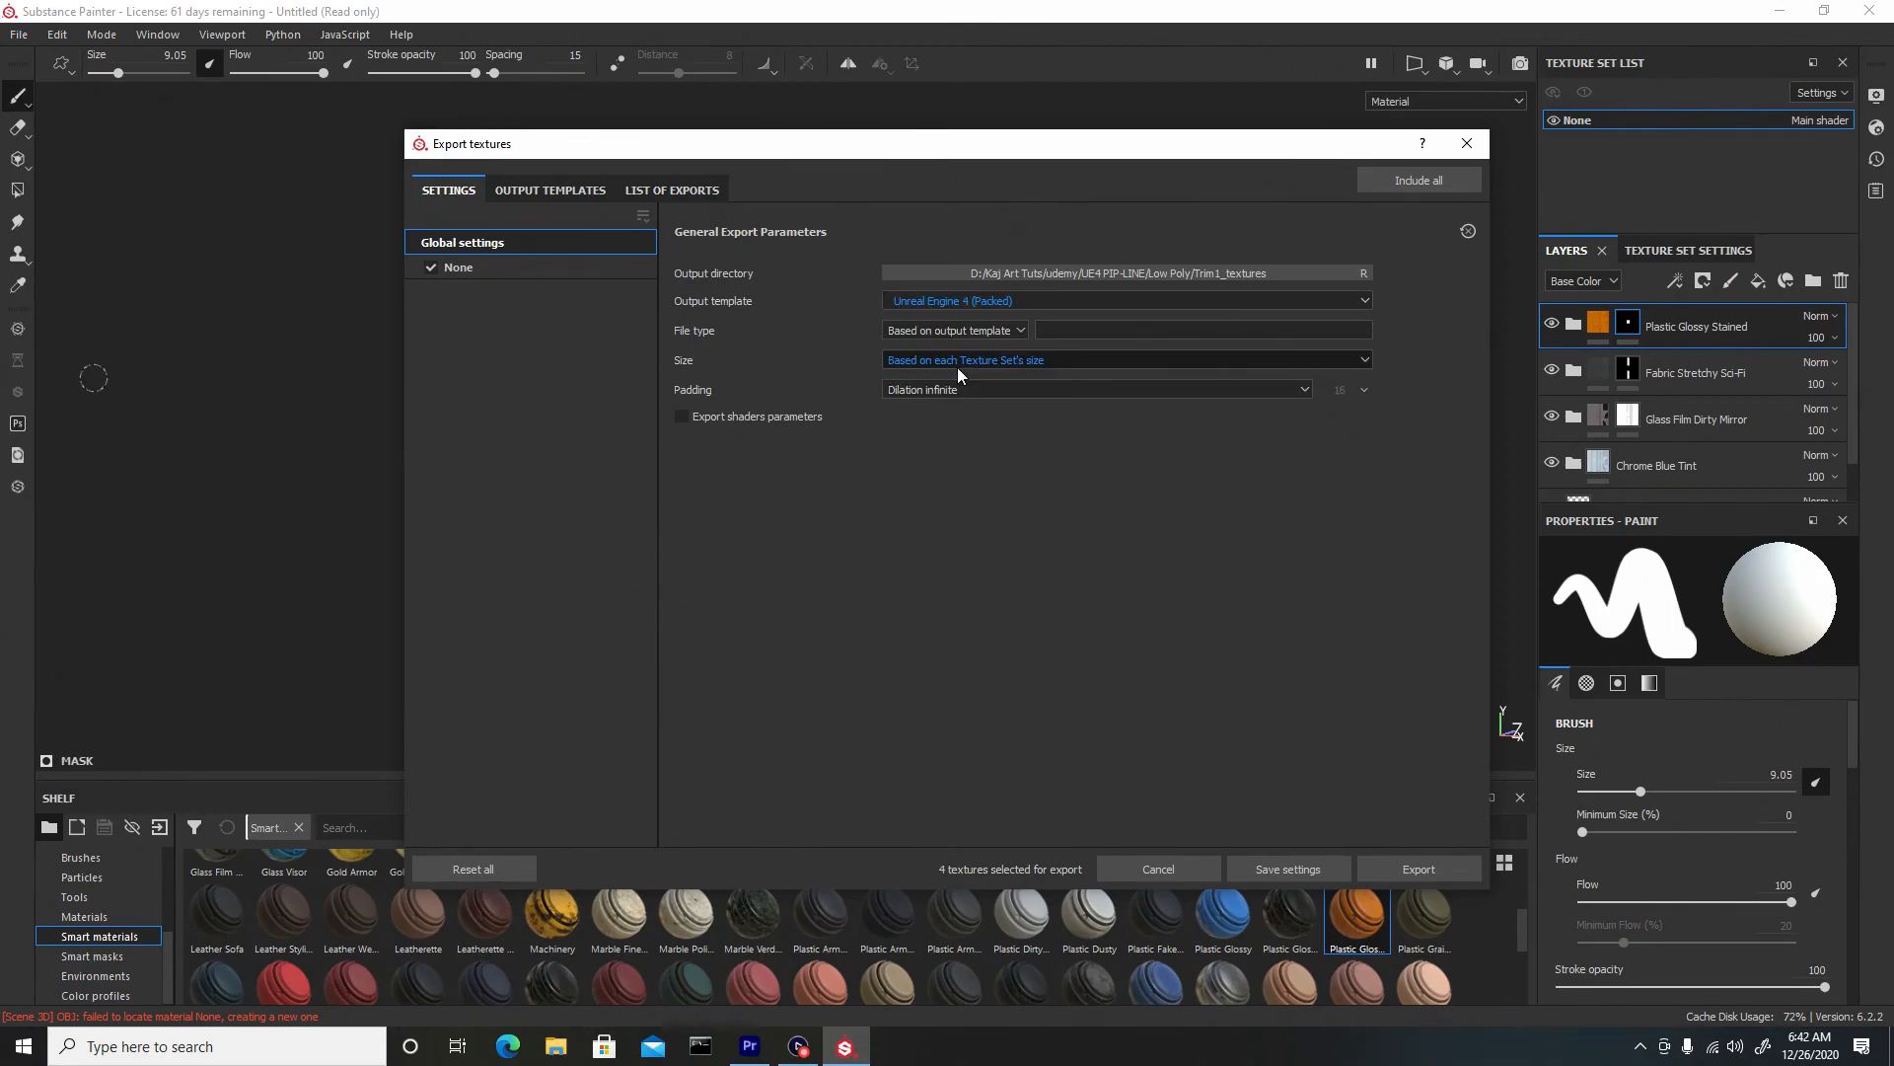
click(1054, 363)
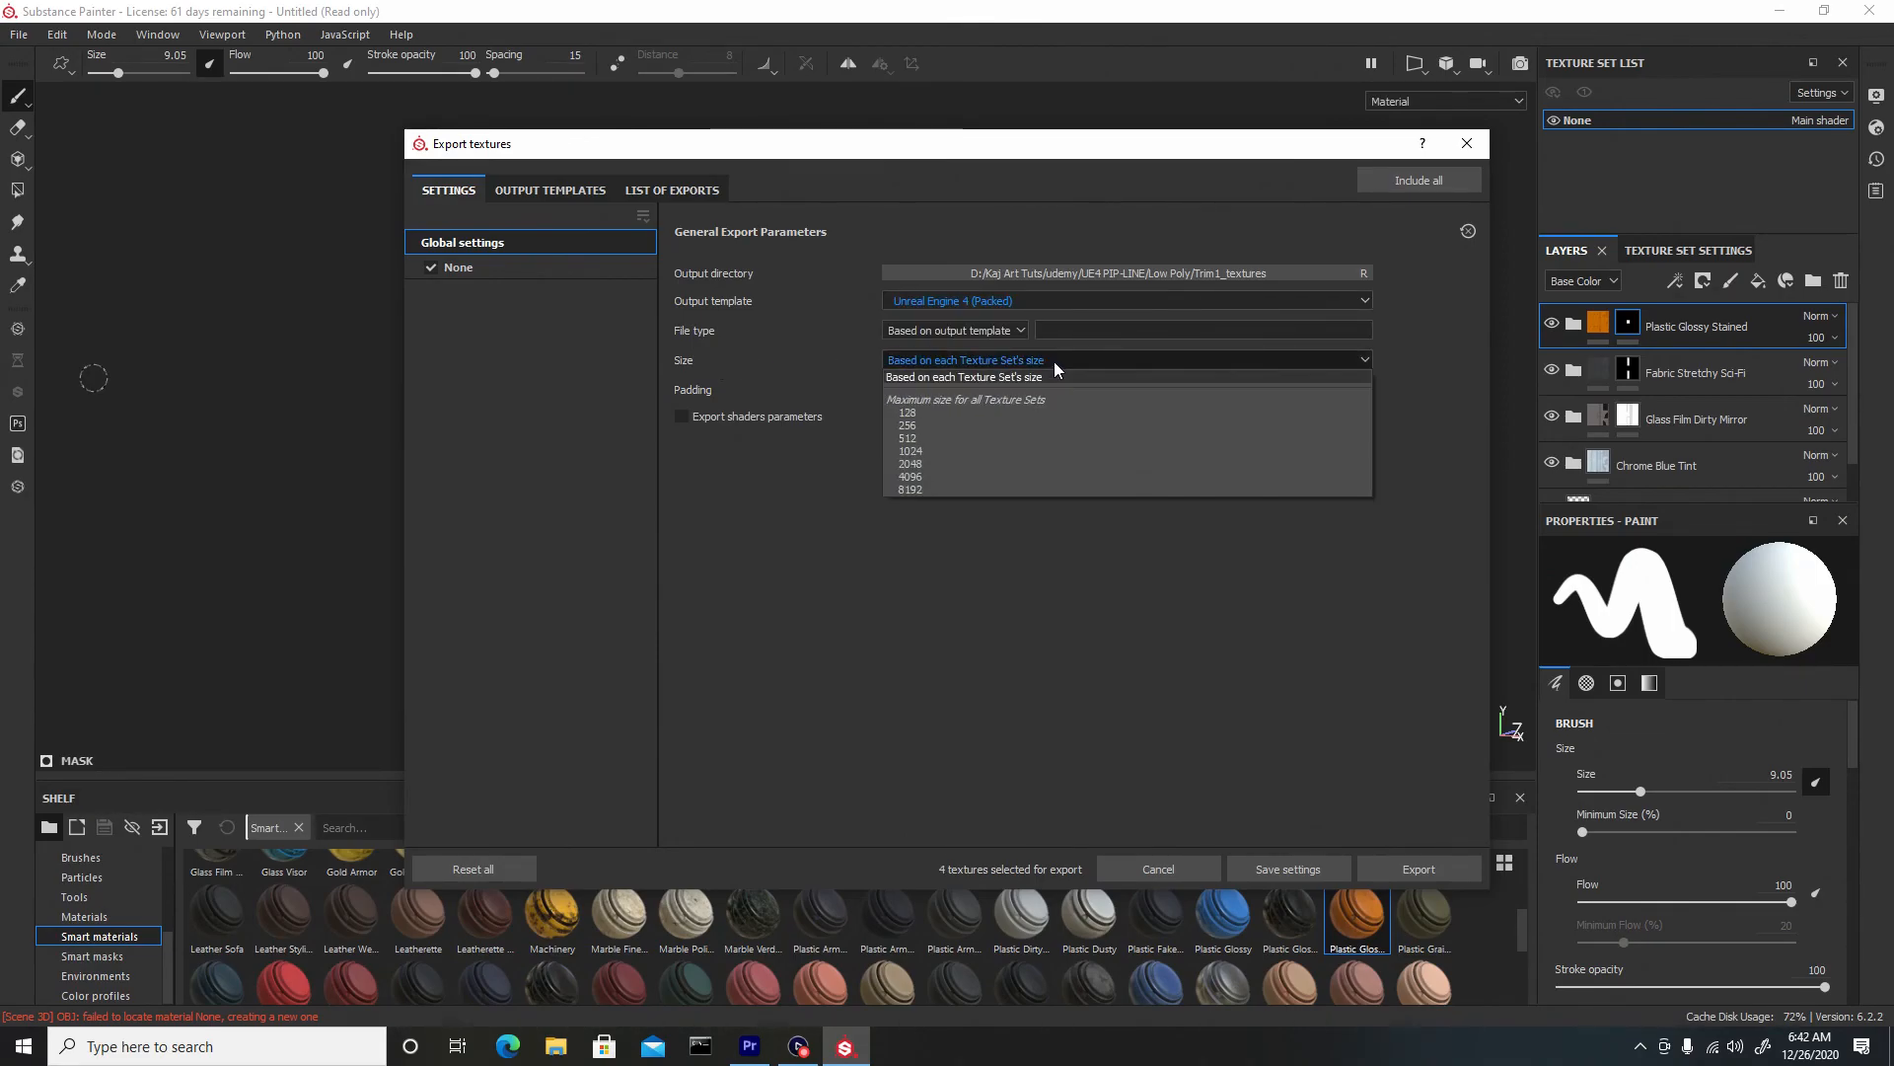
click(953, 476)
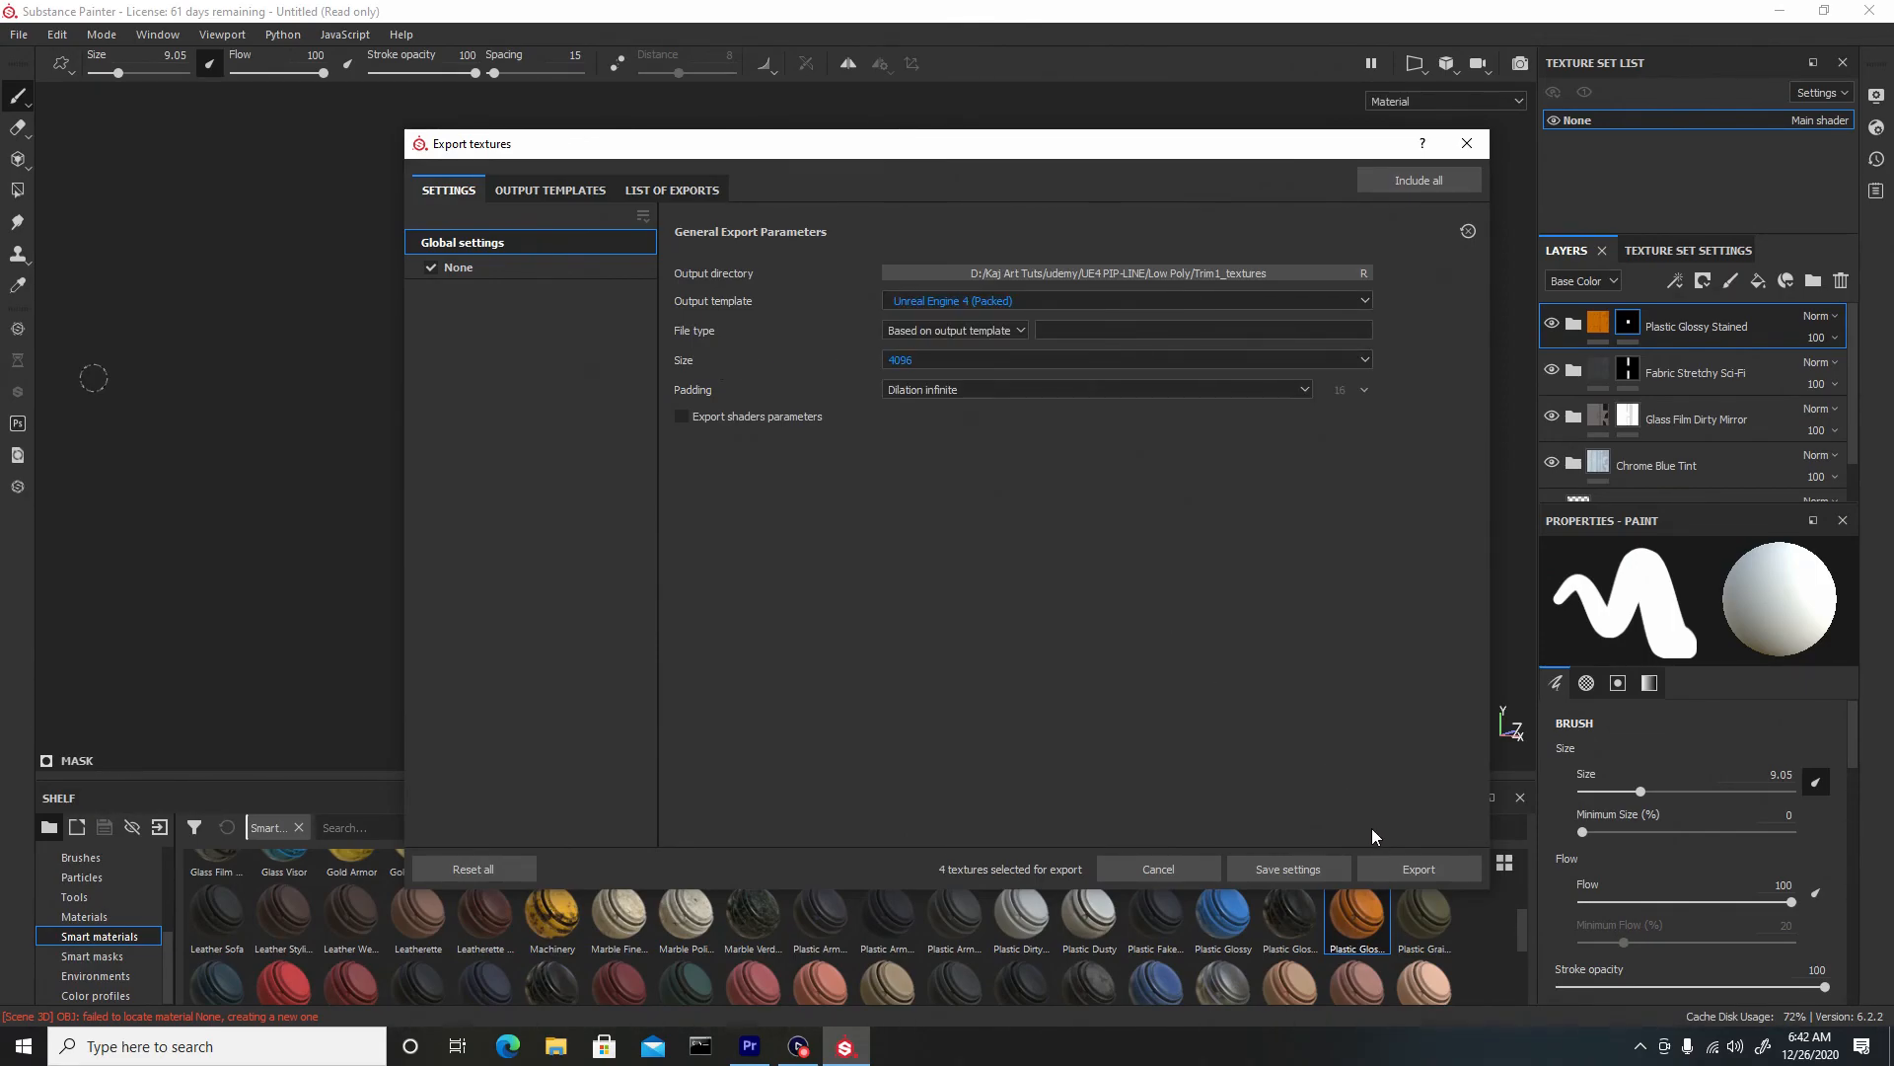
click(1409, 866)
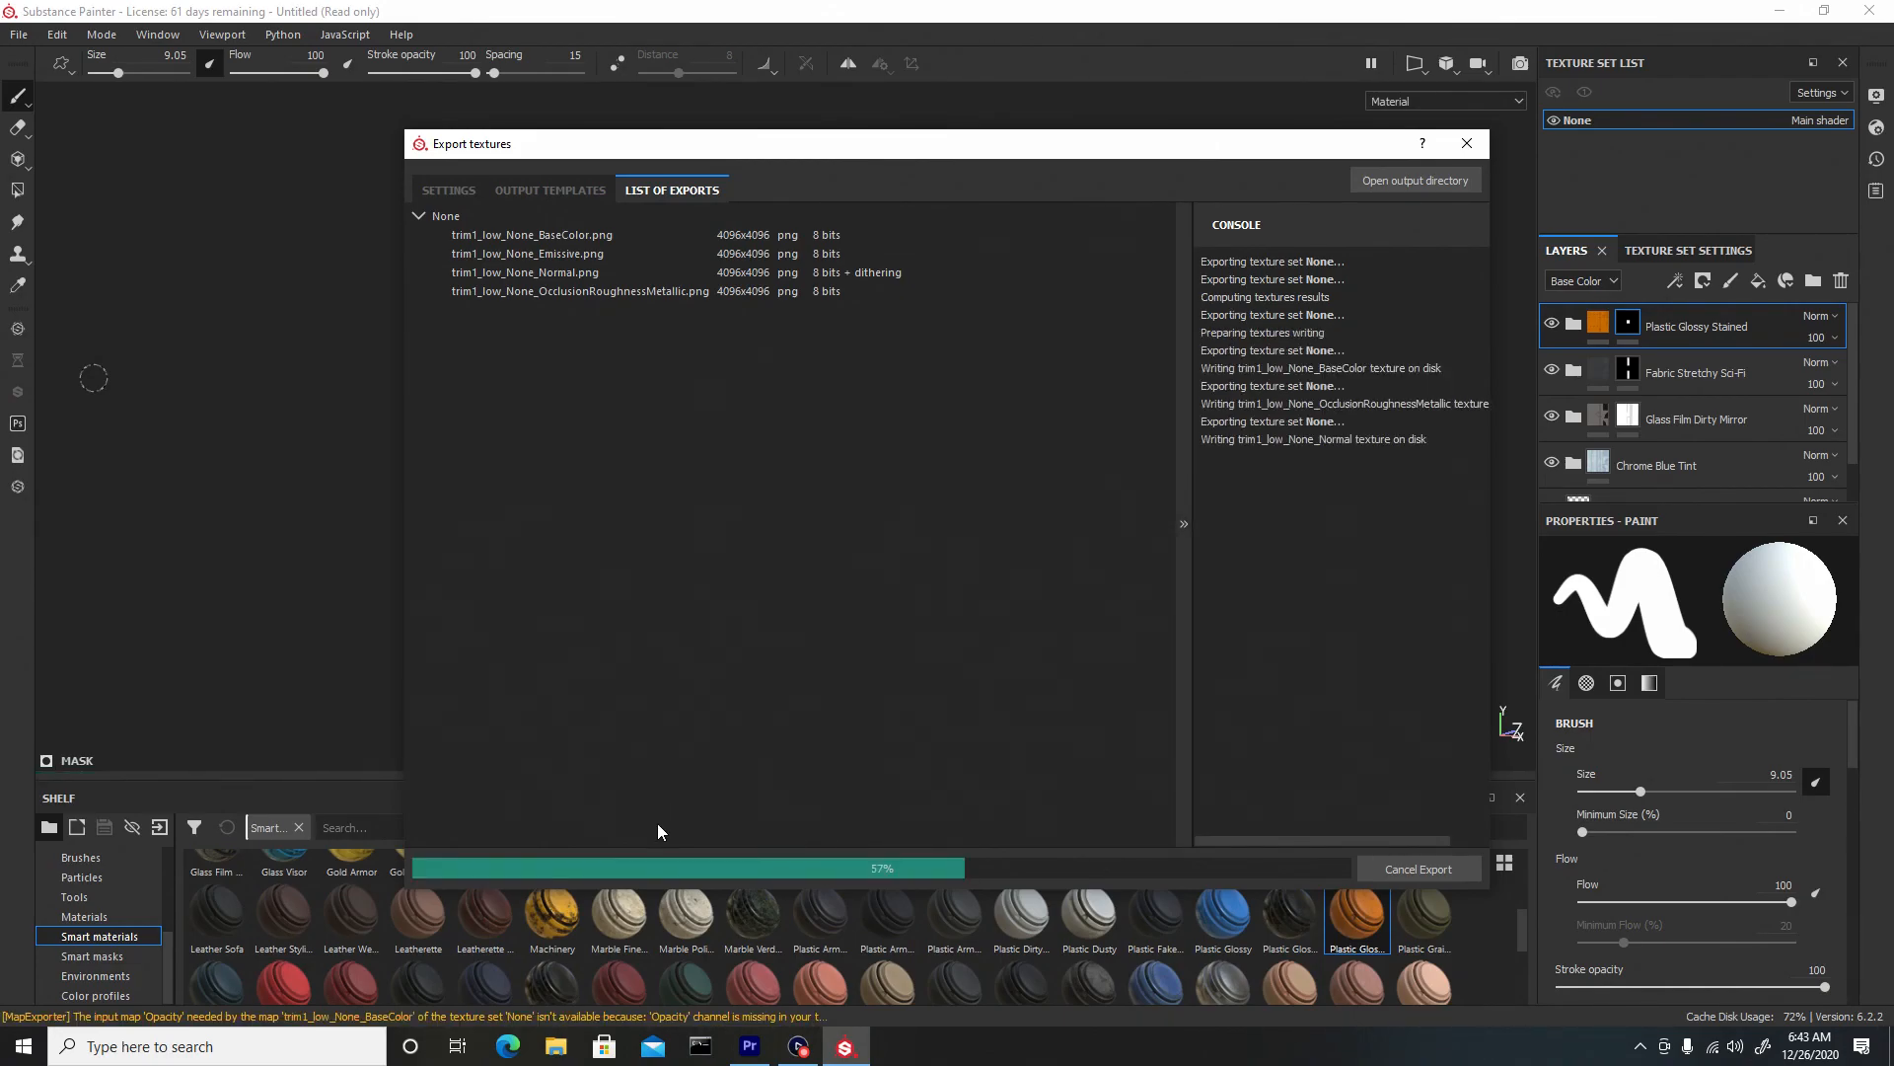
Switch to File Explorer and move the trim1_low file from the Low Poly folder into Trim1_textures
click(556, 1047)
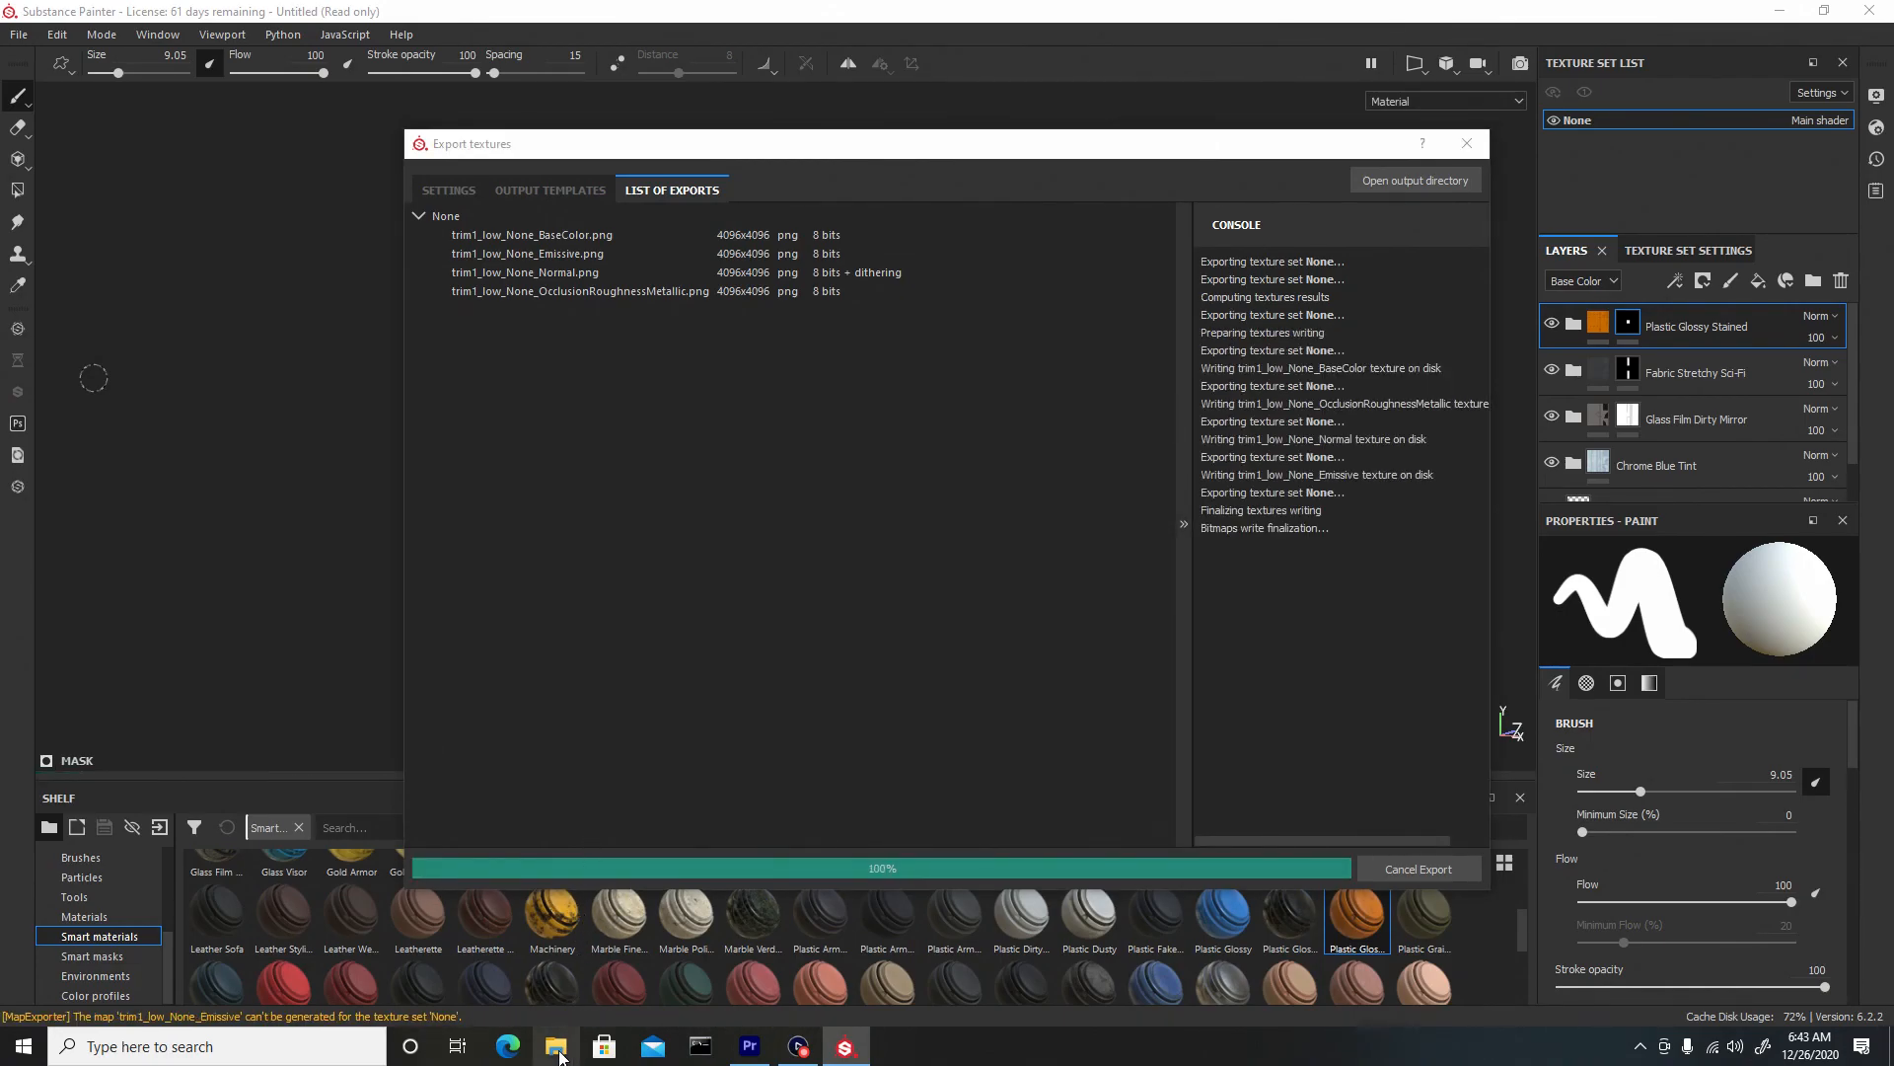
double_click(1341, 470)
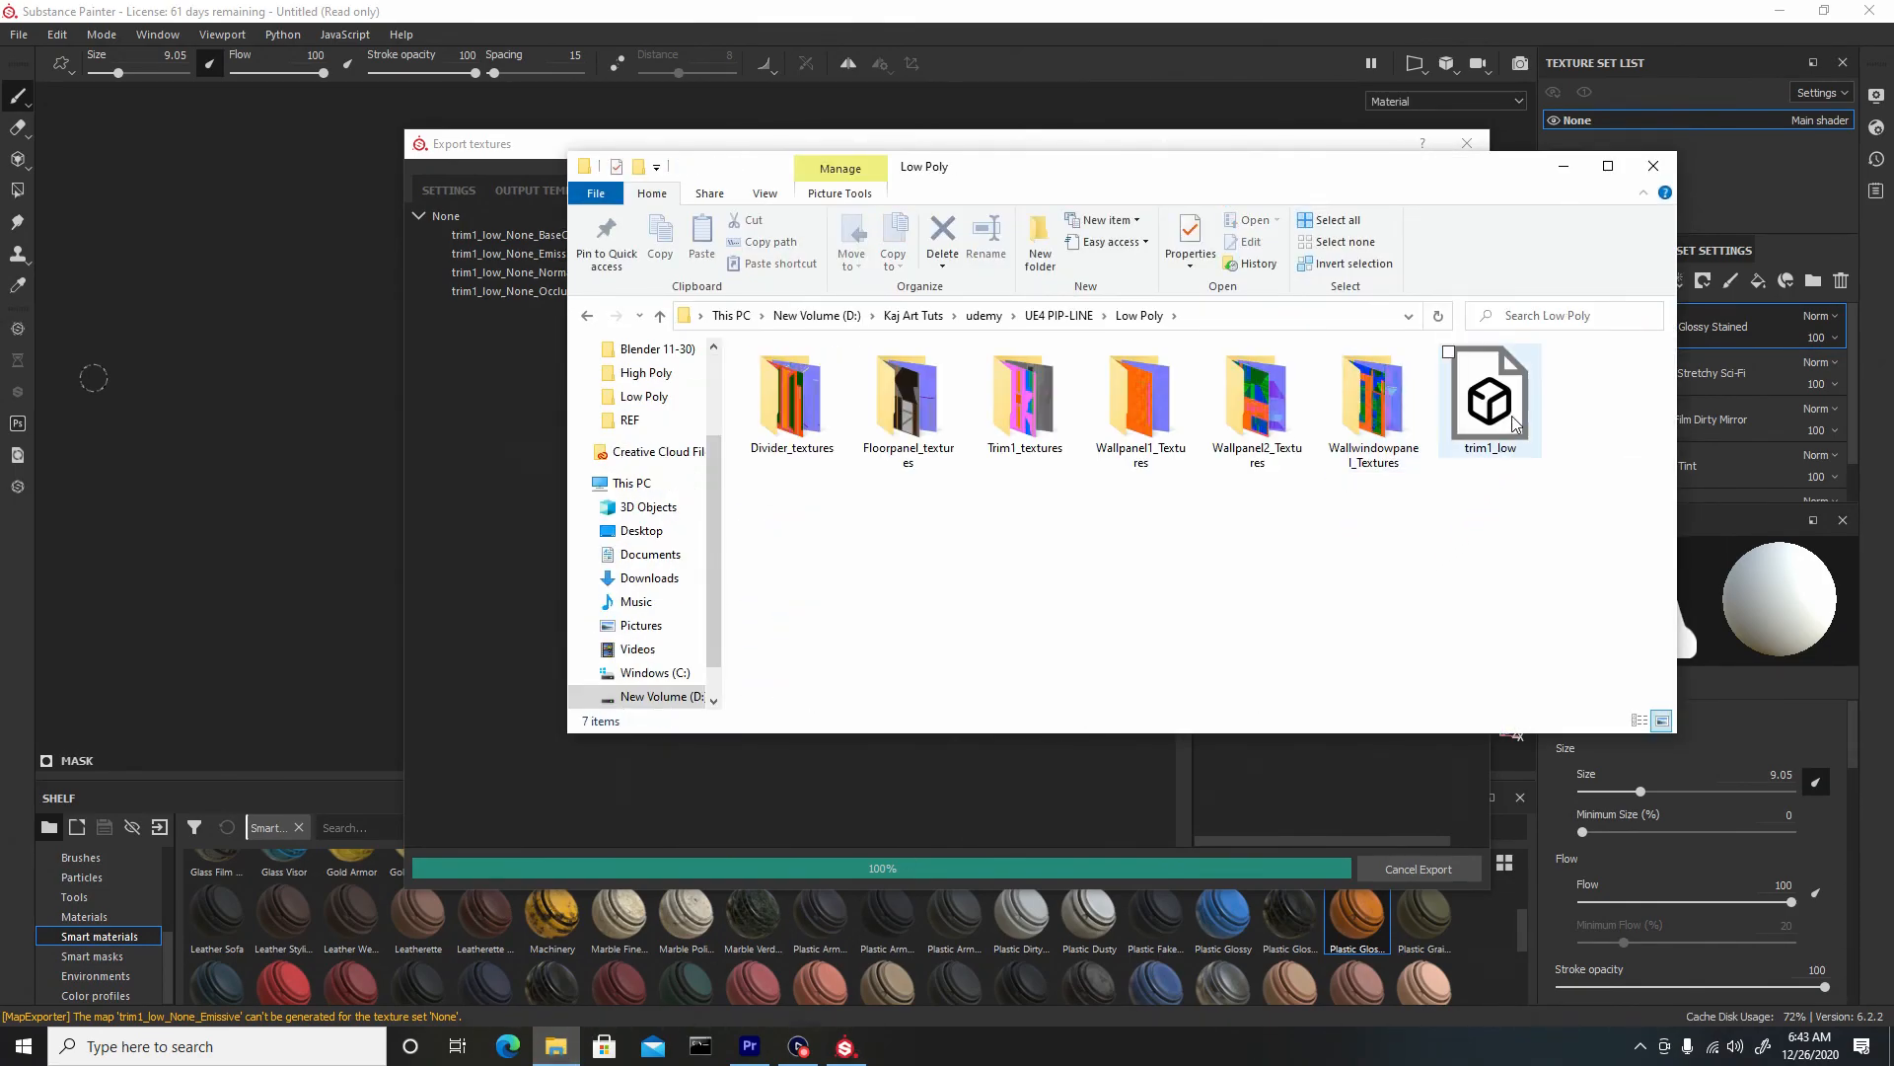
click(1512, 408)
drag(1511, 409, 1014, 414)
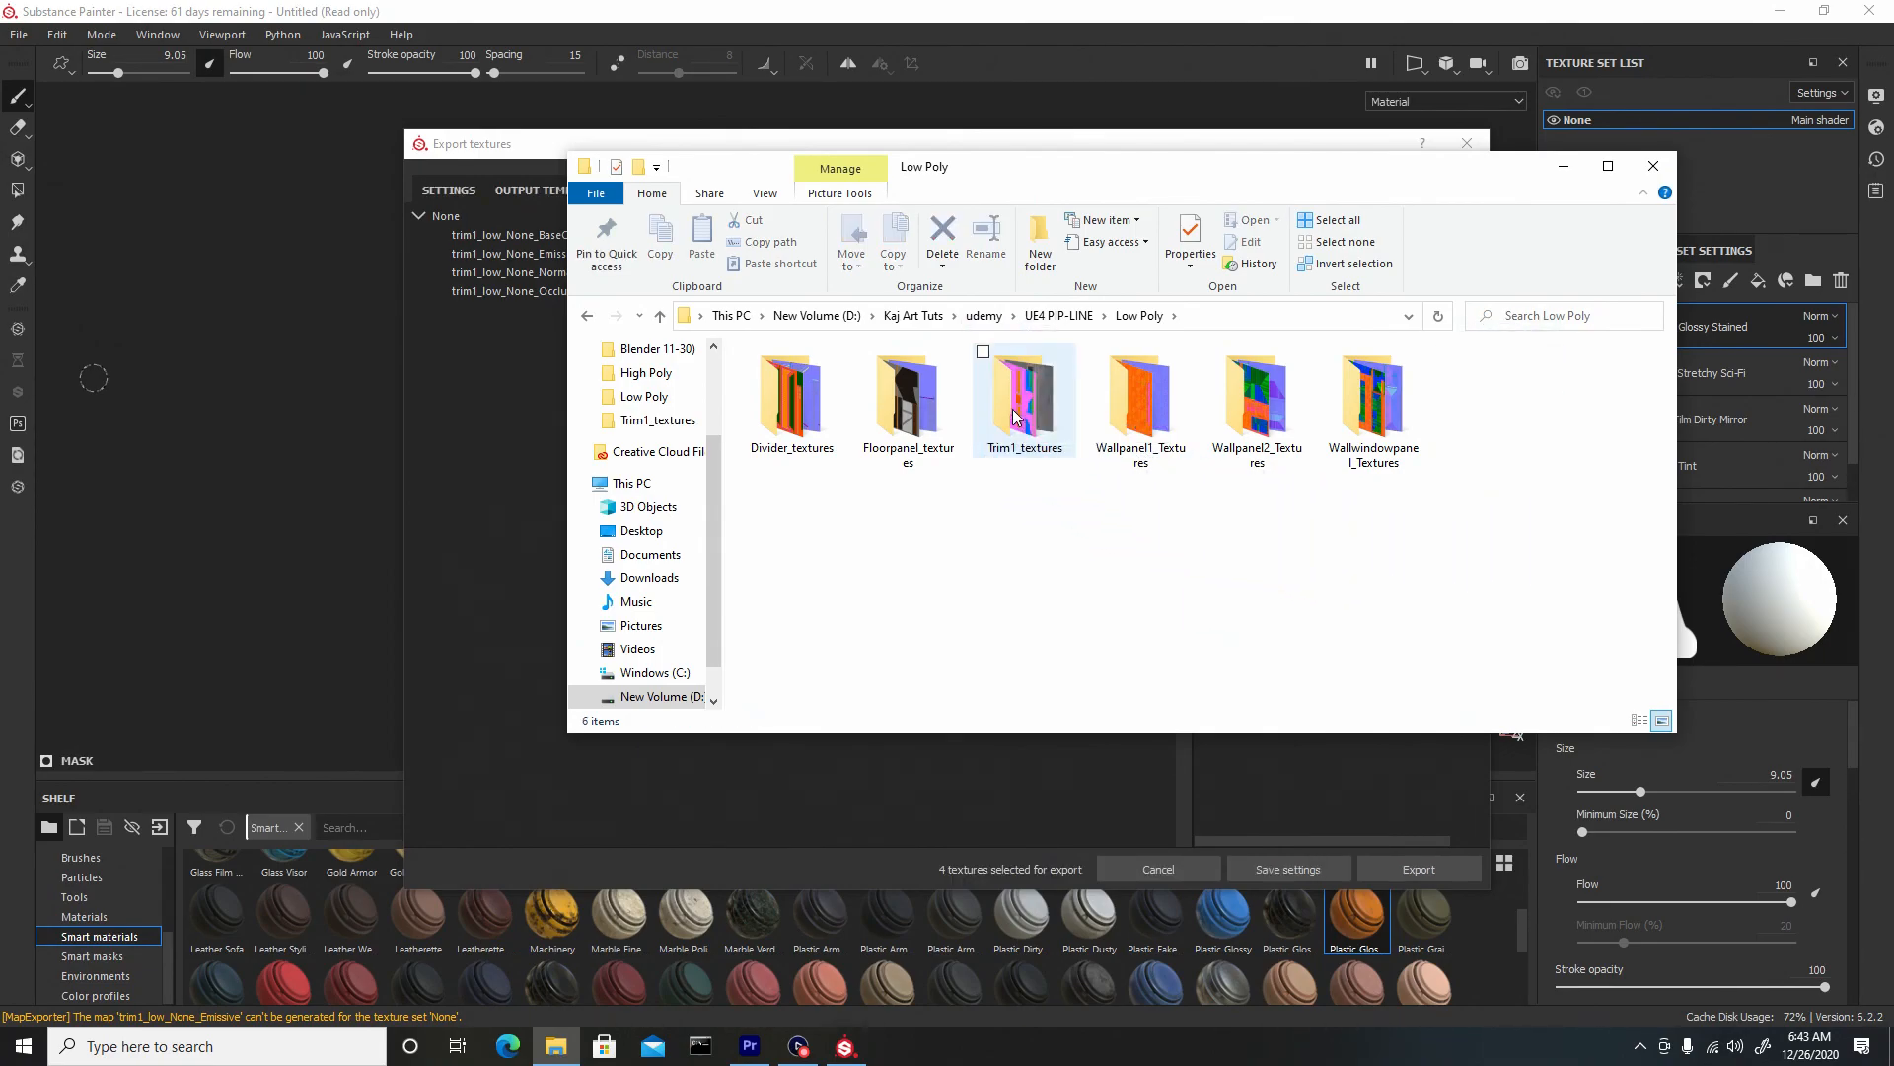